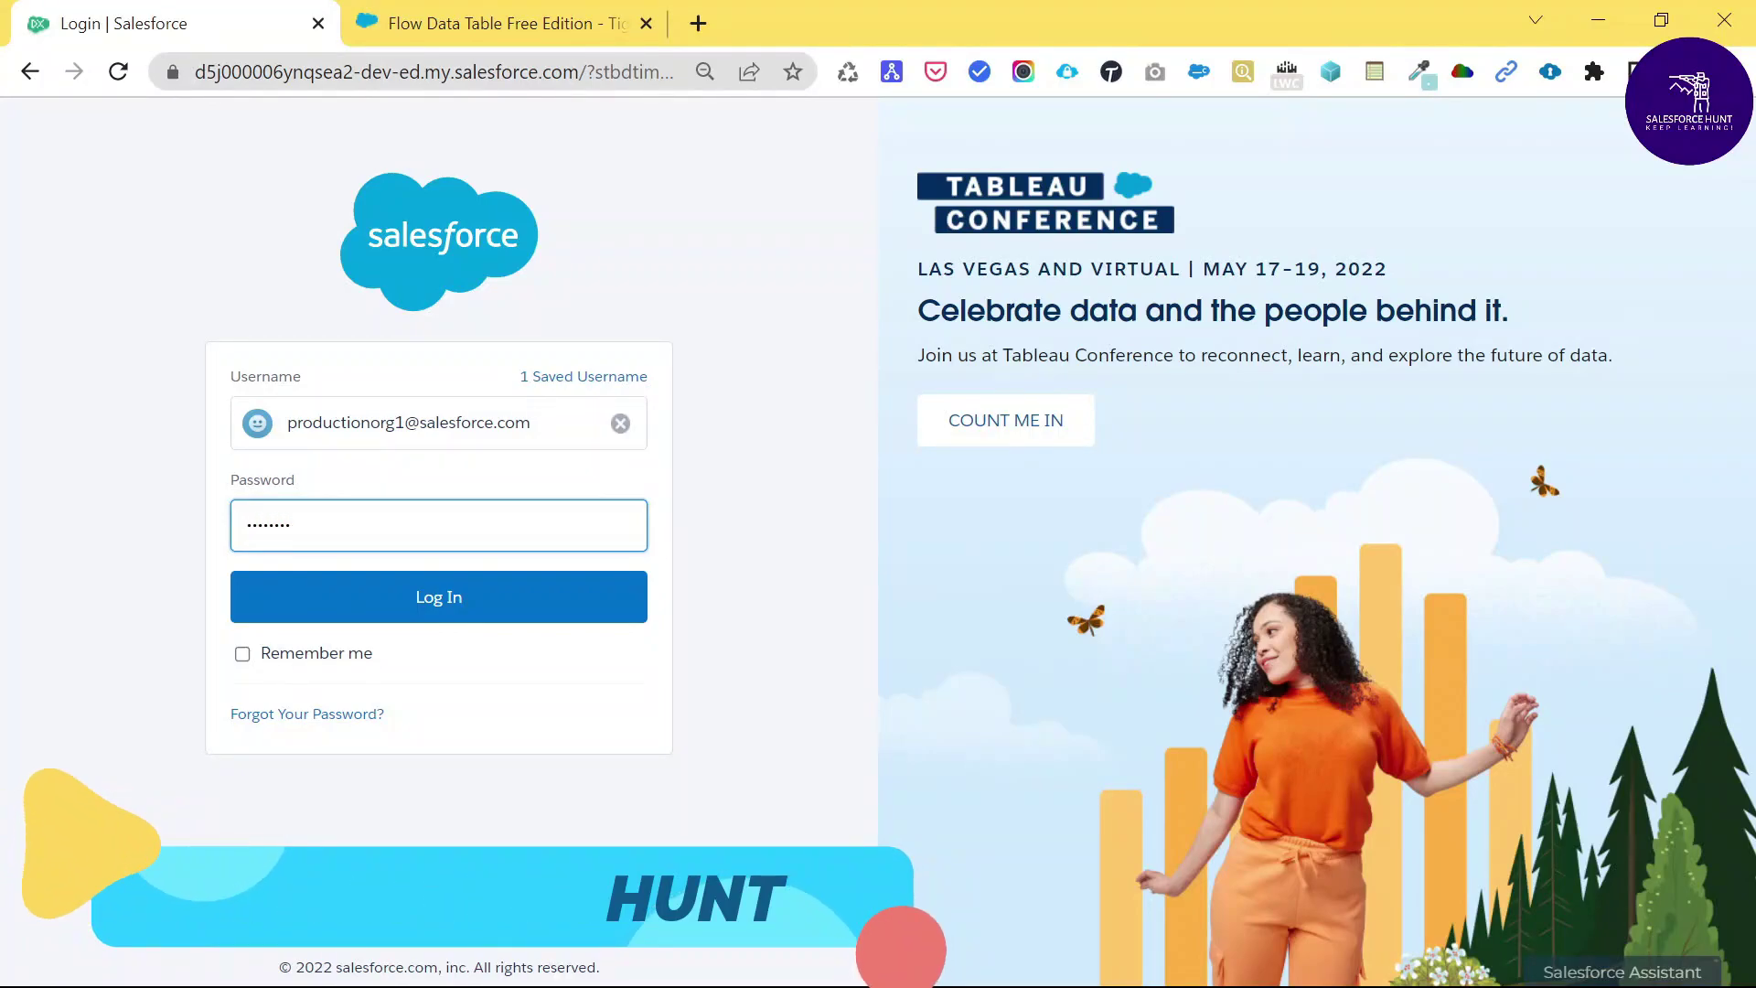
Enter the account password and log in to the Salesforce org.
type("*****")
left_click(439, 597)
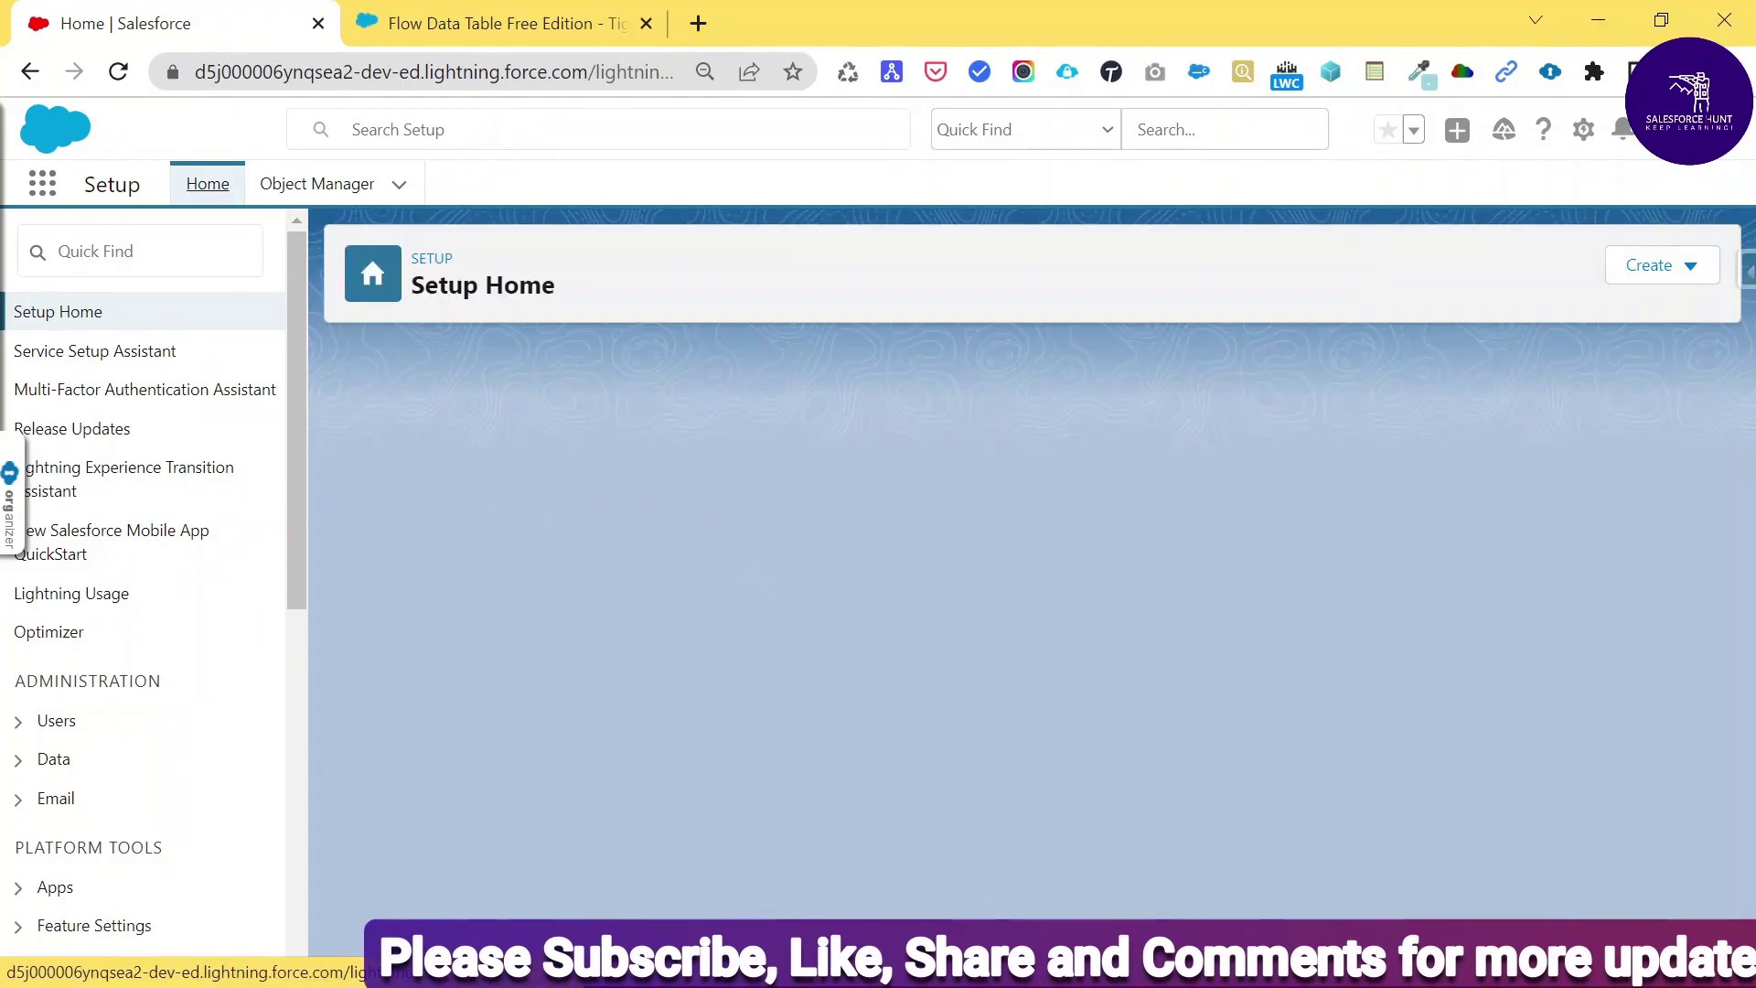
Find flow in Setup and open the Flows page under Process Automation.
type("flow")
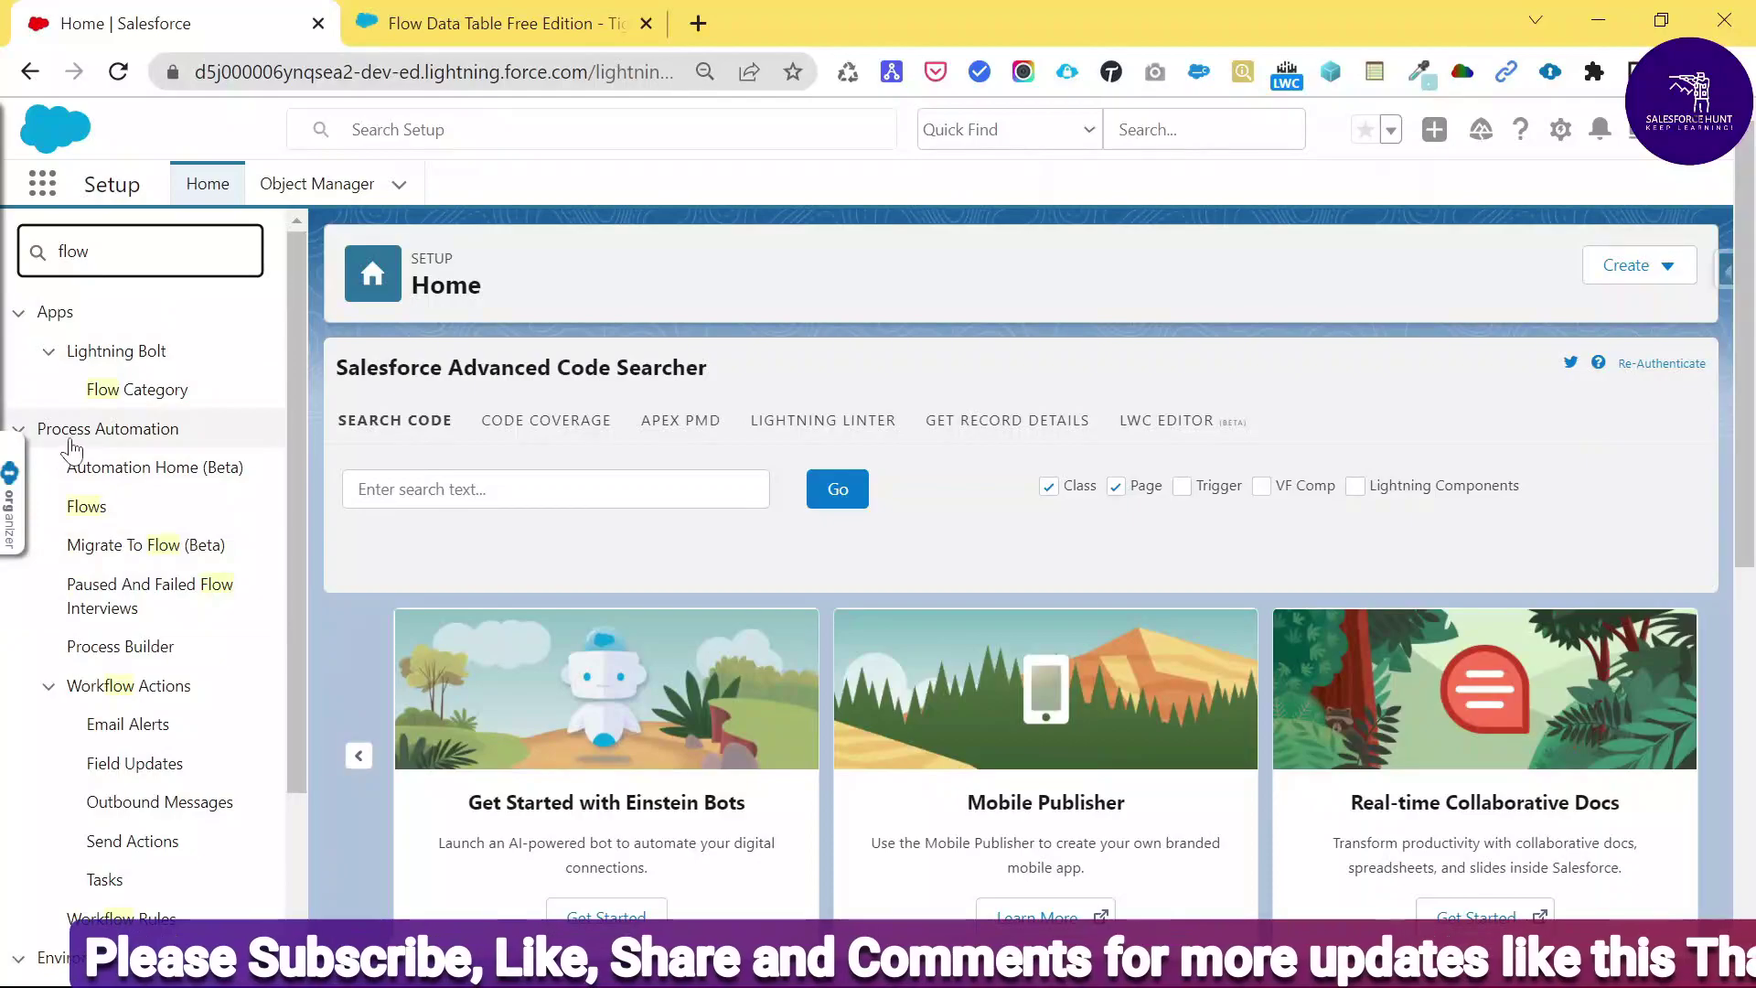
left_click(78, 510)
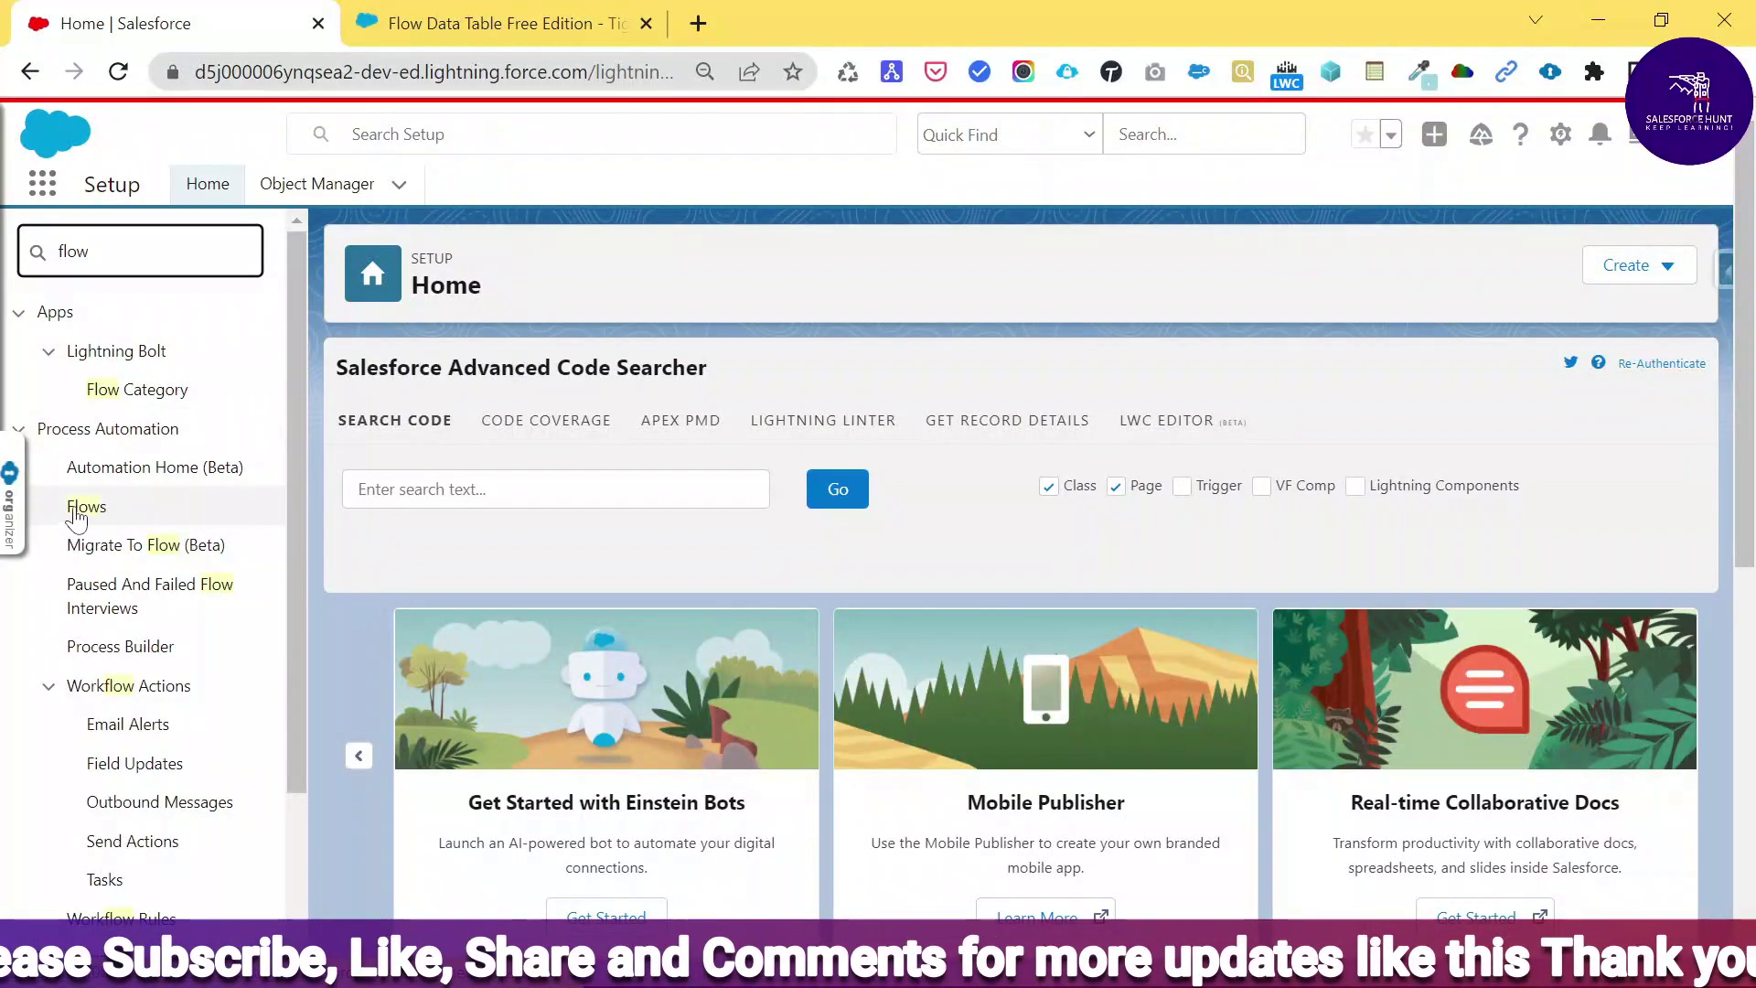
left_click(79, 511)
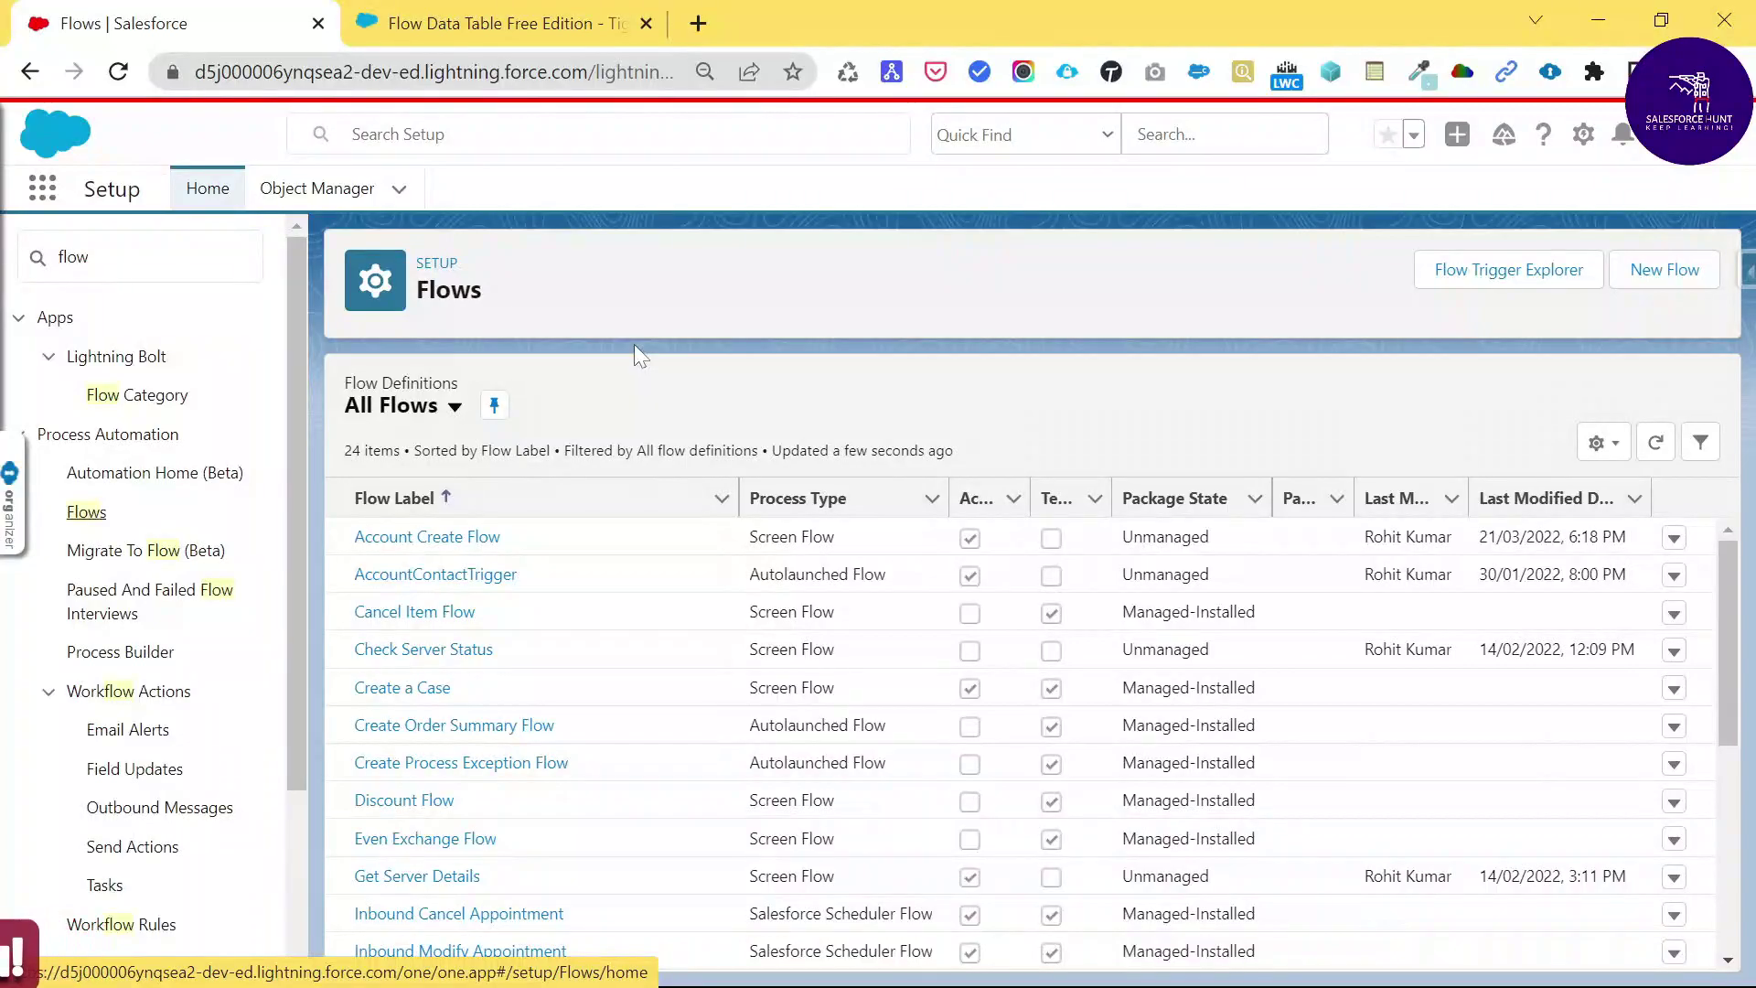
View the Flow Data Table Free Edition listing on AppExchange and check for the FlowDataTable package under Installed Packages in Setup.
left_click(526, 24)
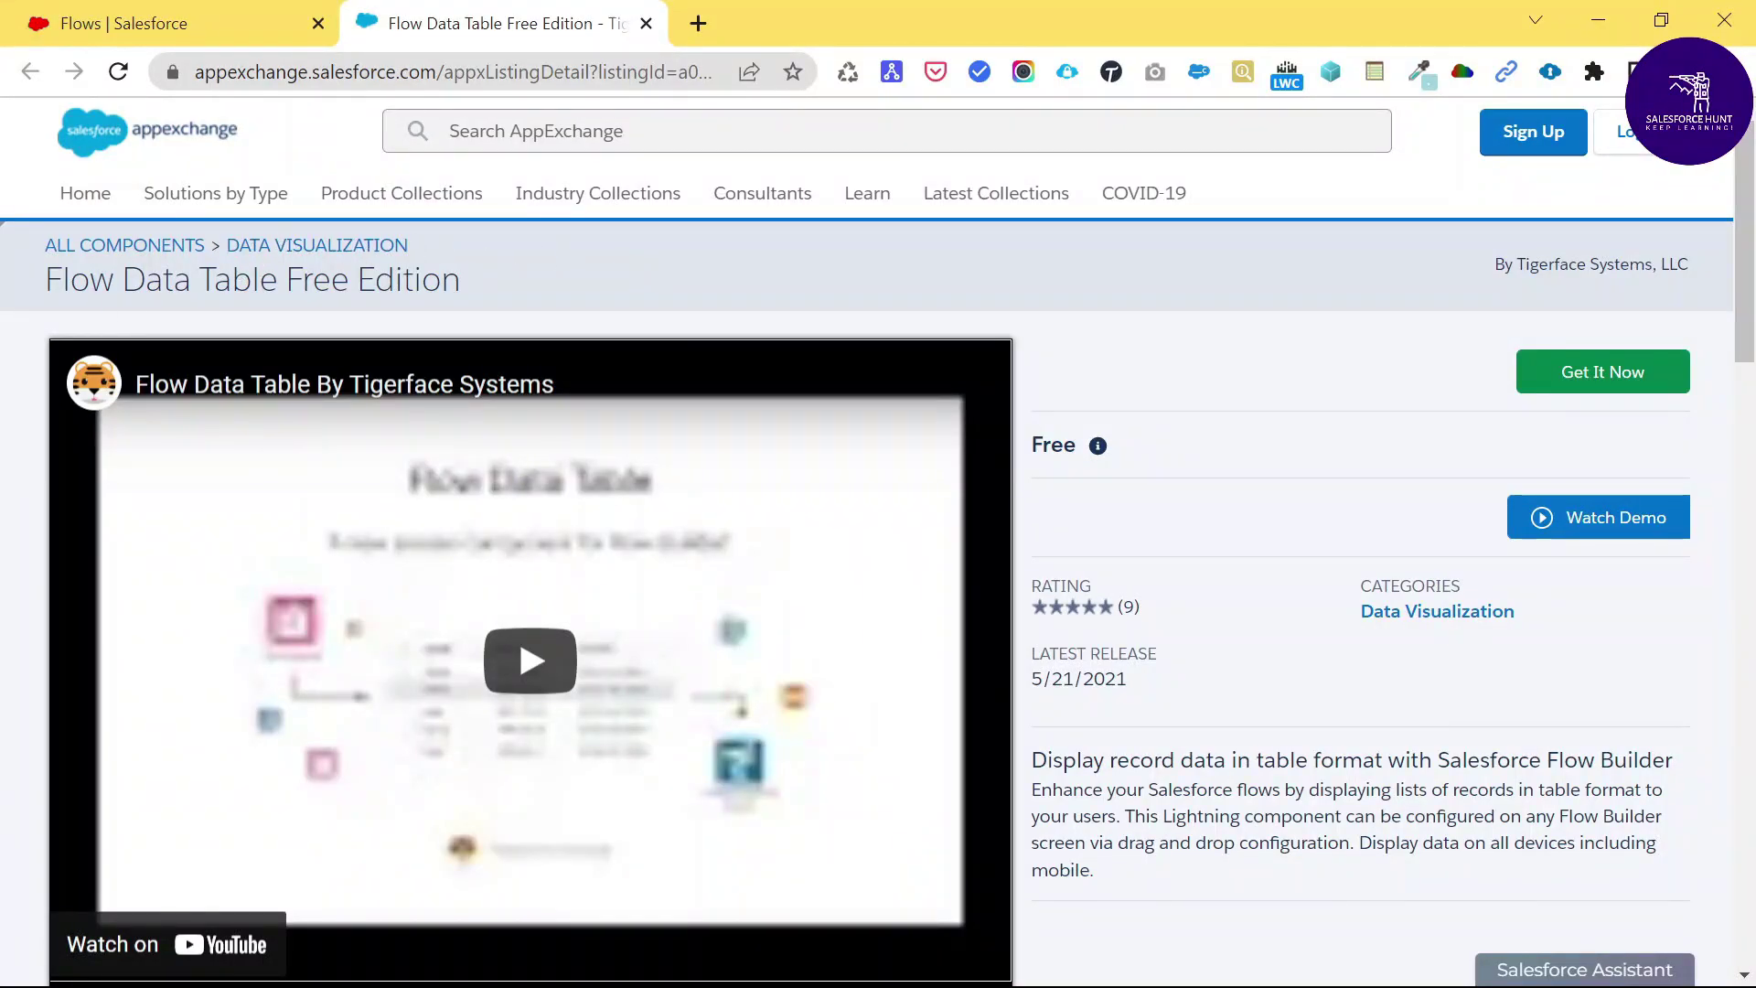
left_click_drag(48, 279, 472, 271)
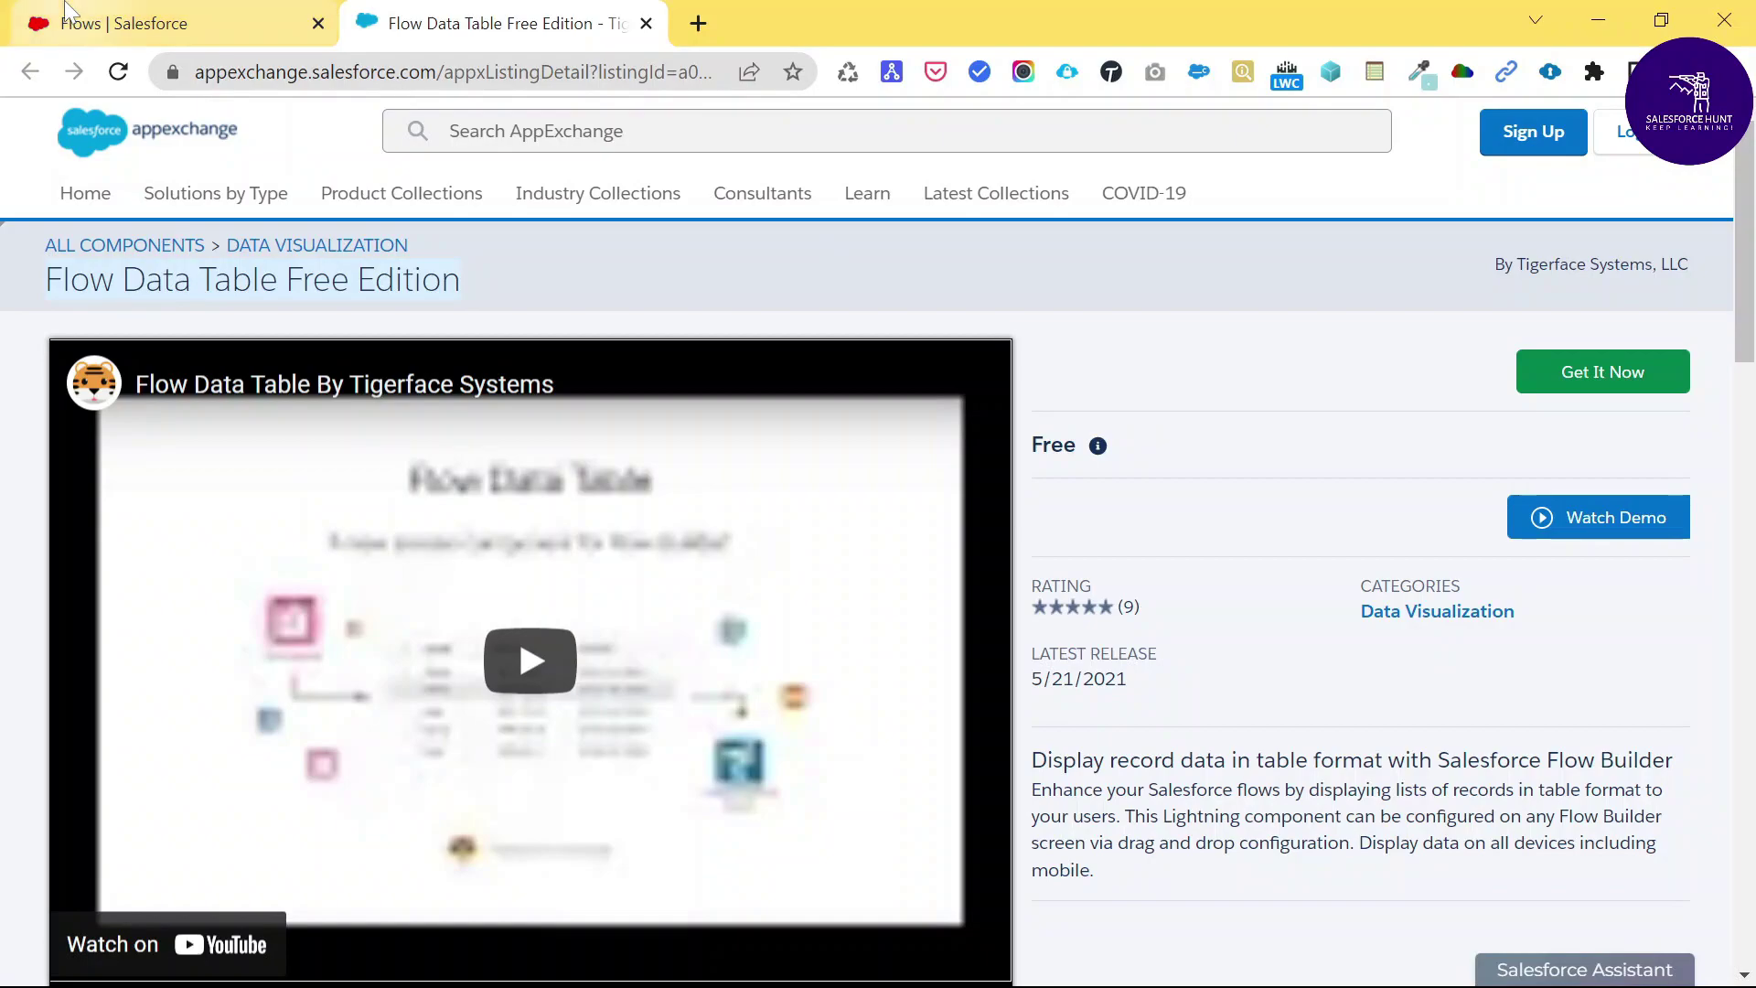
left_click(128, 37)
left_click_drag(92, 257, 13, 273)
type("\\")
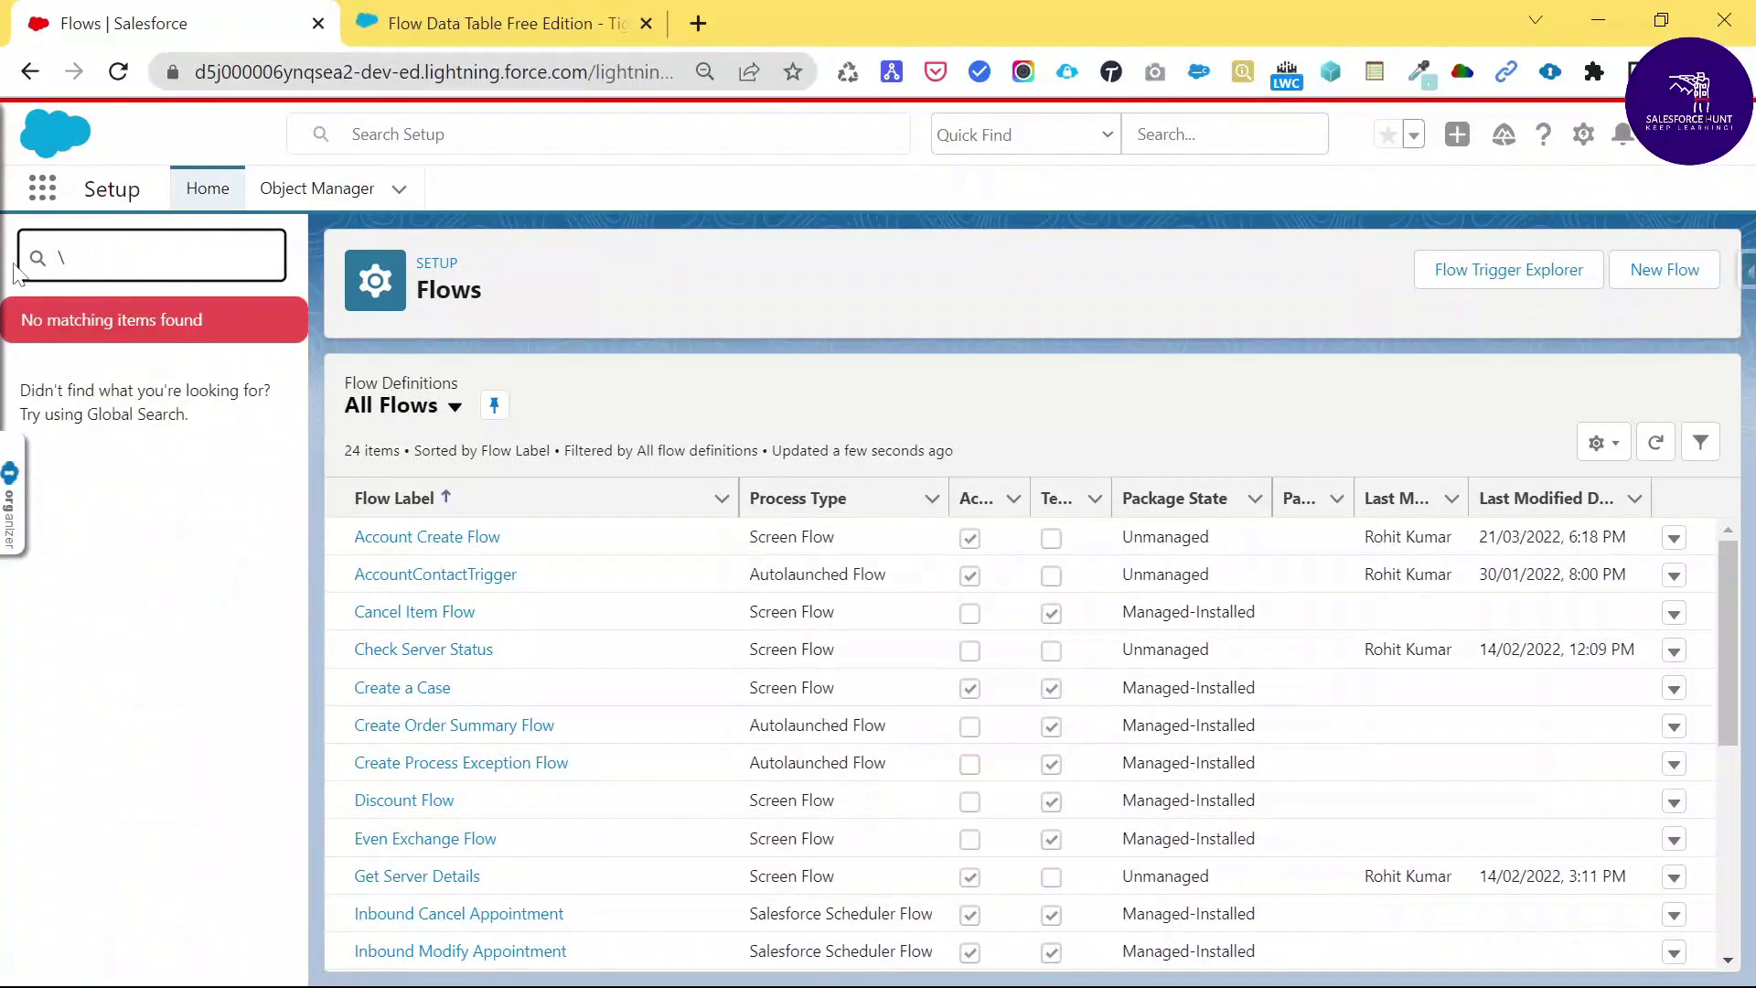
key("BackSpace")
key("BackSpace")
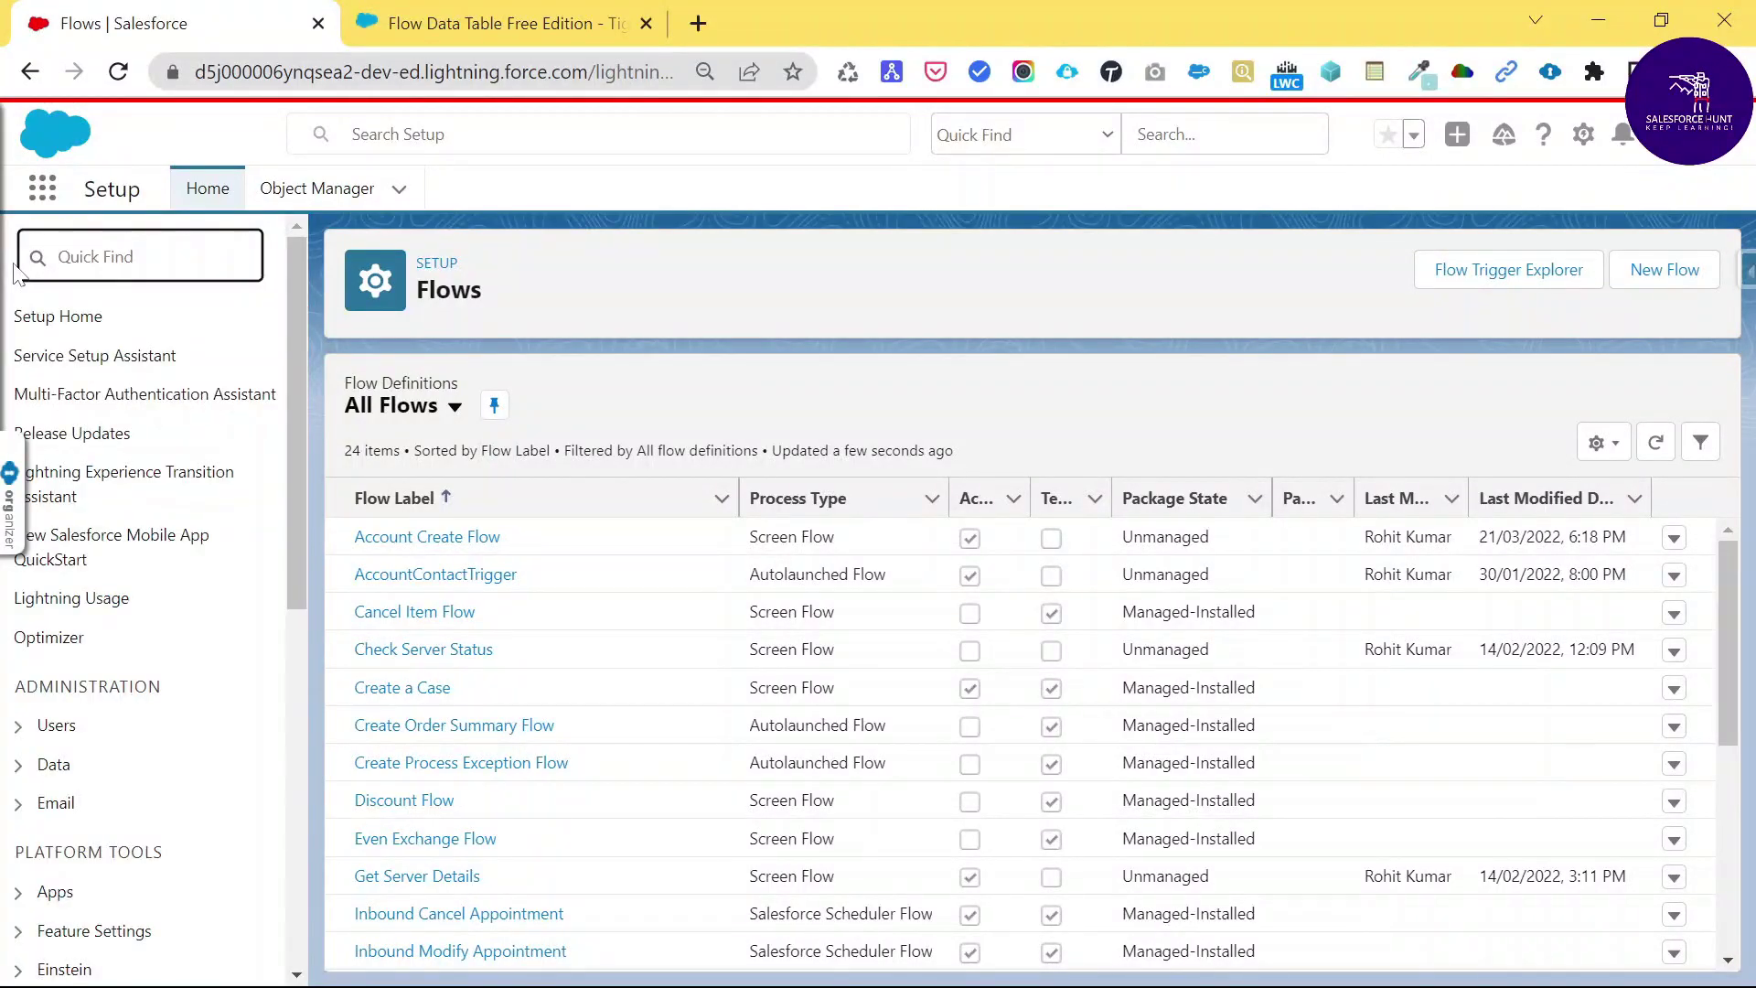
type("insta")
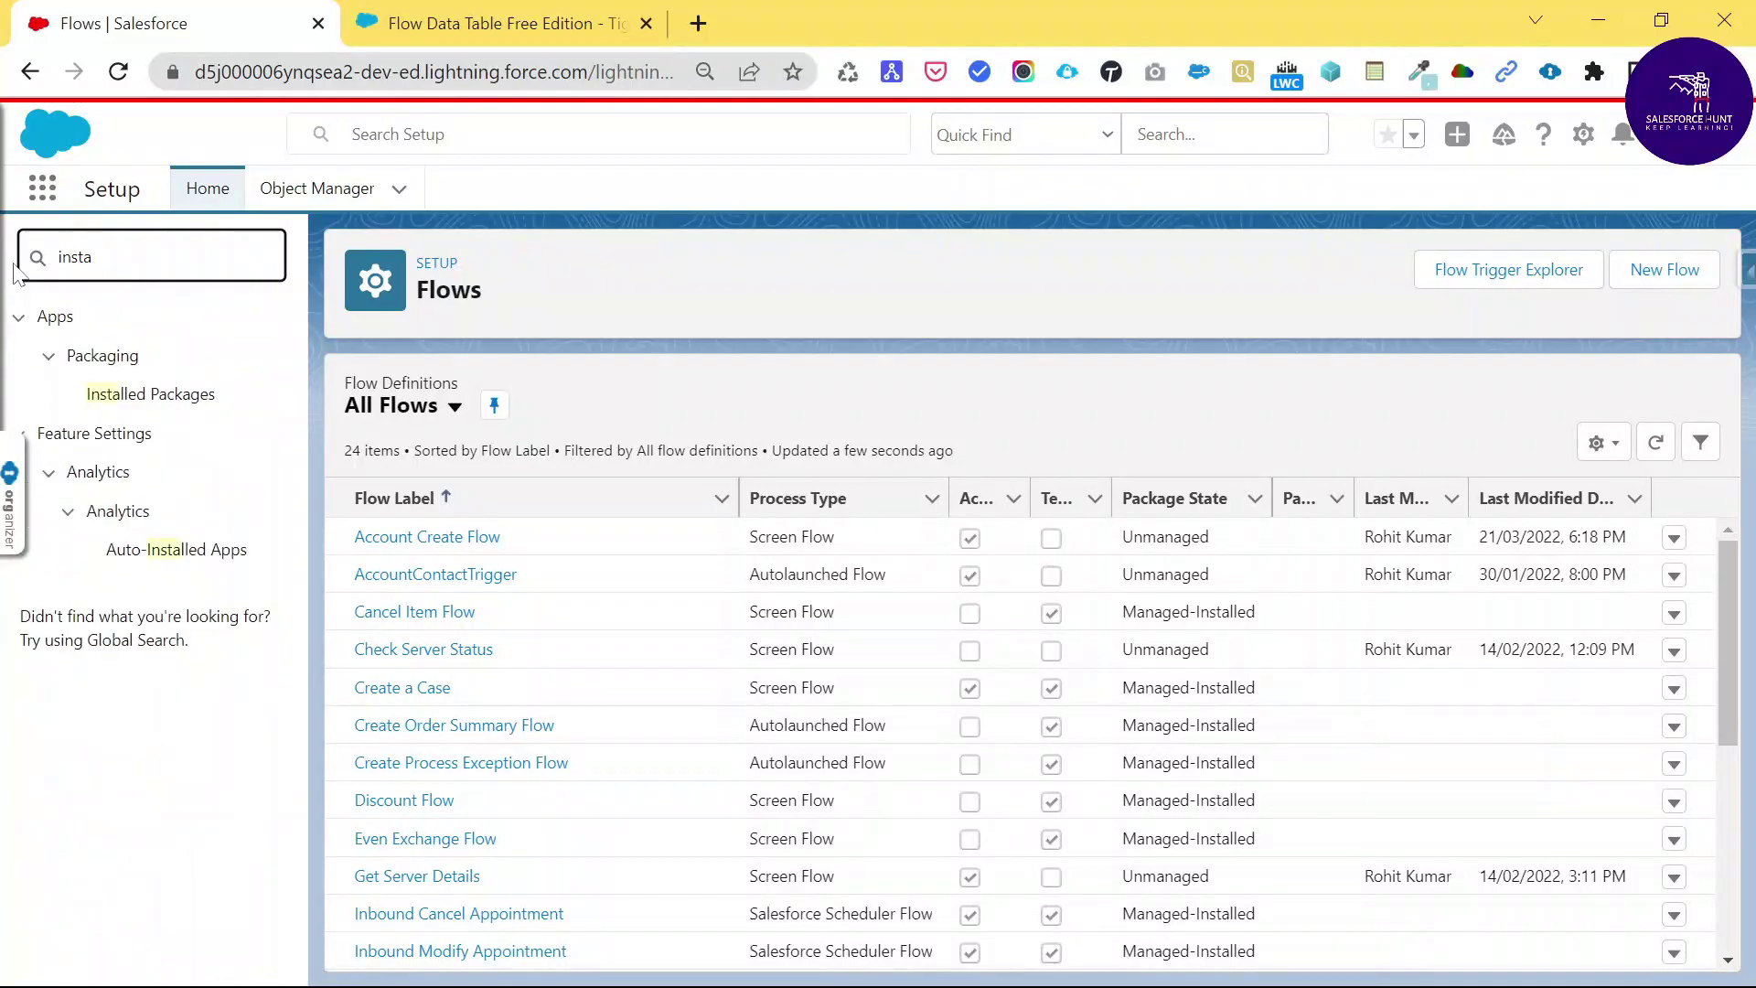
left_click(151, 394)
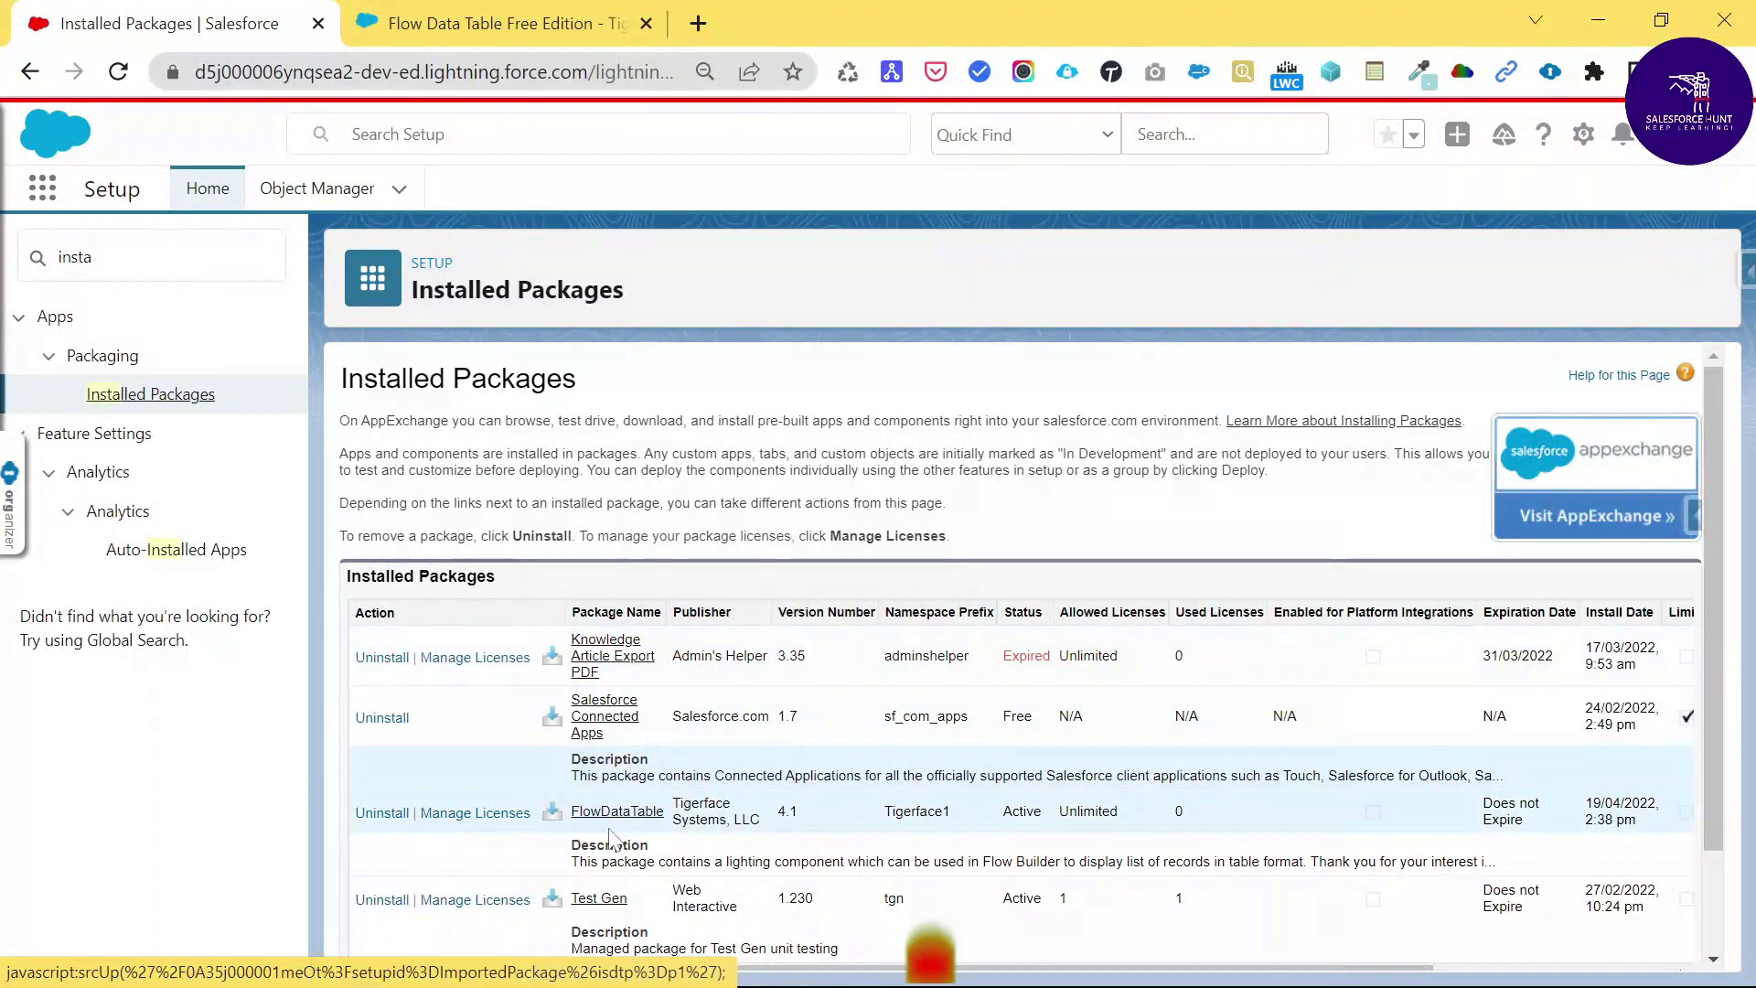
scroll(812, 686, "down", 1)
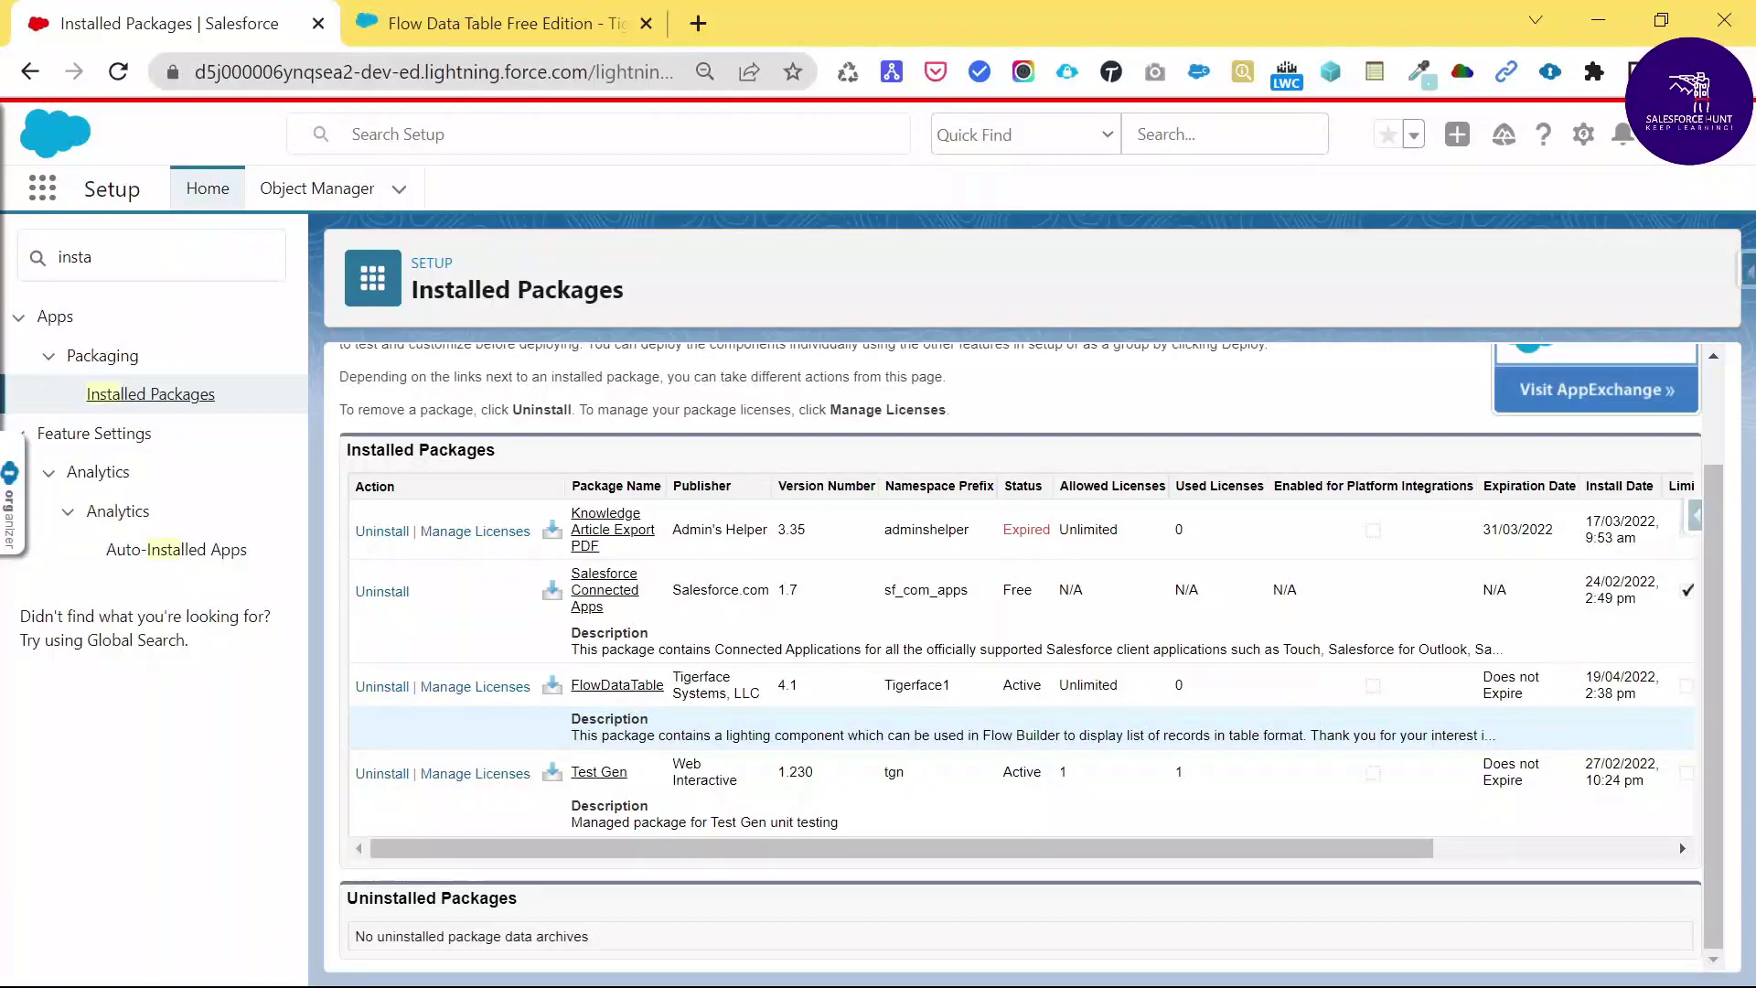
Search Setup for flow and return from Installed Packages to the Flows page.
double_click(75, 257)
key("BackSpace")
type("flow")
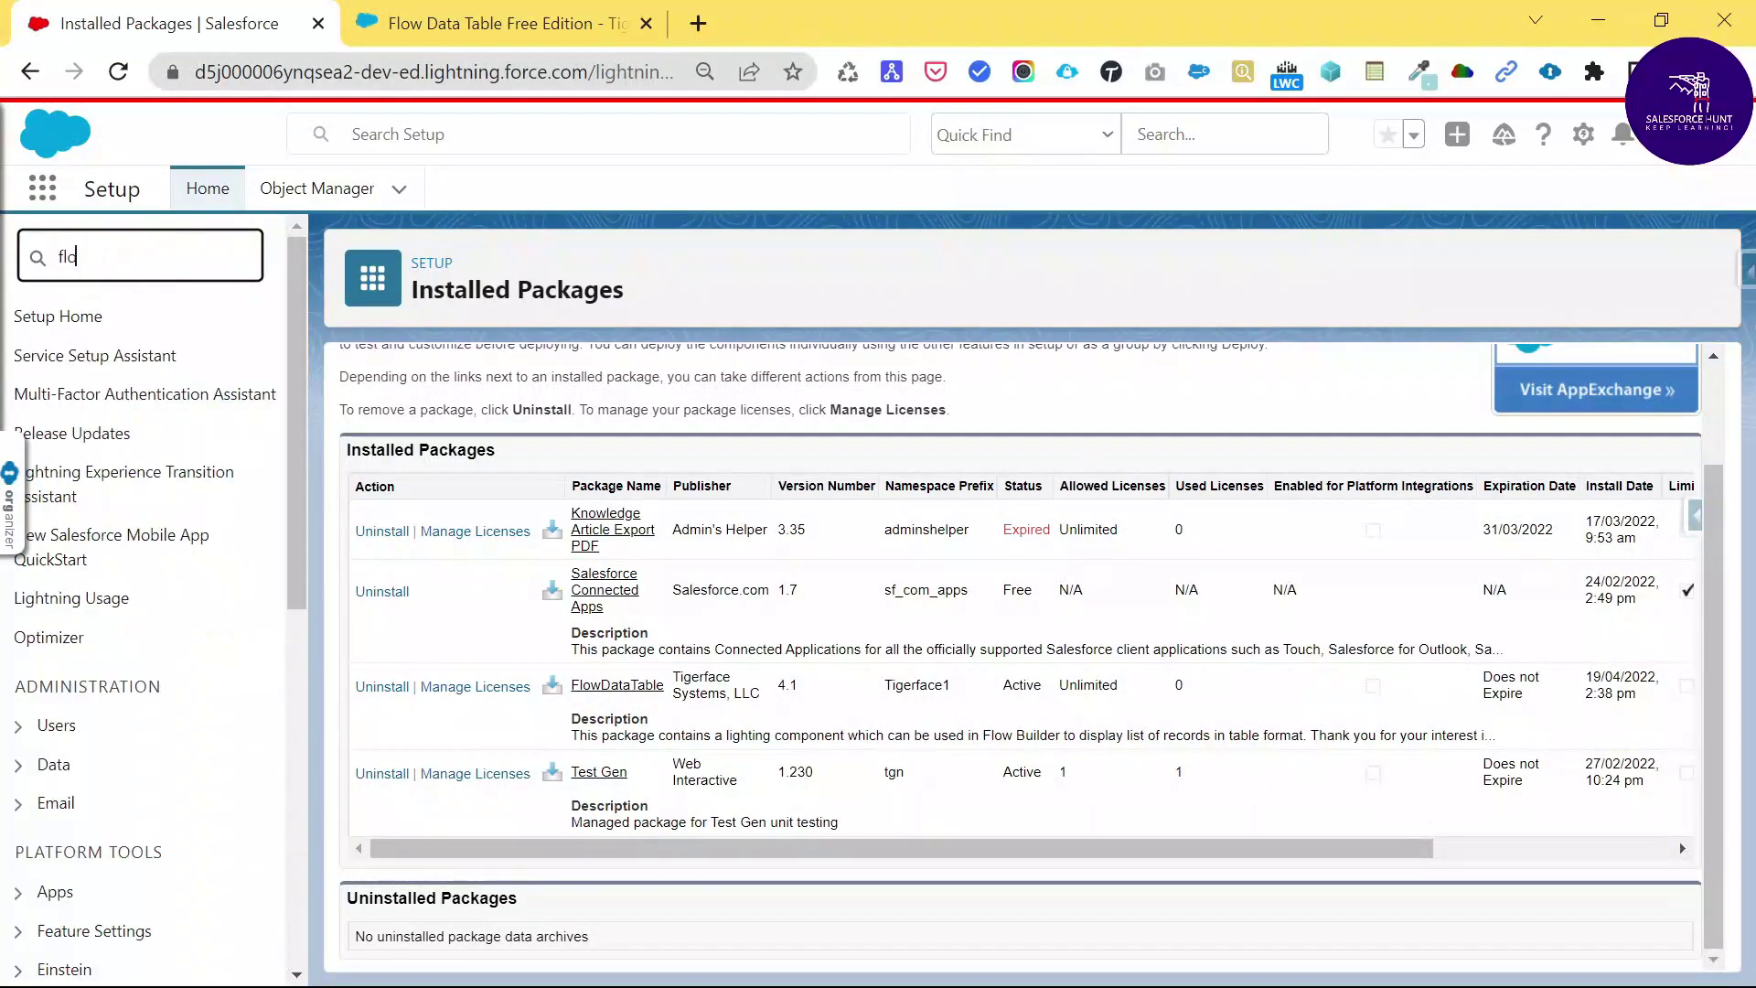
left_click(87, 510)
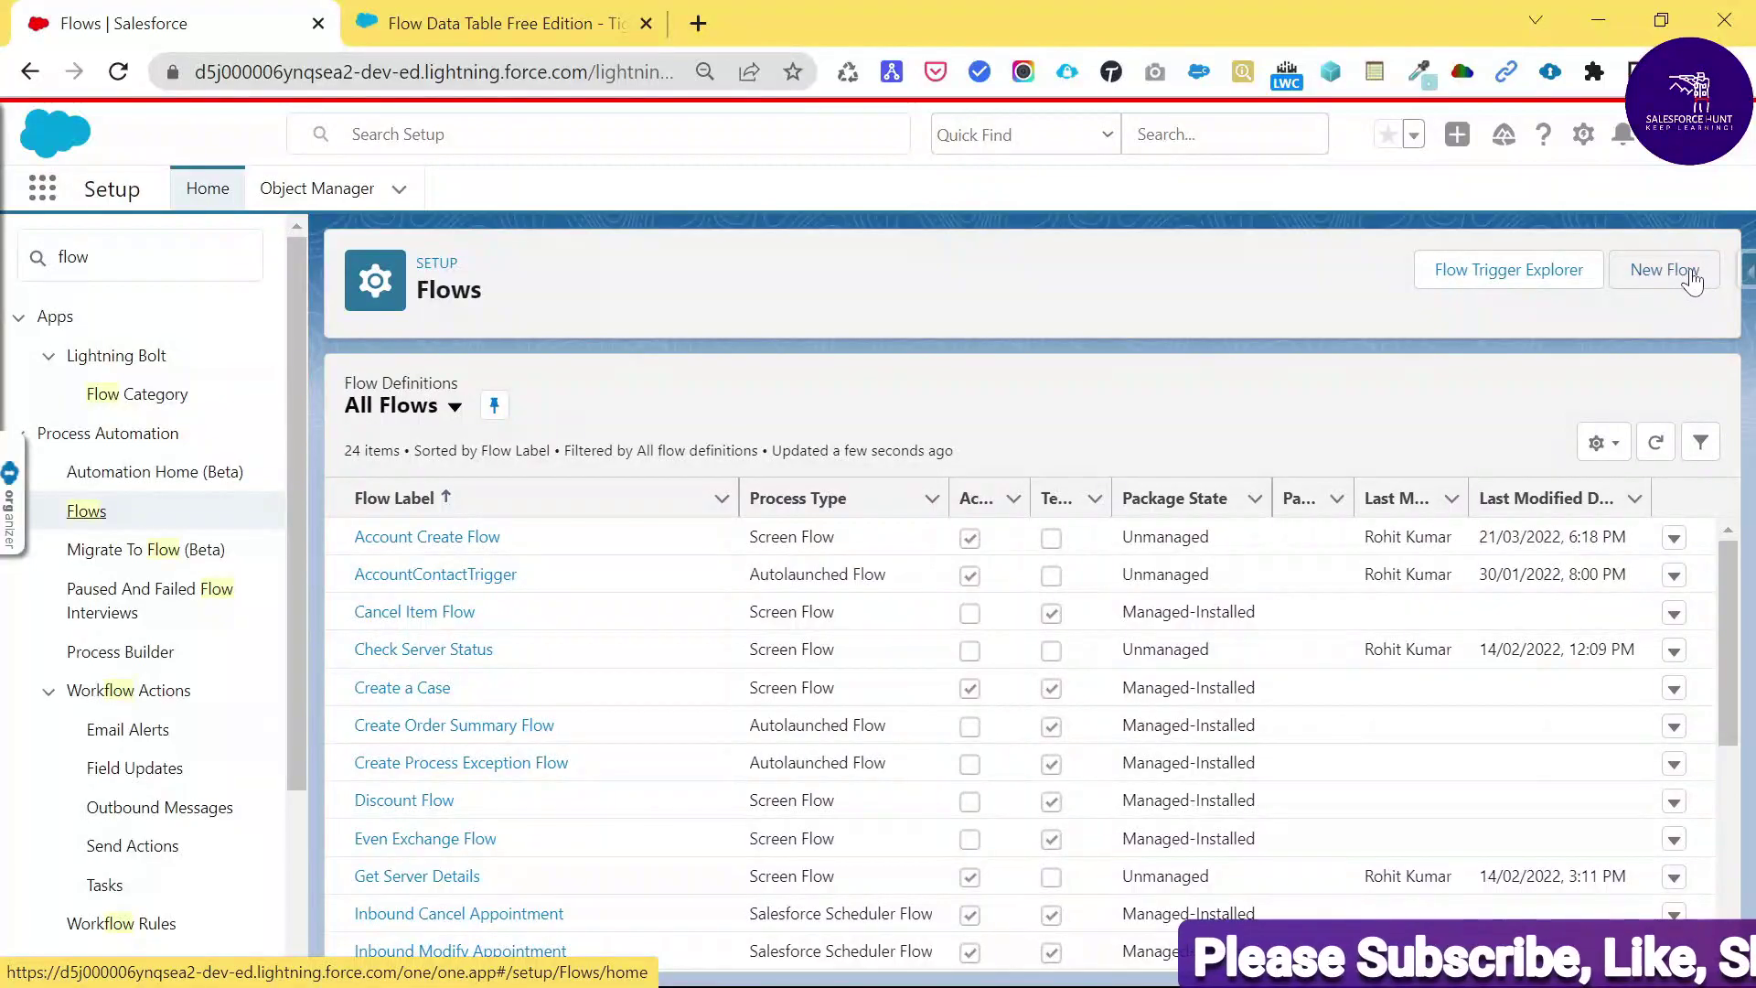
Create a new Screen Flow and switch its canvas to the Freeform layout.
left_click(1684, 271)
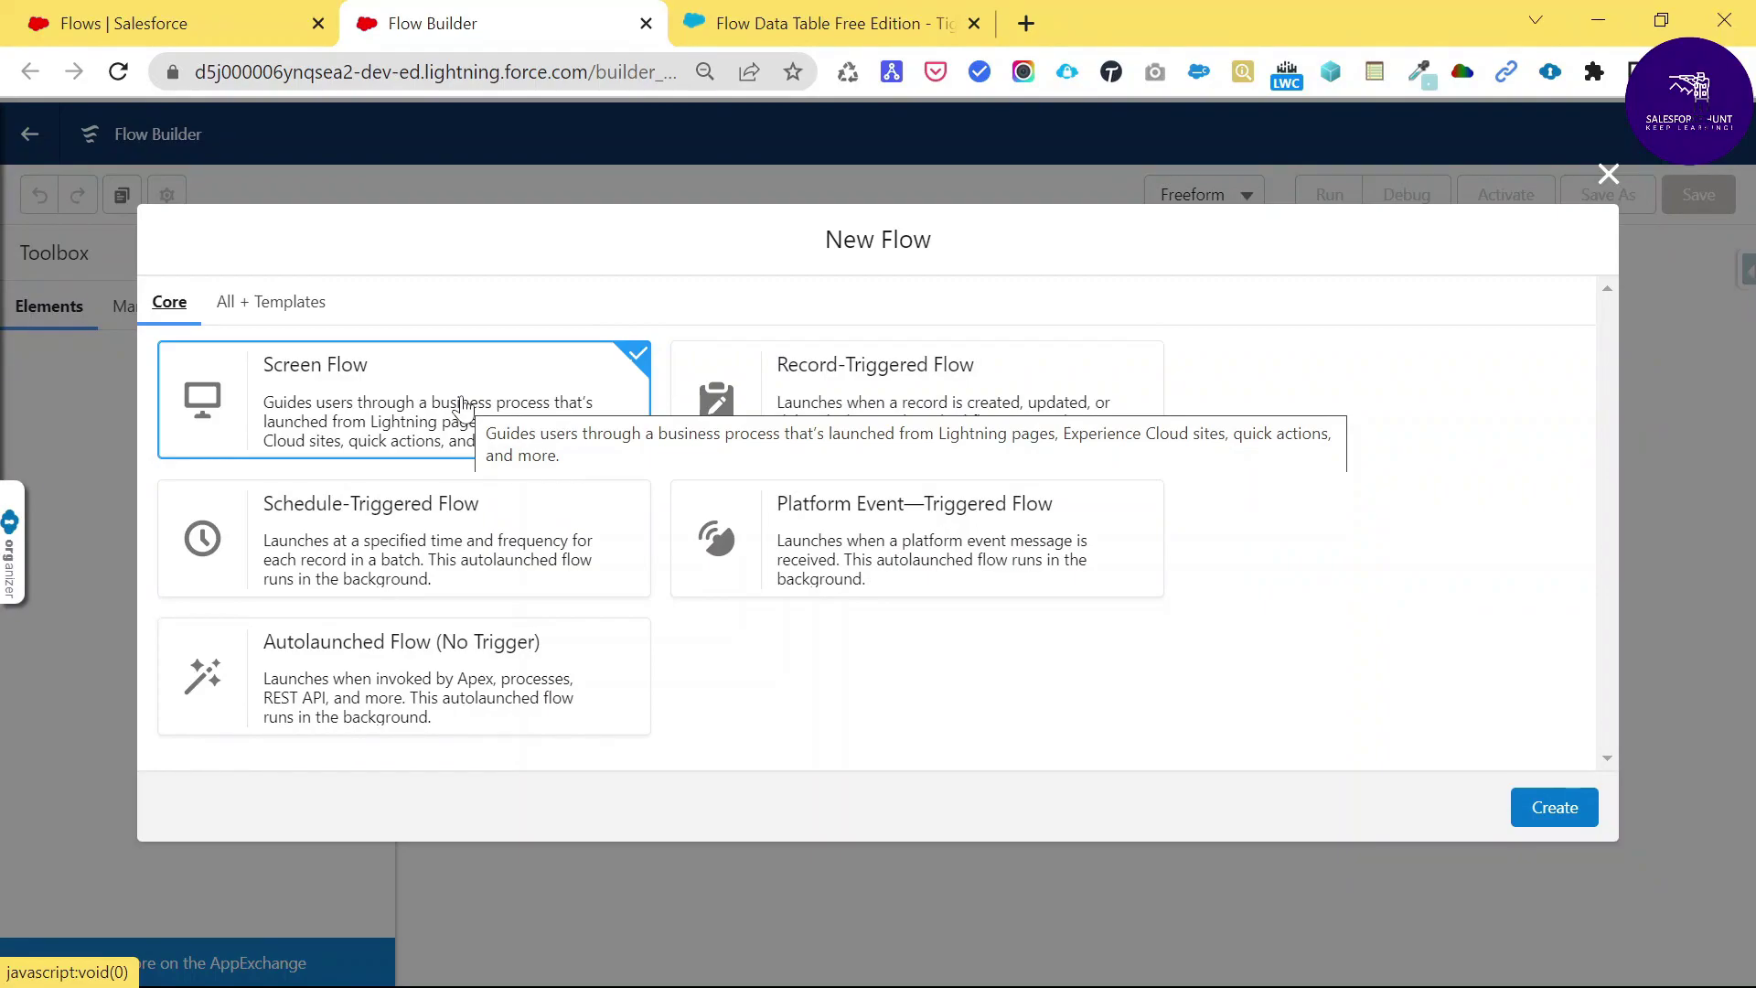
left_click(1546, 810)
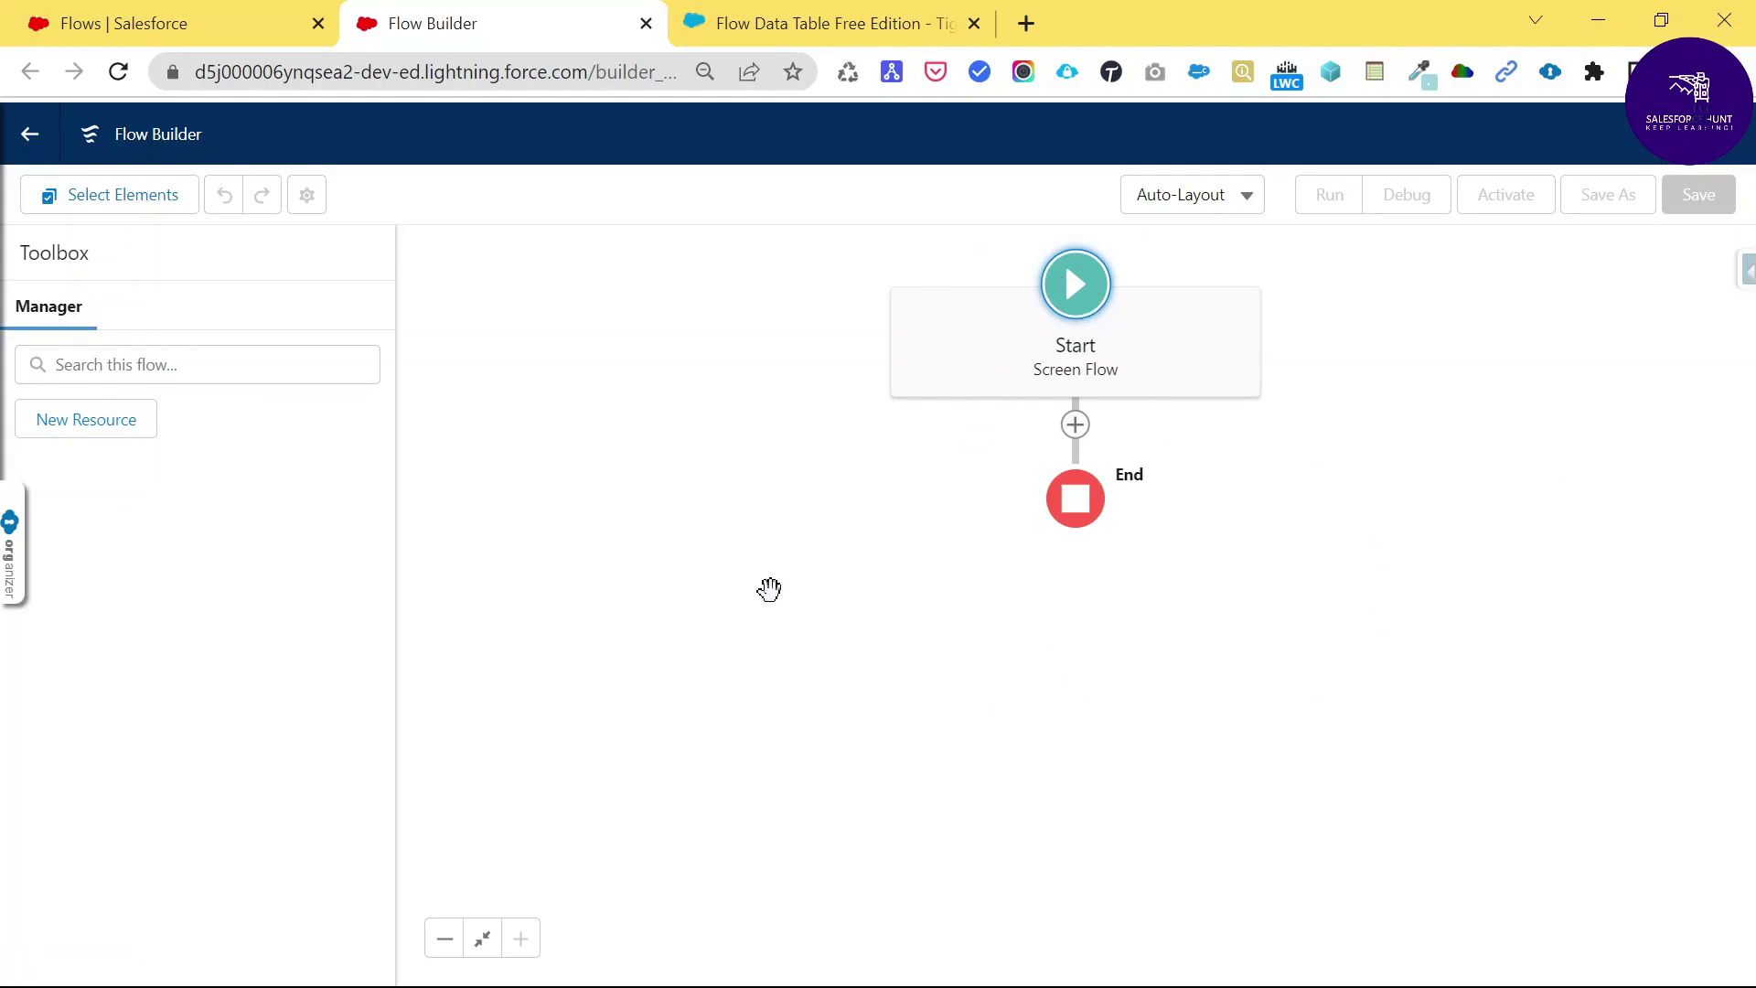
left_click(1194, 199)
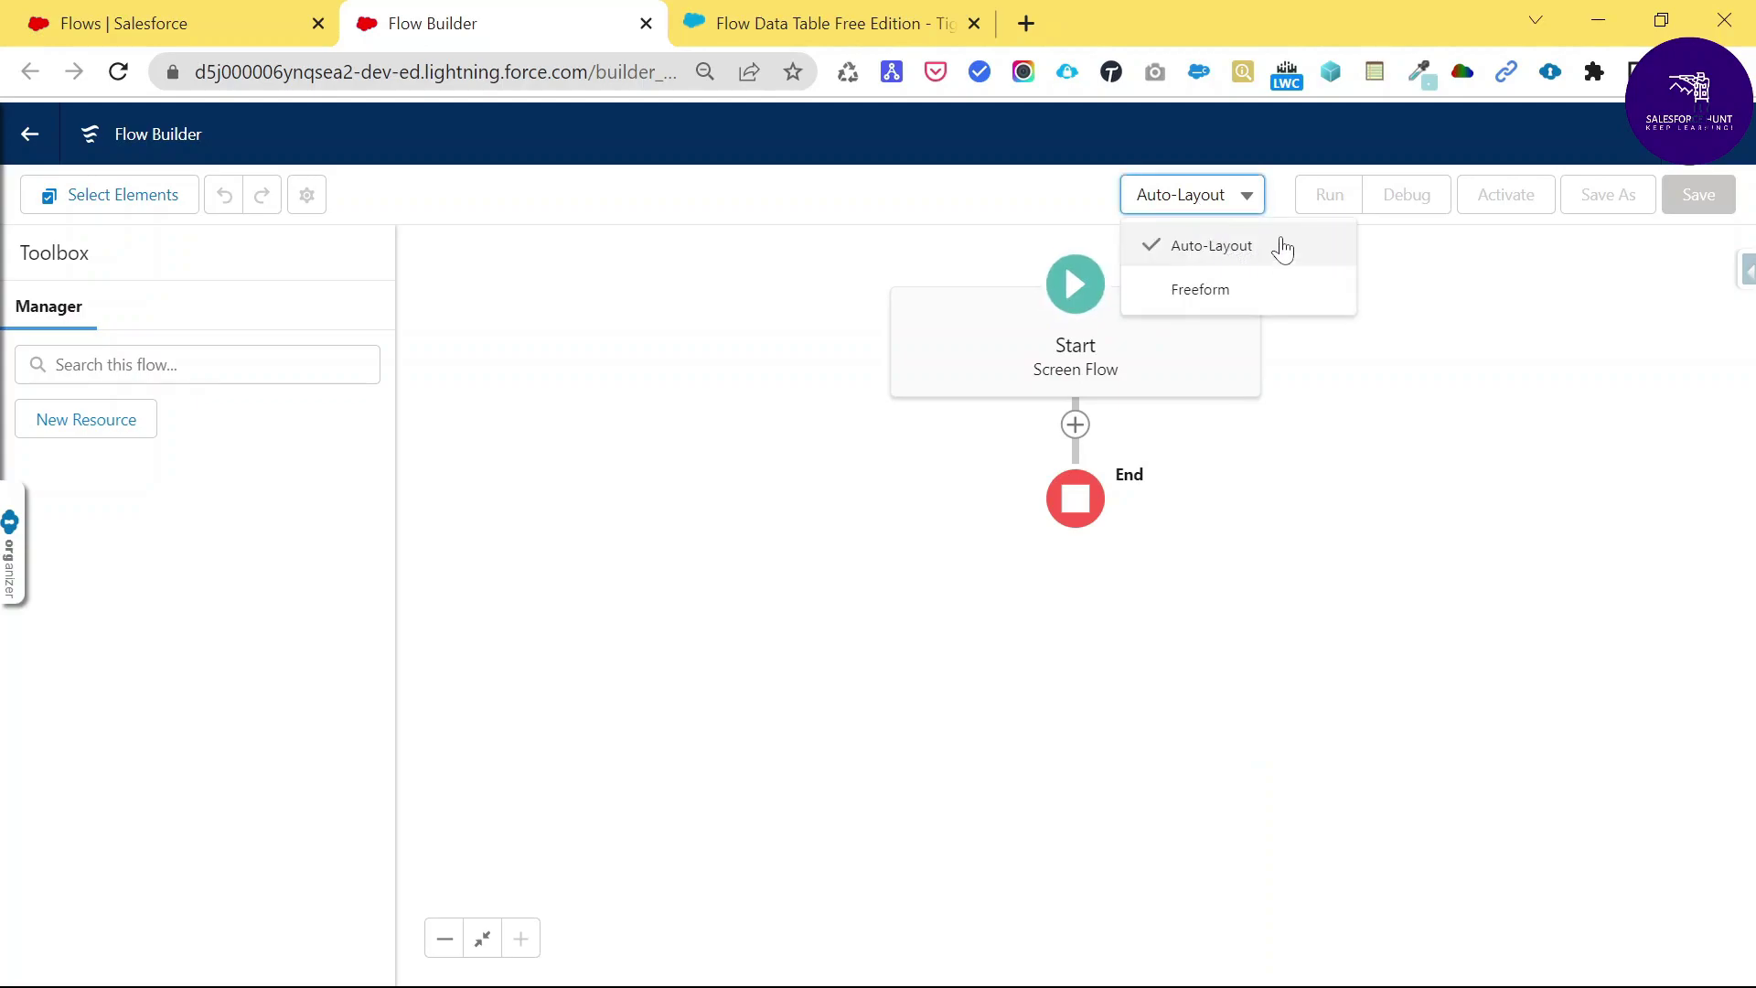
left_click(1251, 307)
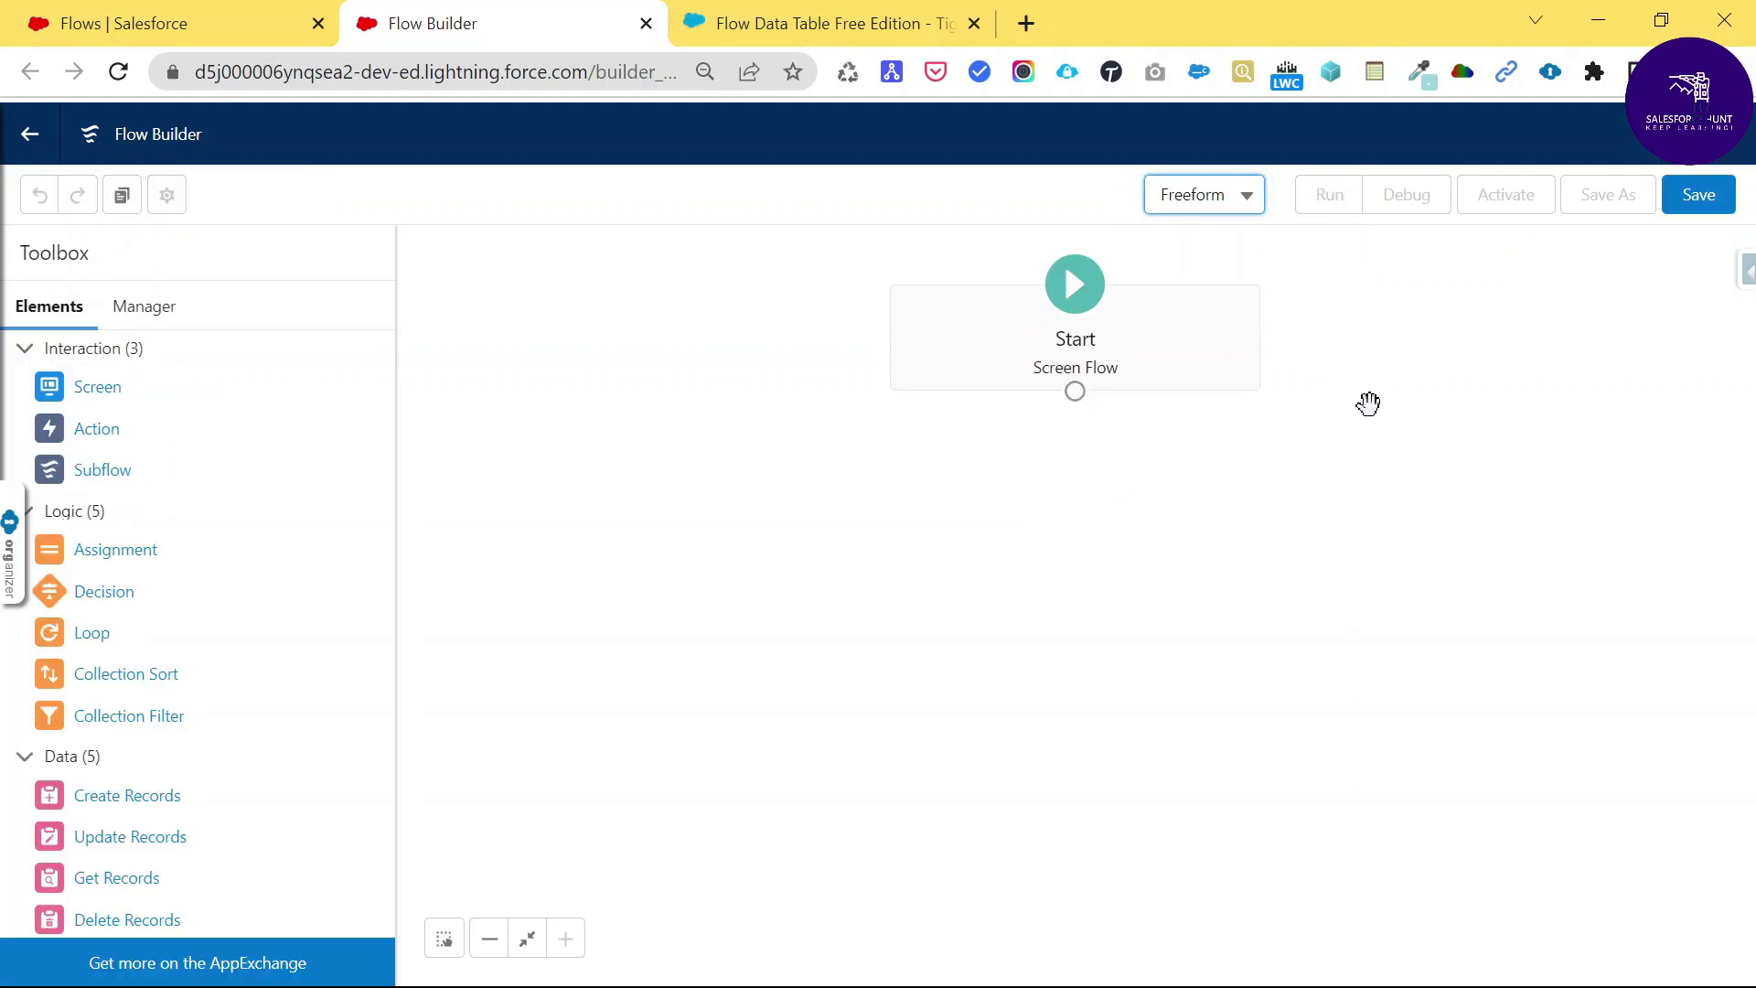
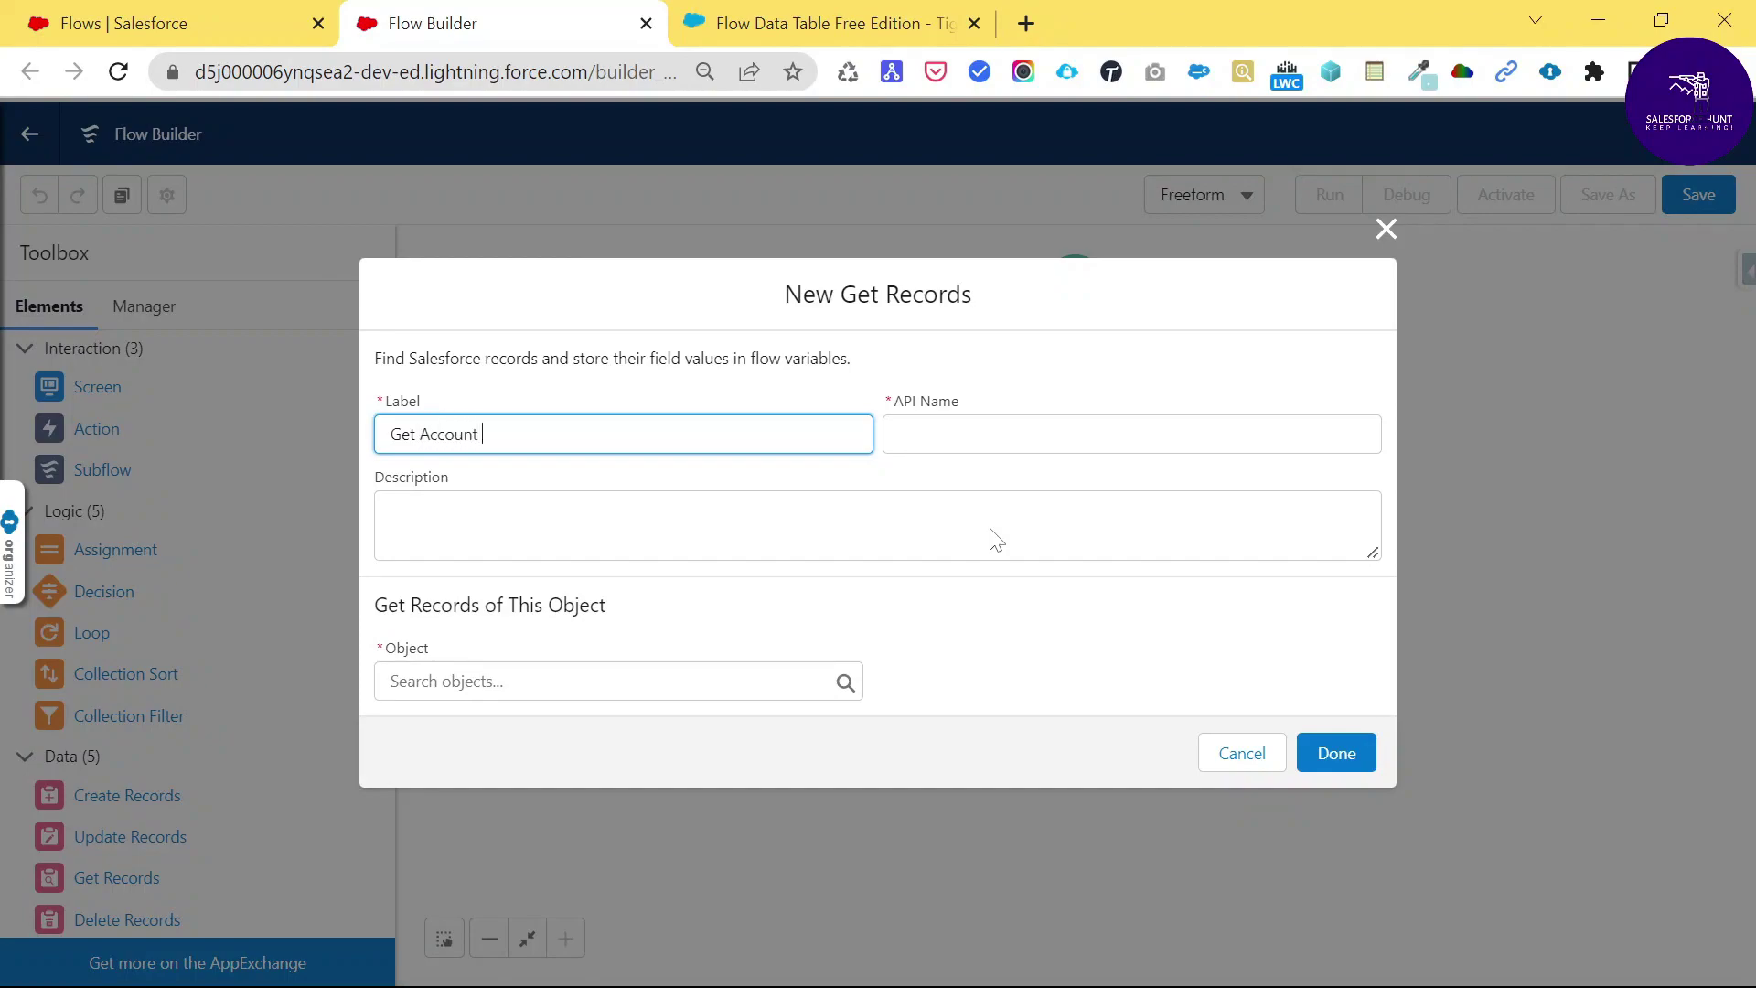
Label the new Get Records element Get Account Data, with API name Get_Account_Data, and set its object to Account.
key("Tab")
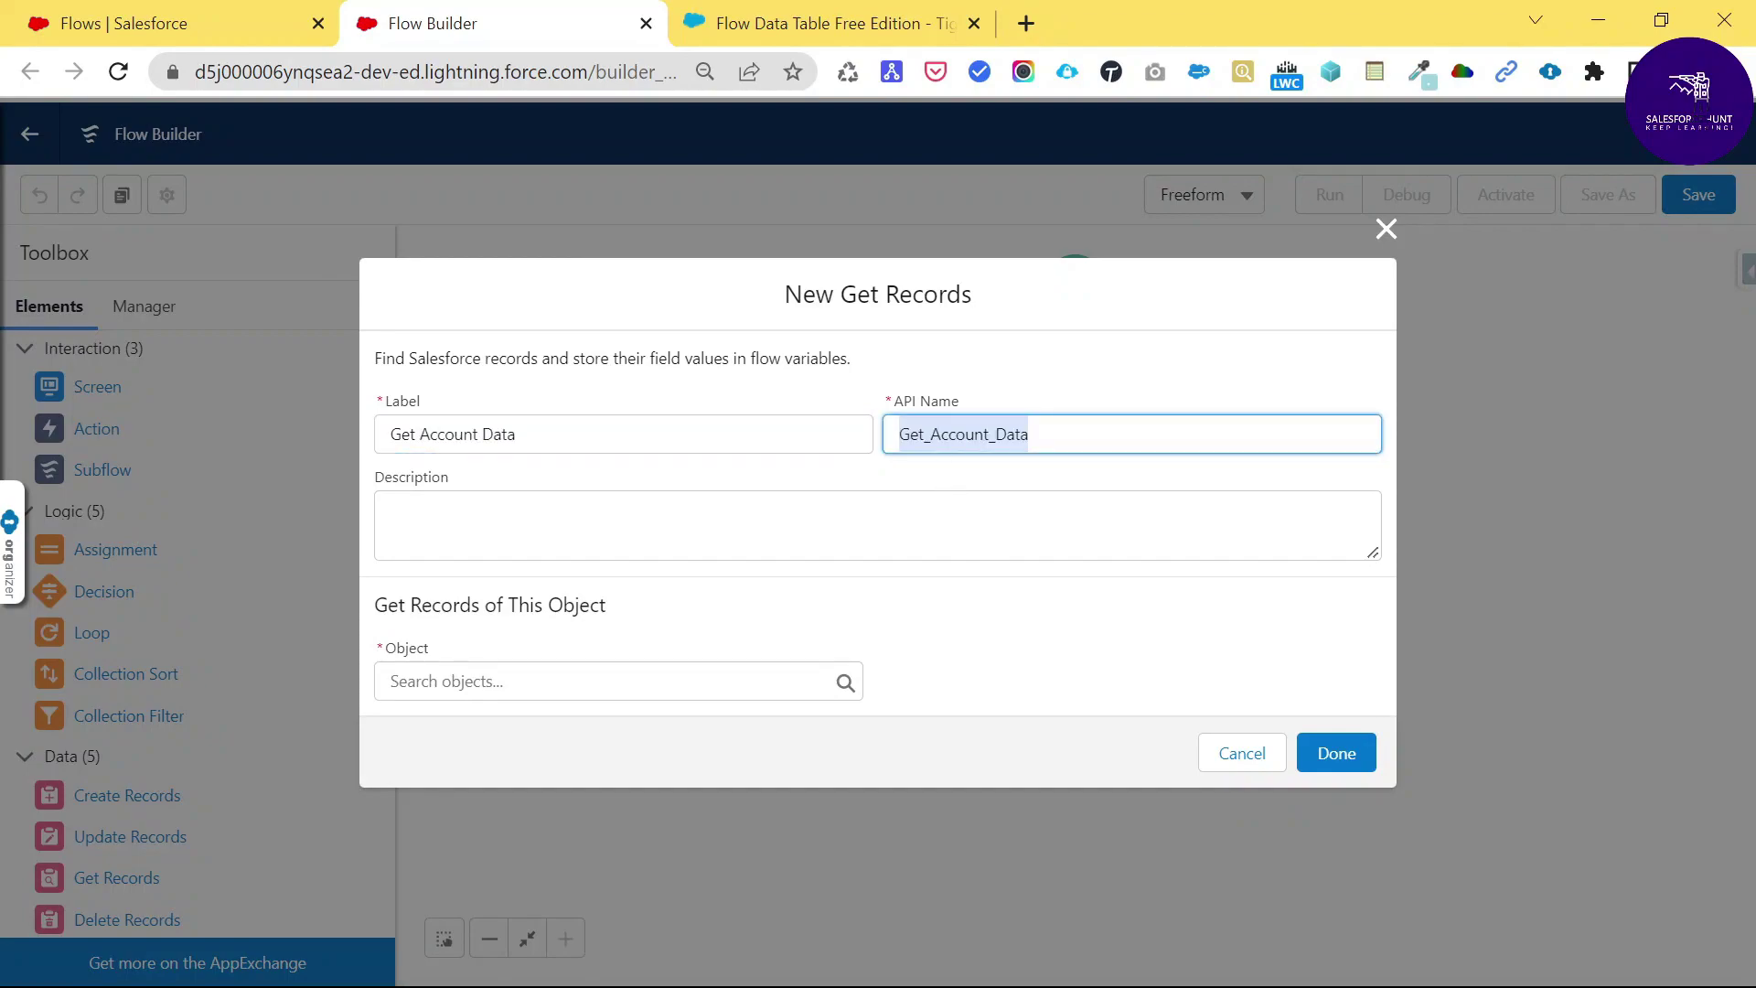
left_click(1340, 526)
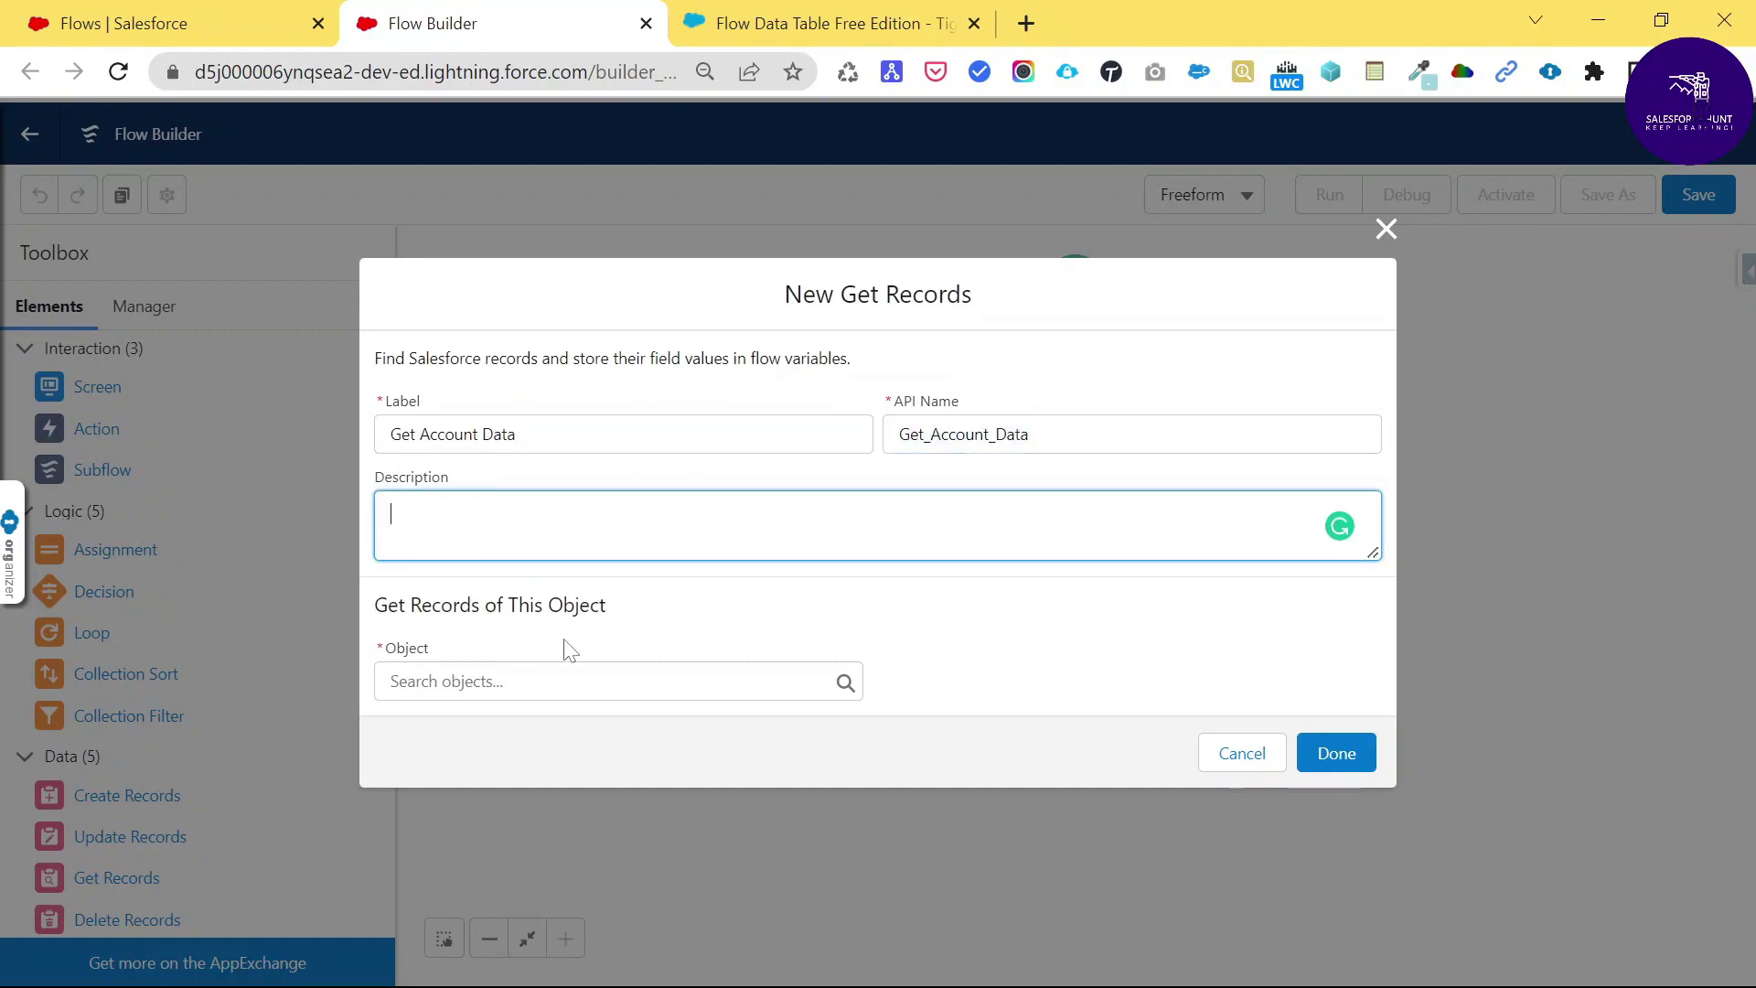
left_click(487, 681)
type("Accou")
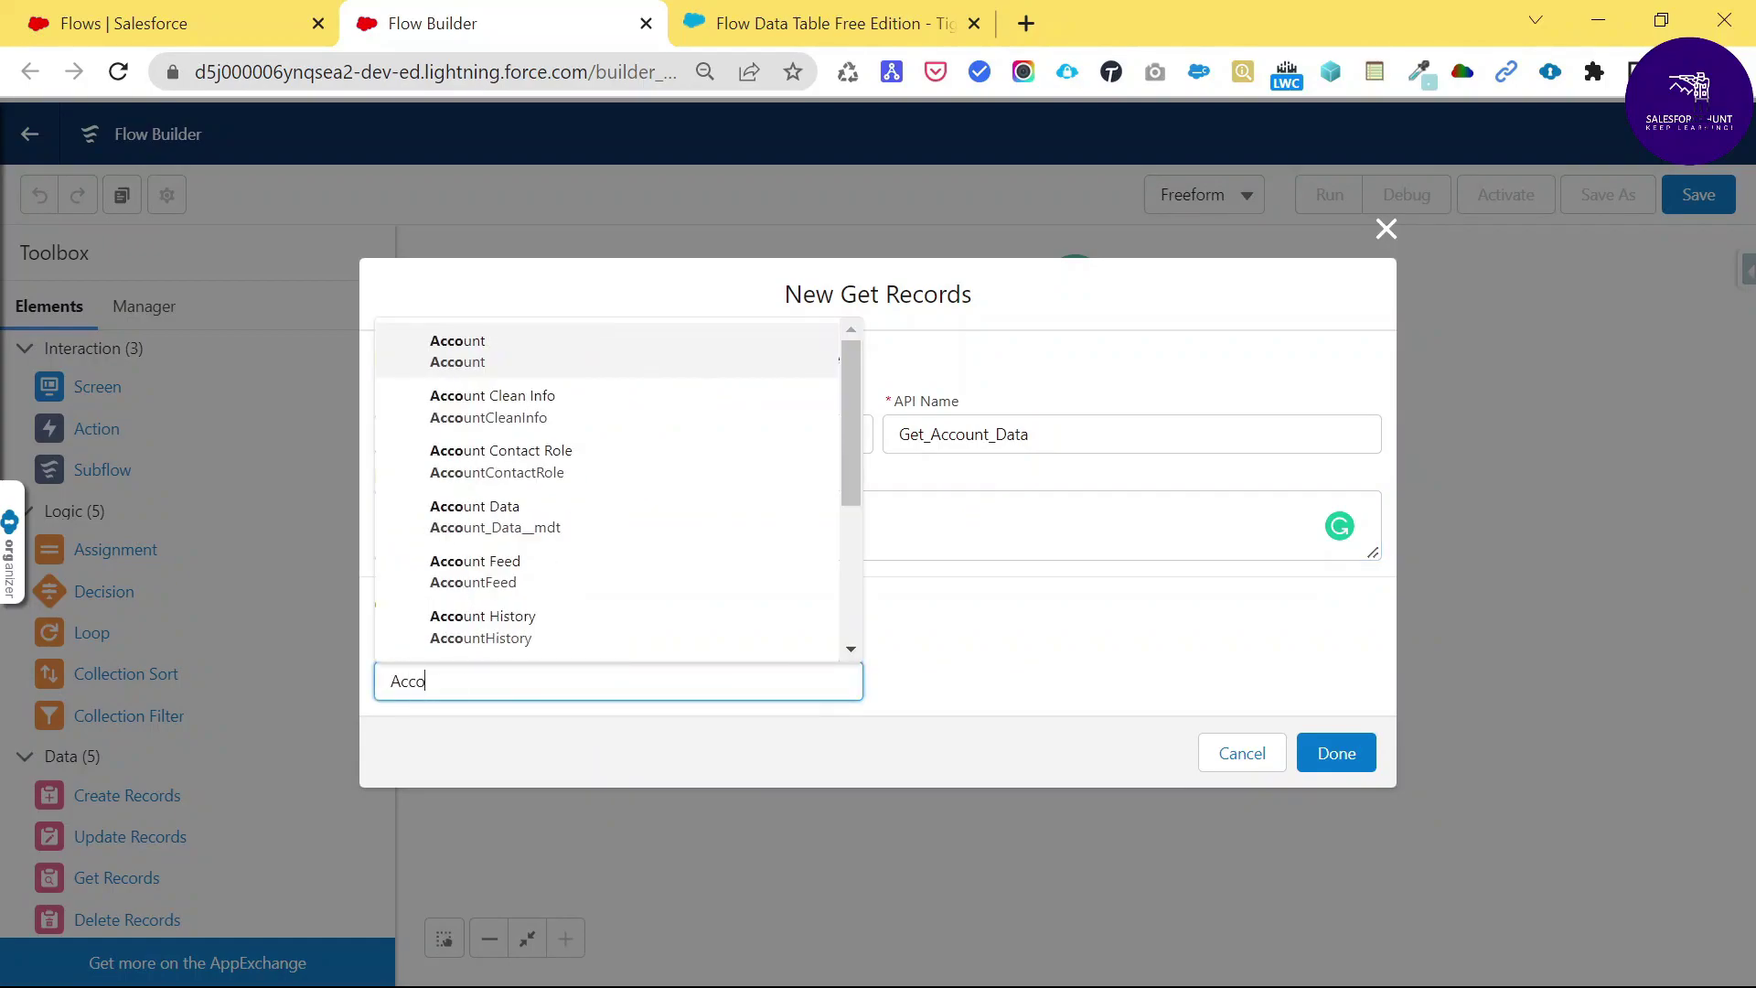
left_click(469, 353)
Configure the element to get all Account records without conditions and store all records, and finish the Get Records element.
scroll(1035, 659, "down", 4)
scroll(805, 641, "up", 3)
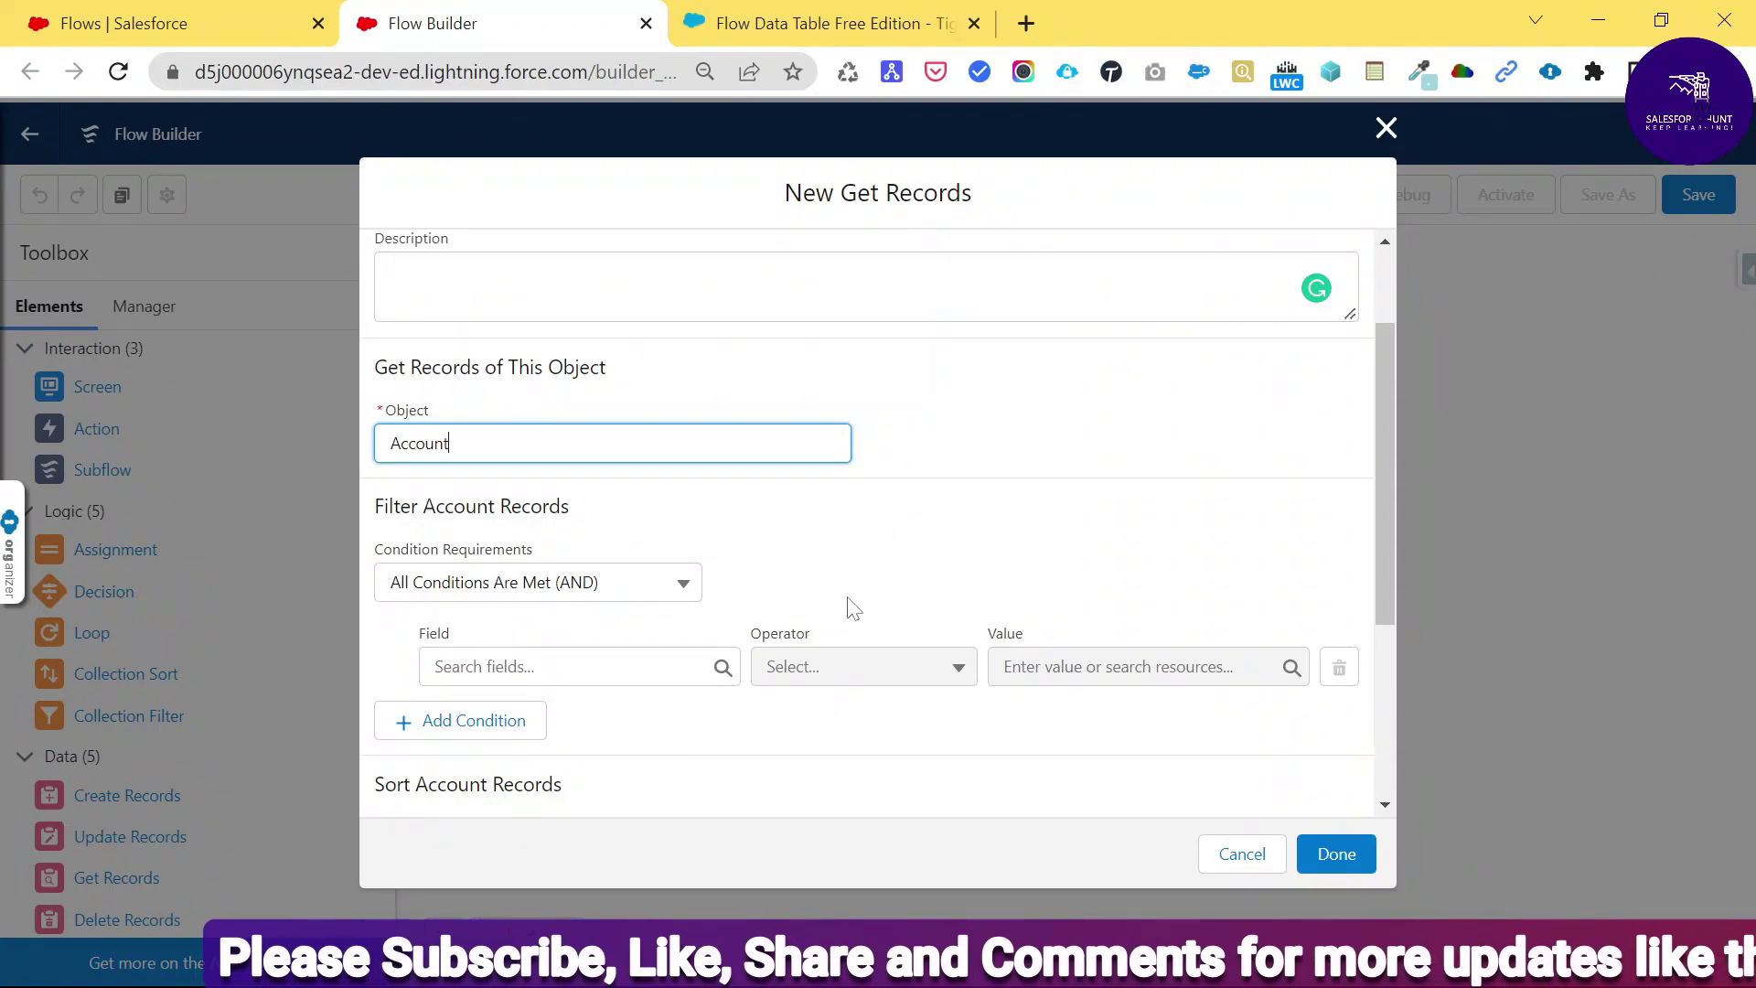
left_click(567, 593)
left_click(521, 629)
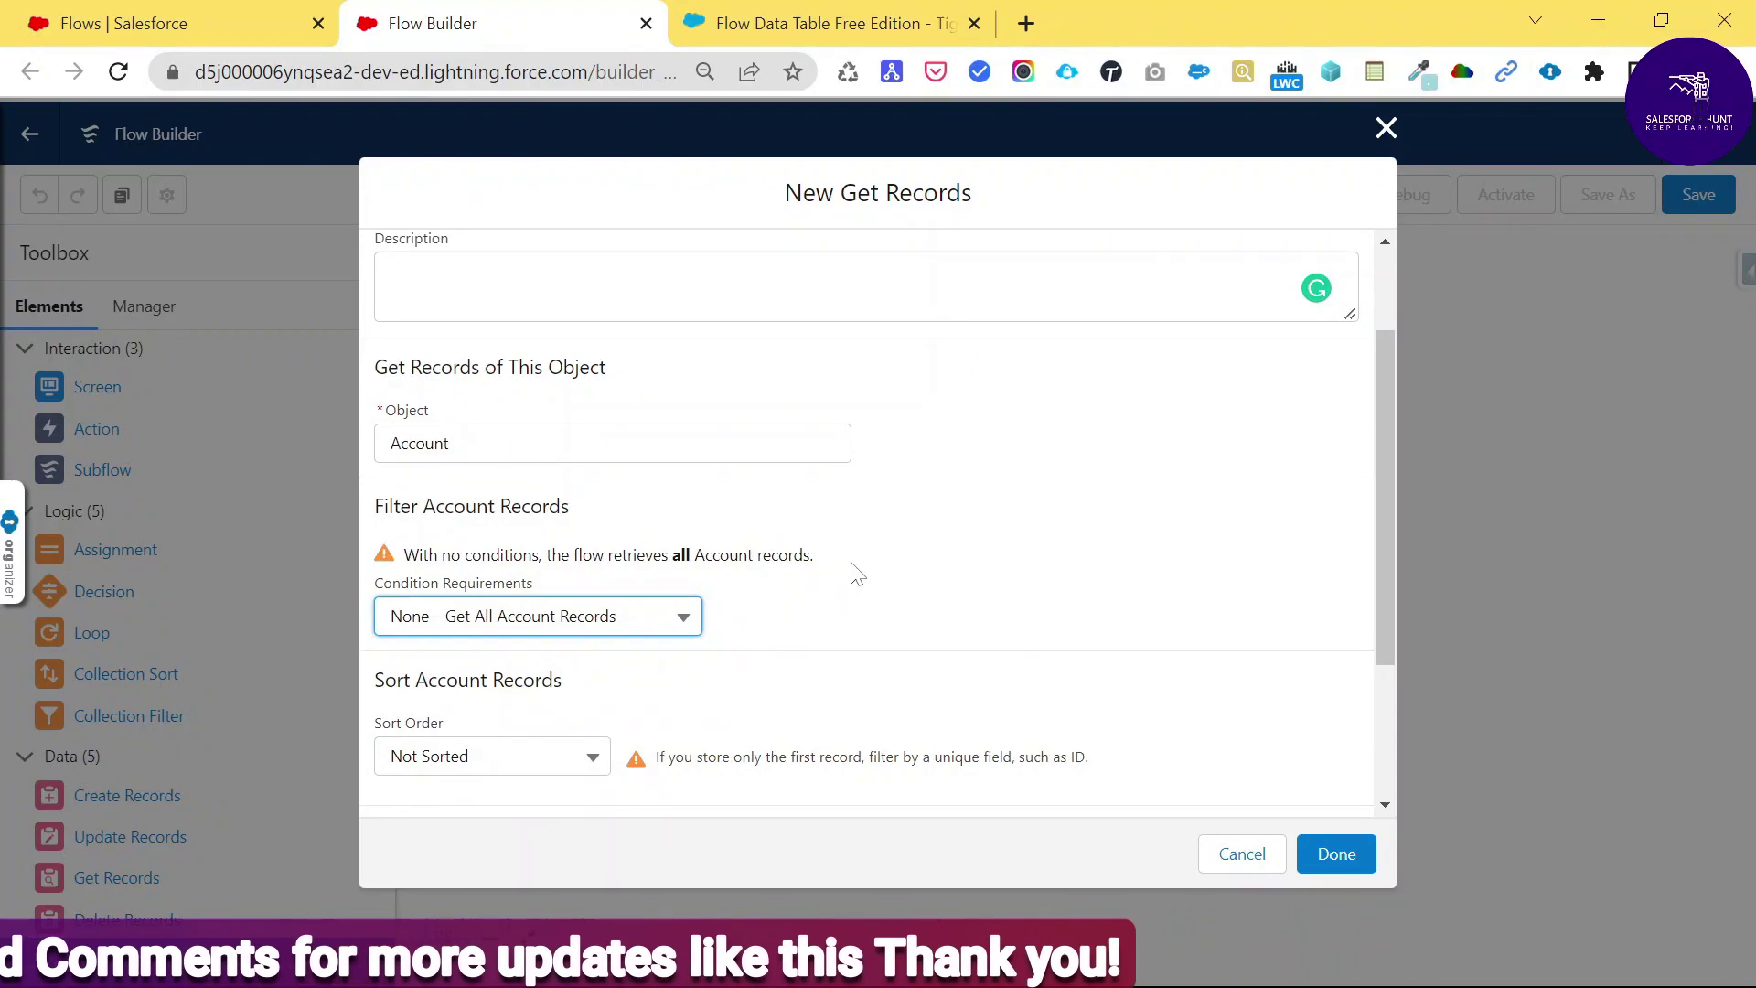
scroll(857, 574, "down", 3)
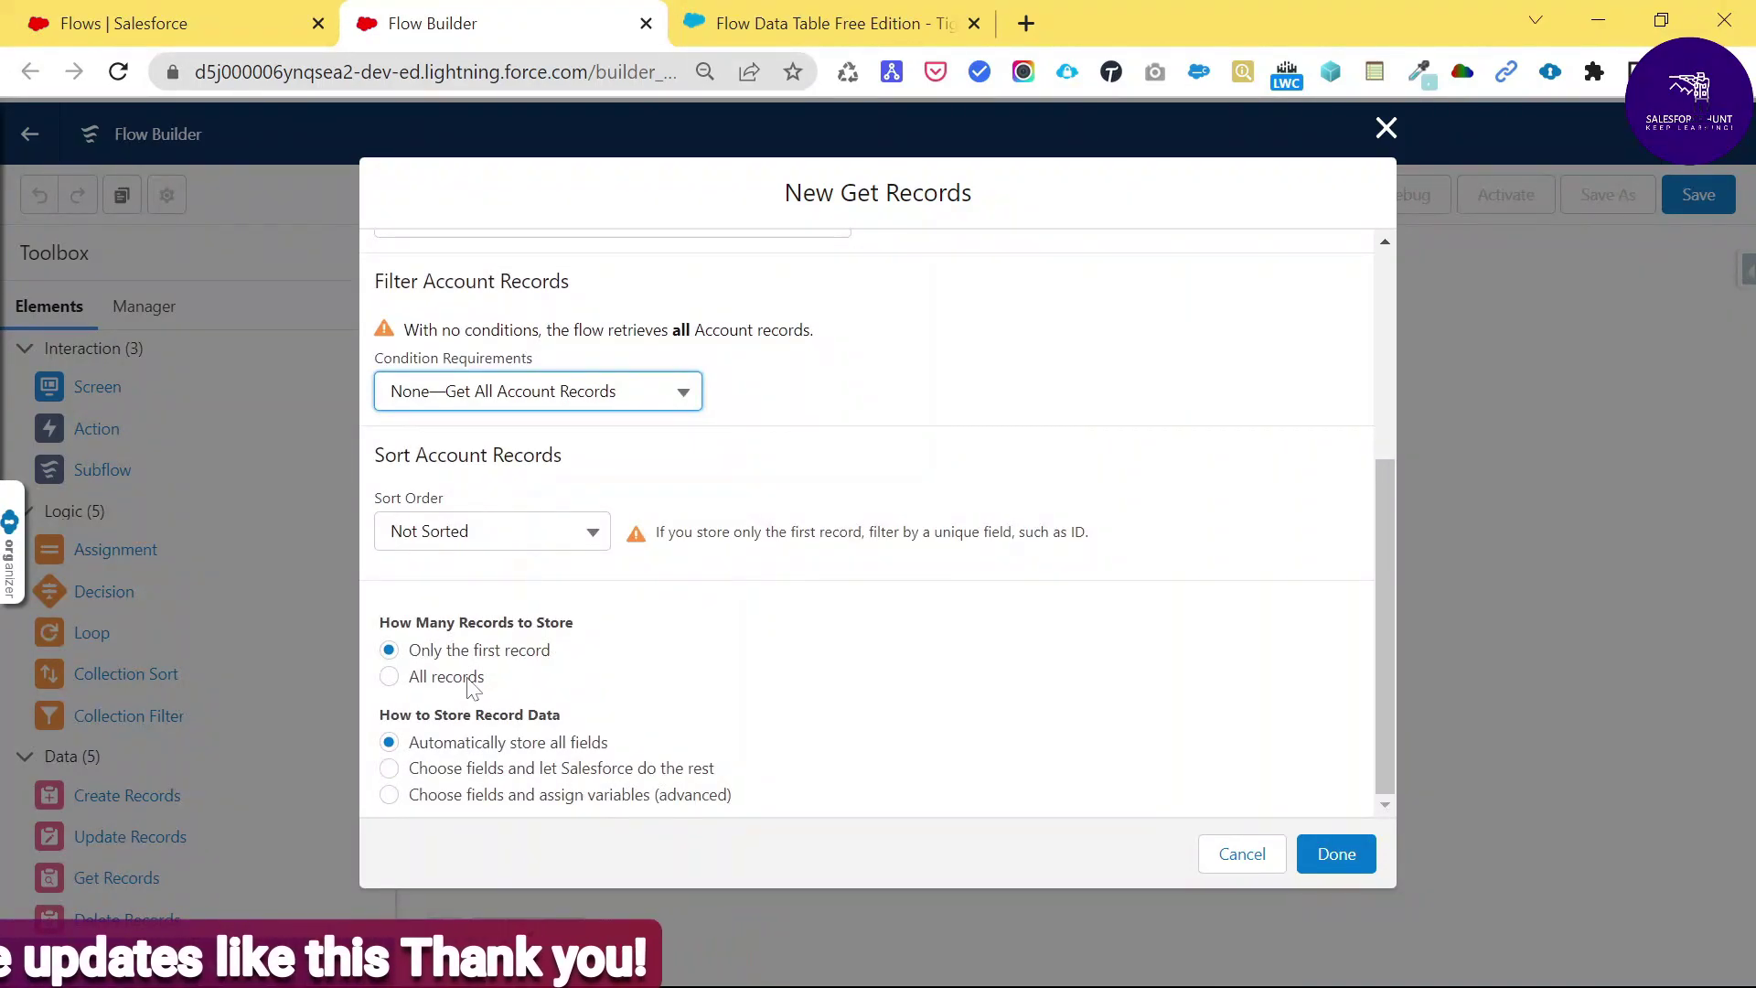
left_click(471, 681)
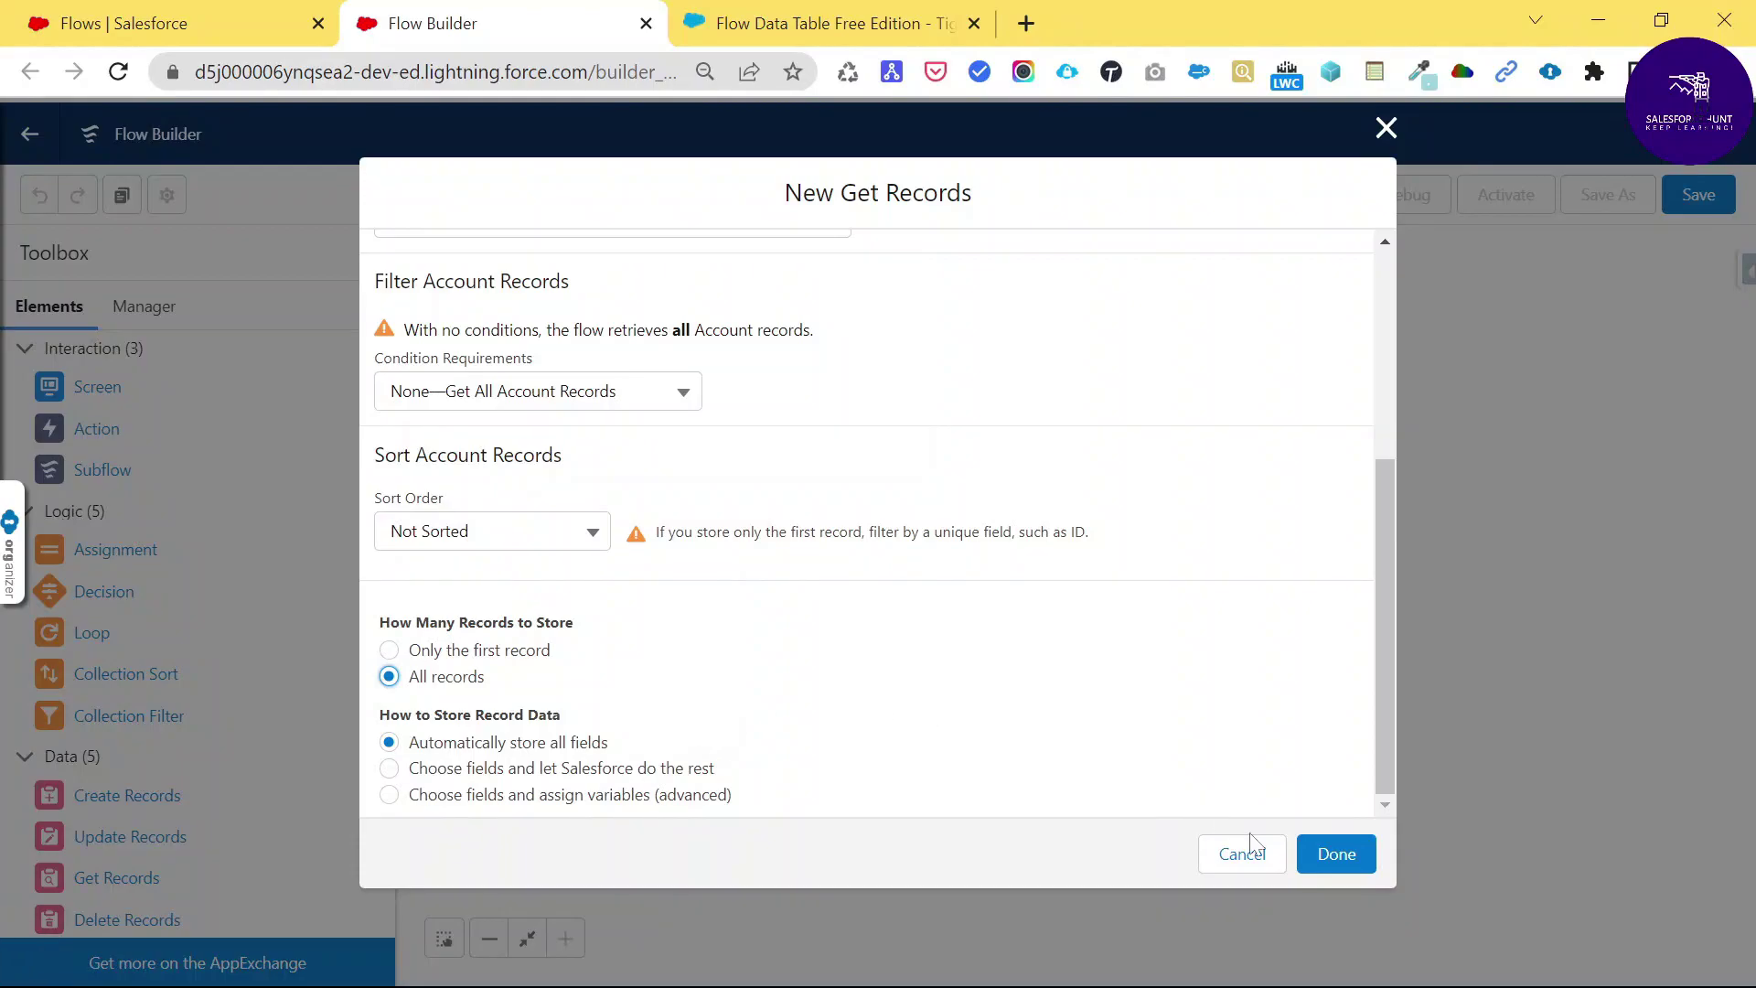
left_click(1364, 868)
left_click(1351, 869)
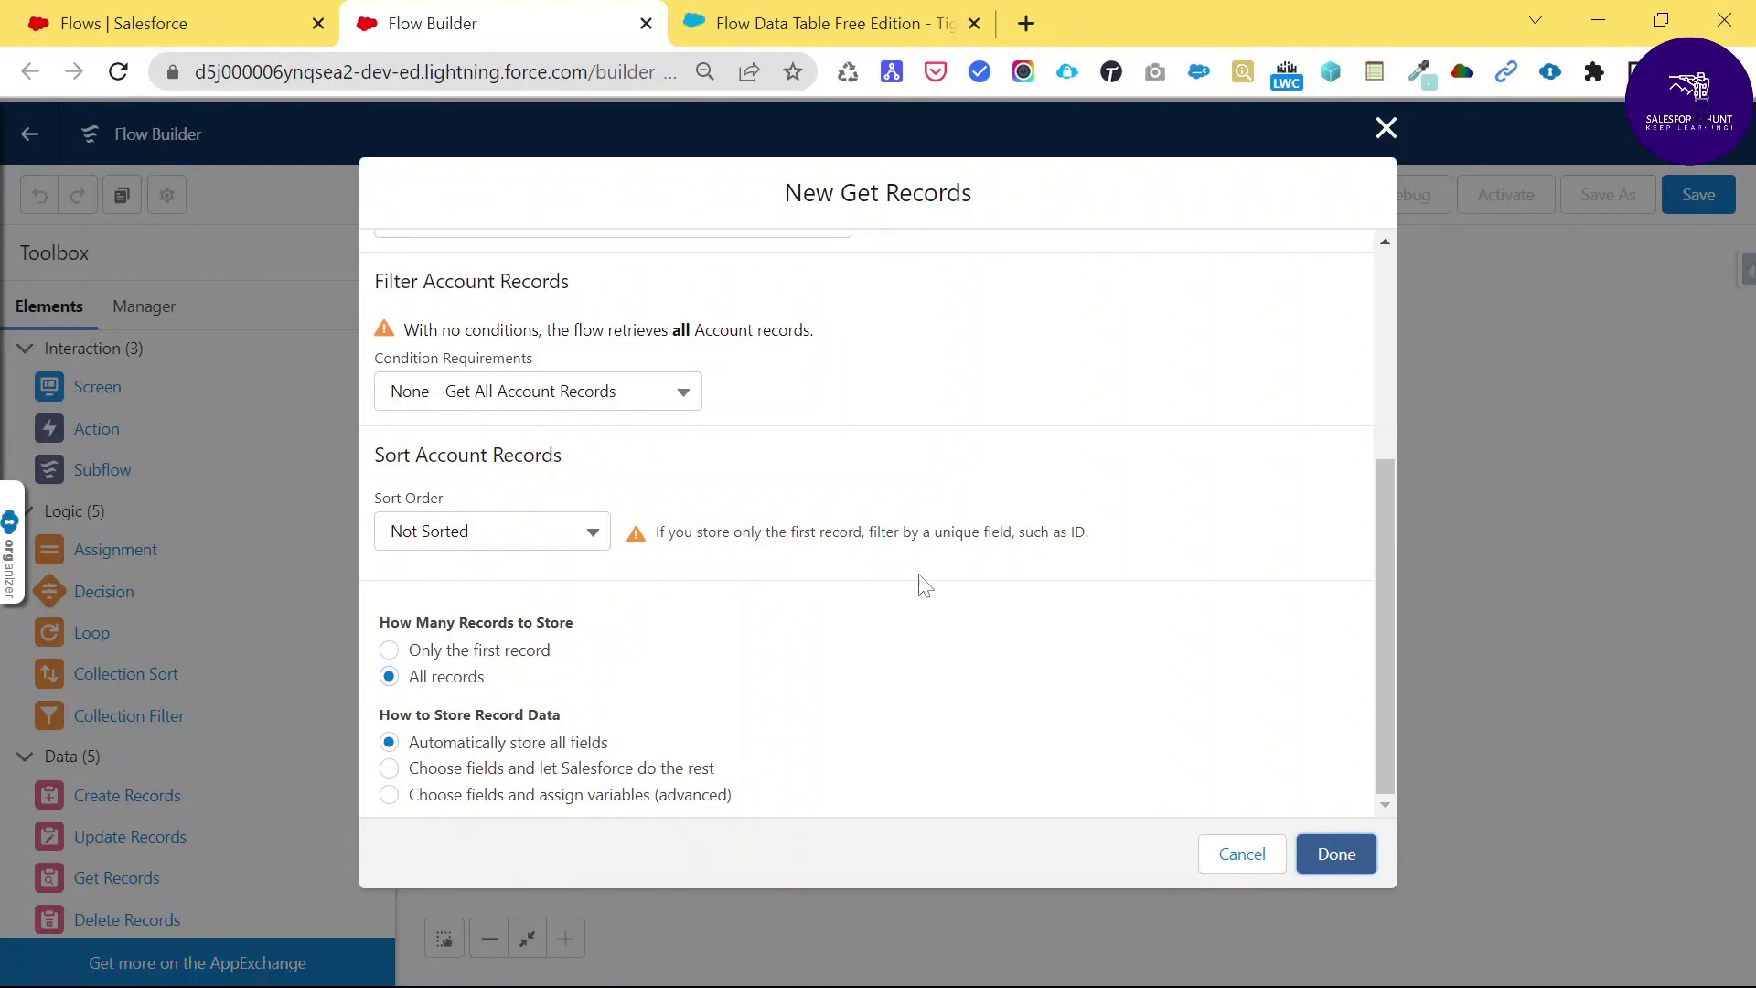
scroll(930, 612, "up", 5)
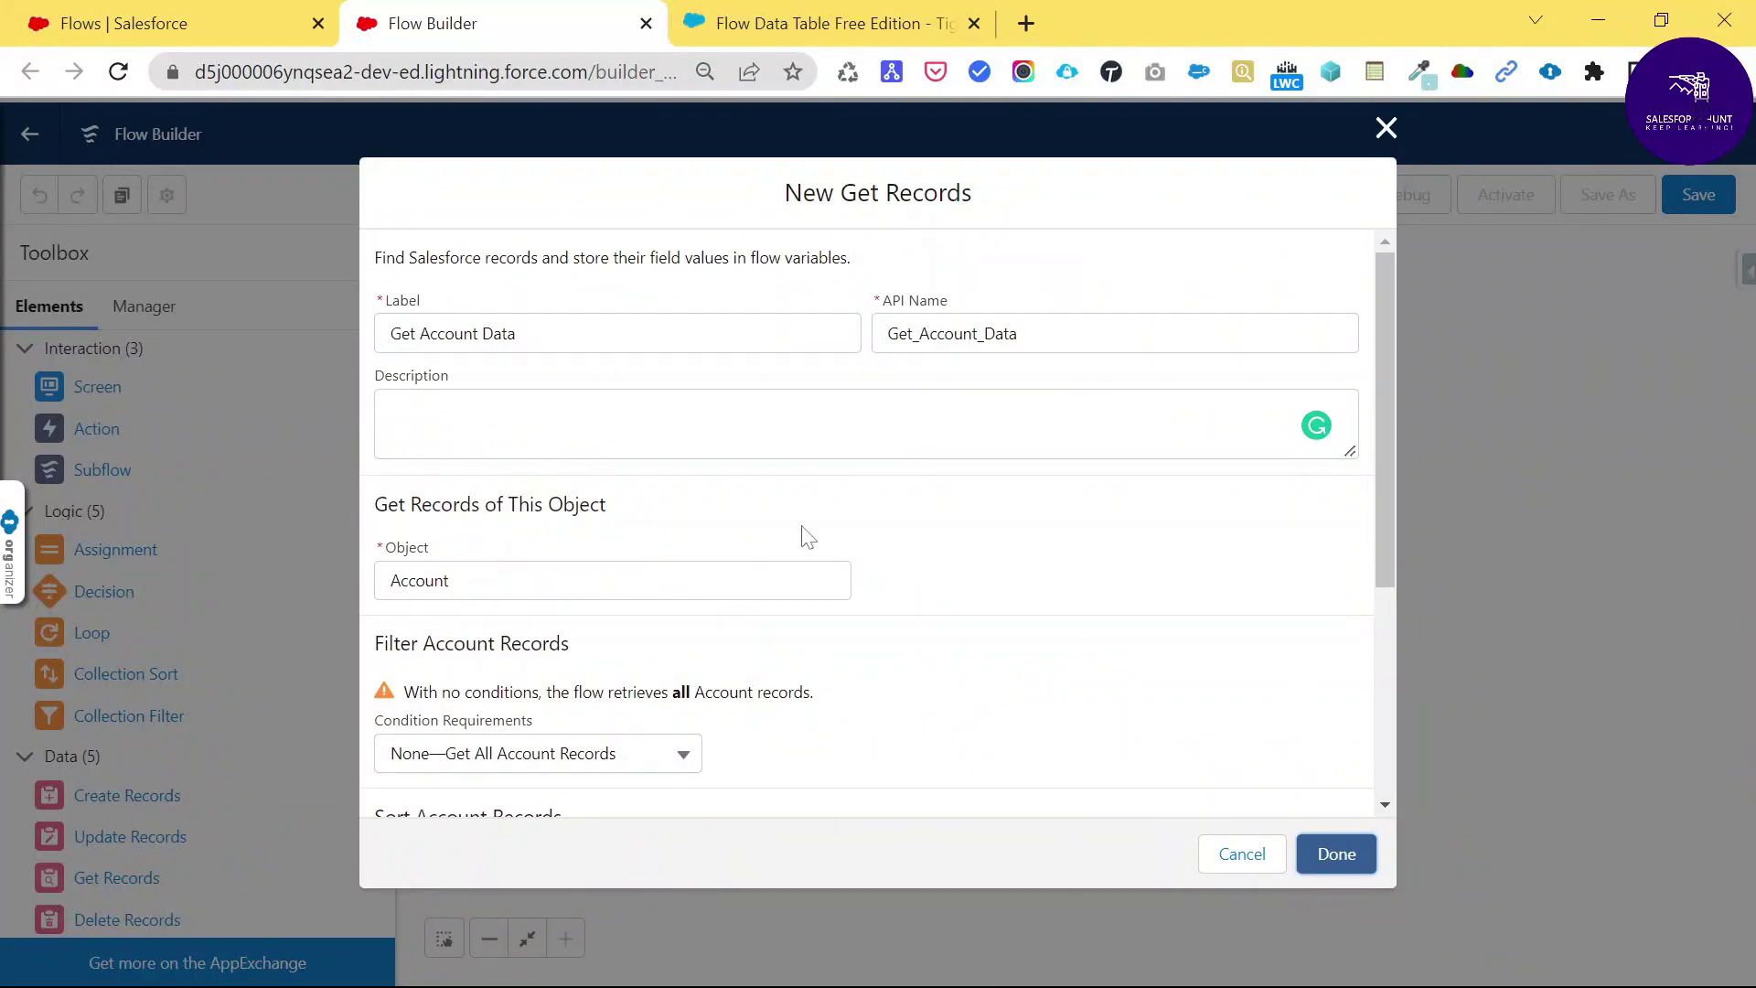
left_click(1342, 862)
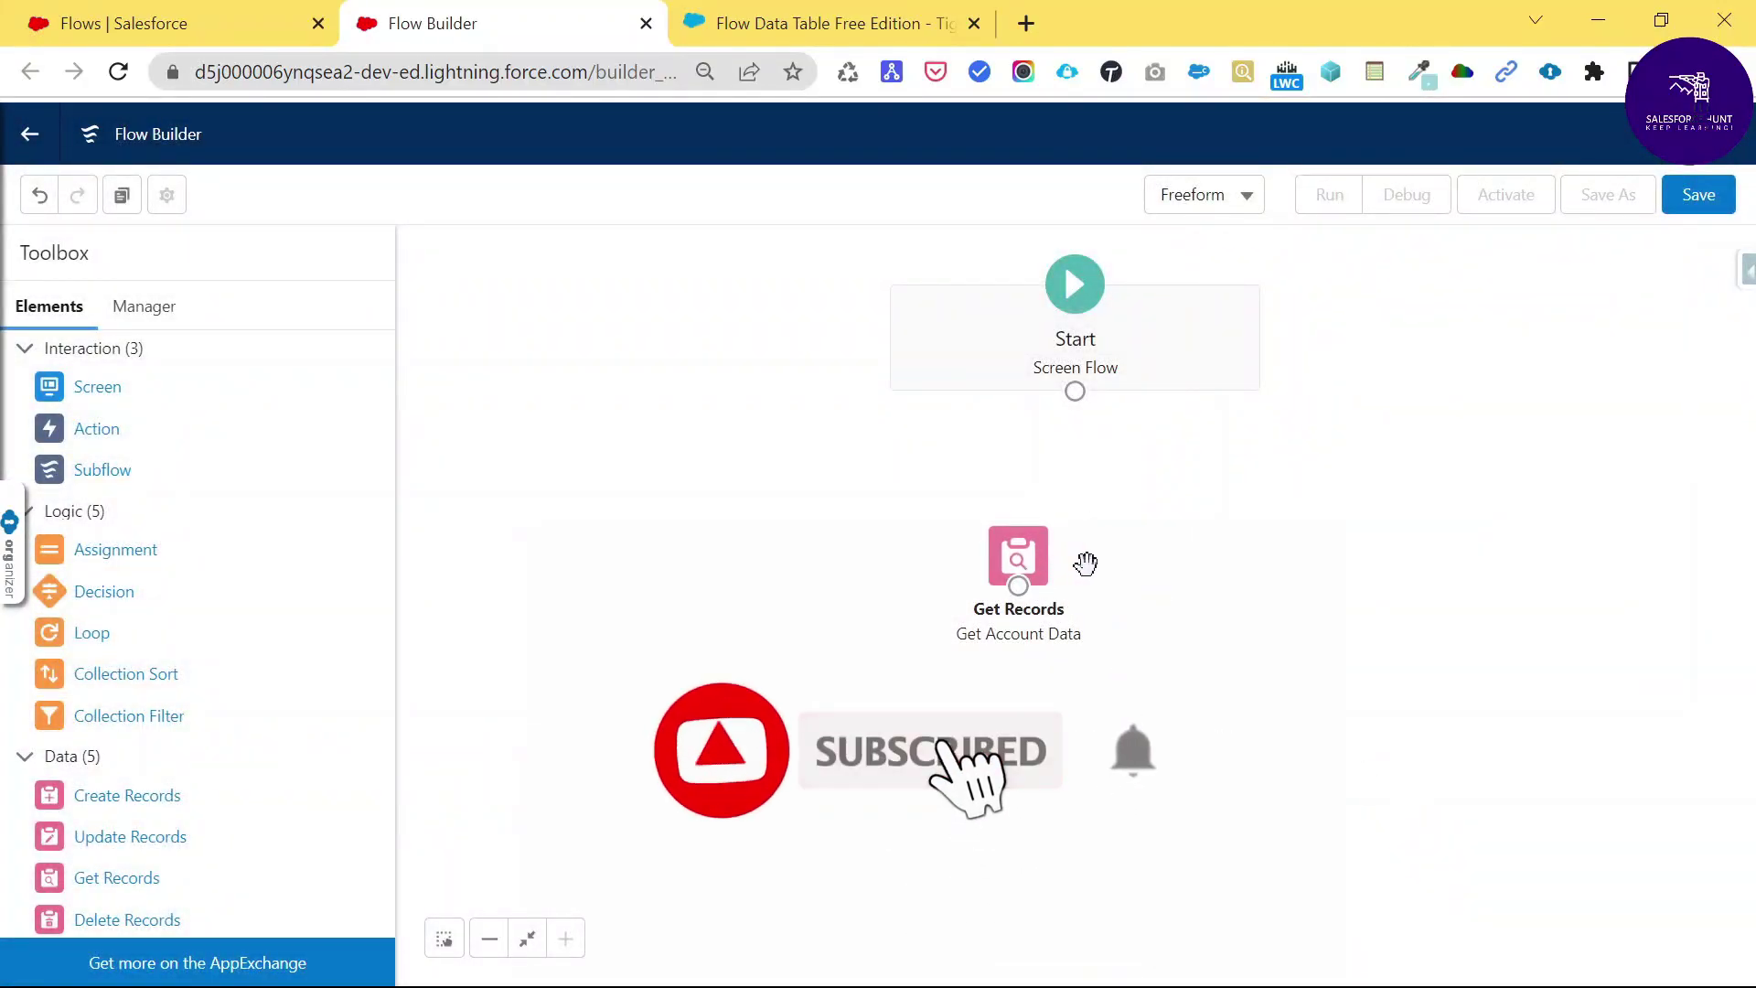
Connect the Start element to the Get Account Data element.
left_click_drag(1074, 391, 1013, 515)
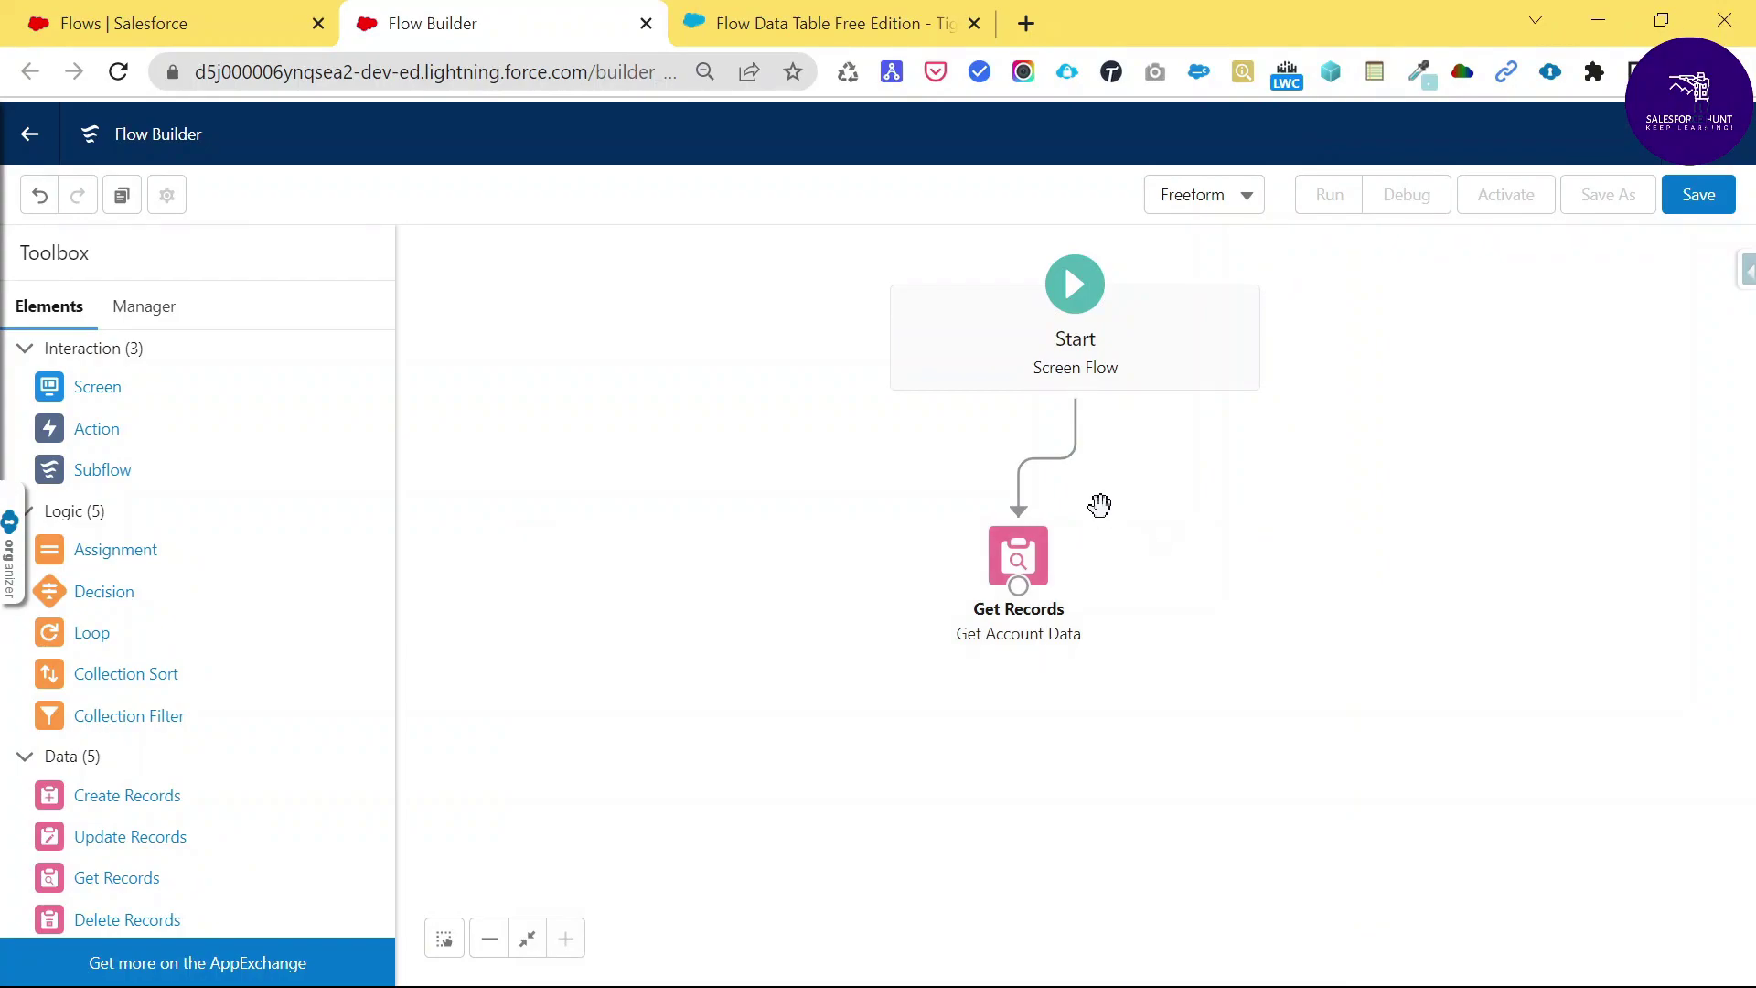
left_click(1044, 455)
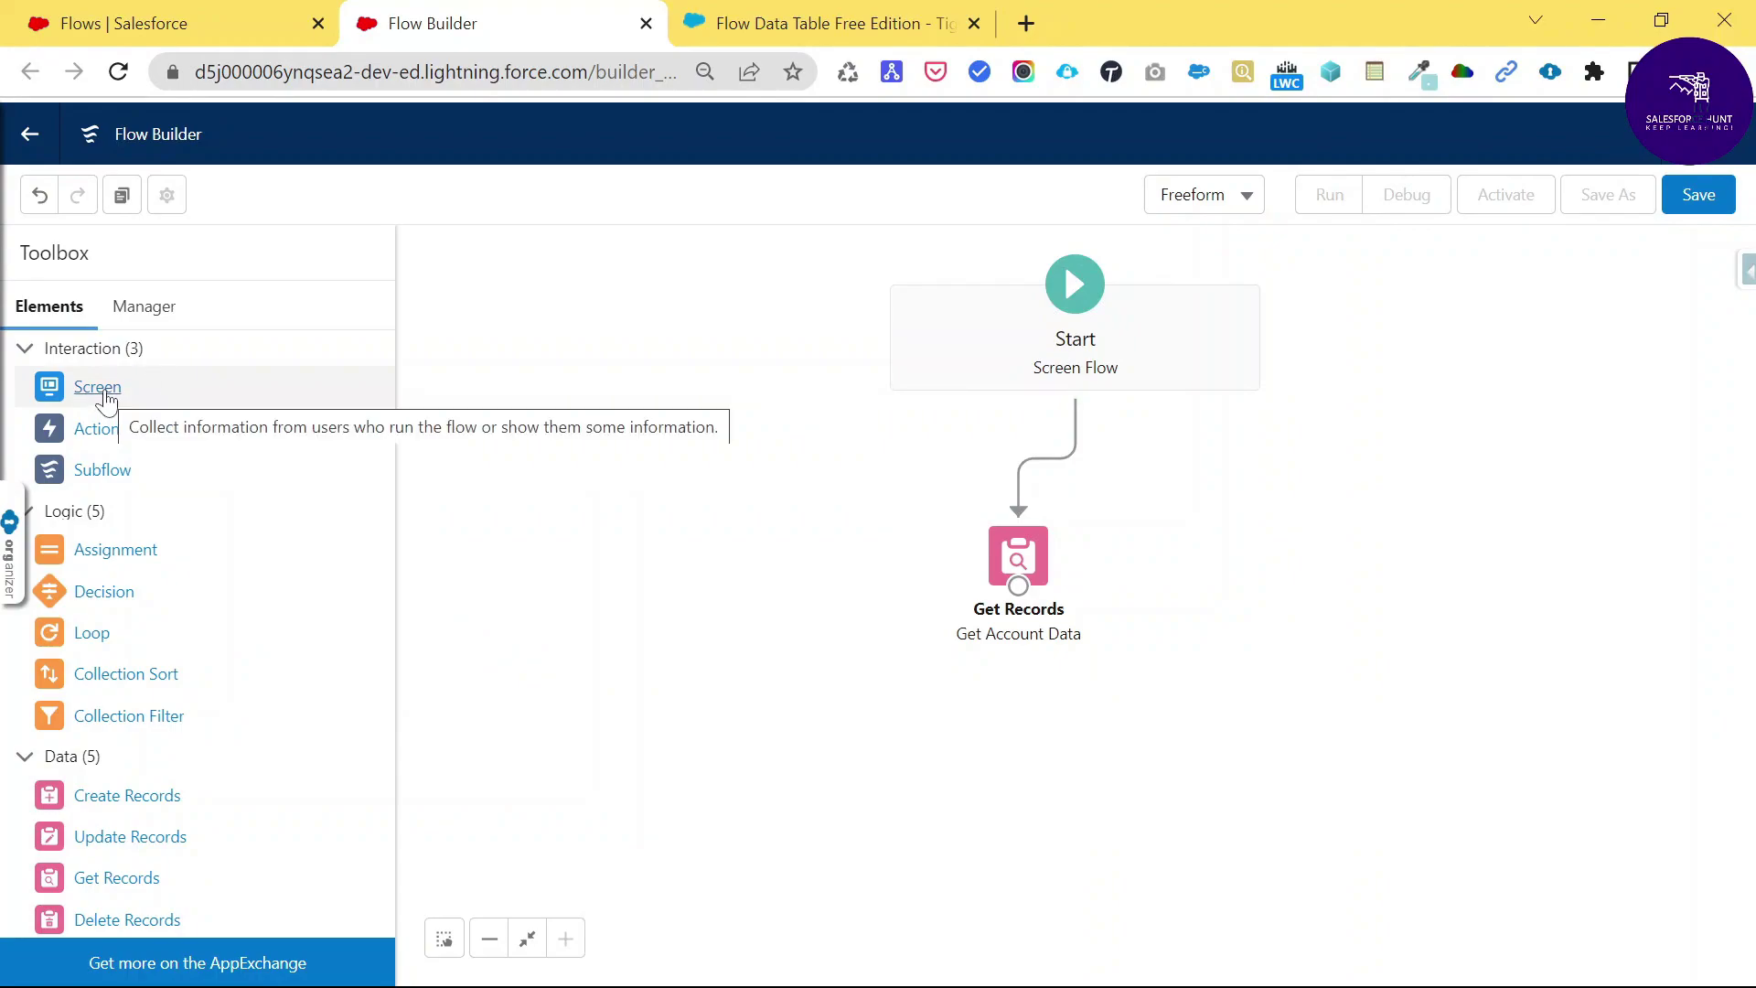
Add a Screen element below Get Account Data, labelled Show Account Data with API name Show_Account_Data.
left_click_drag(100, 400, 1042, 727)
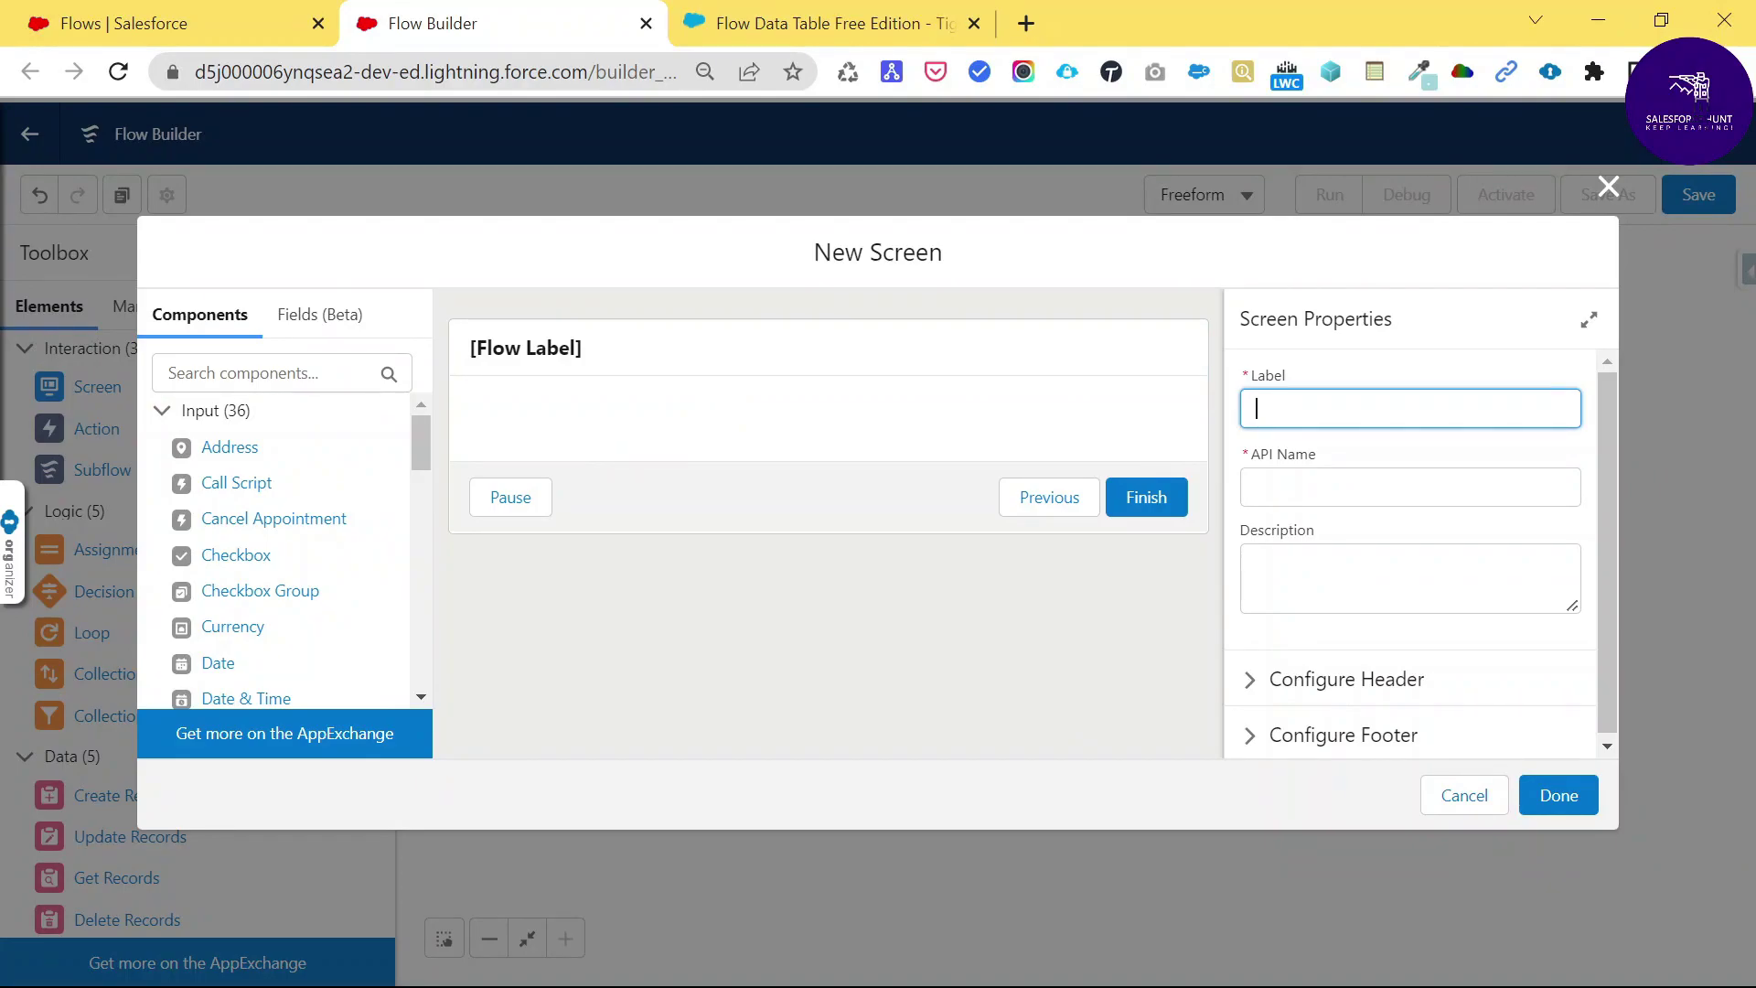
type("Show ")
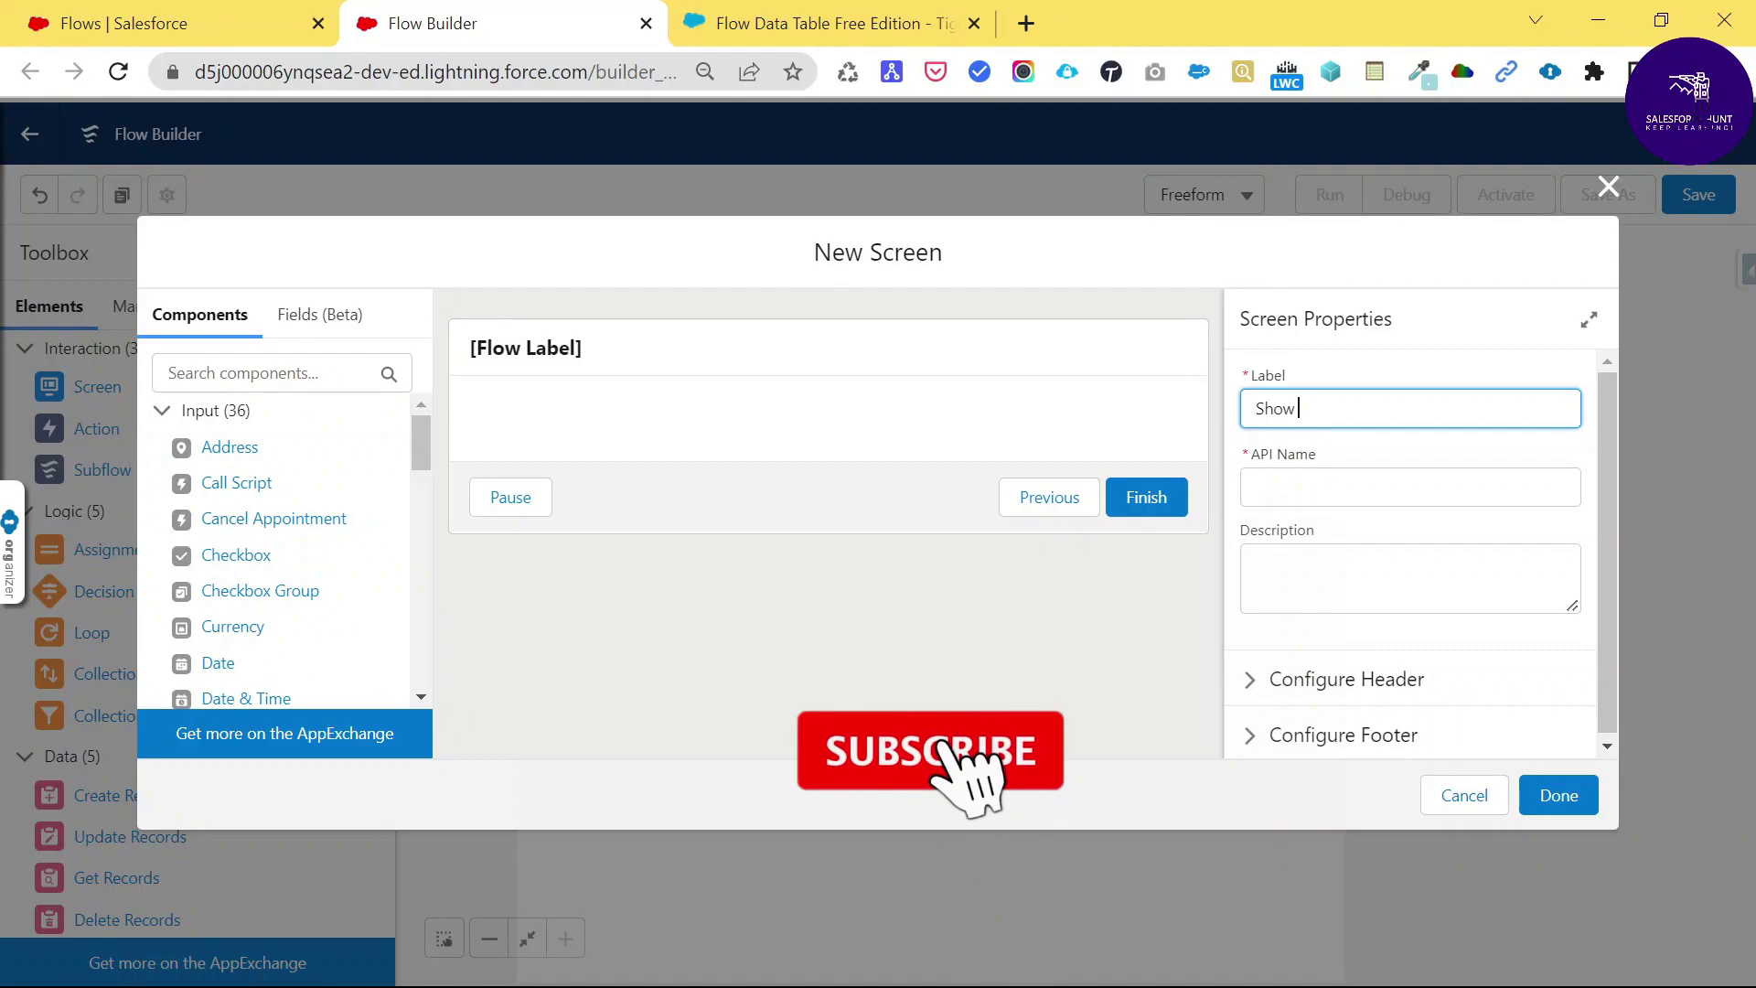
type("Account Data")
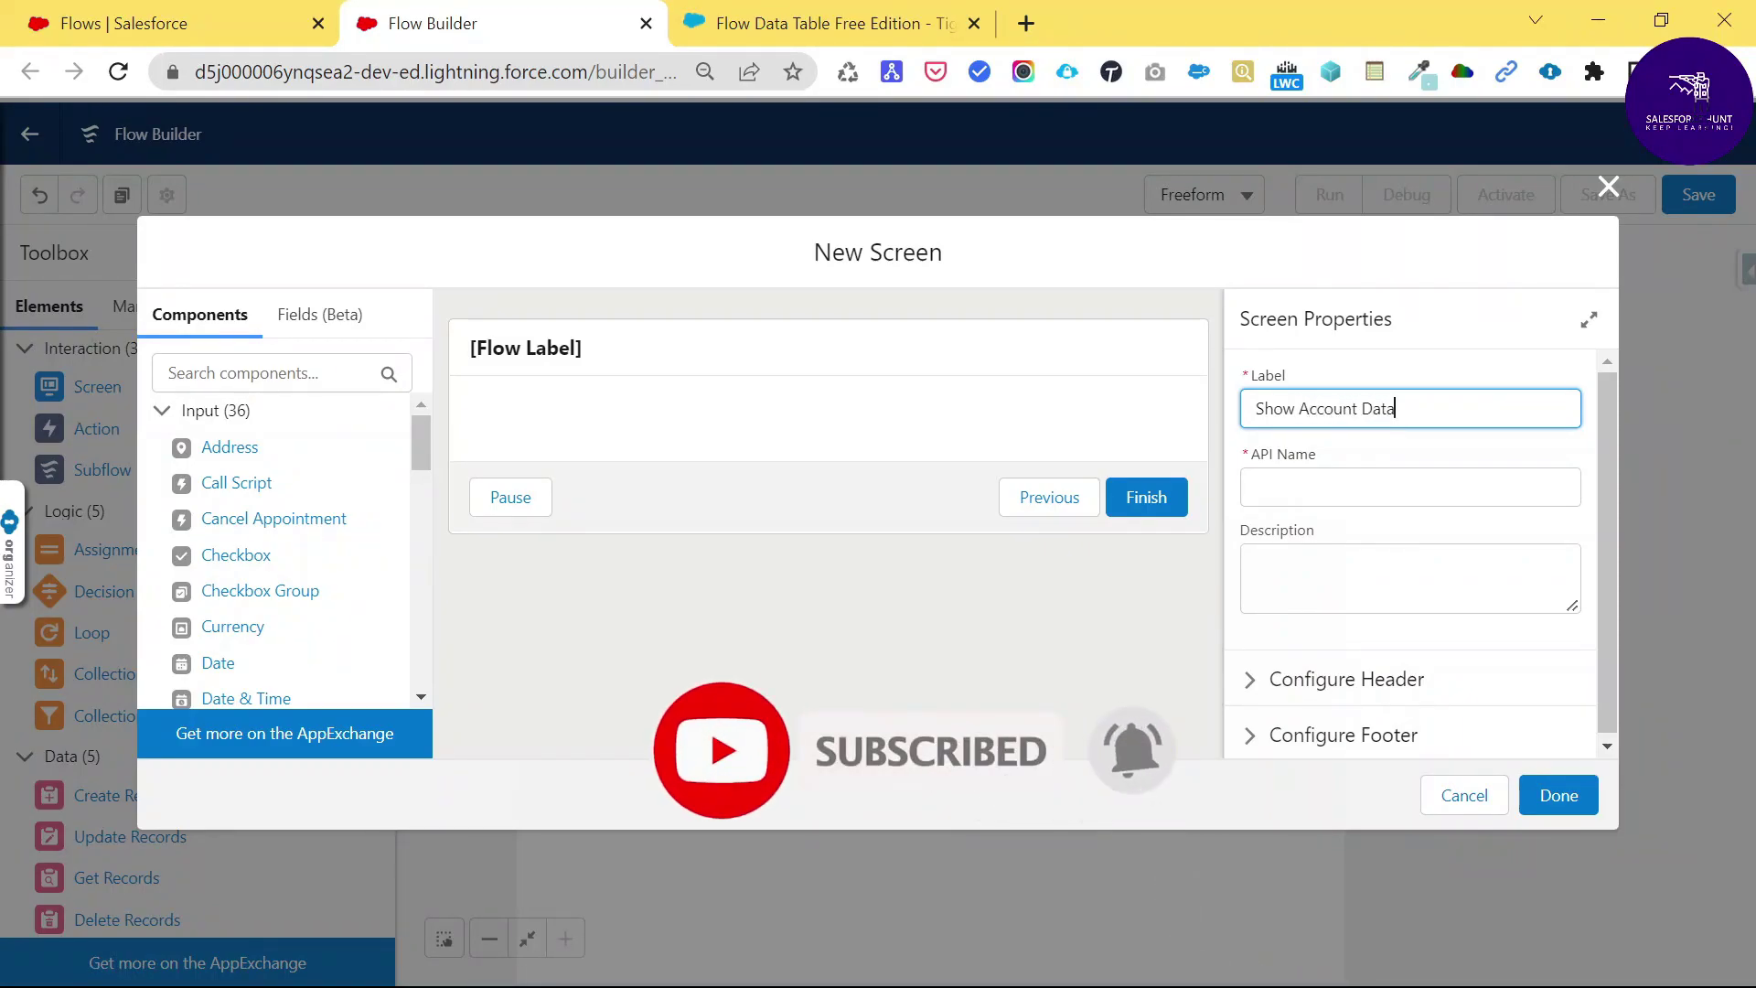
key("Tab")
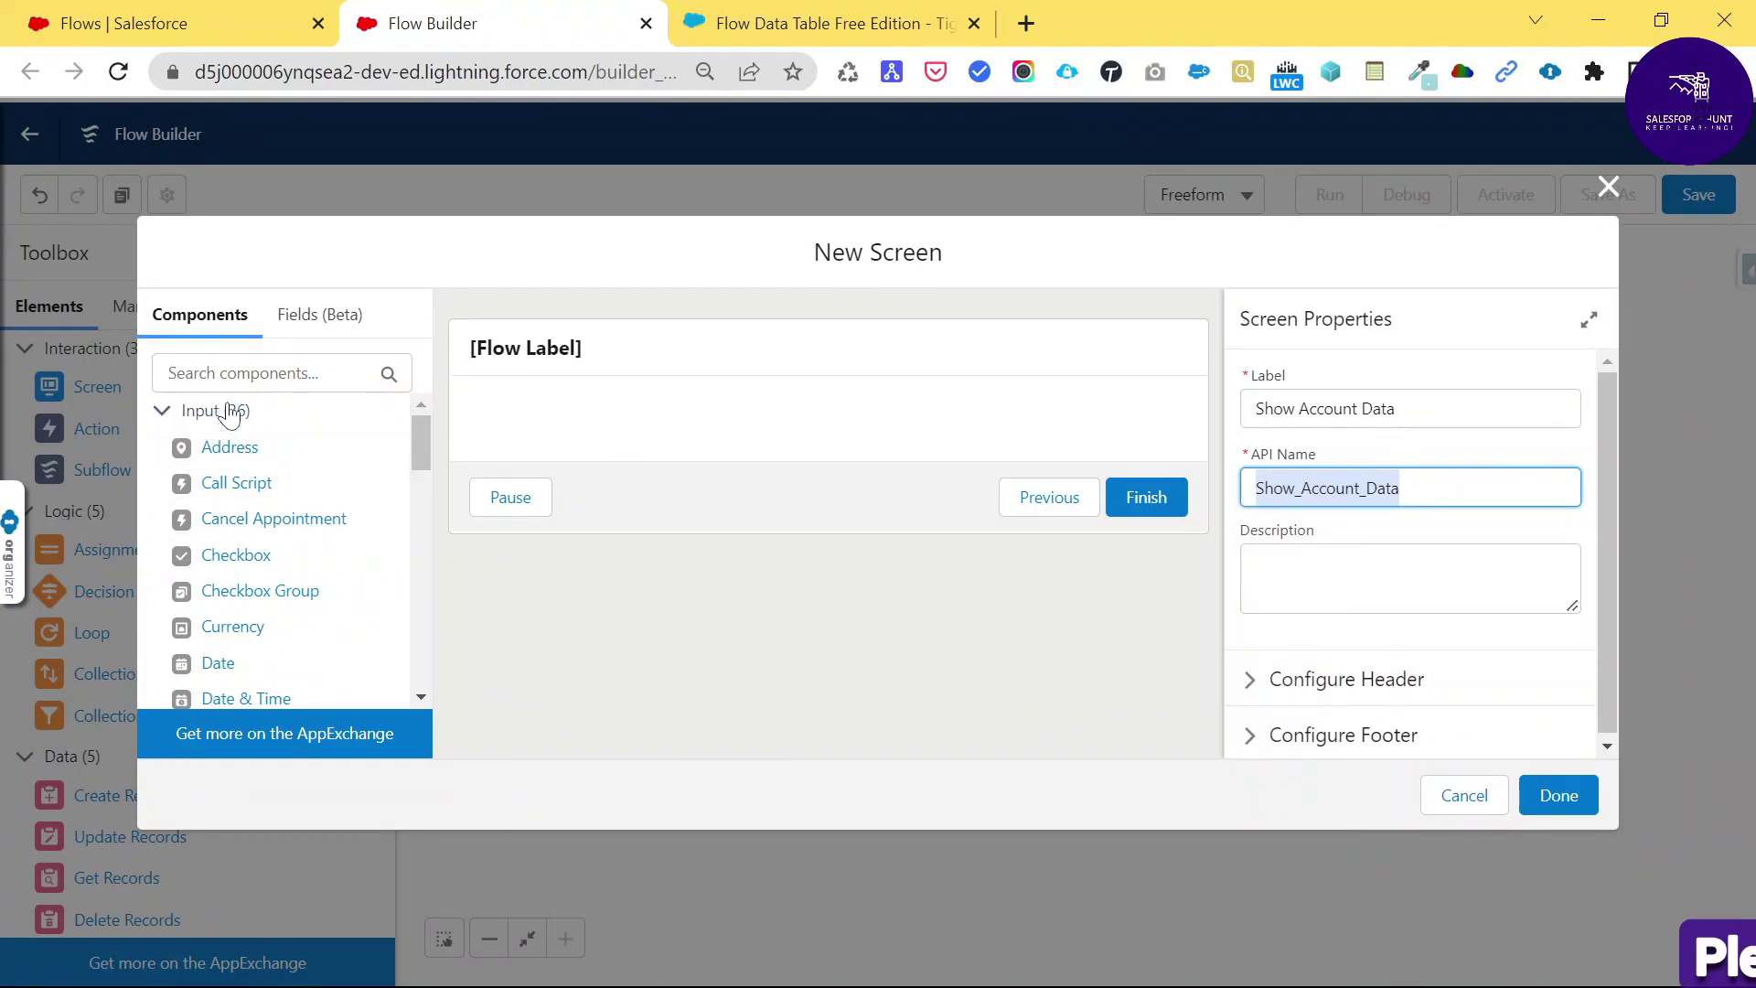
Add the custom Flow Data Table component to the screen and give it the API name AccountDataTable.
left_click_drag(425, 435, 415, 657)
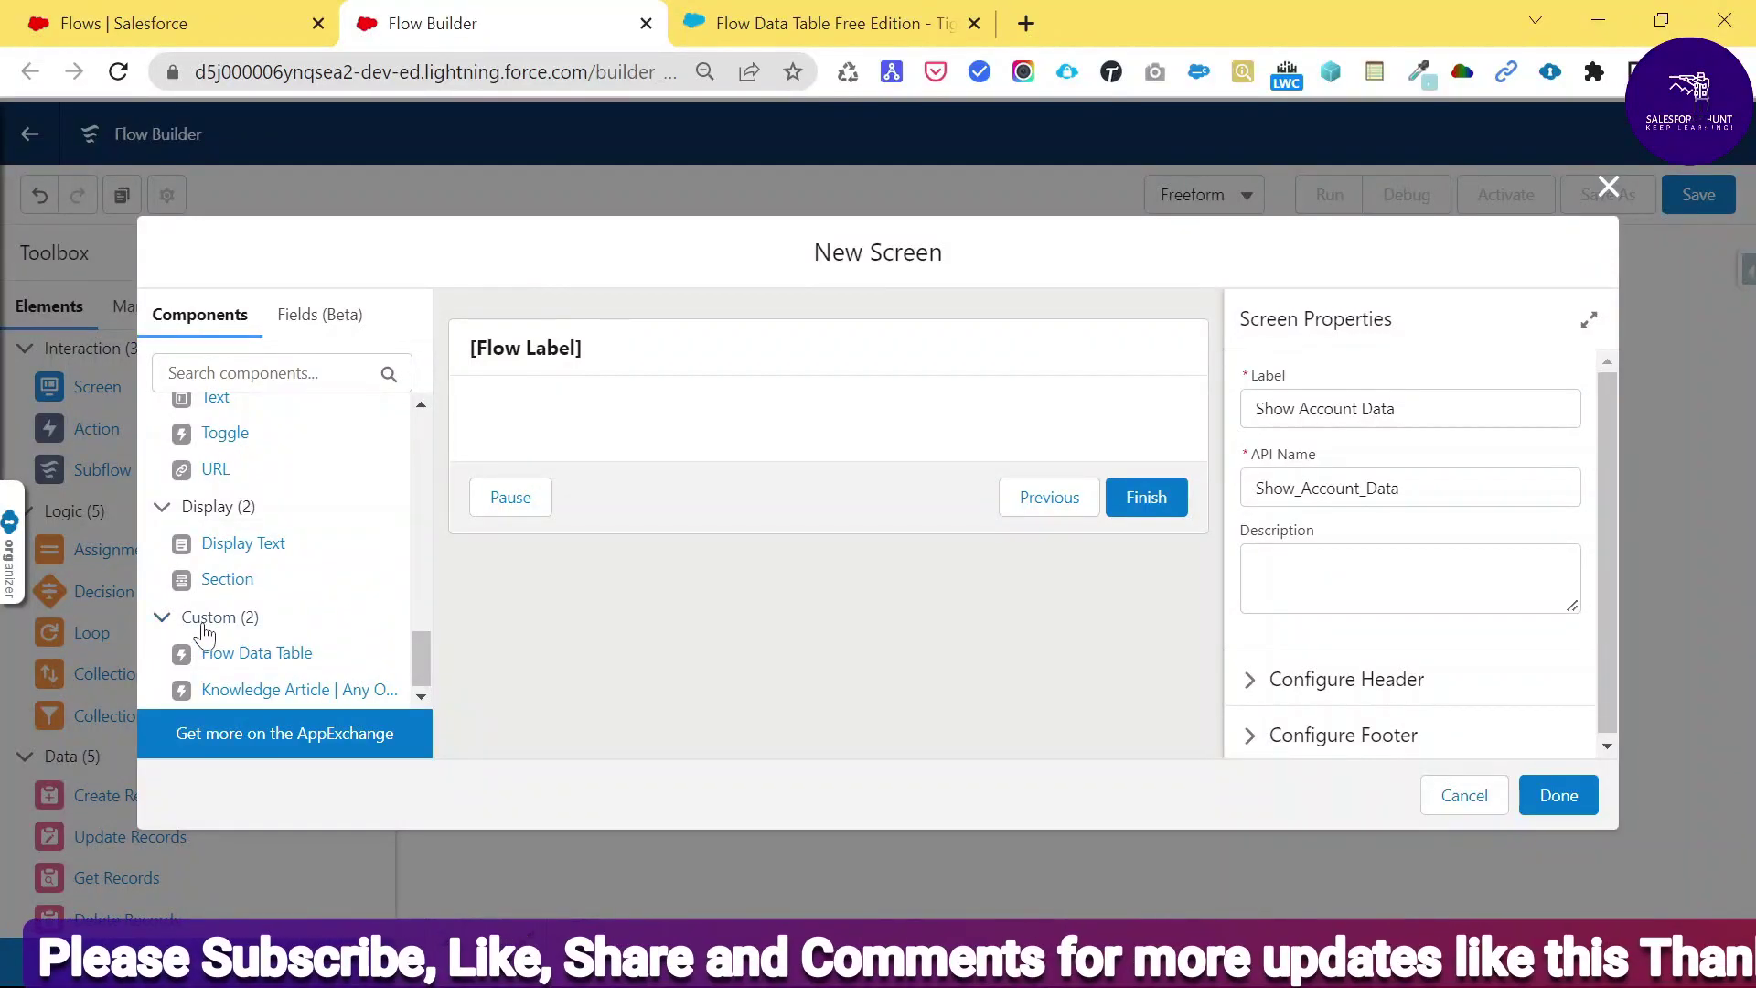
left_click_drag(243, 660, 568, 424)
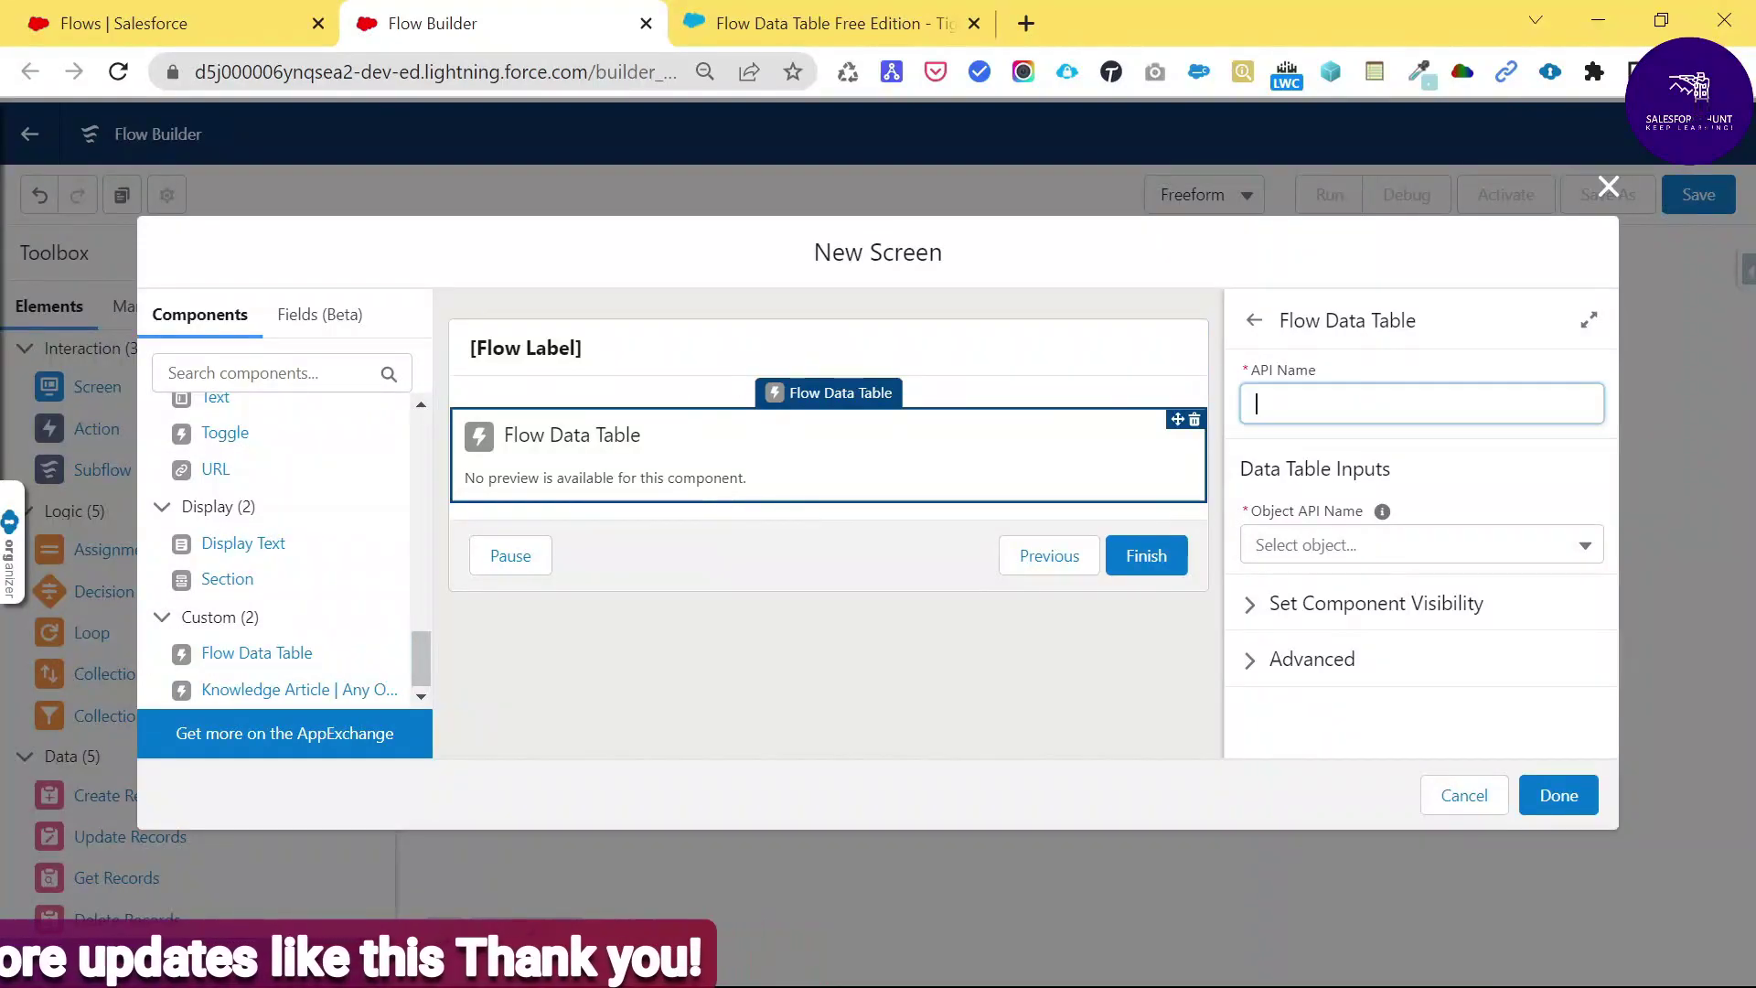
left_click(1257, 403)
type("AccountDataTable")
left_click(1395, 474)
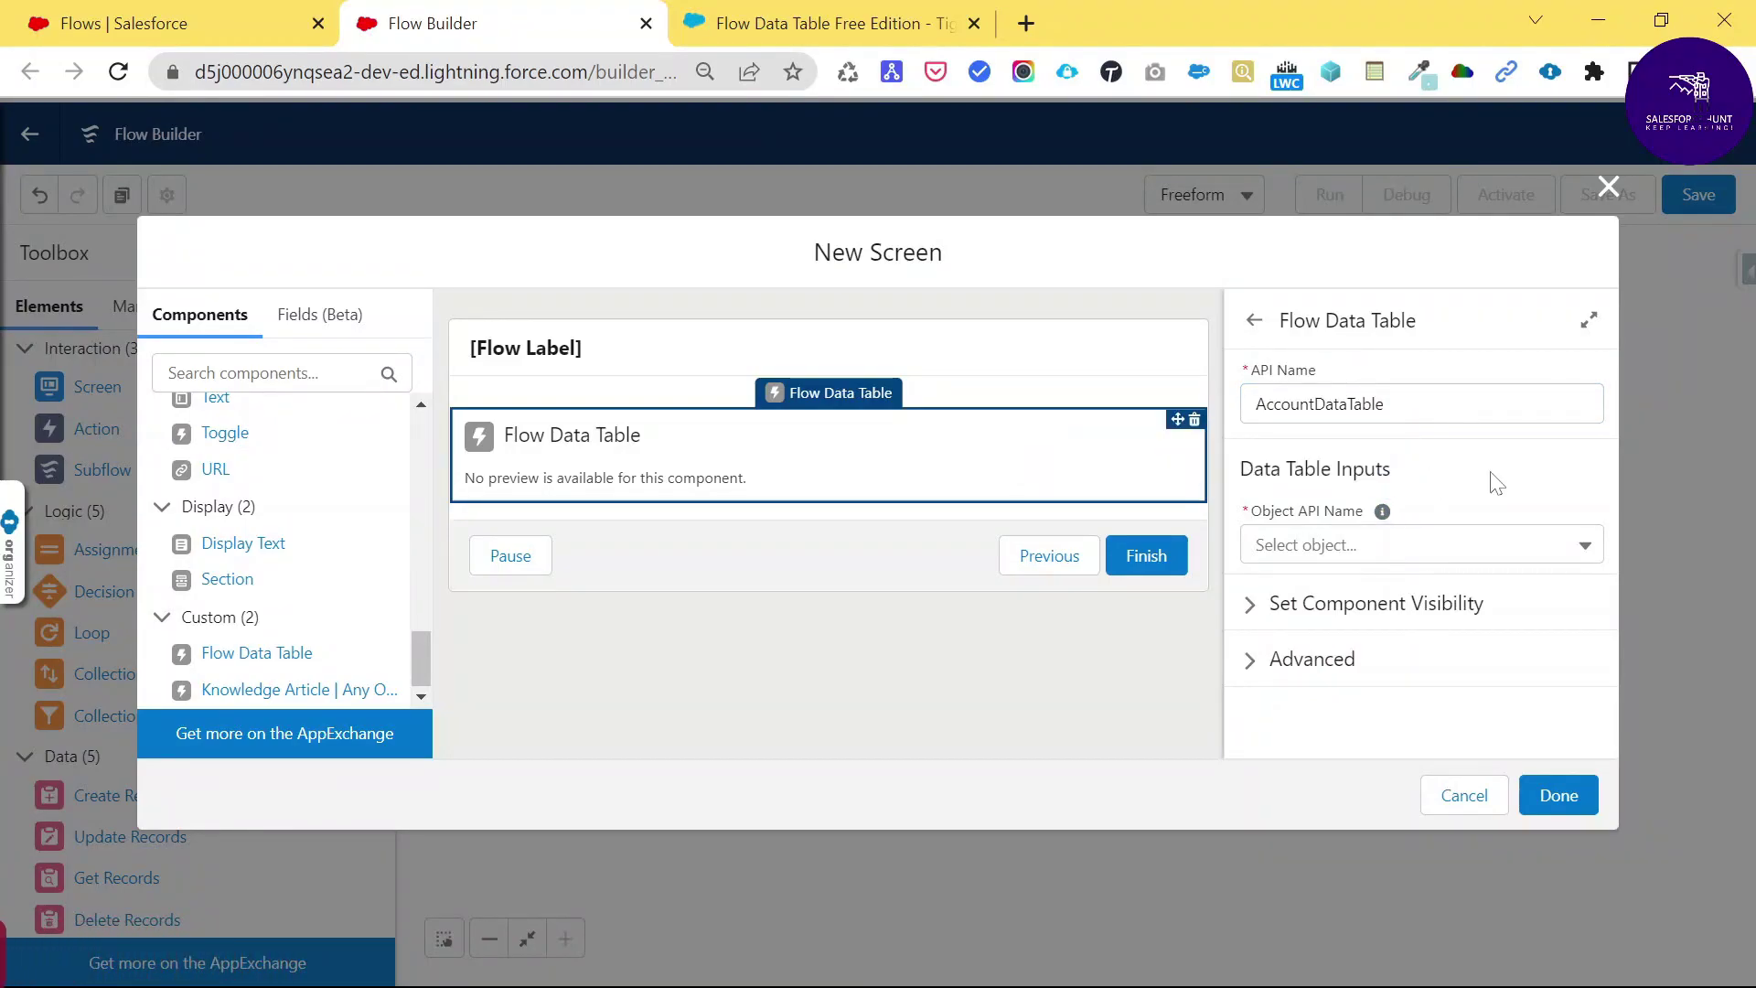
Set the data table's object to Account and its record list to Get_Account_Data.
left_click(1300, 546)
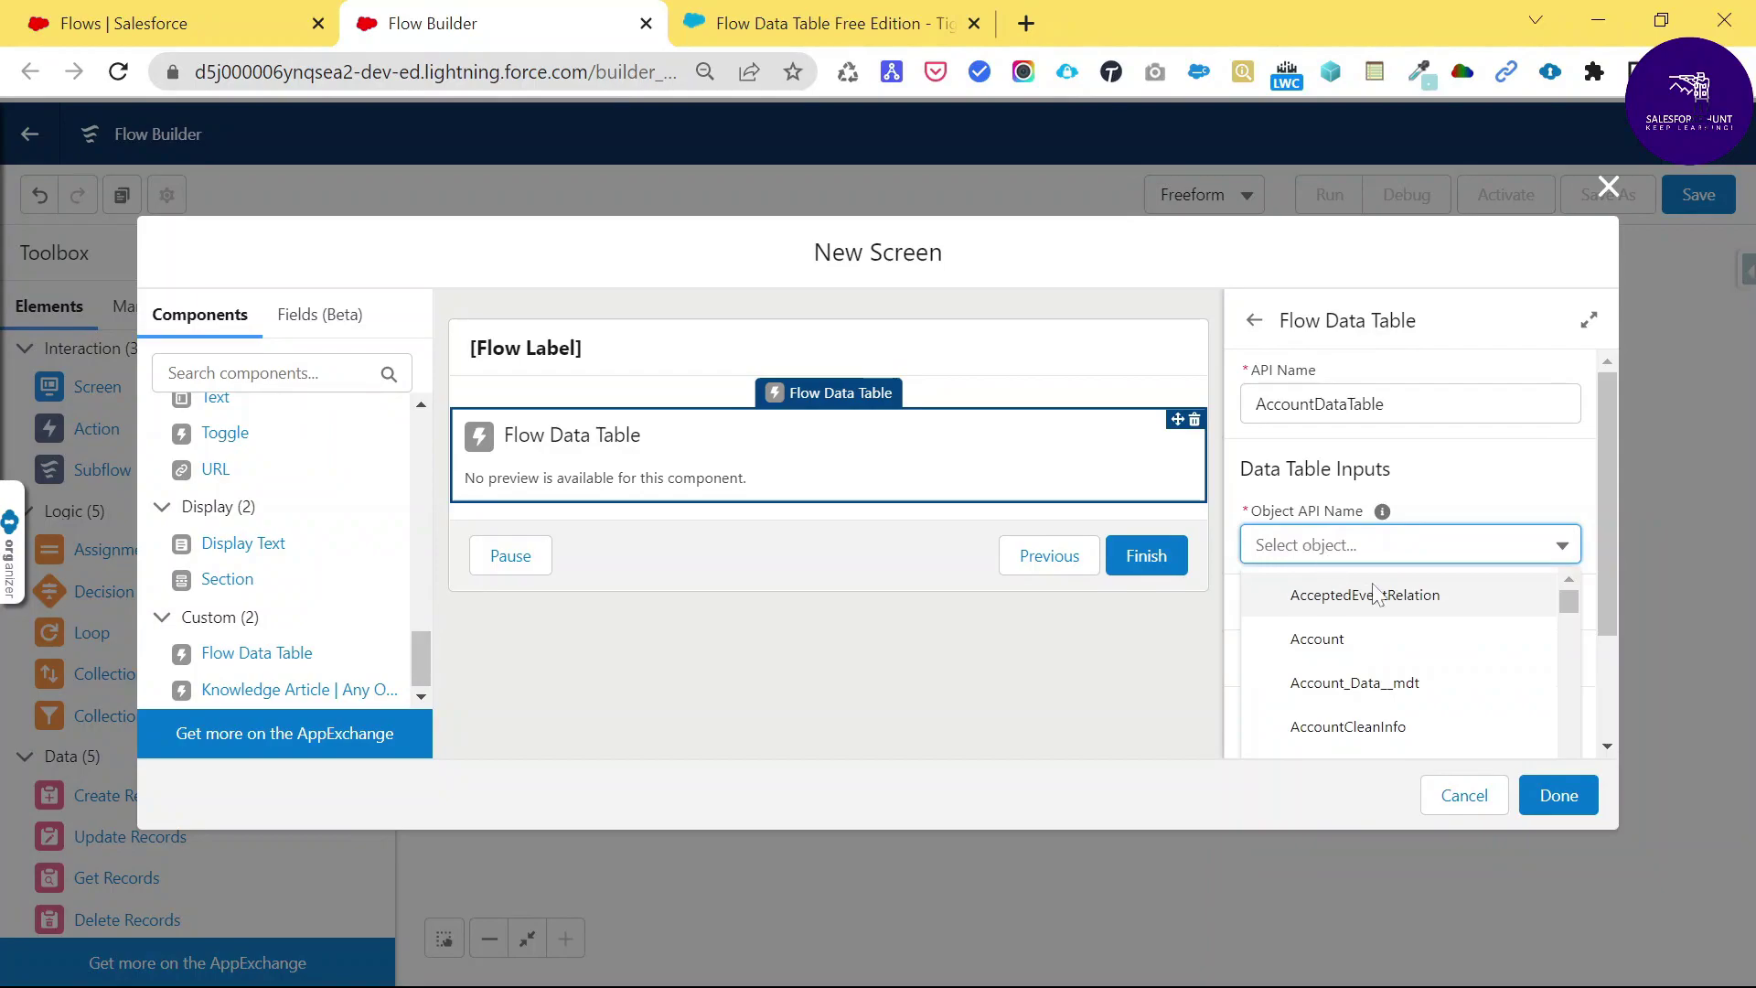
left_click(1372, 643)
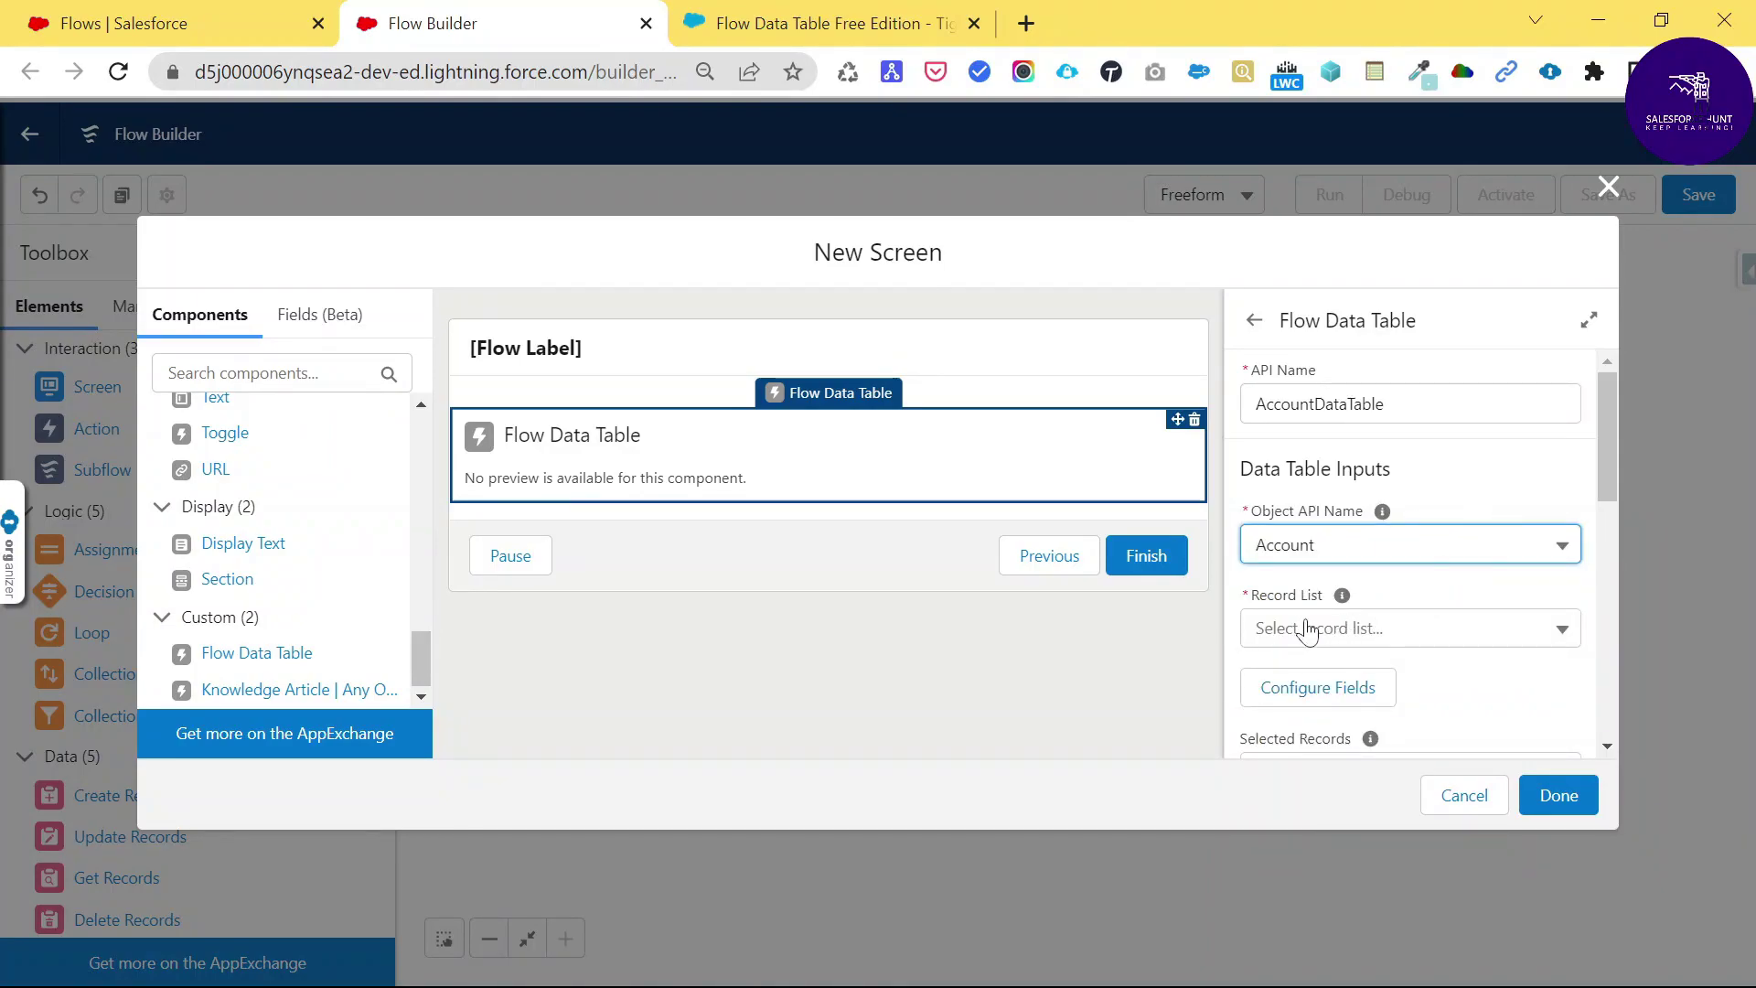
left_click(1414, 631)
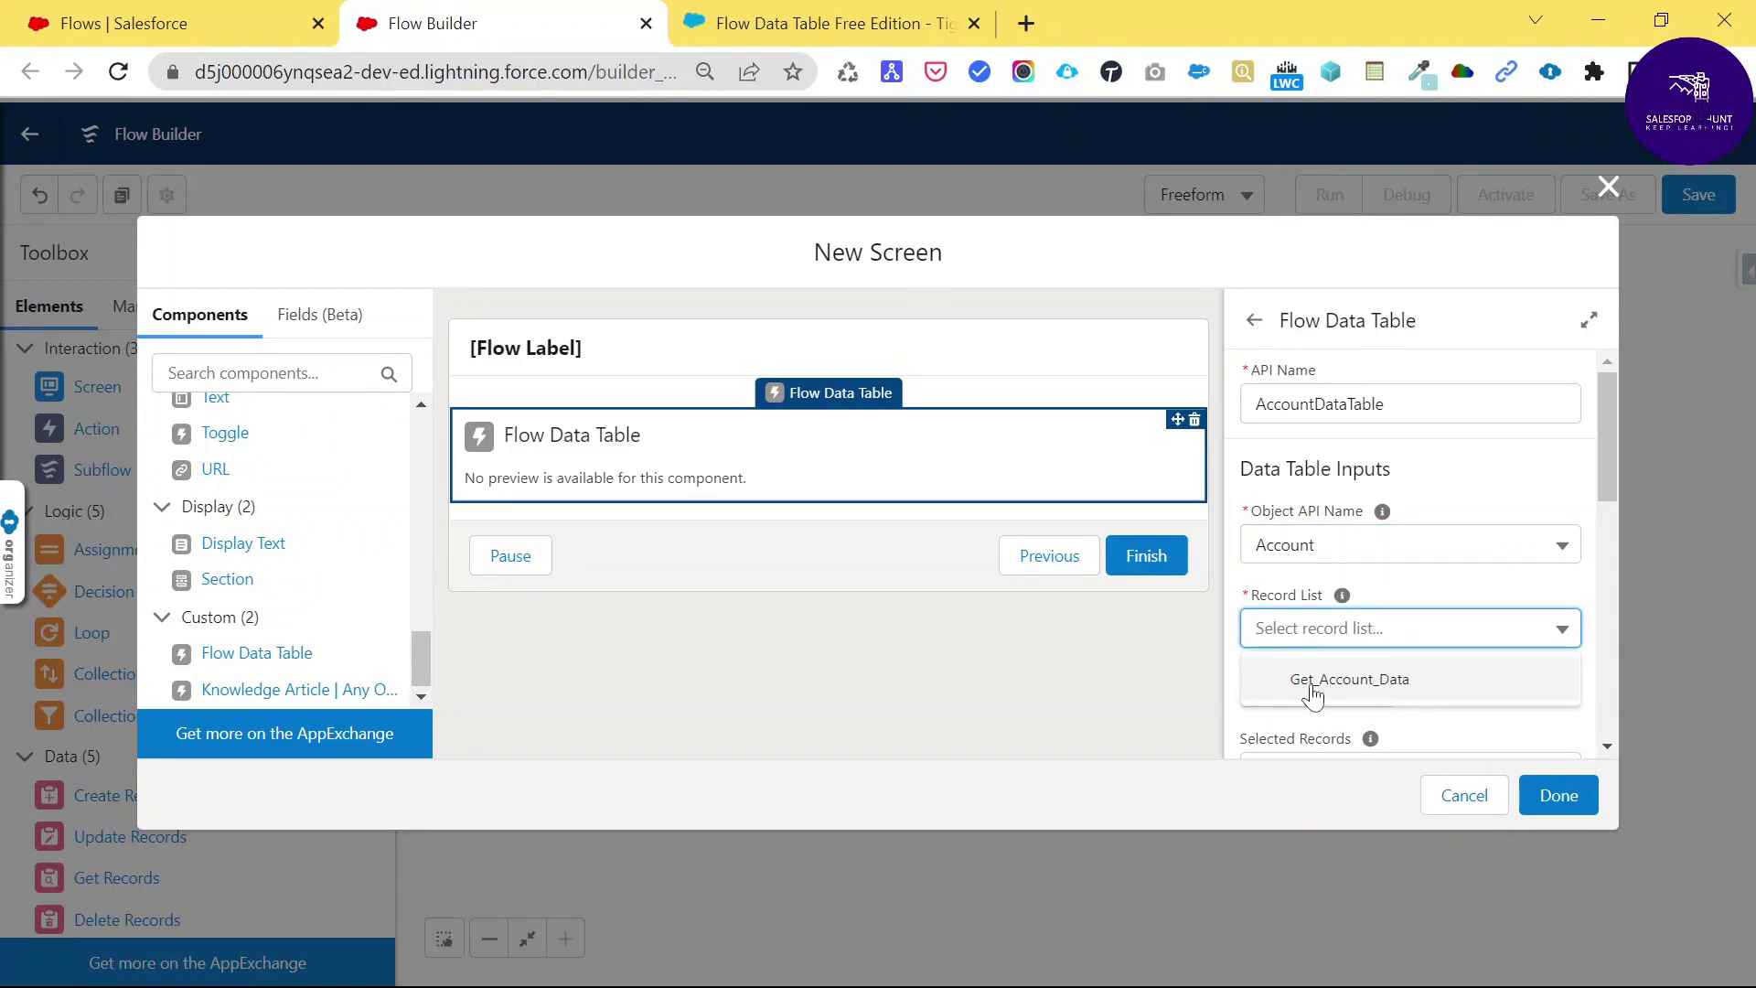
left_click(1405, 693)
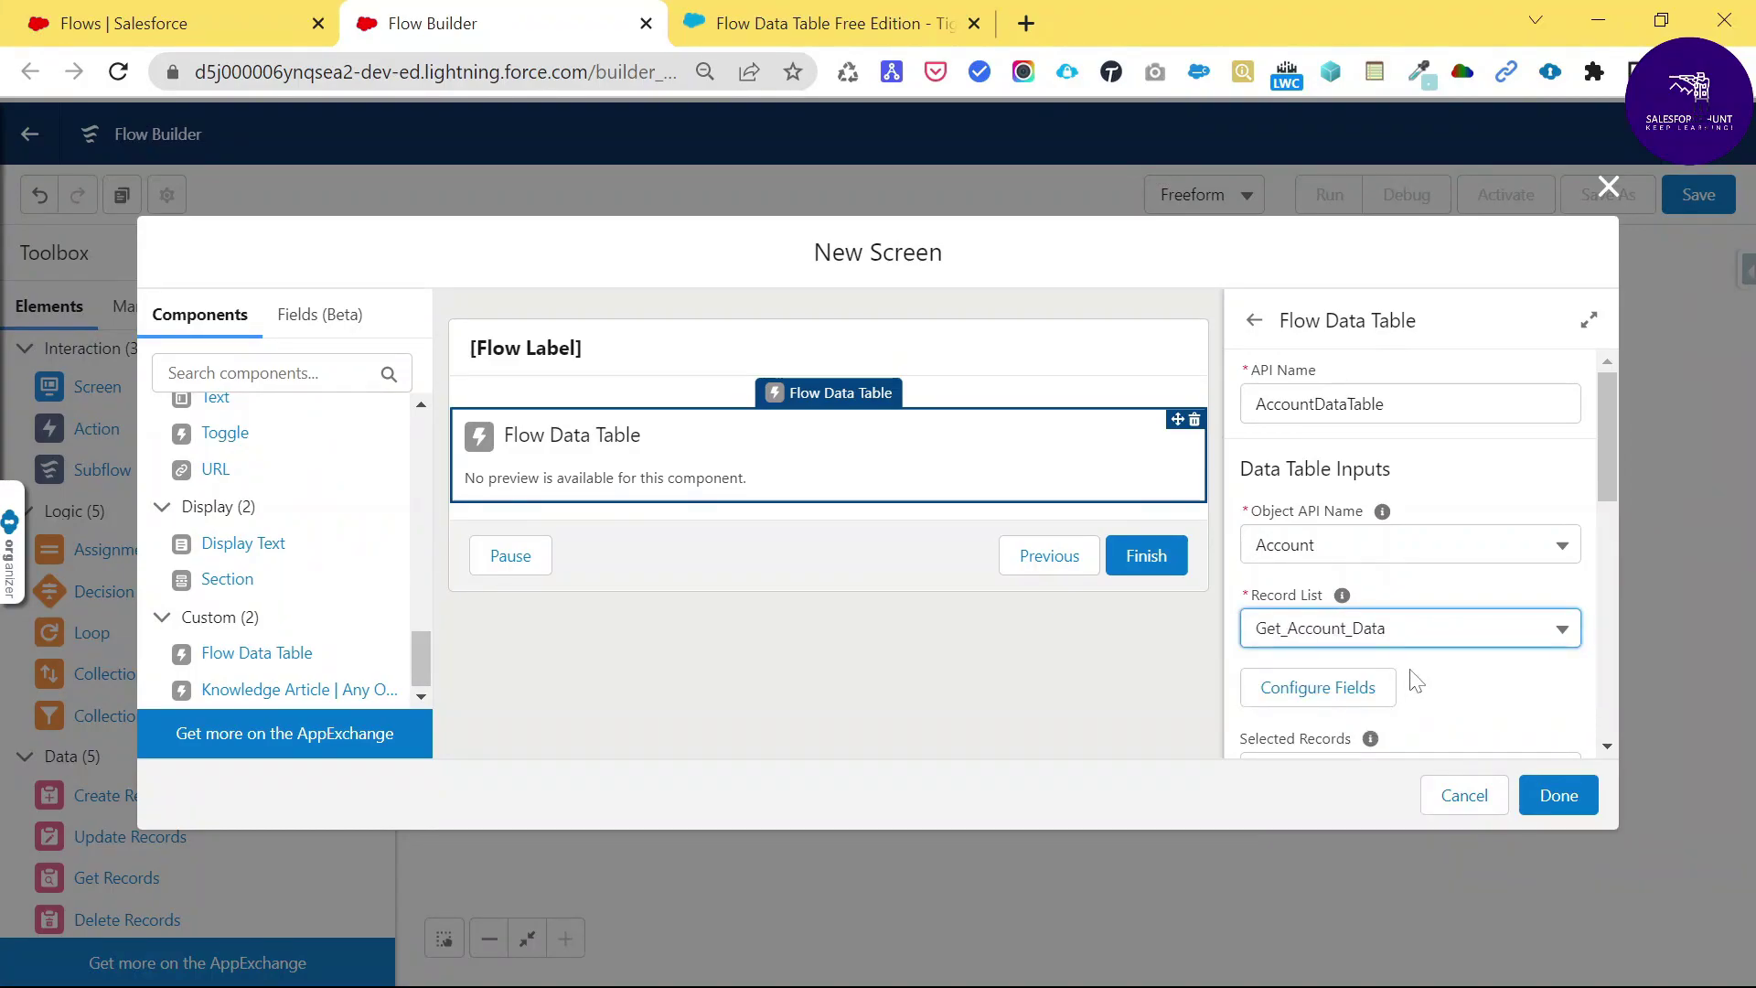
Open the data table's field configuration and set the first field to Id with text wrapping enabled.
scroll(1414, 677, "down", 3)
scroll(1423, 478, "up", 2)
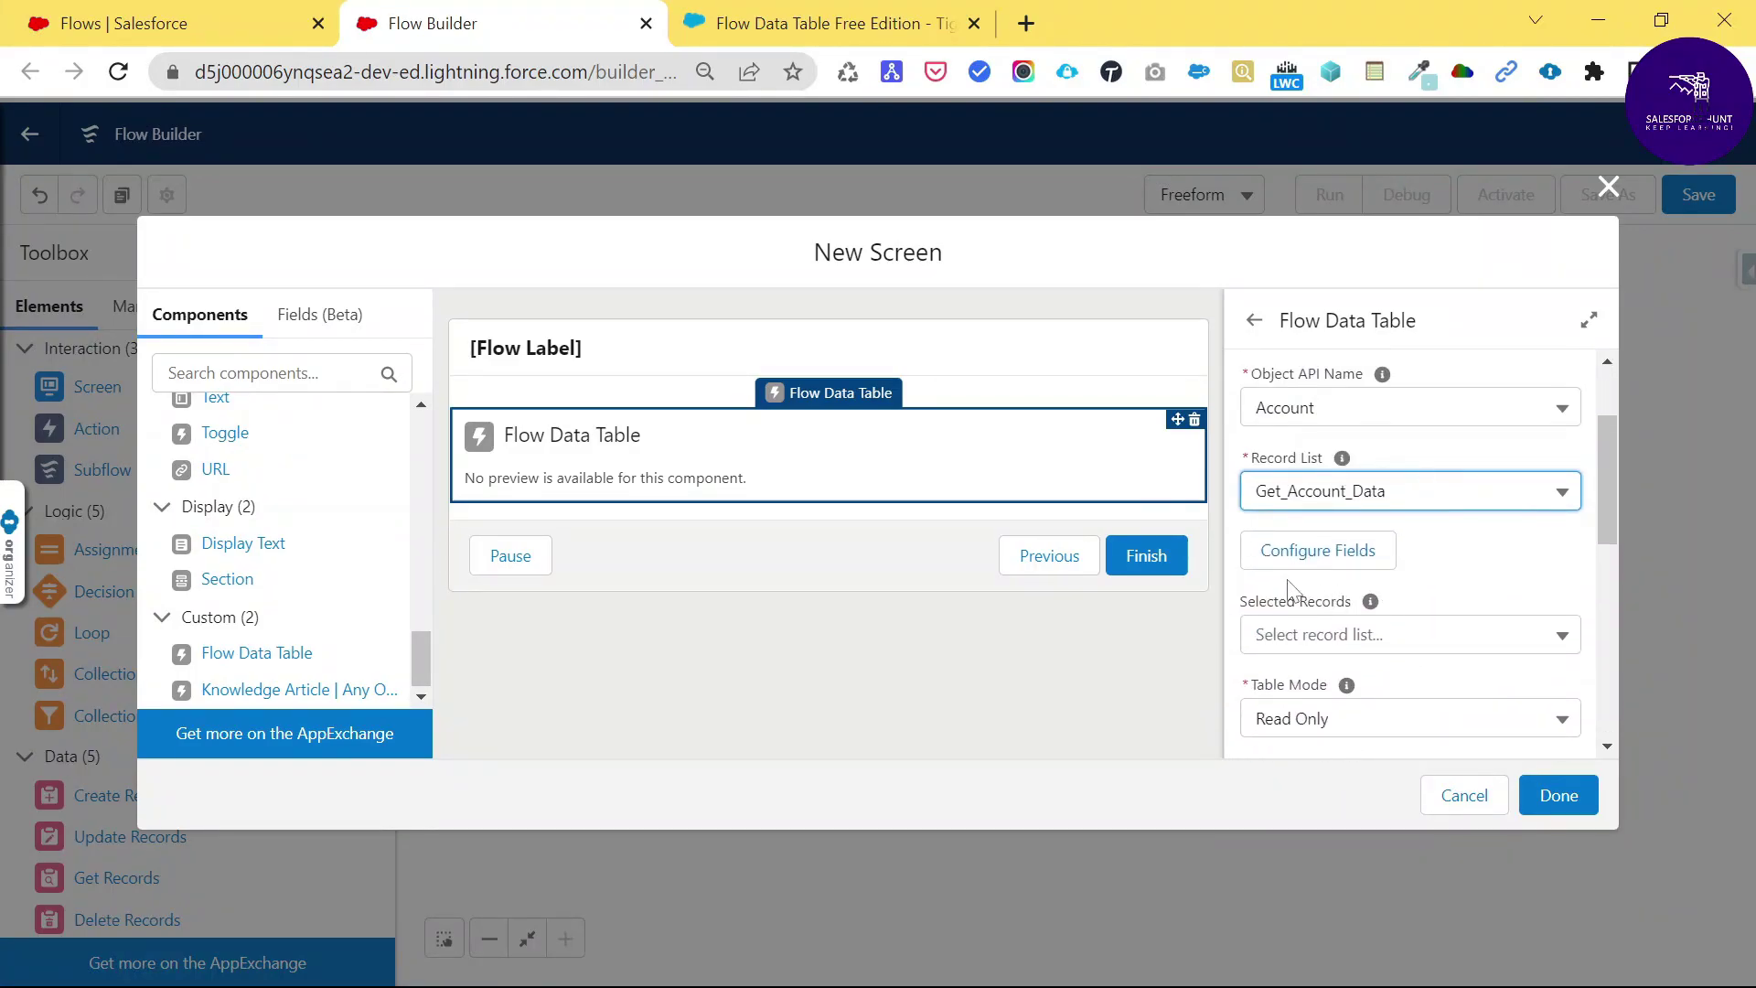
left_click(1299, 553)
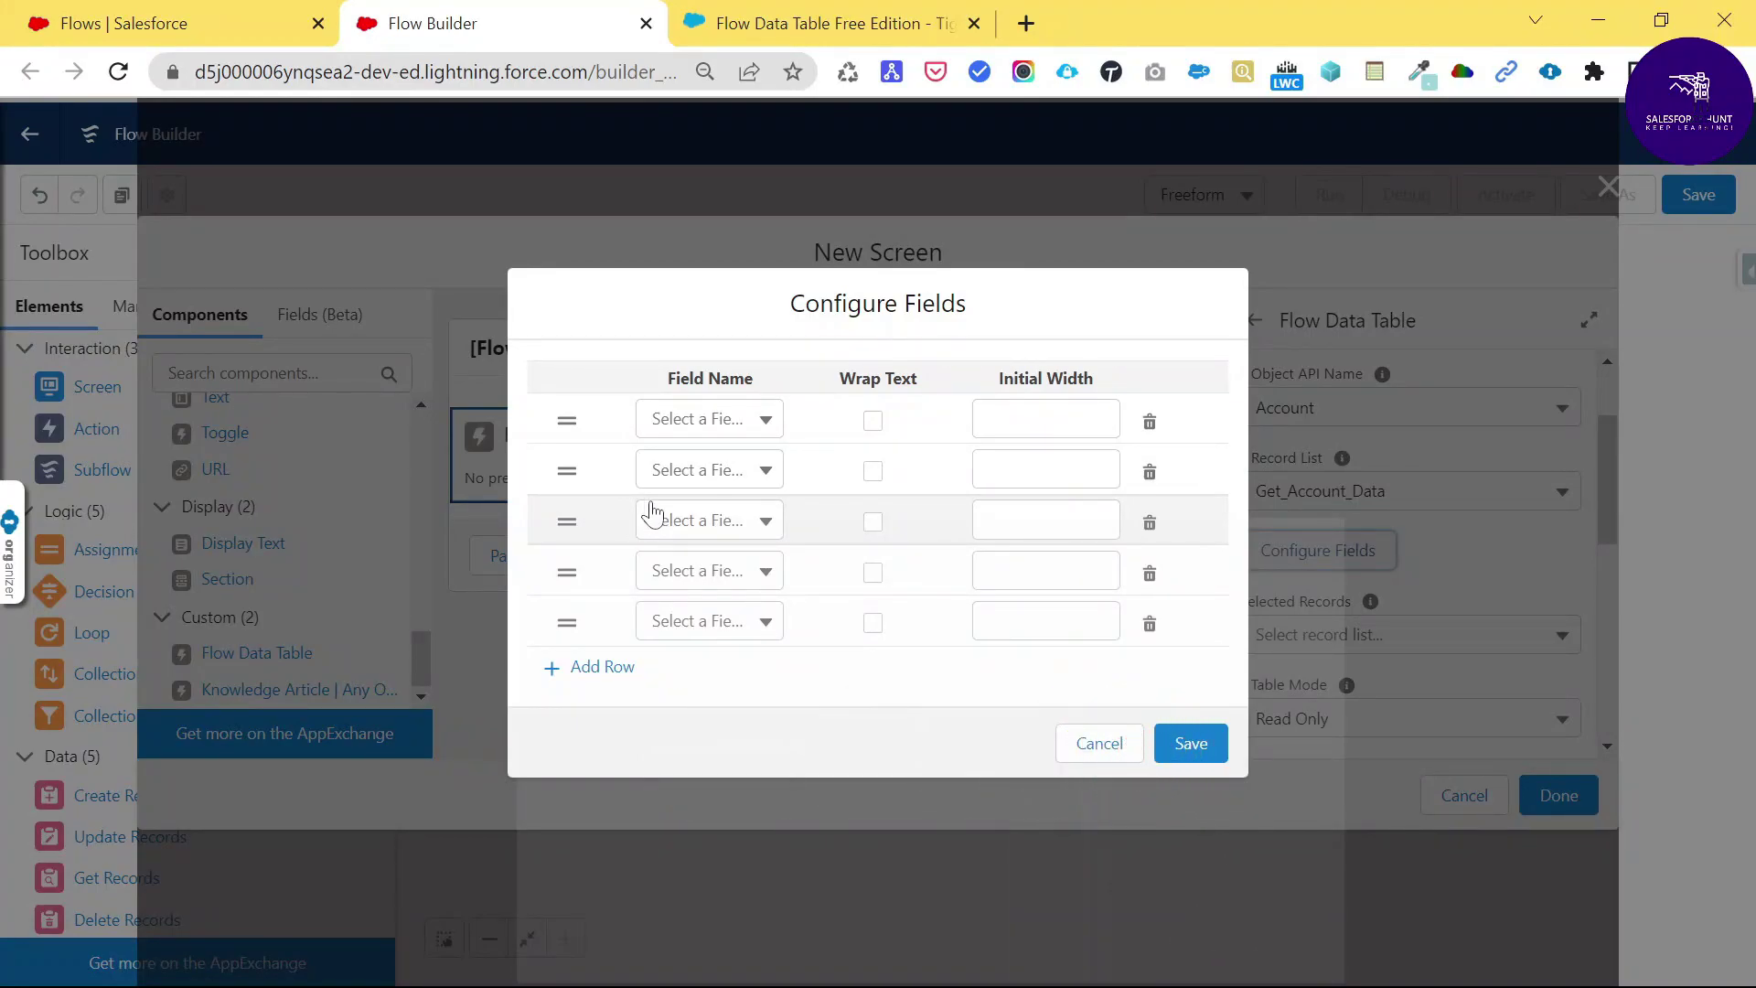
left_click(720, 434)
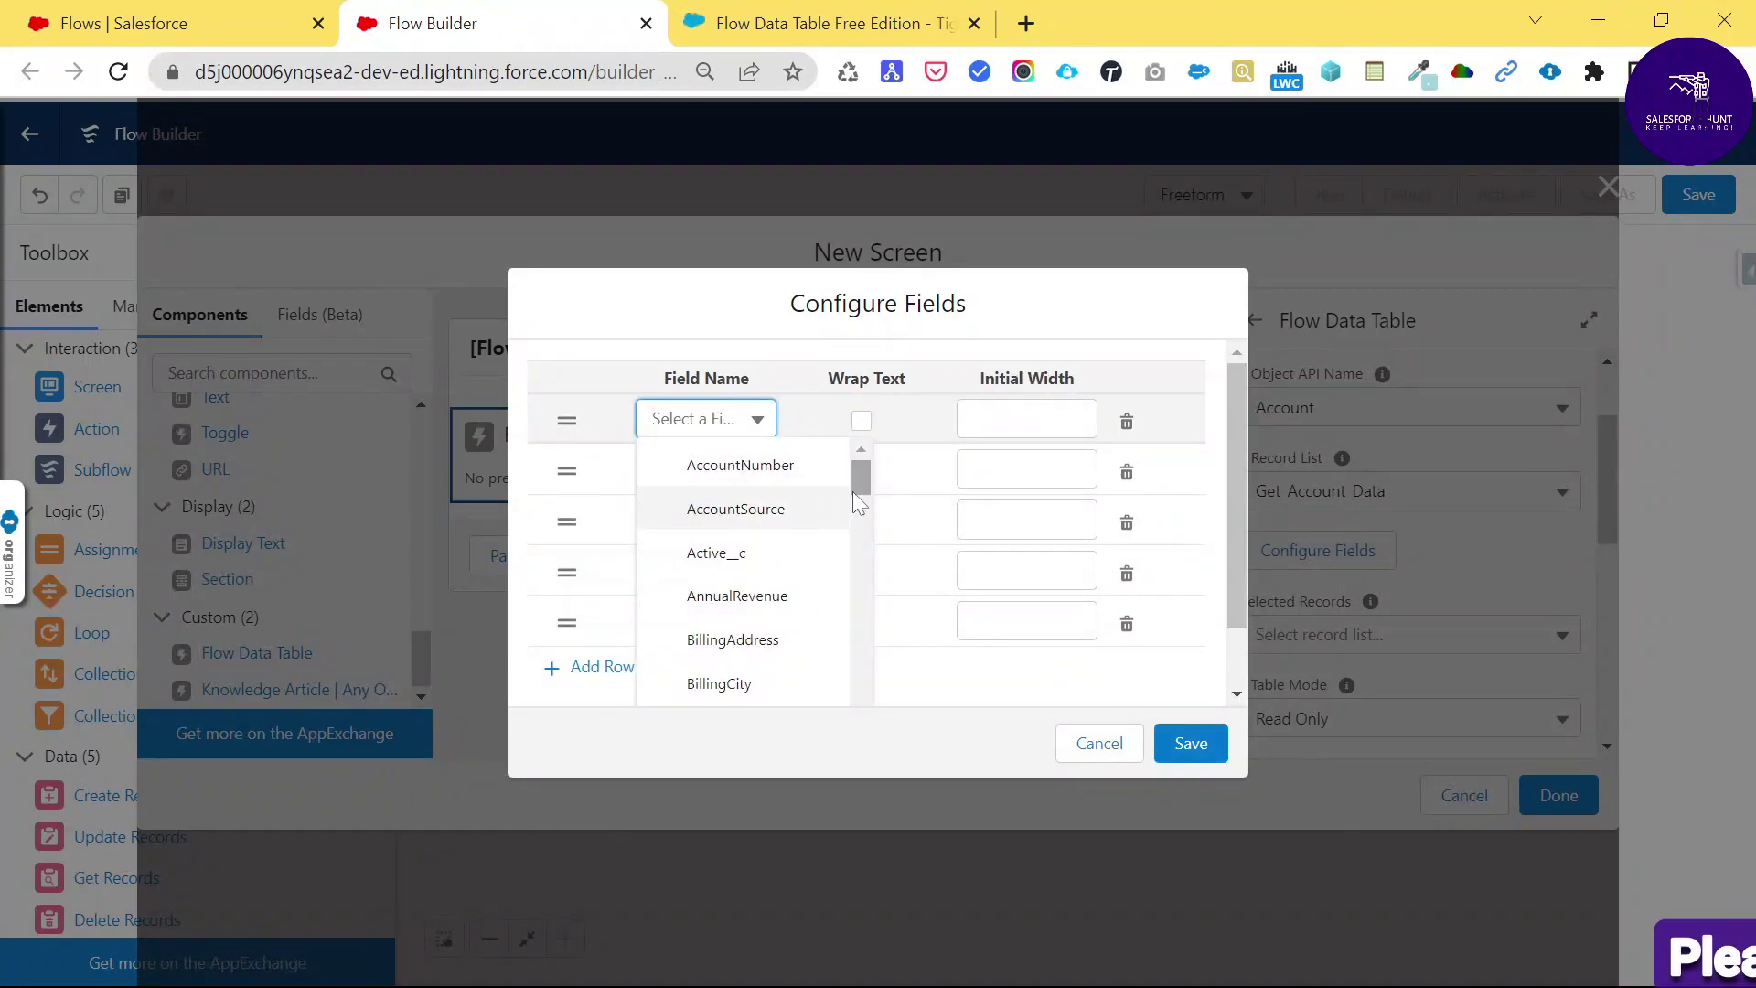
left_click_drag(860, 480, 862, 568)
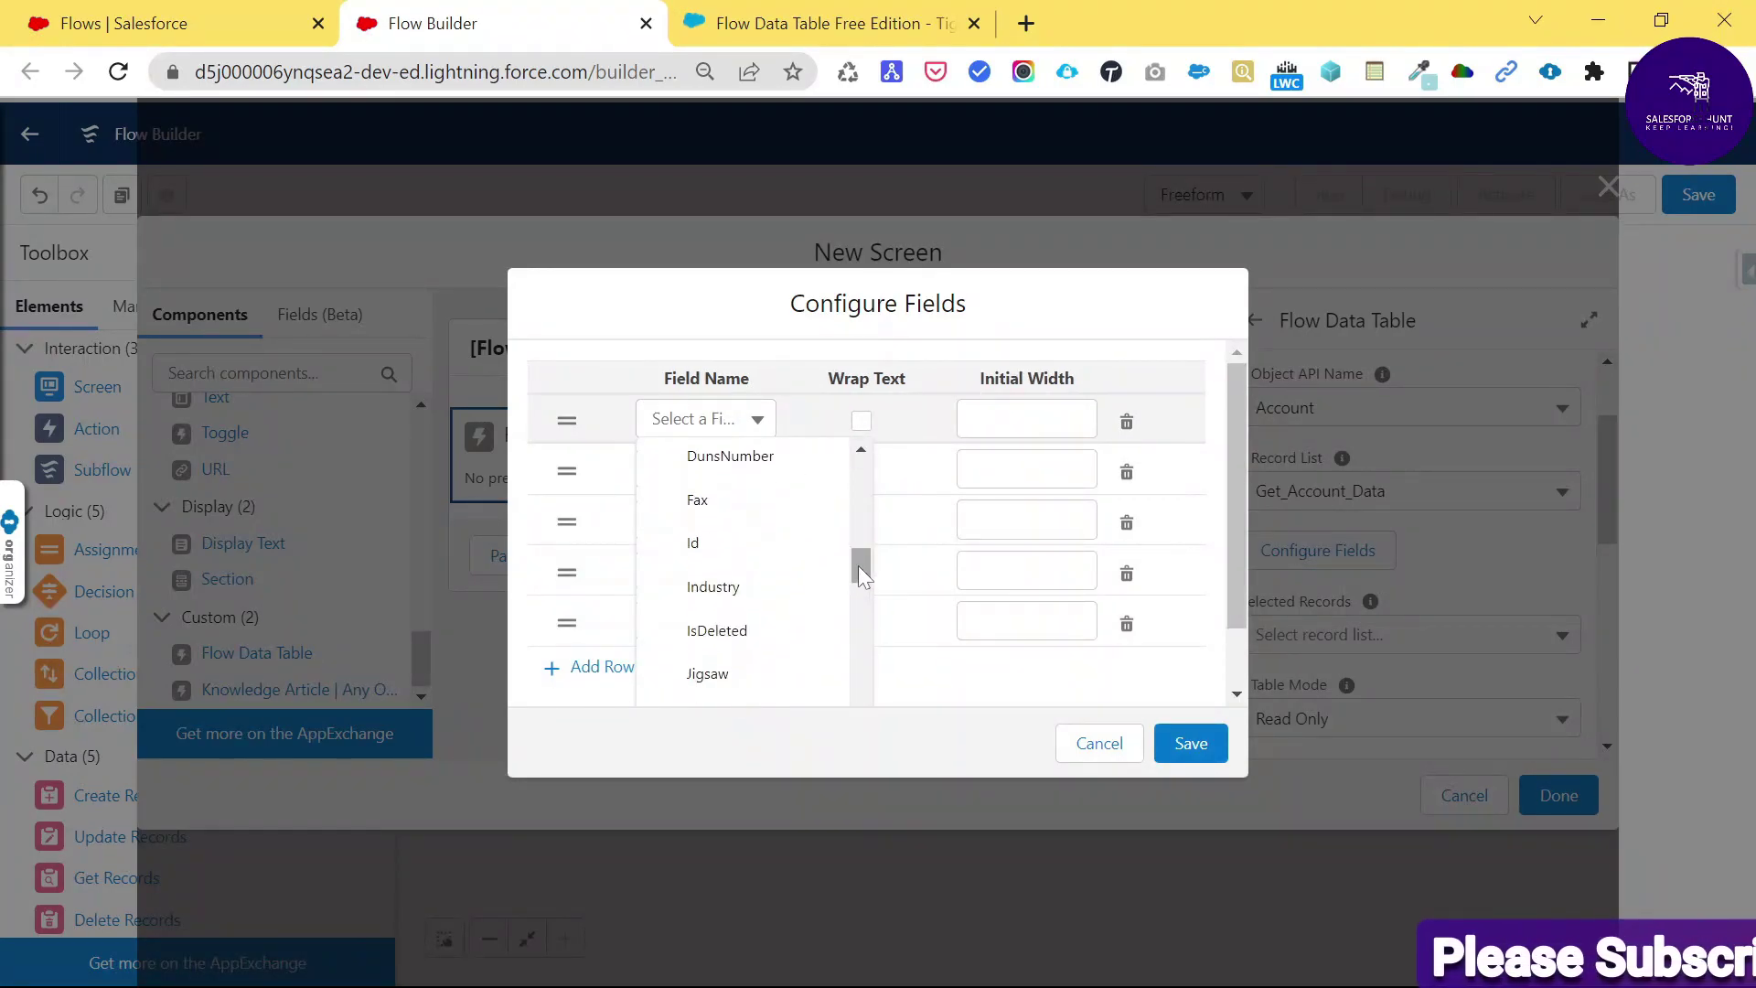
left_click(770, 559)
left_click(875, 424)
Set the second, third and fourth table fields to Name, Industry and Active__c.
left_click(705, 471)
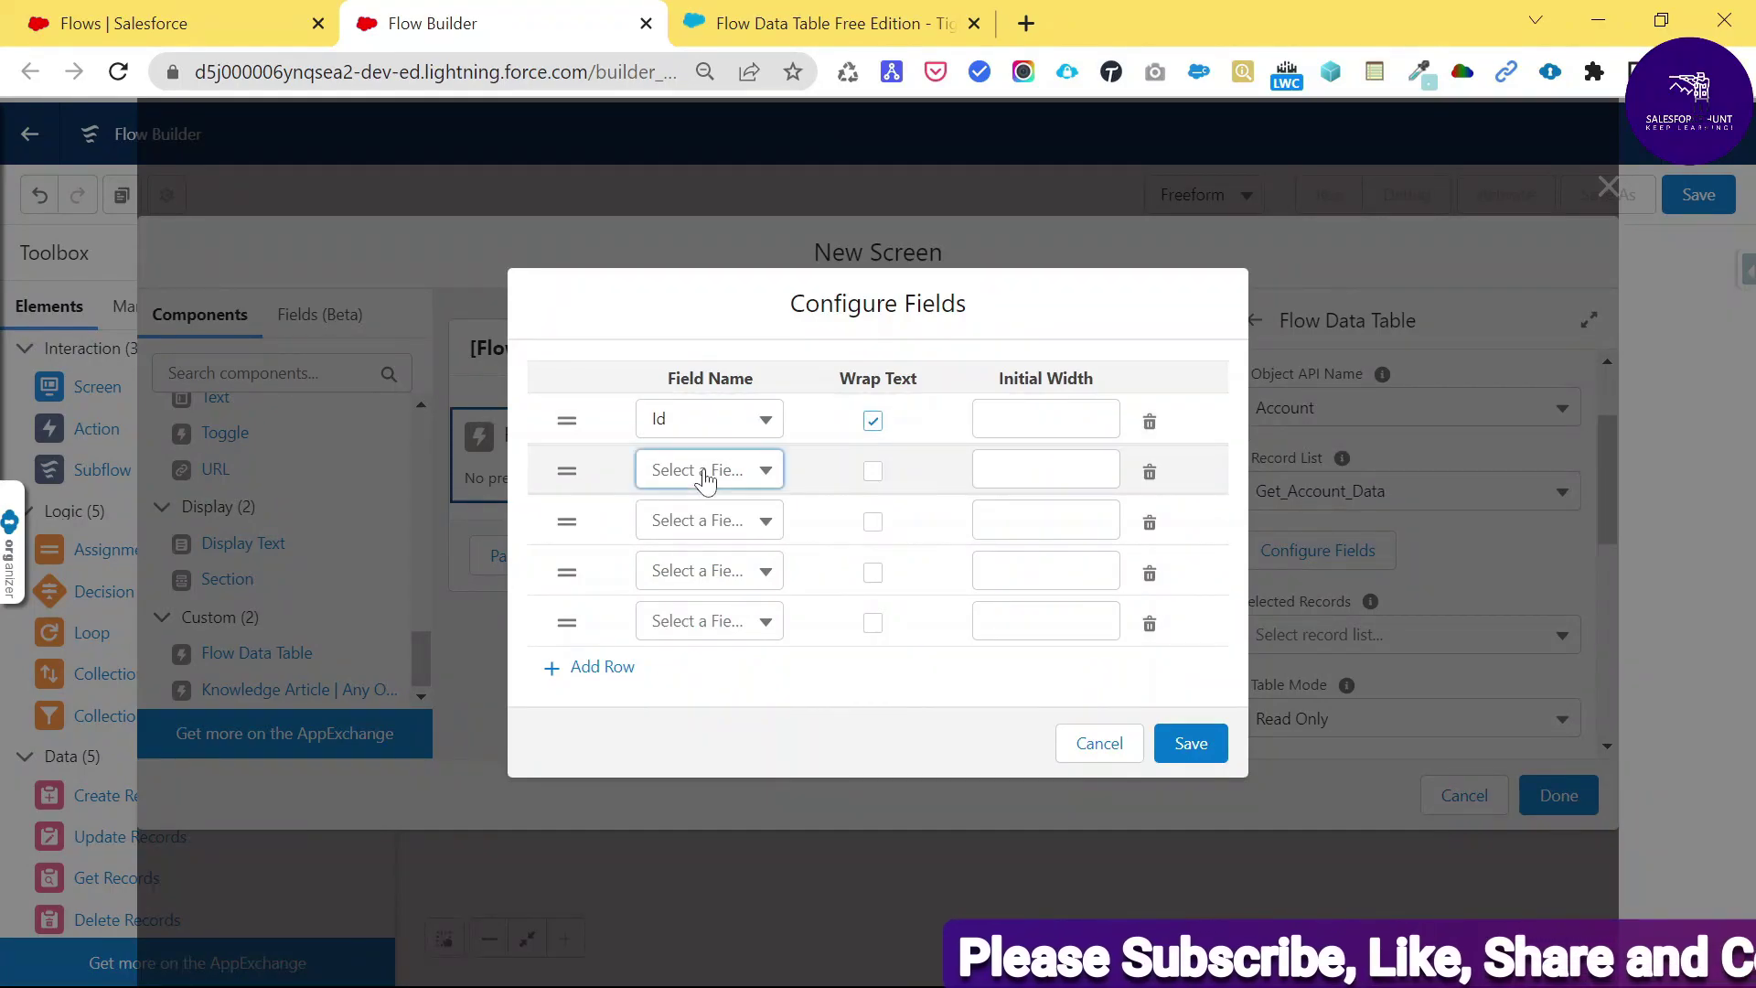
left_click_drag(858, 523, 866, 675)
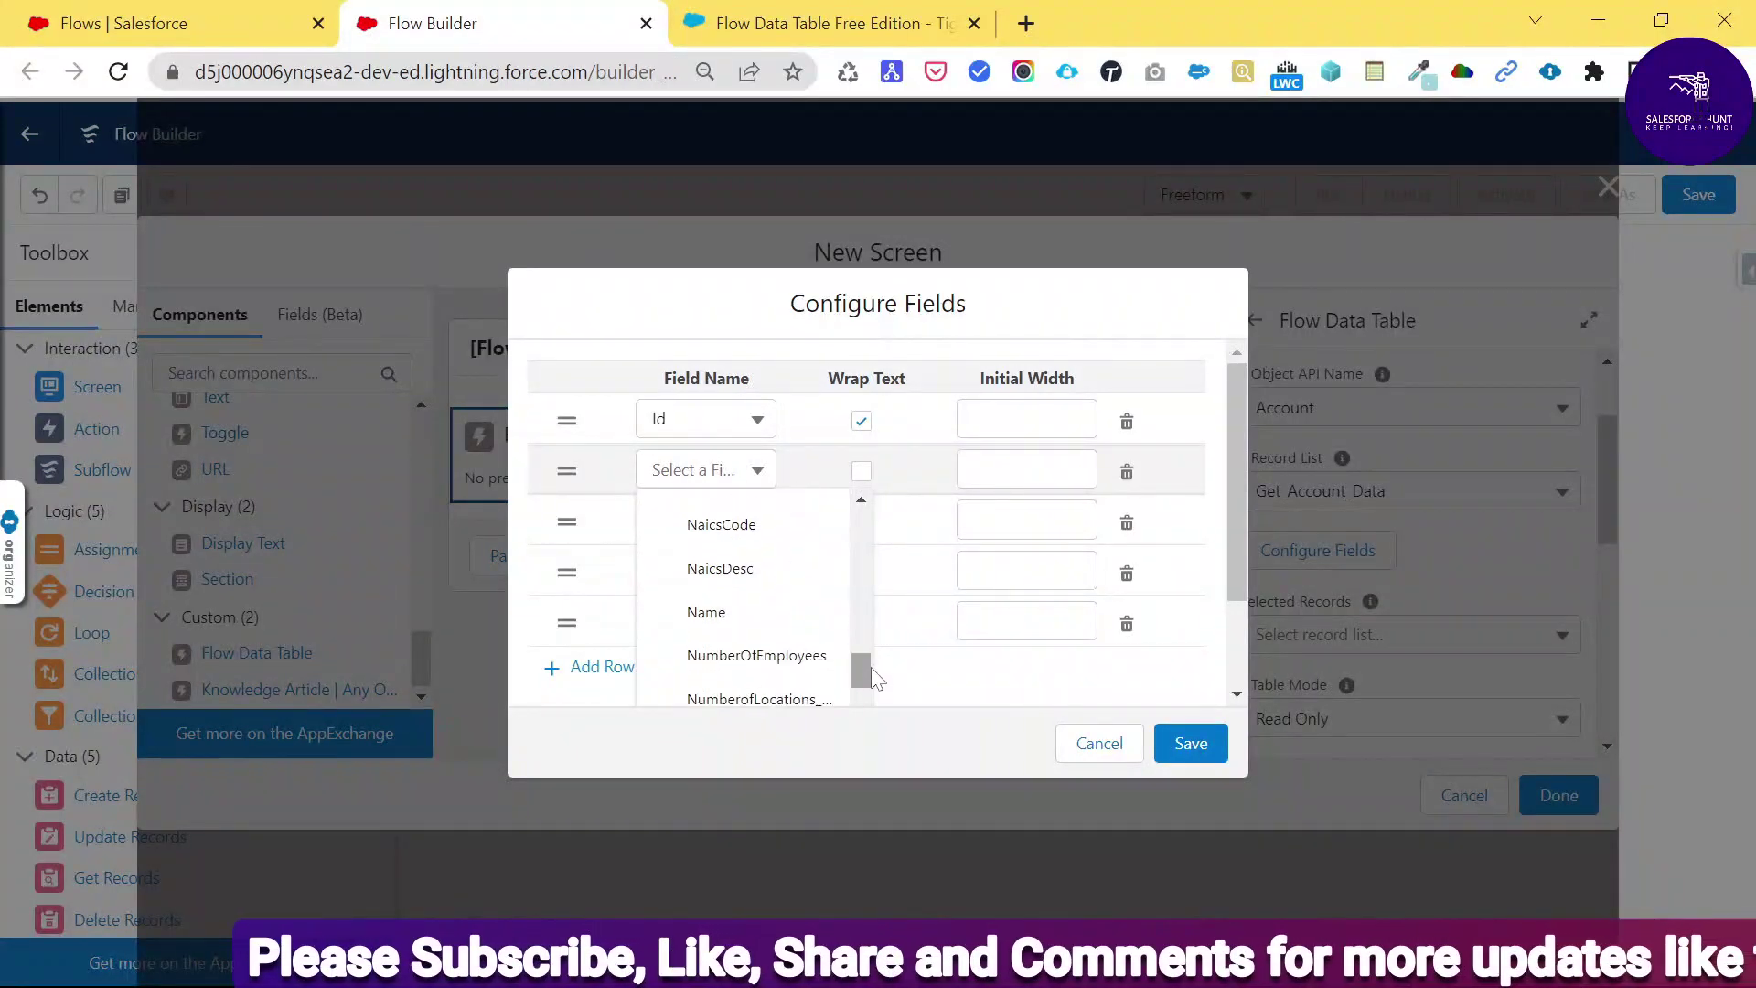
left_click(759, 613)
left_click(756, 520)
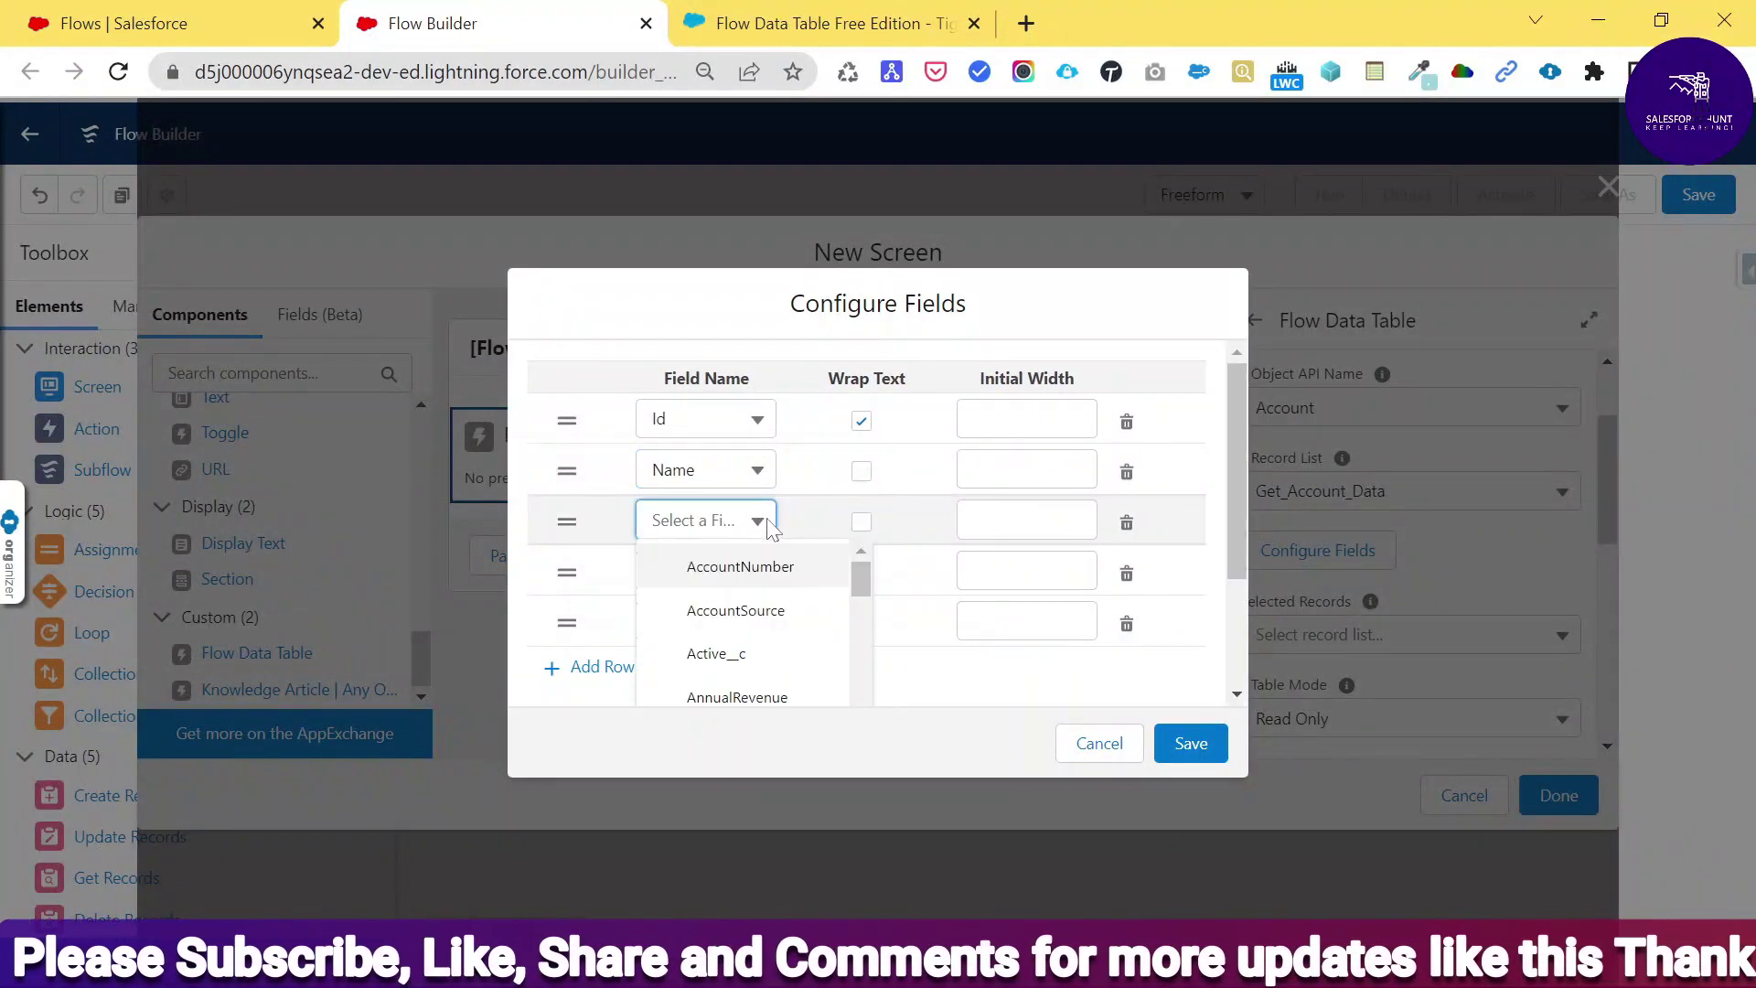
left_click_drag(860, 578, 869, 681)
left_click(732, 651)
left_click(756, 573)
mouse_move(870, 629)
left_mouse_down()
mouse_move(863, 653)
mouse_move(844, 635)
left_mouse_up()
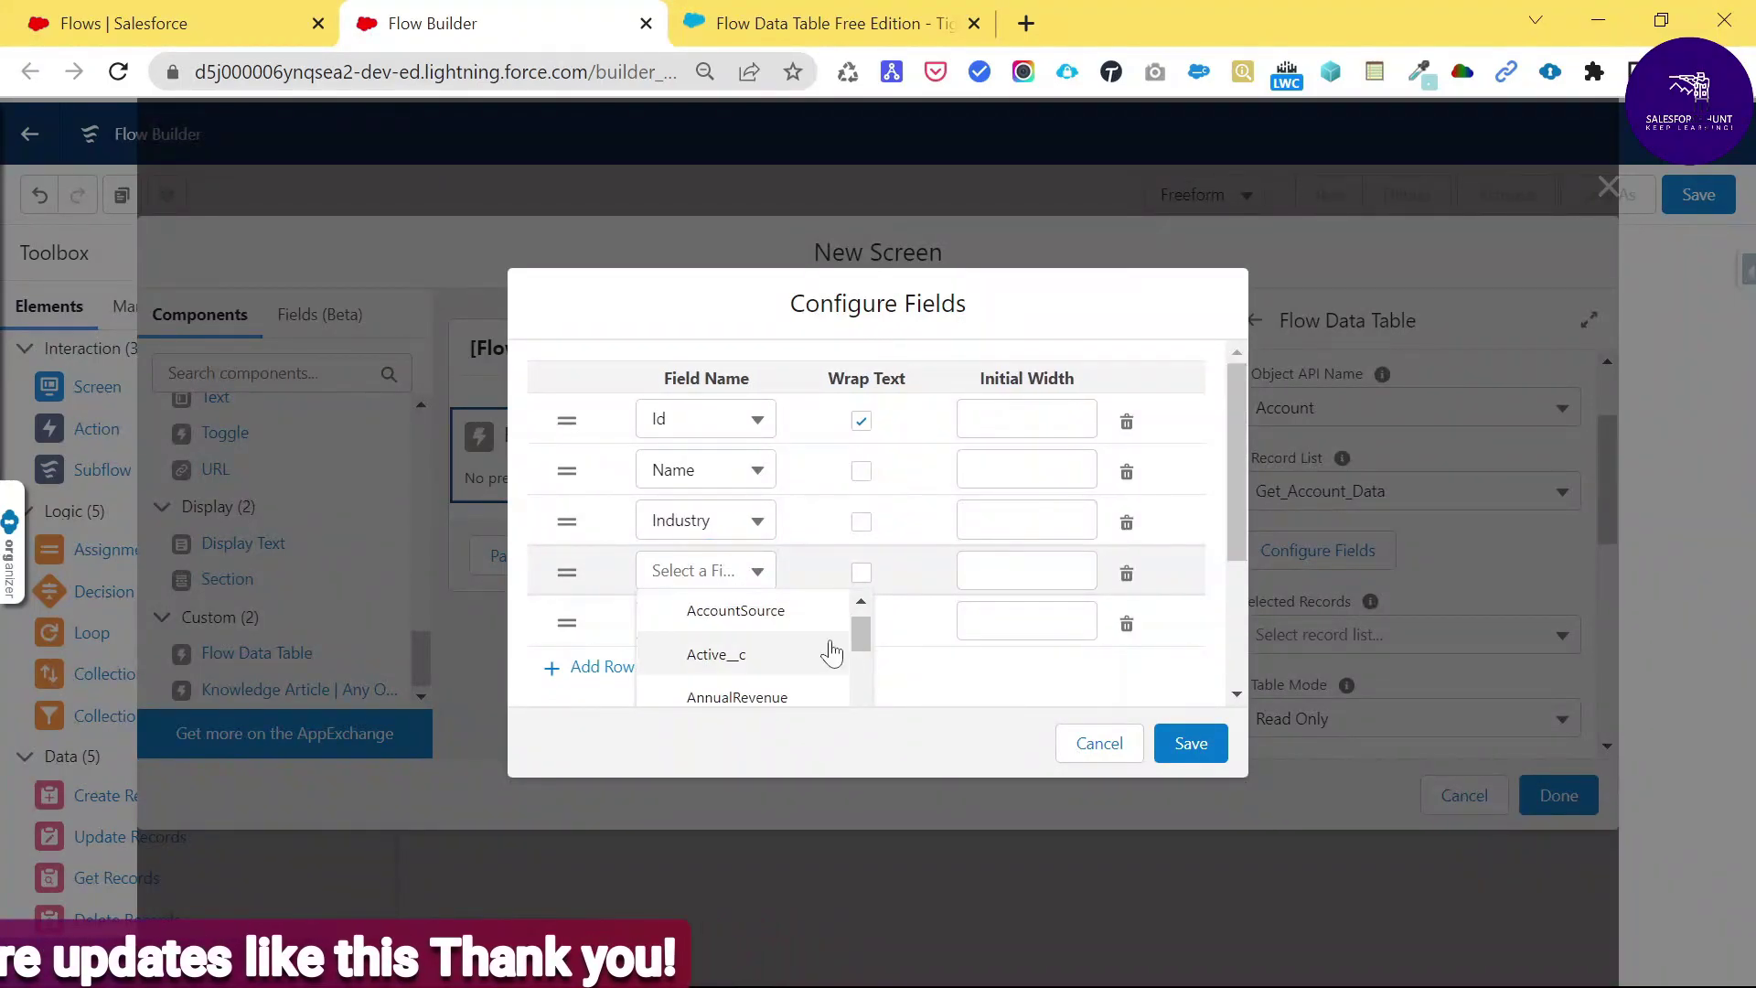
left_click(772, 655)
left_click(766, 623)
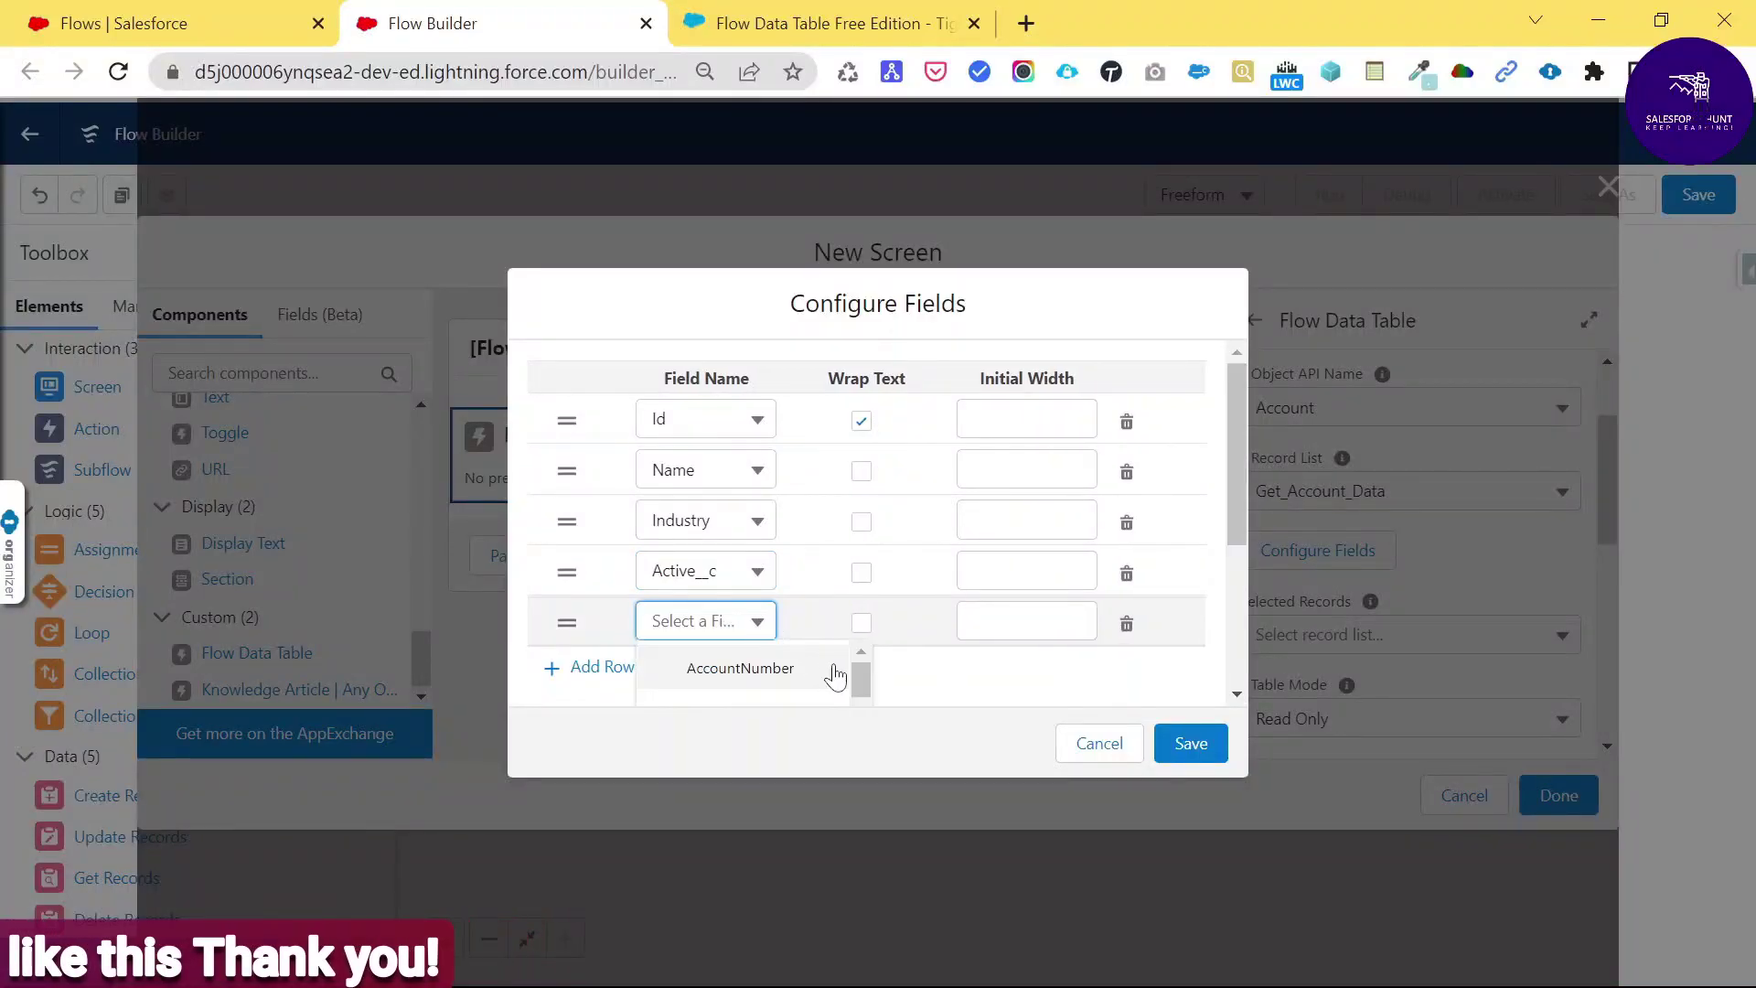
left_click_drag(860, 666, 860, 700)
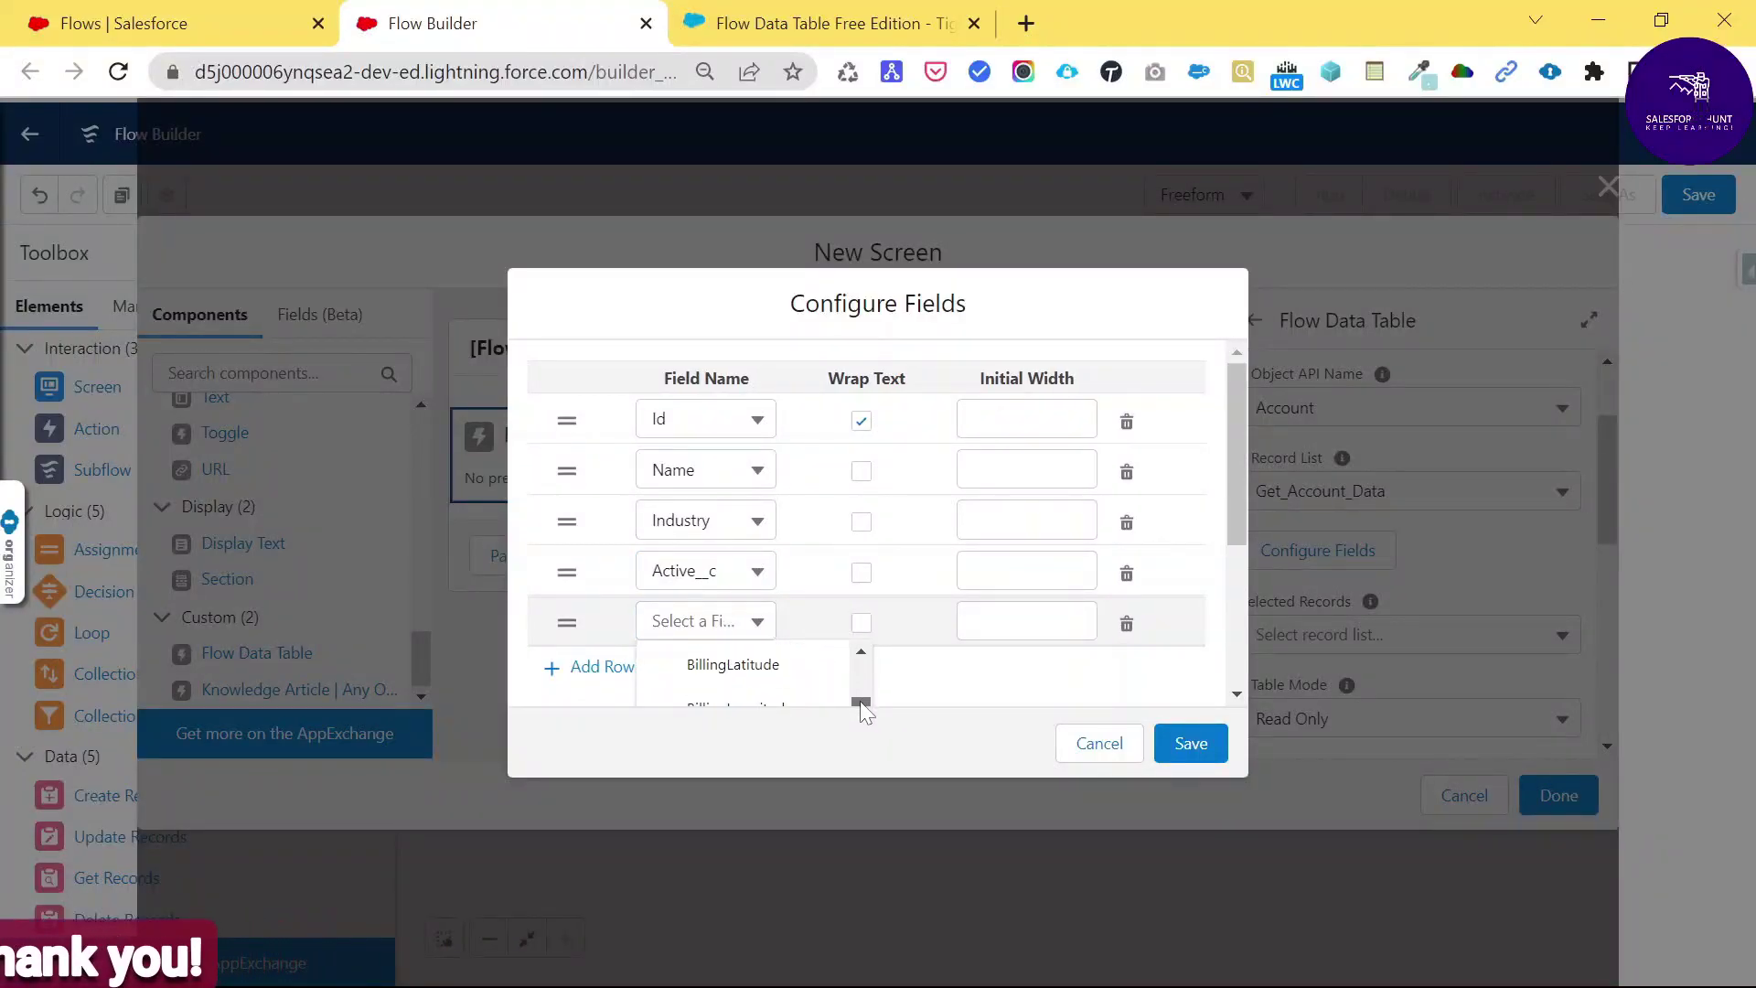
left_click(950, 563)
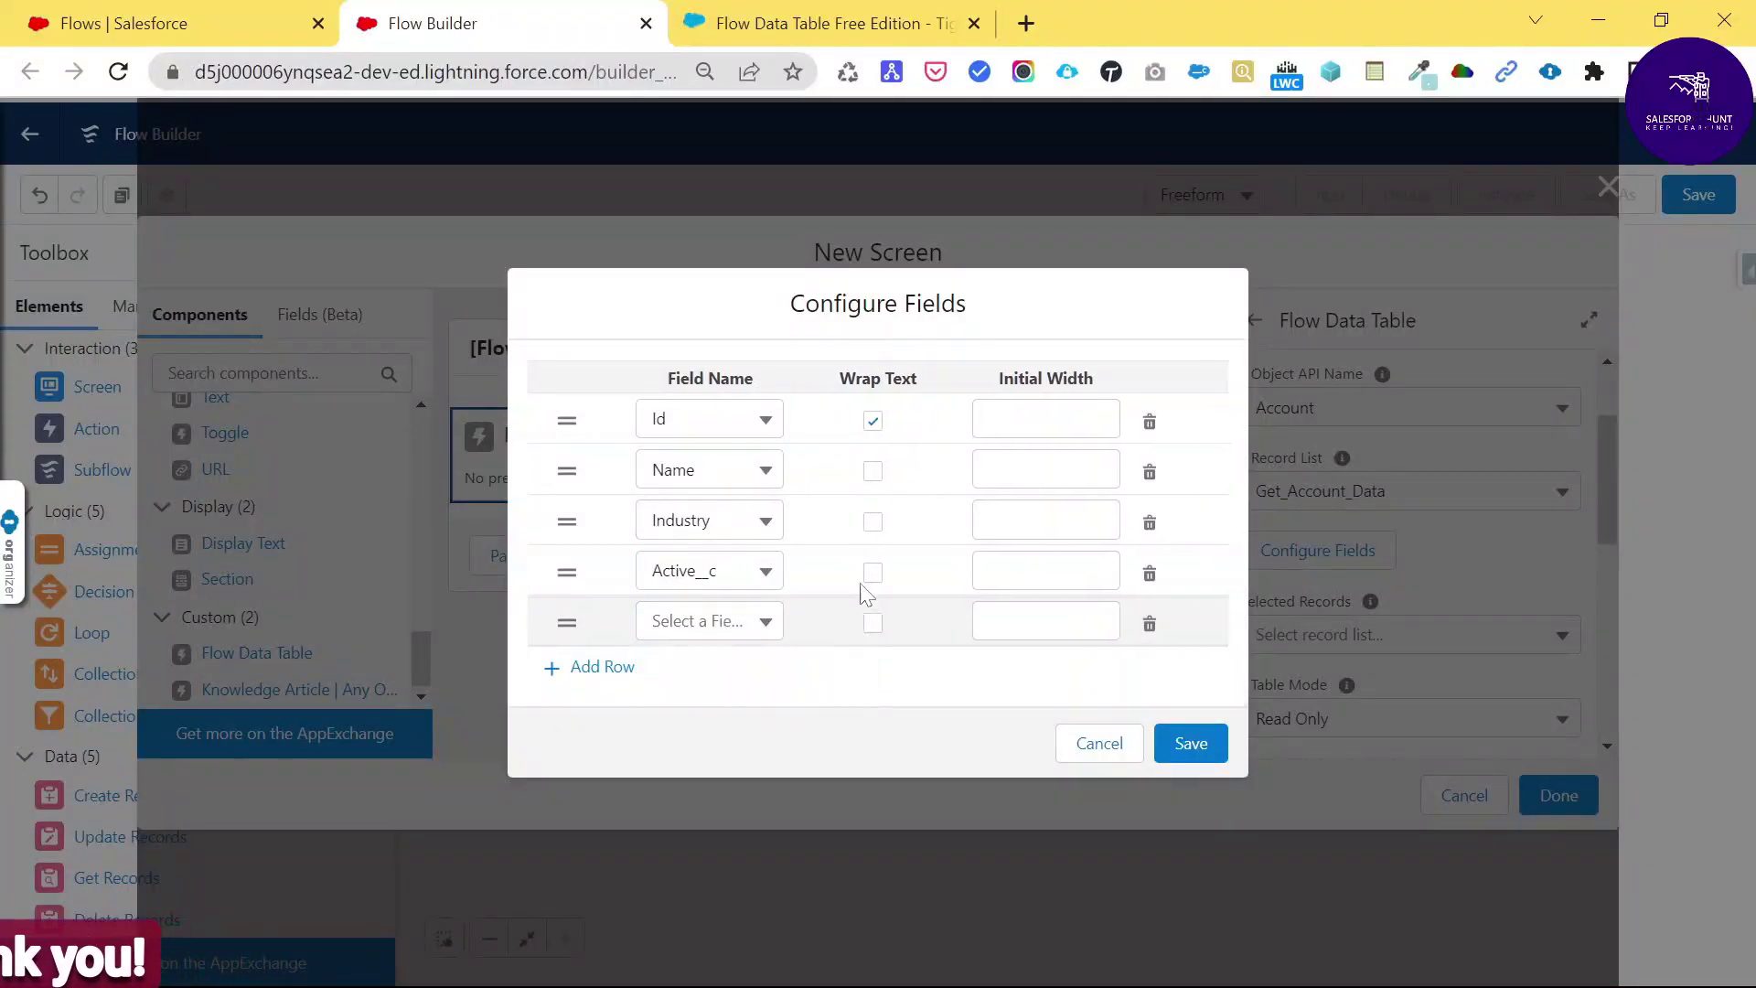
left_click(762, 622)
left_click_drag(860, 676, 859, 703)
left_click(1214, 580)
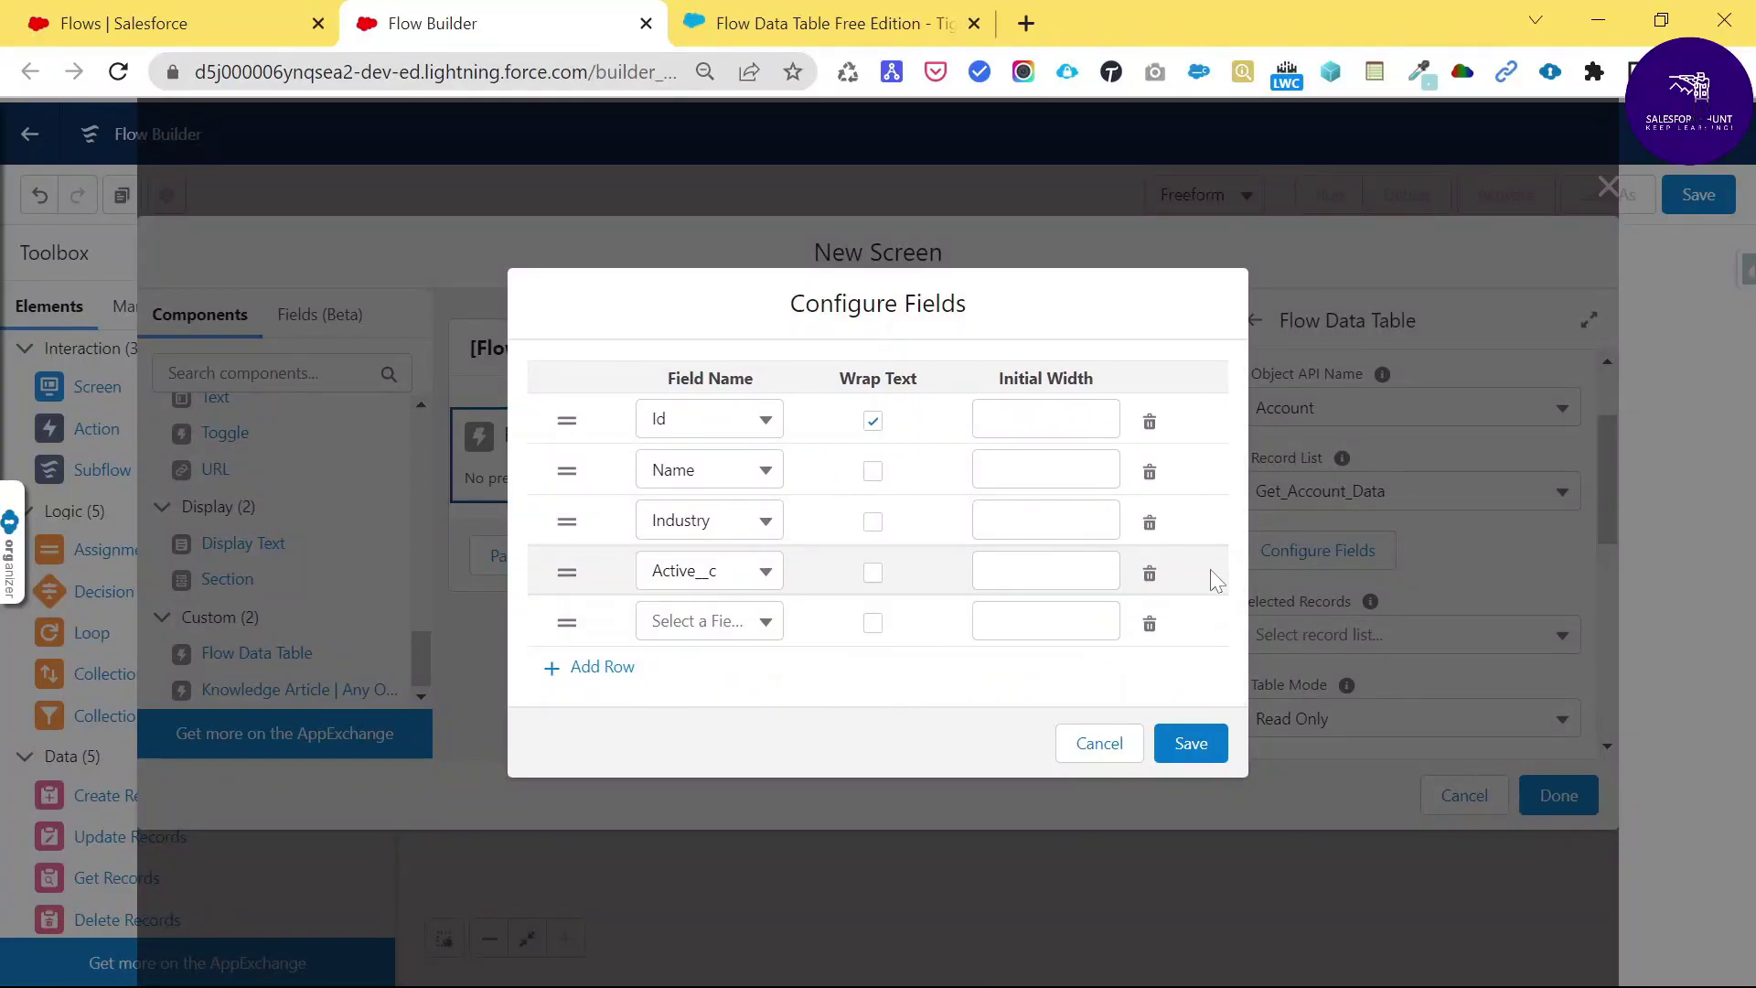
Set the fifth table field to Rating.
key("ctrl+minus")
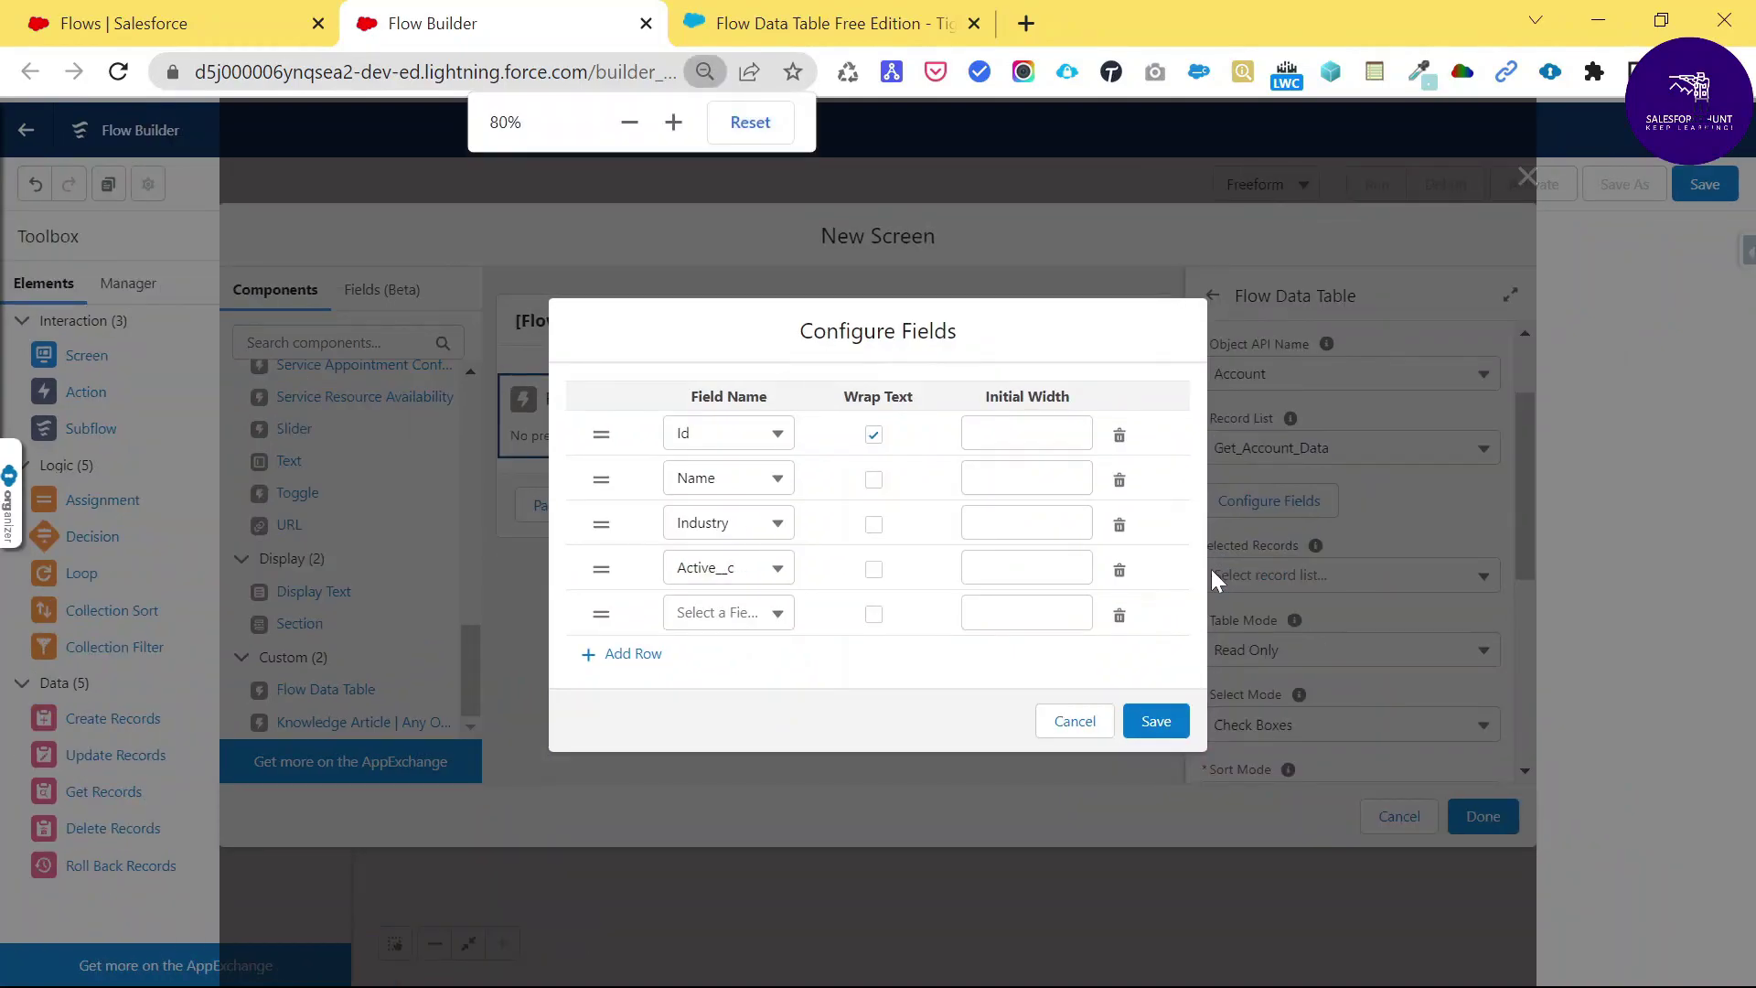
left_click(739, 617)
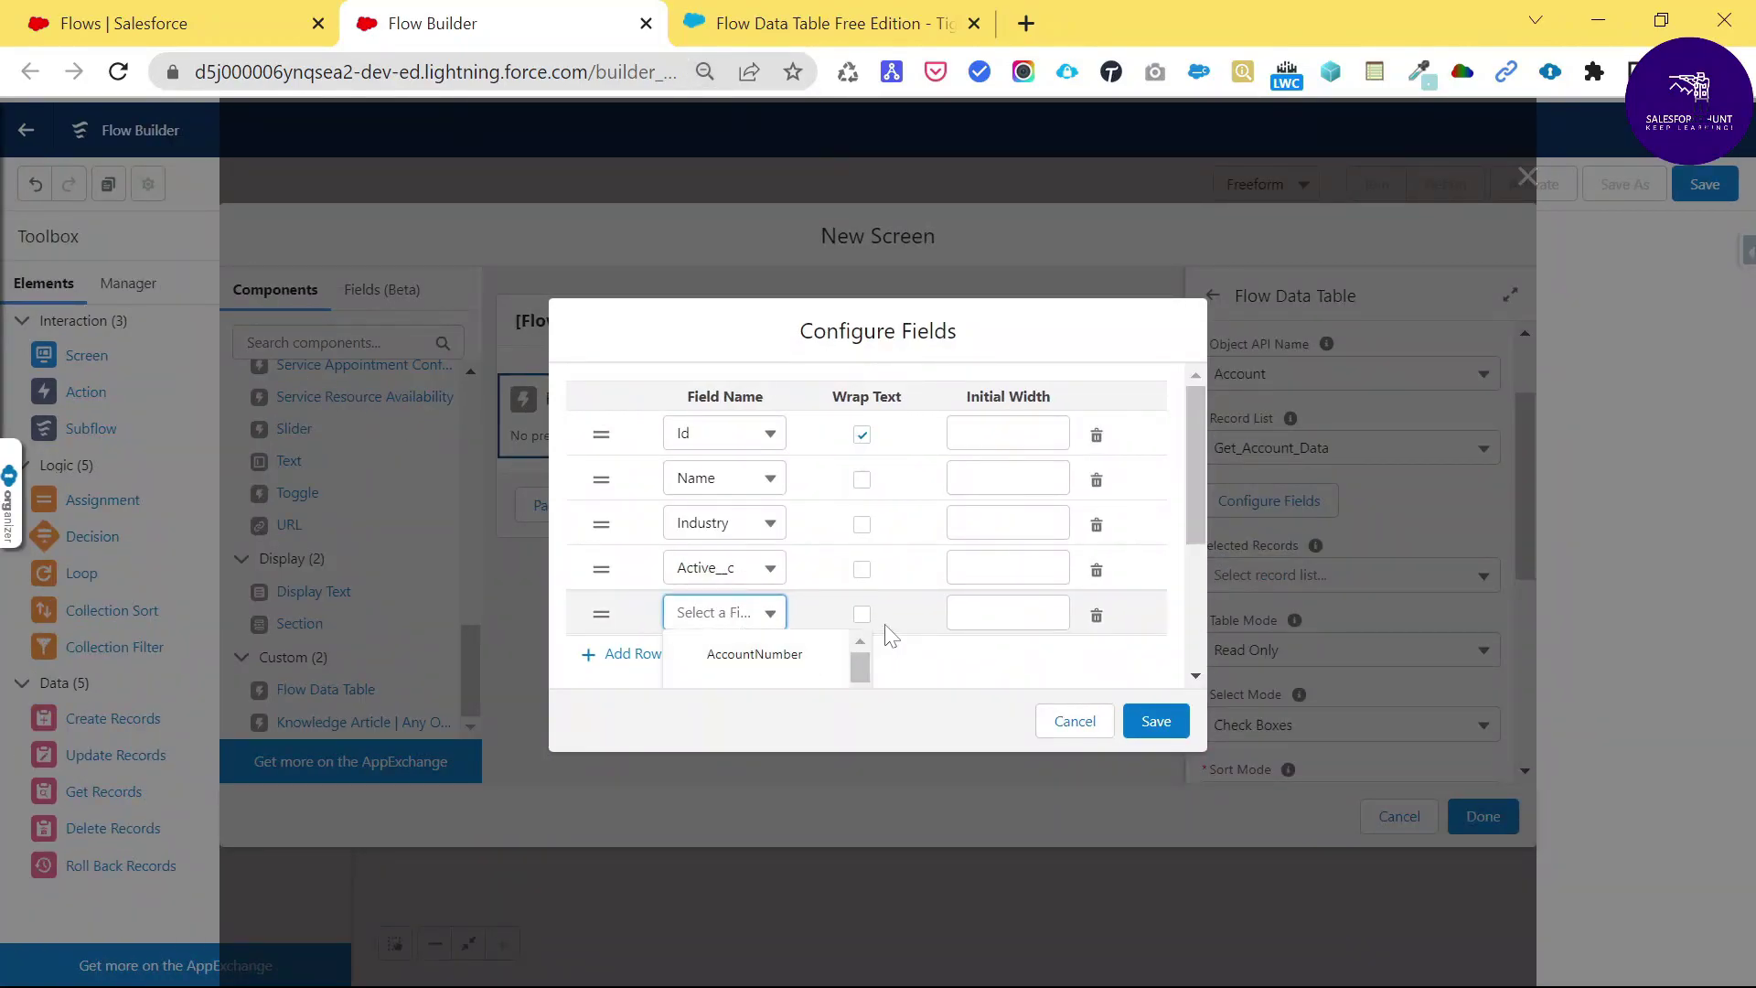
left_click_drag(858, 655, 865, 689)
left_click(865, 692)
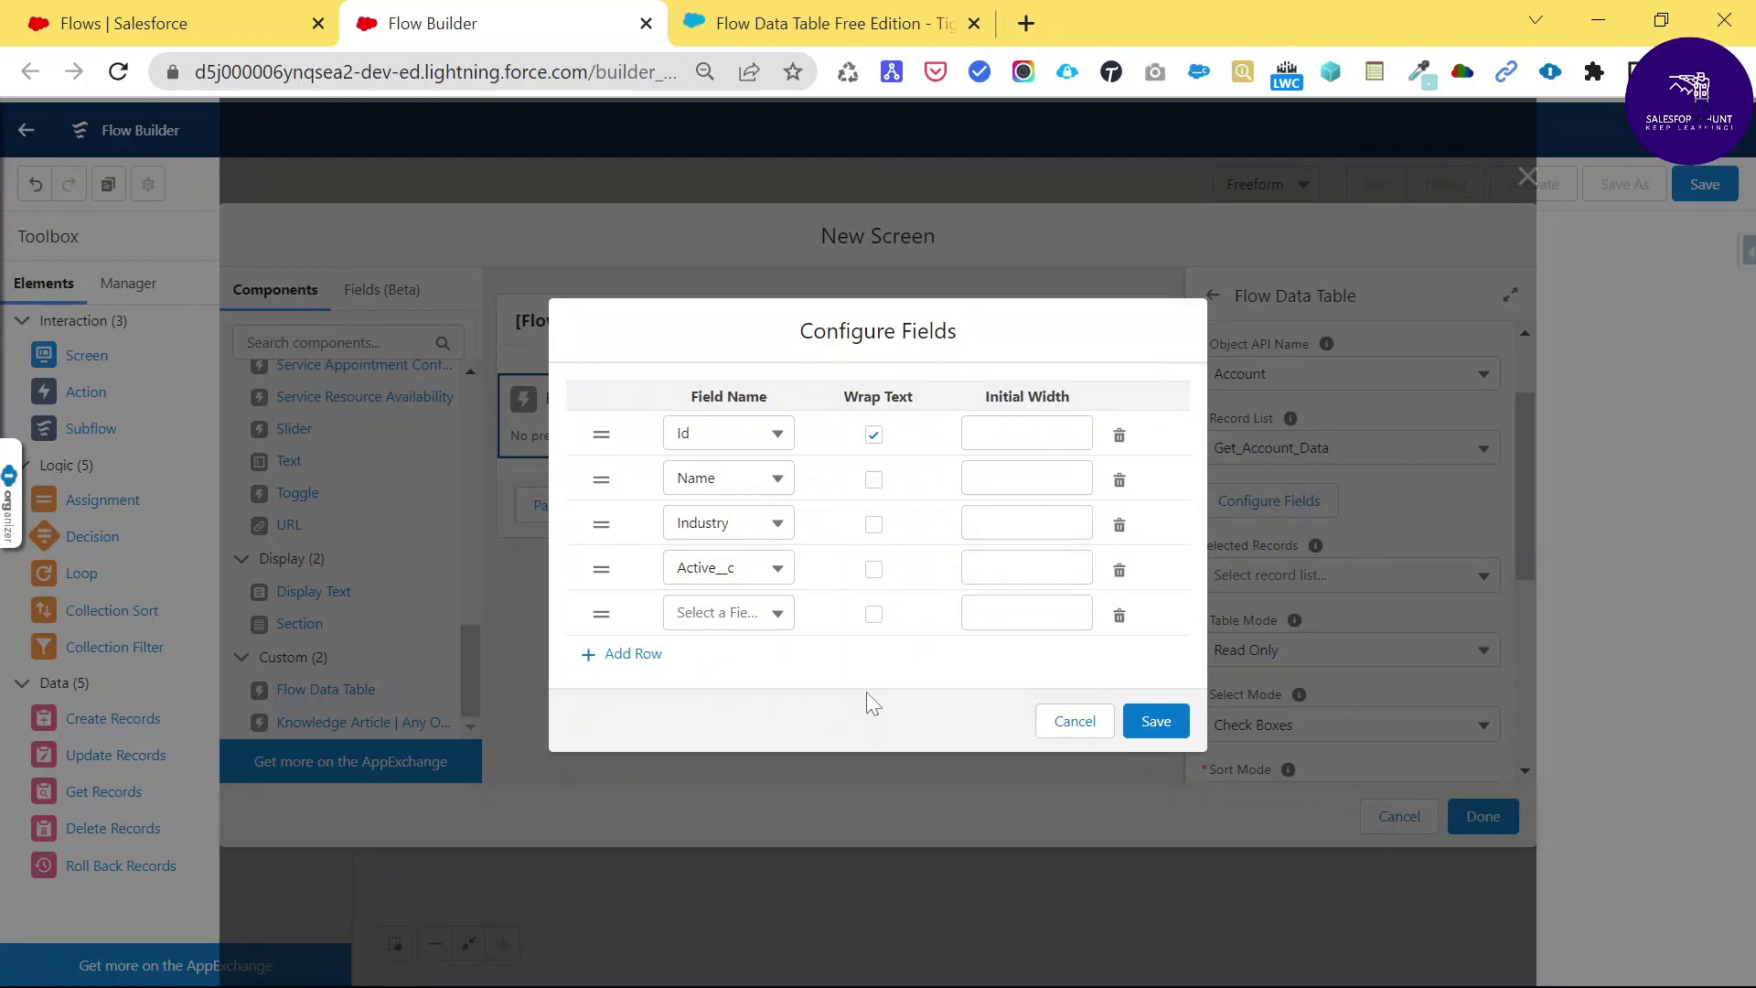
left_click(718, 617)
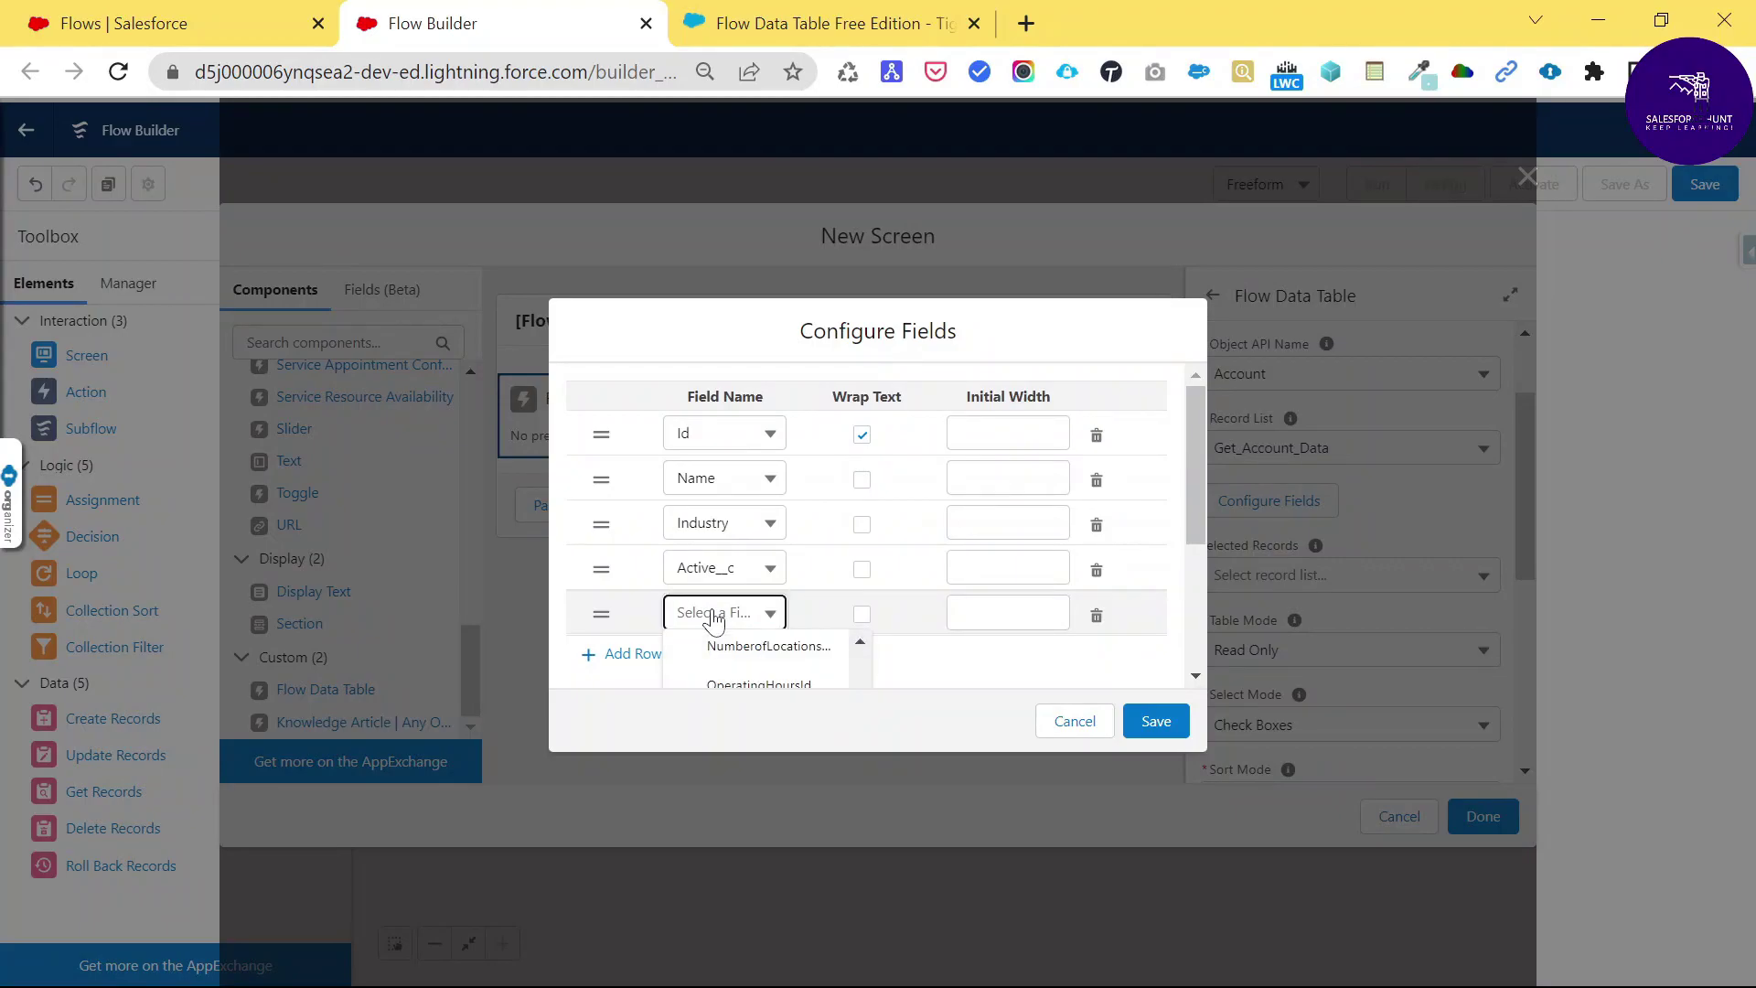
scroll(895, 658, "down", 1)
scroll(895, 659, "down", 3)
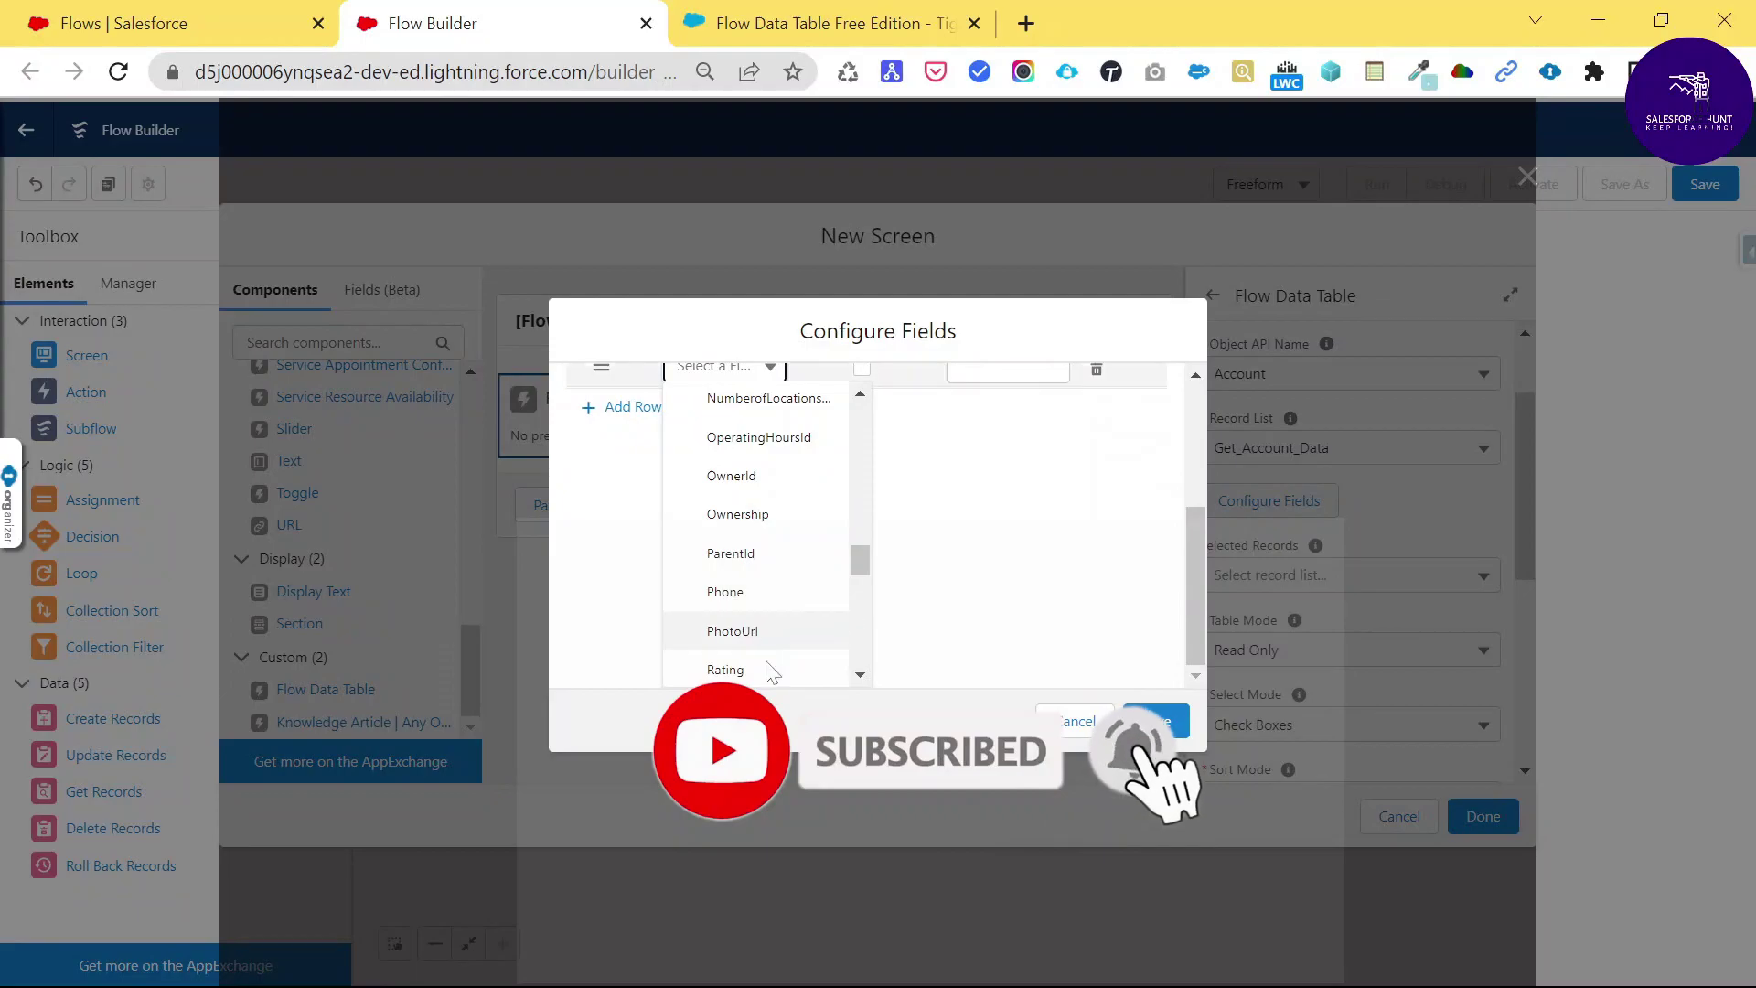
left_click(741, 669)
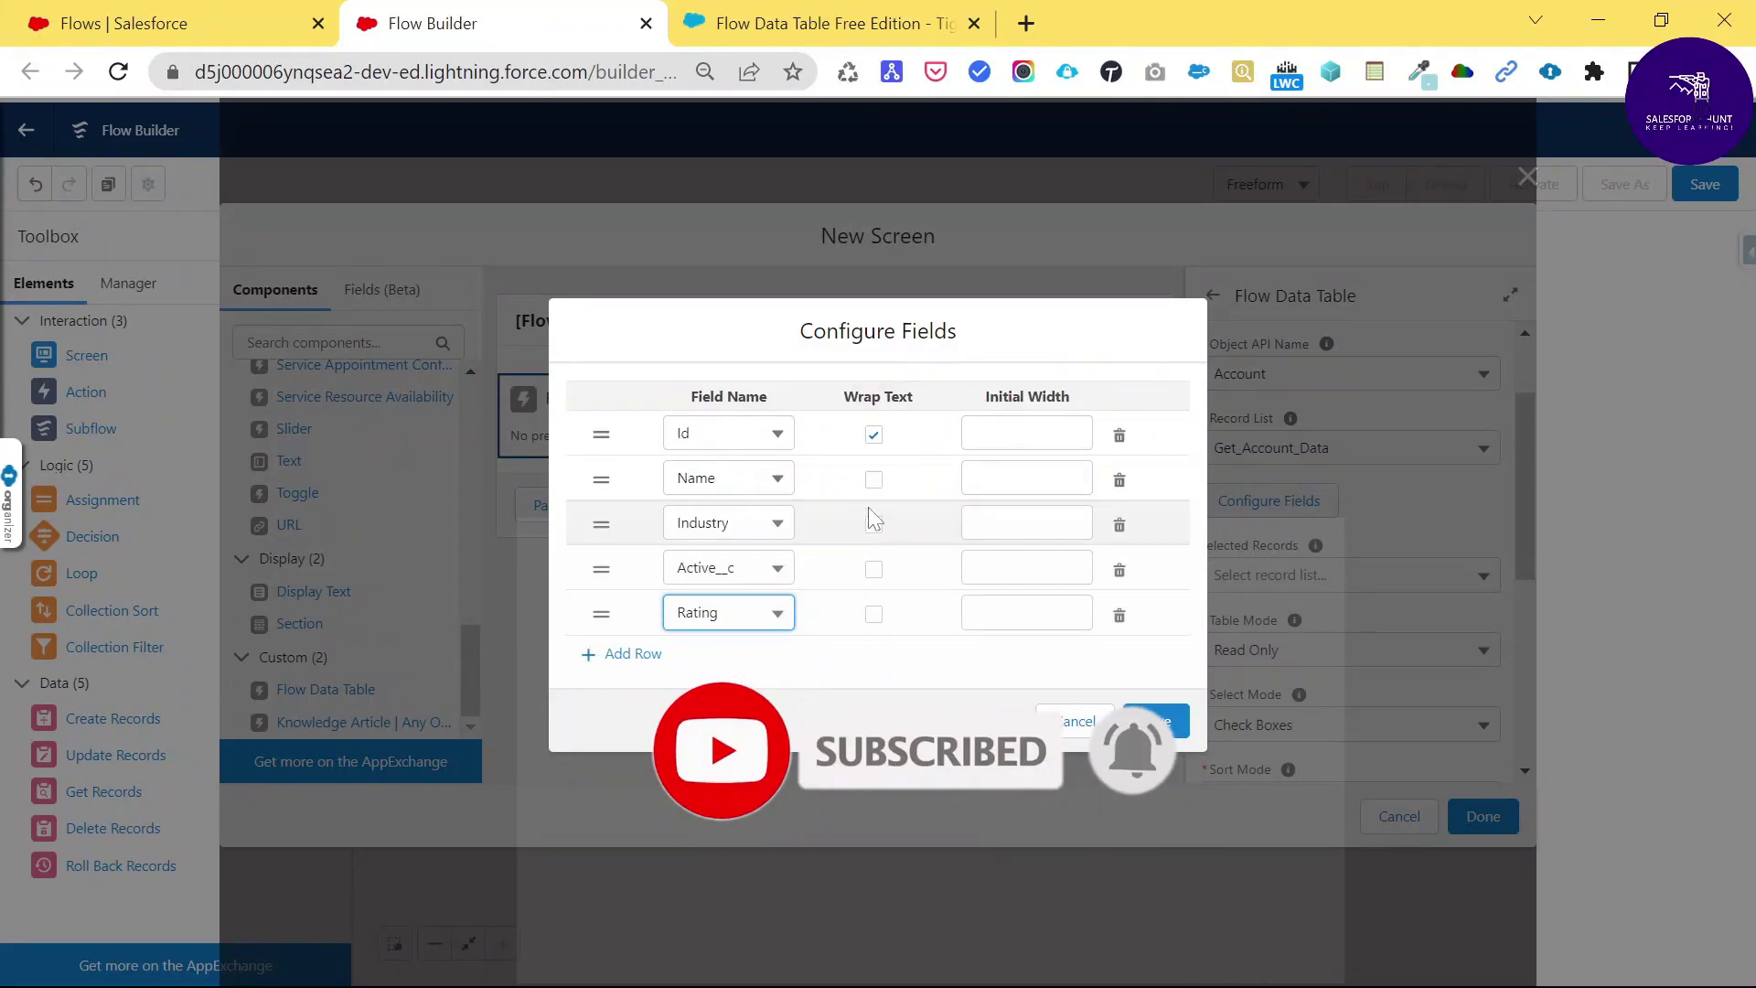
Enable text wrapping for the Name, Industry, Active__c and Rating fields, and save the field configuration.
left_click(873, 480)
left_click(874, 524)
left_click(874, 569)
left_click(873, 614)
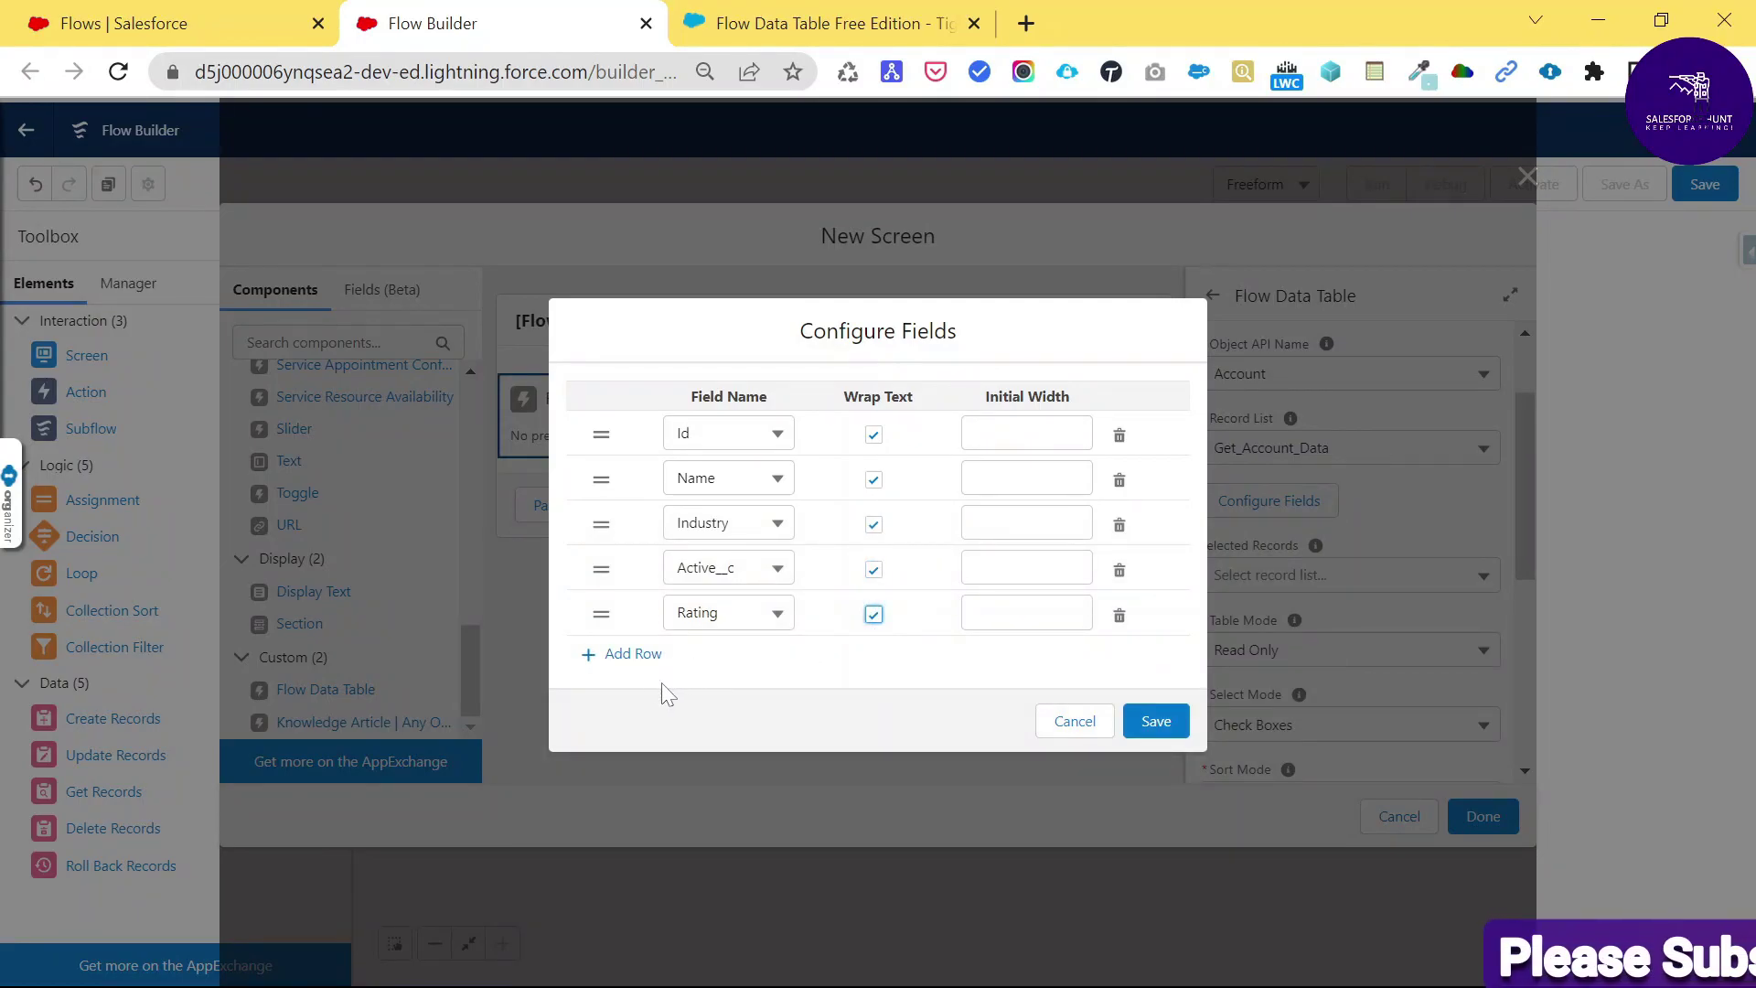
left_click(635, 665)
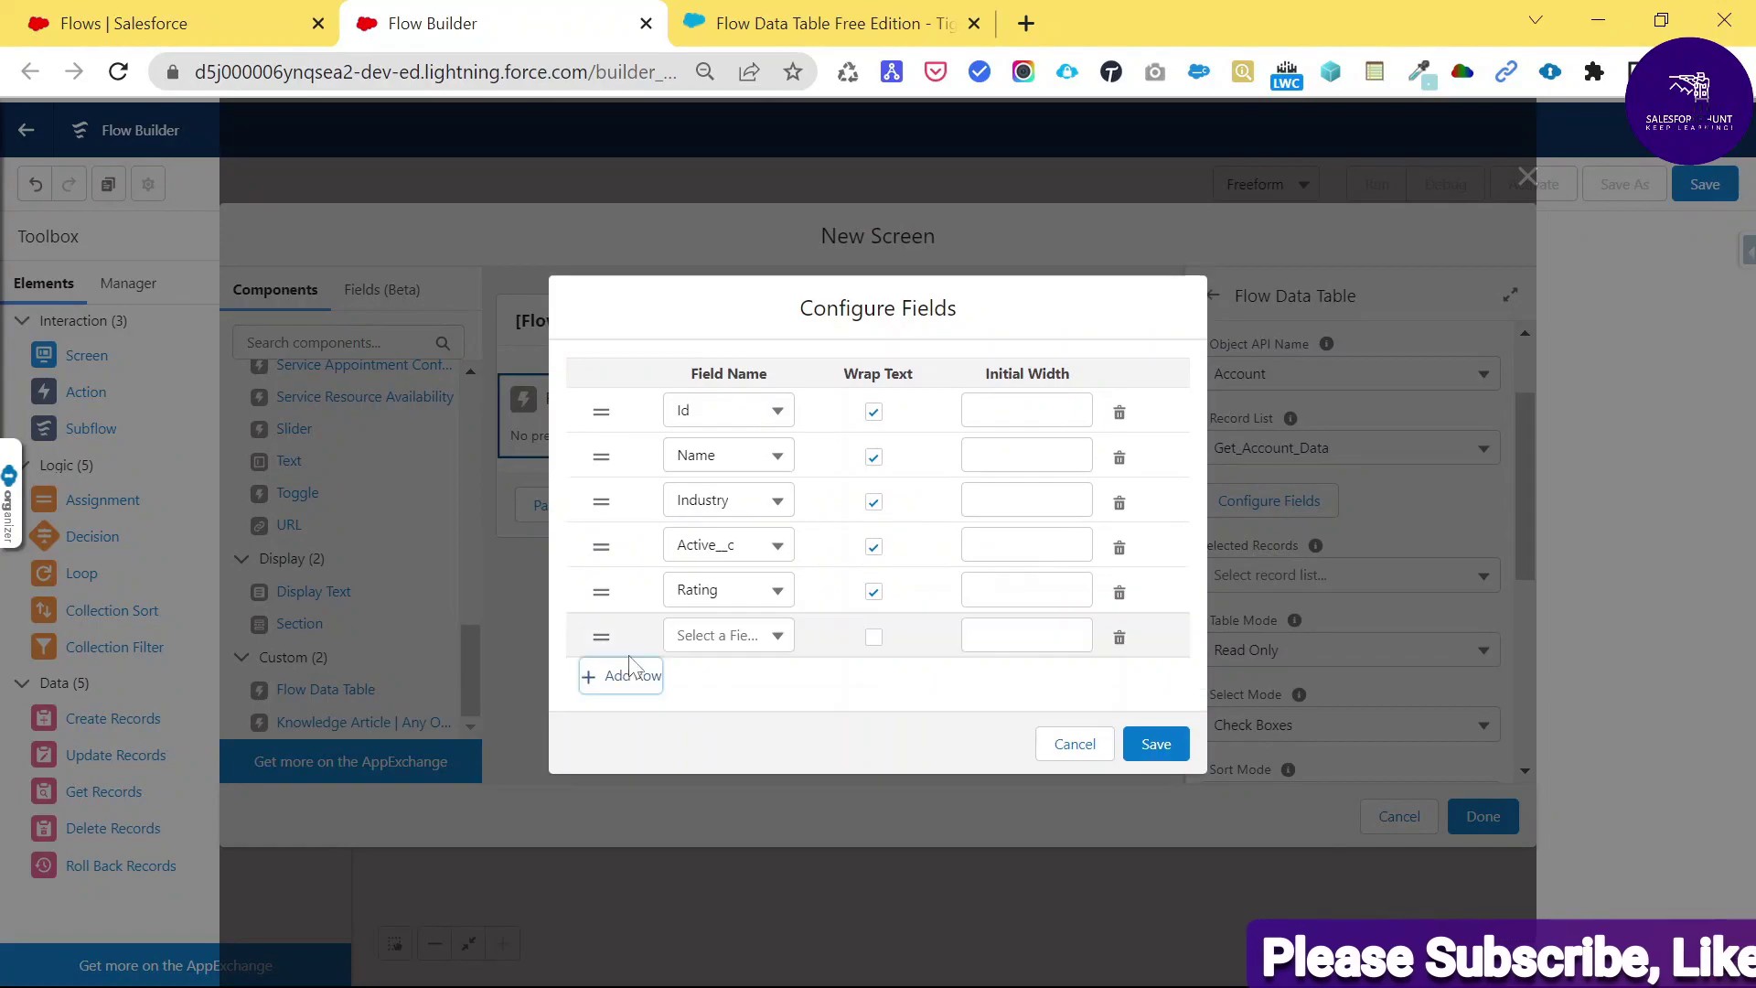
left_click(1120, 638)
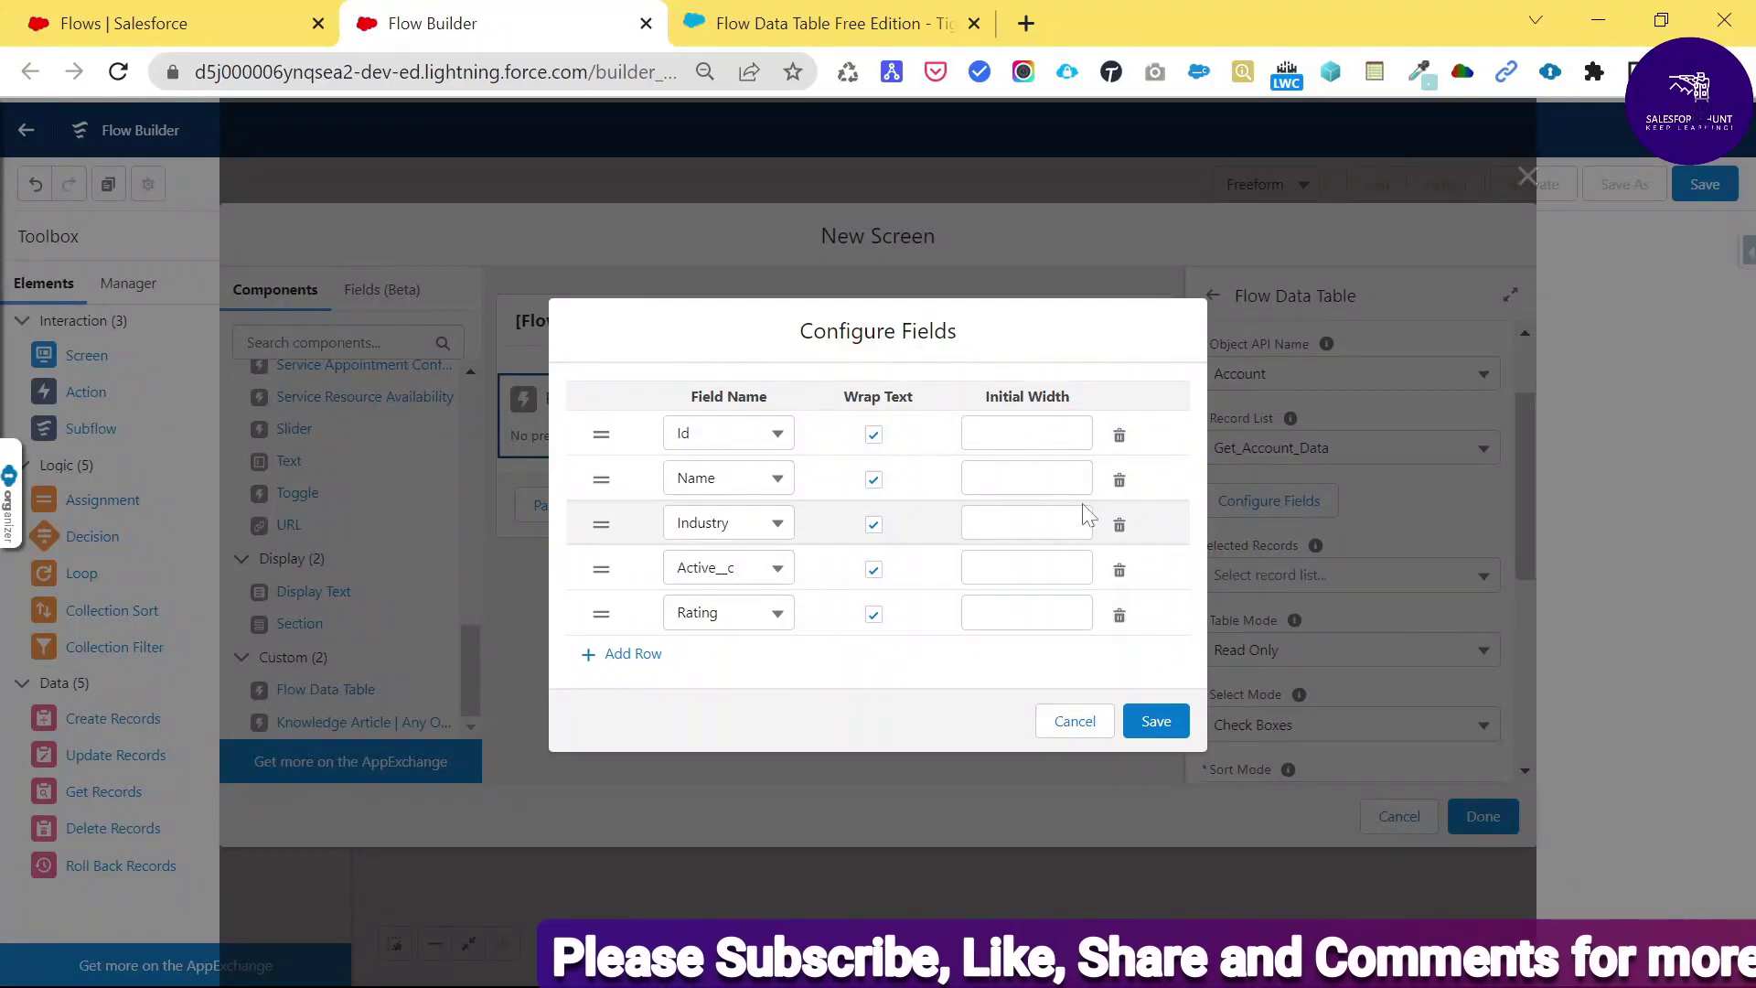
left_click(1024, 433)
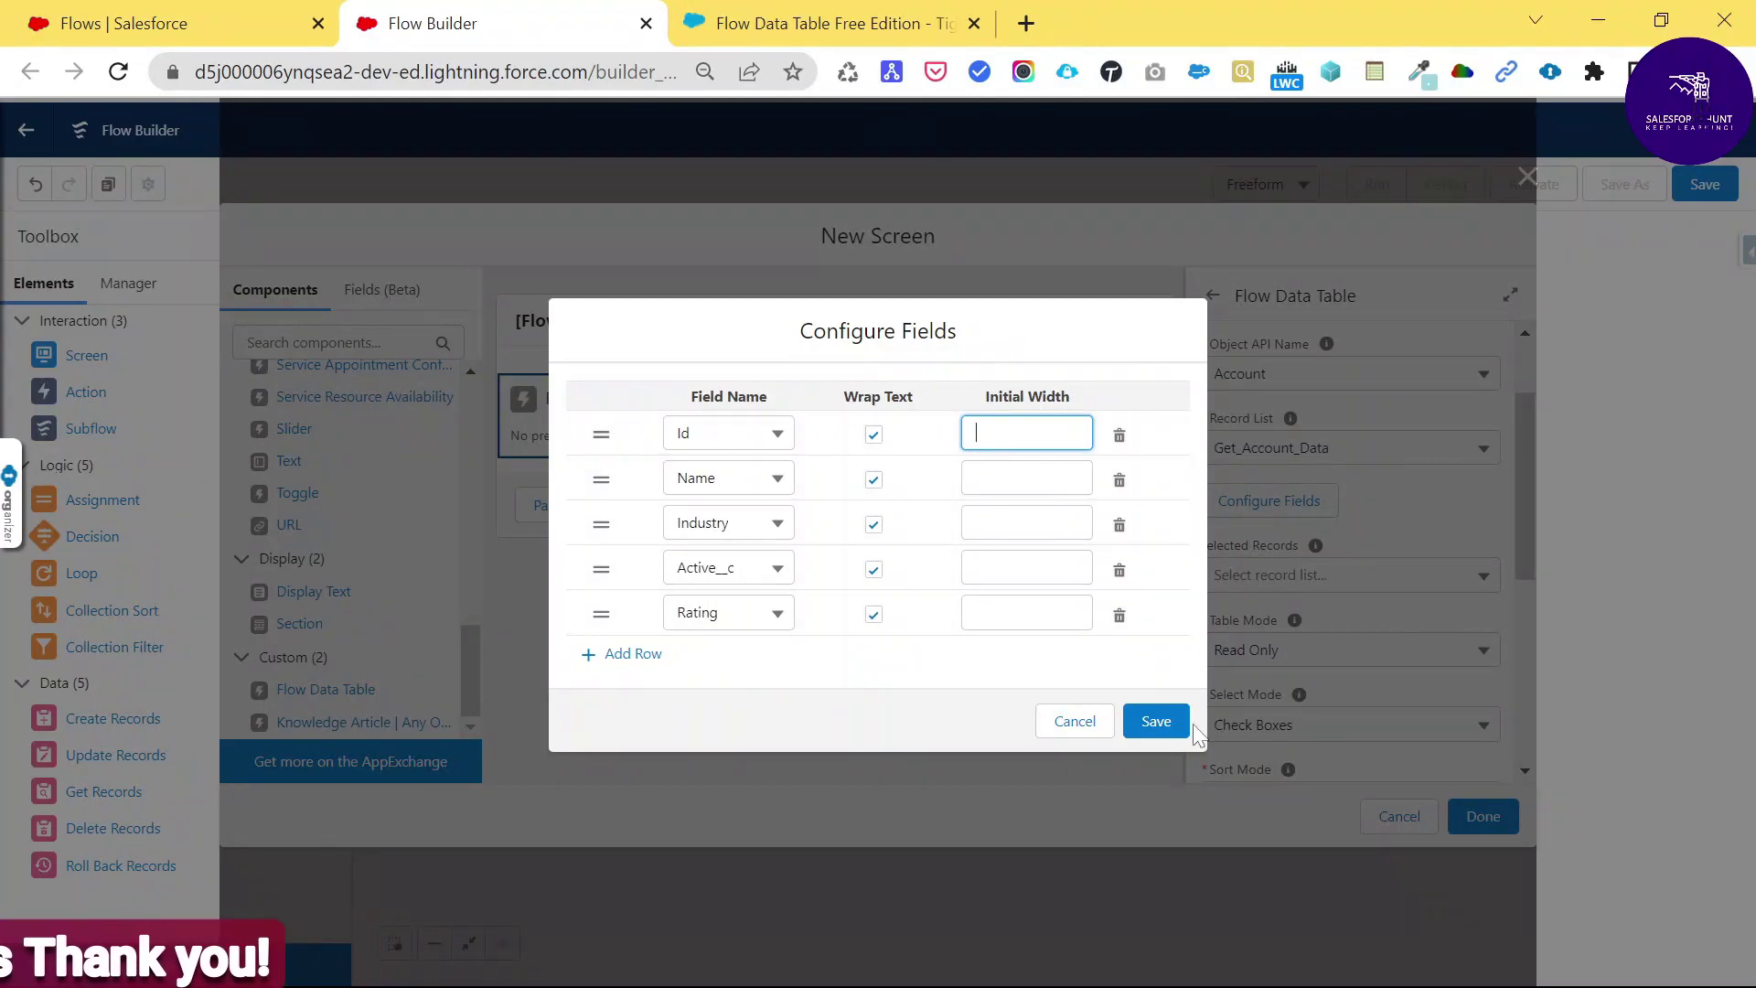
left_click(1154, 720)
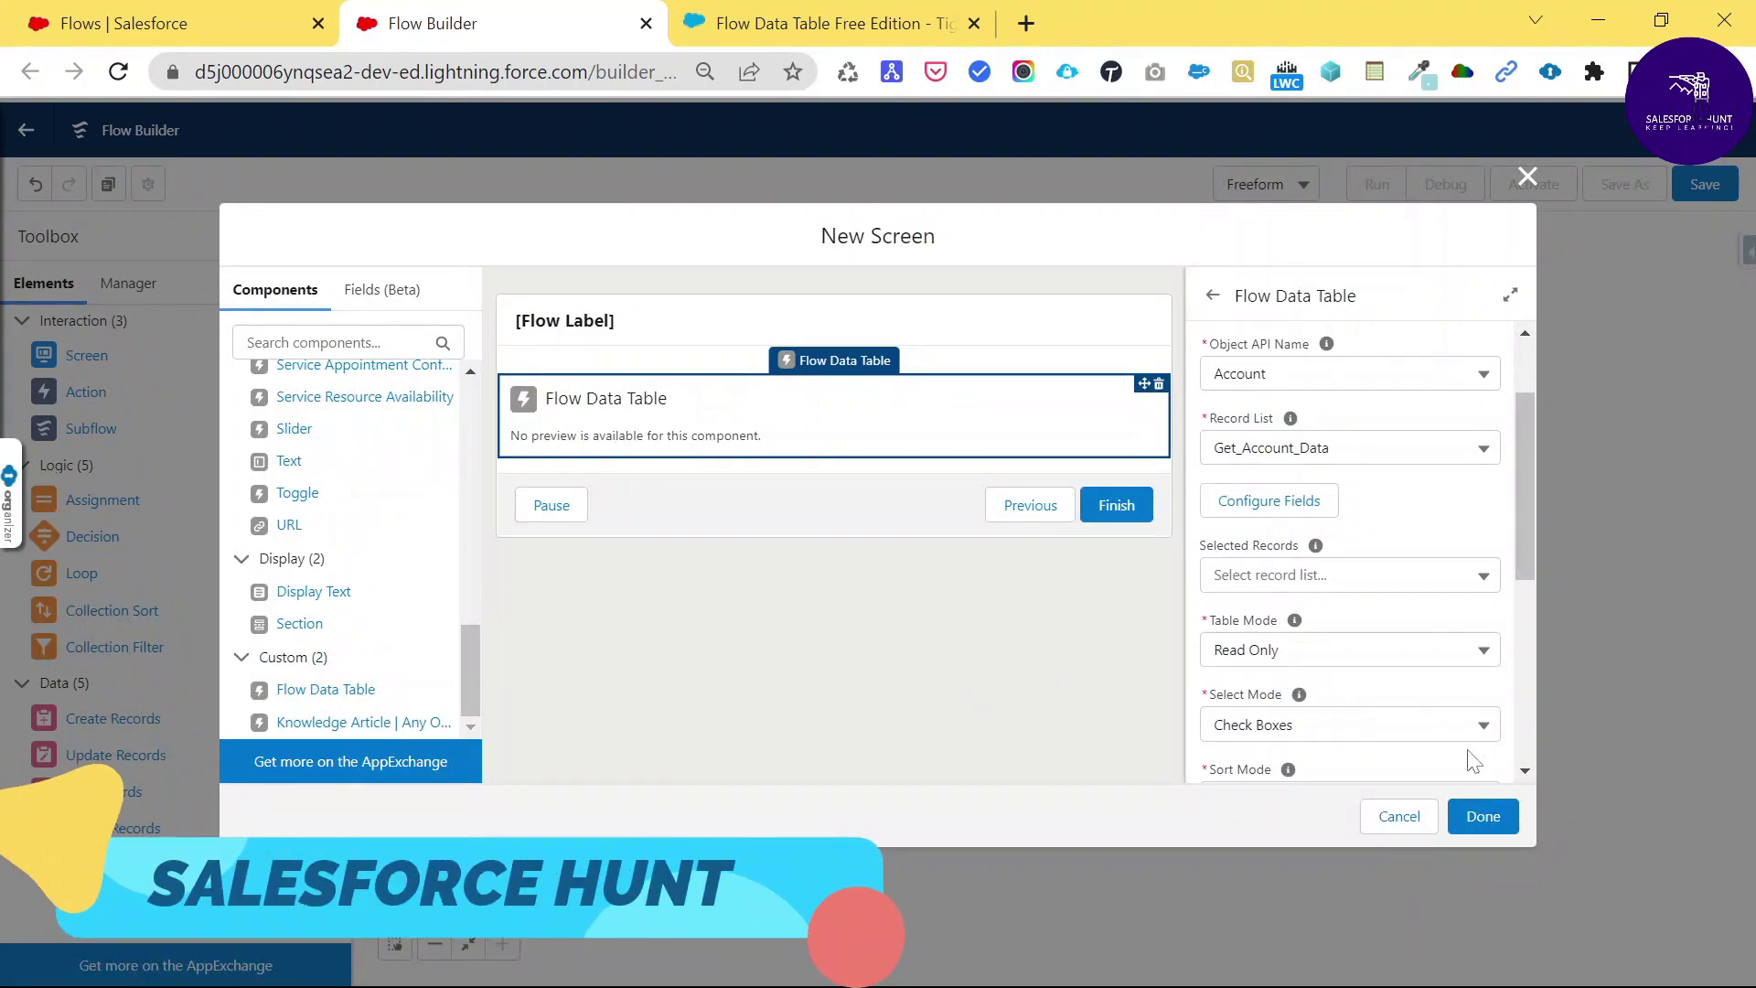
Review the remaining data table settings and choose Read Only as the Table Mode.
scroll(1402, 480, "down", 5)
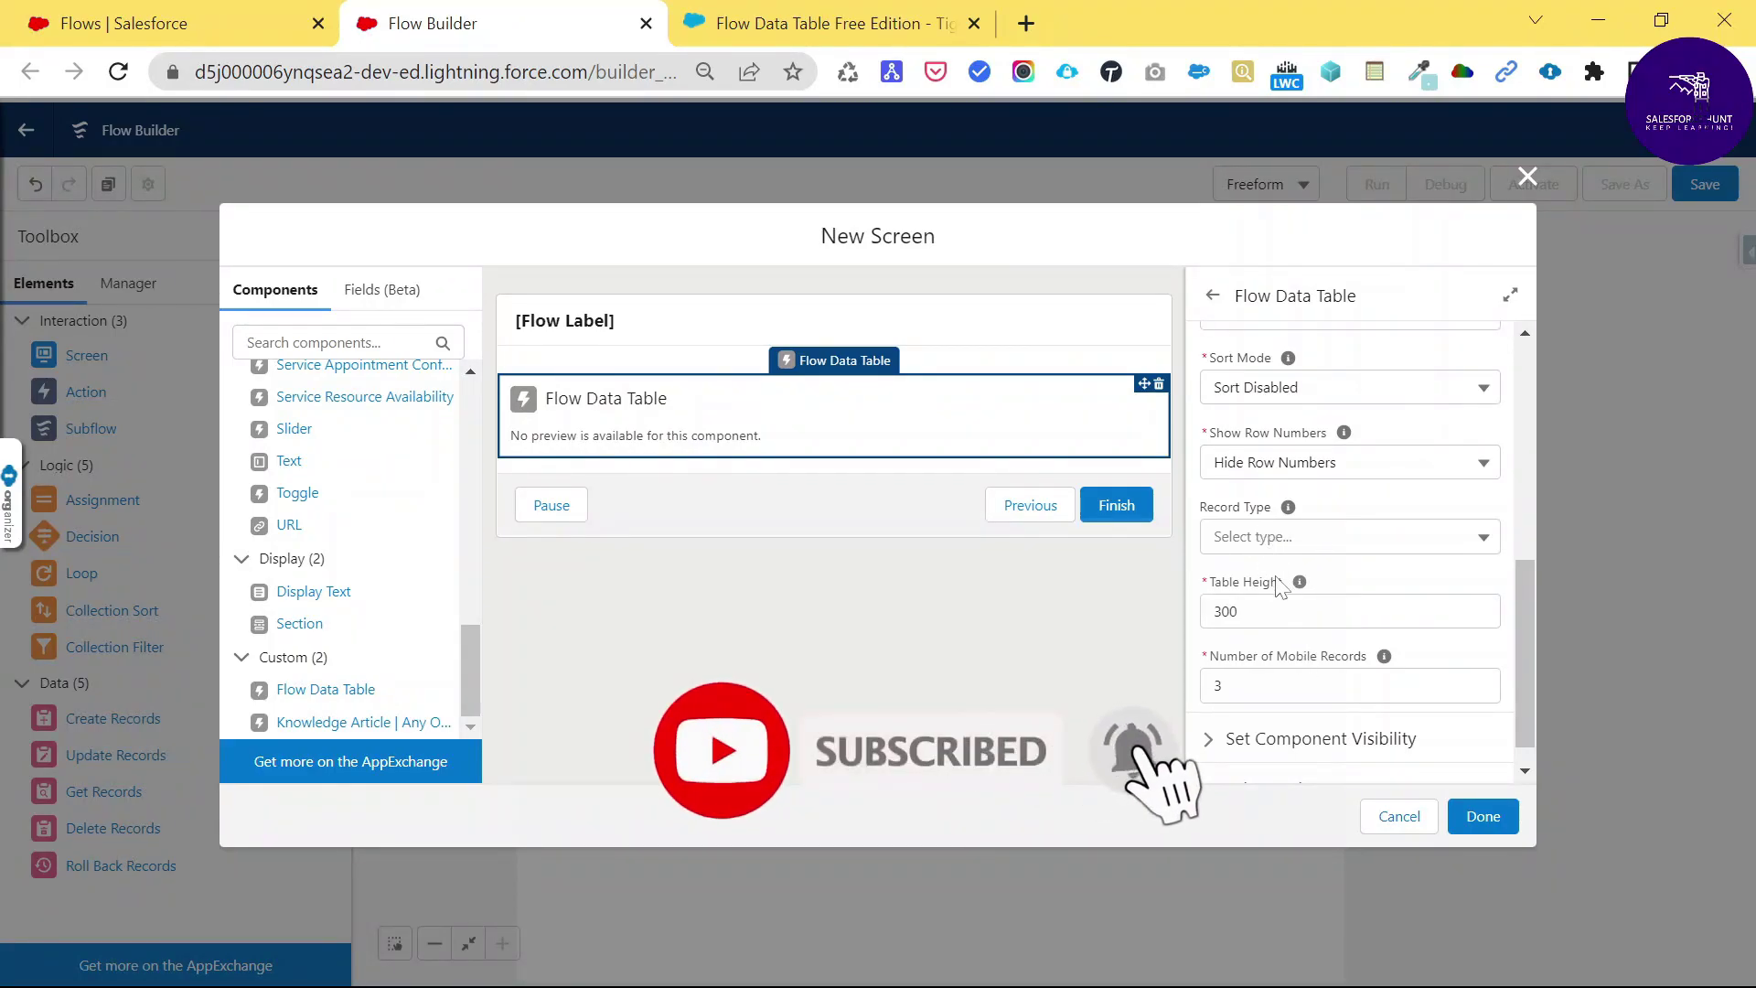
scroll(1359, 512, "up", 2)
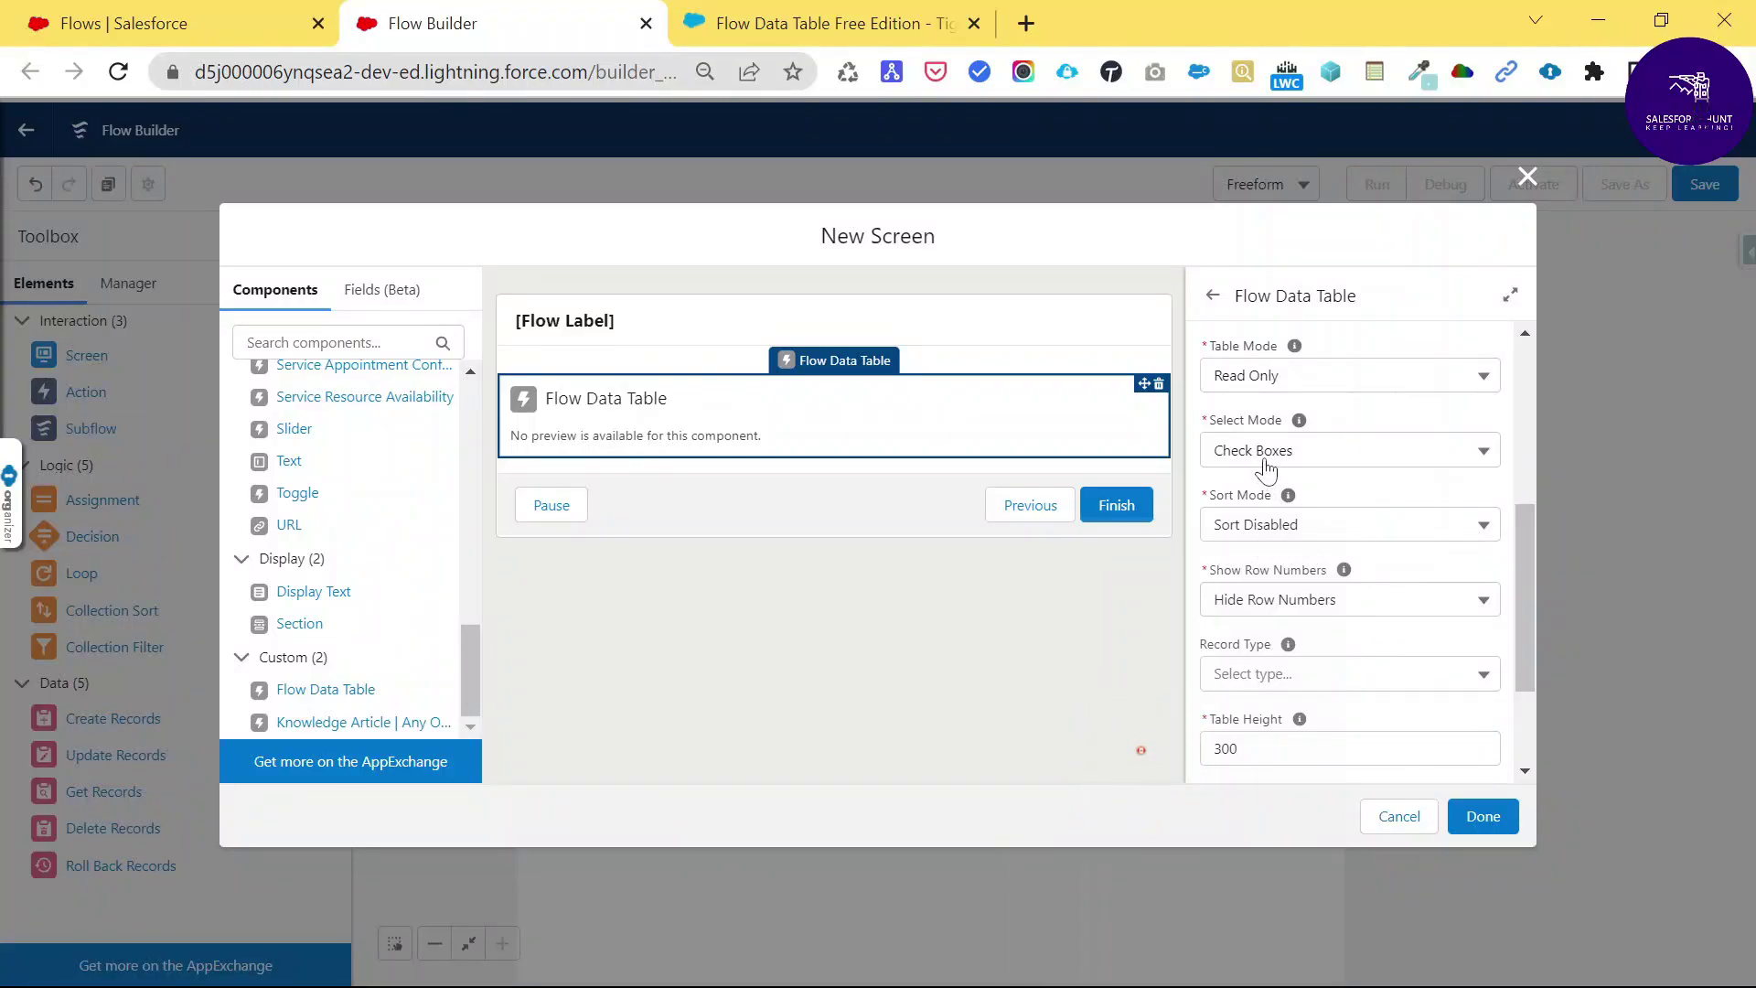
scroll(1232, 448, "up", 2)
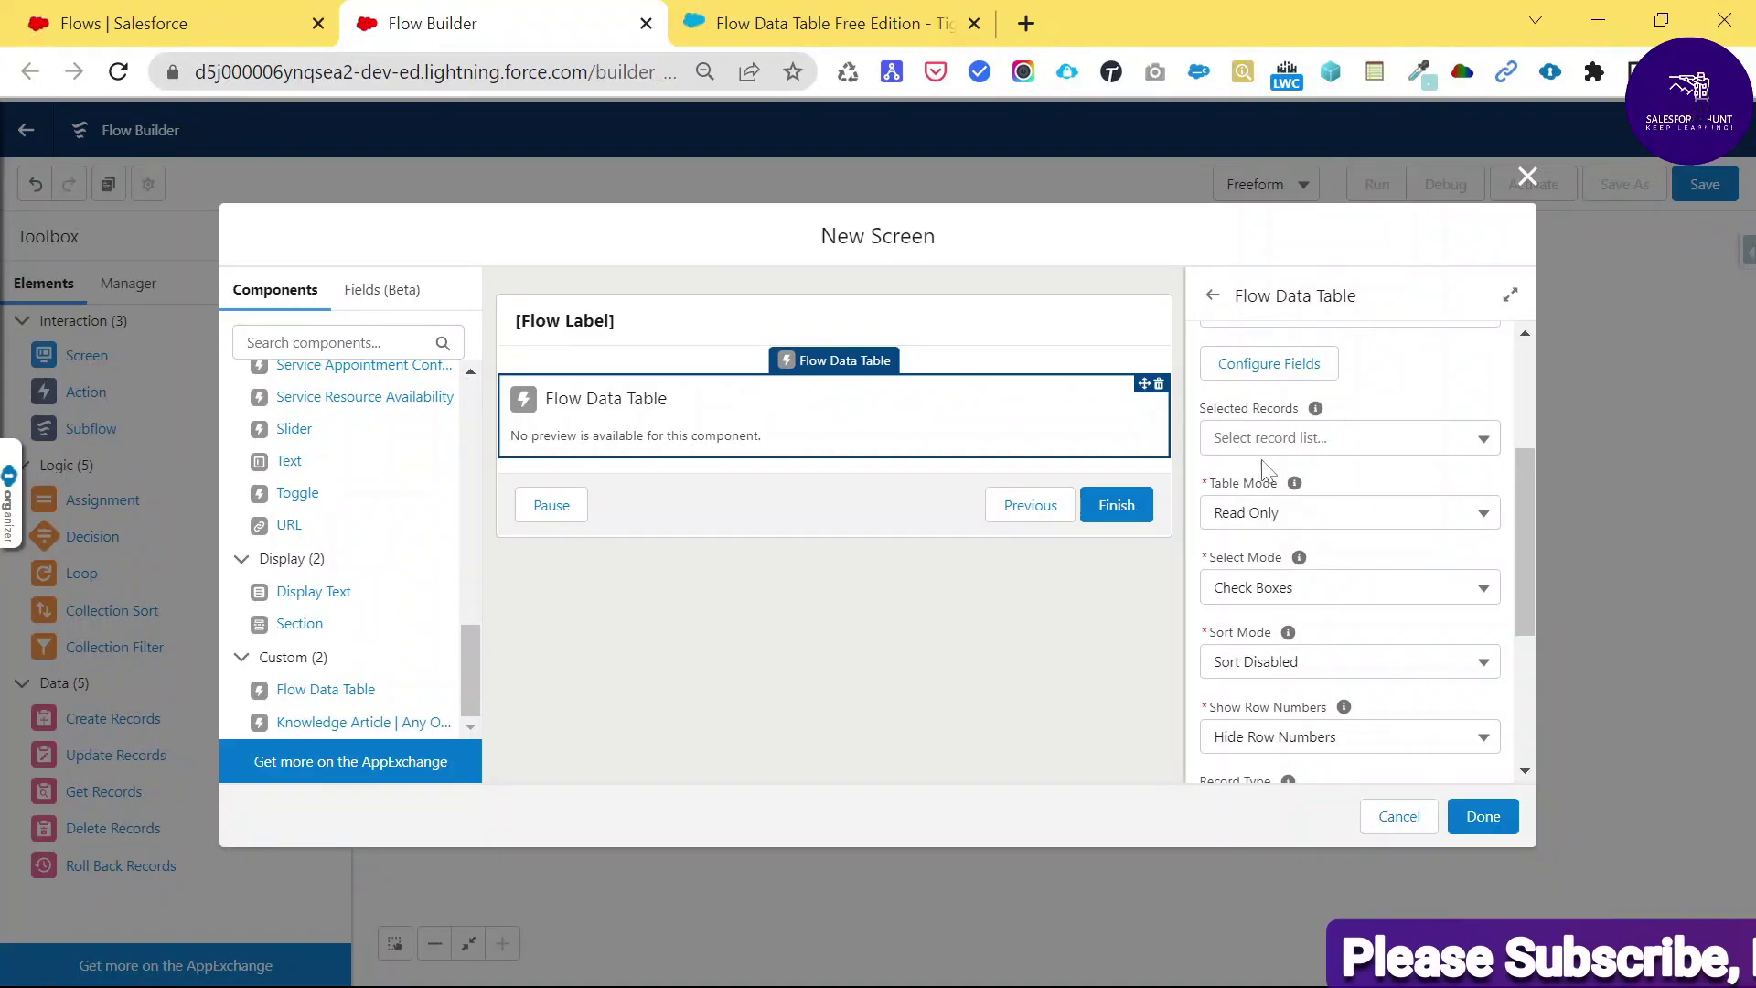
left_click(1286, 515)
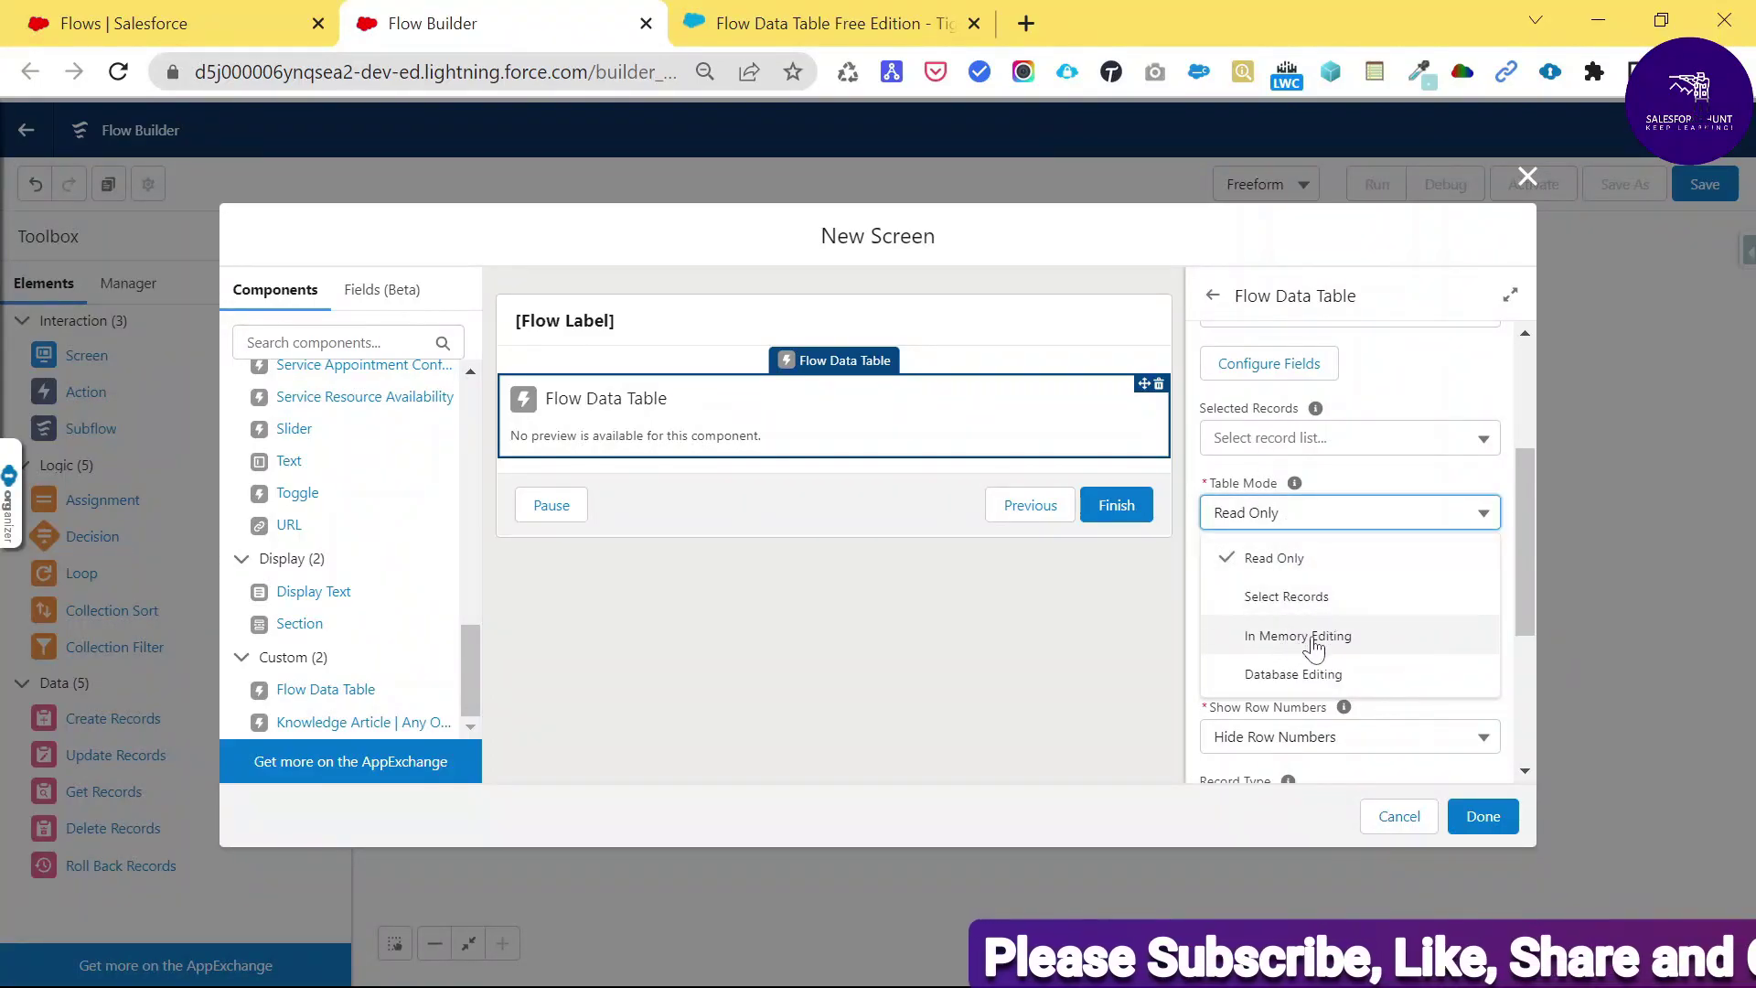
left_click(1294, 558)
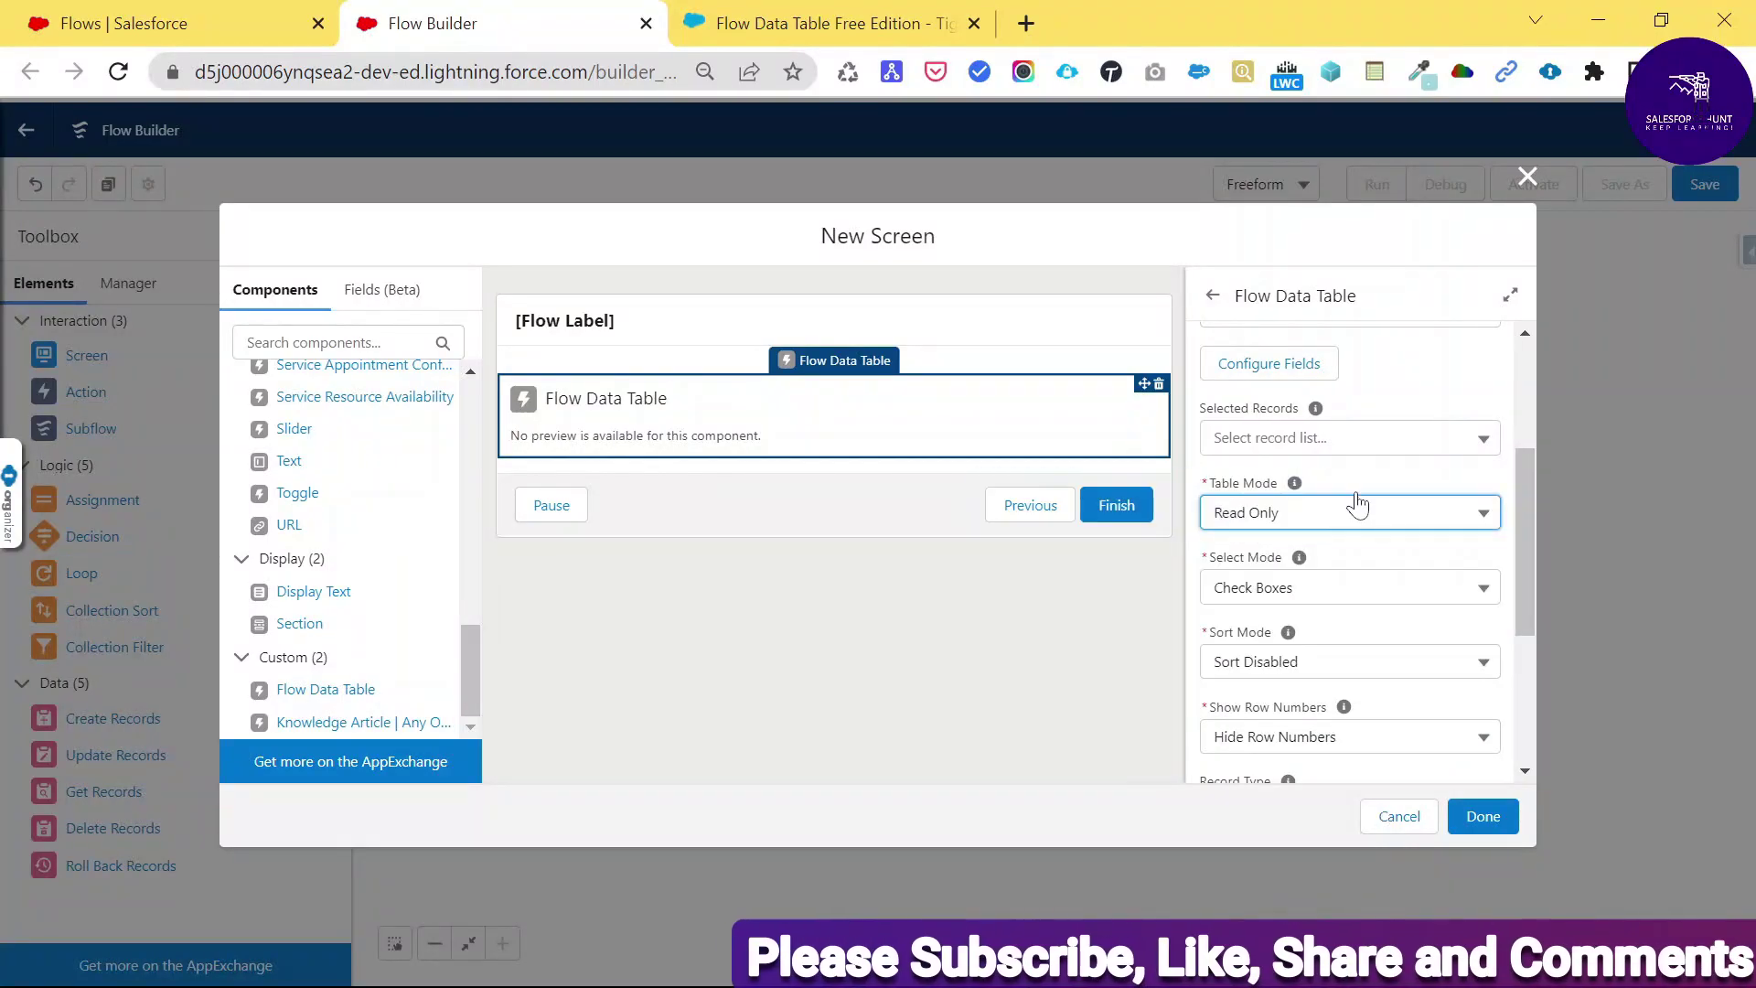
Finish the screen, connect Get Account Data to Show Account Data, and save the flow with the label Account Data Table Flow.
left_click(1491, 816)
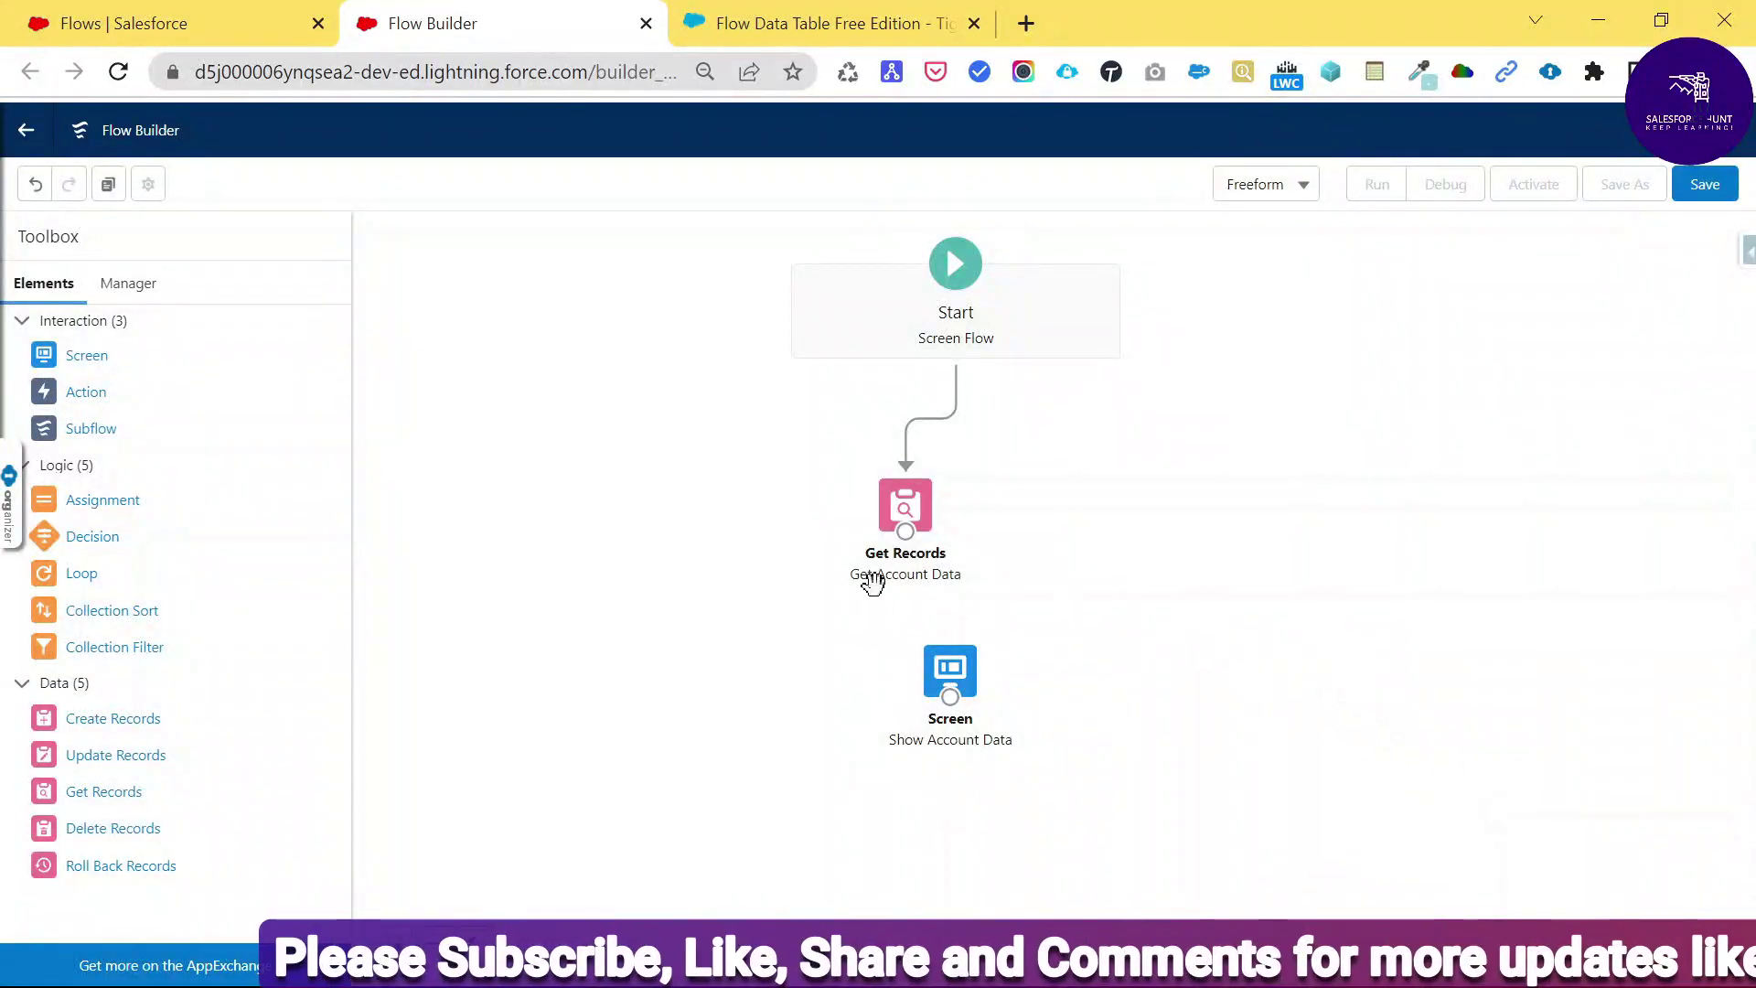
left_click_drag(906, 531, 960, 651)
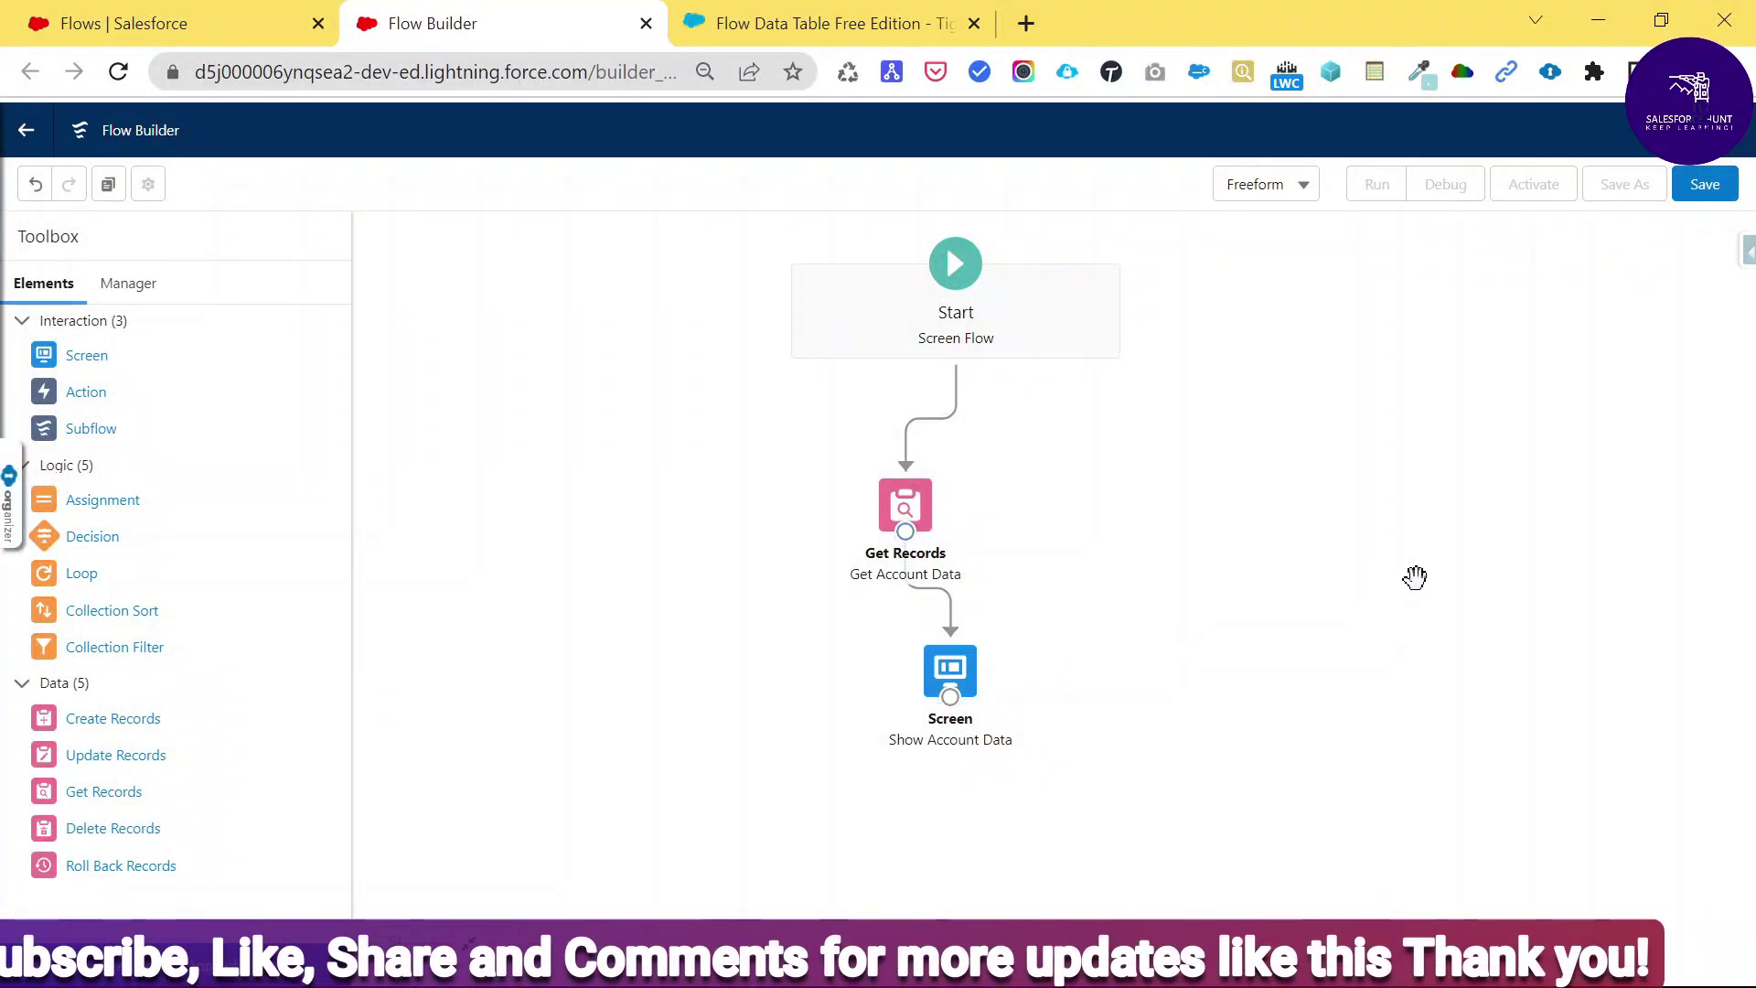
left_click(1706, 185)
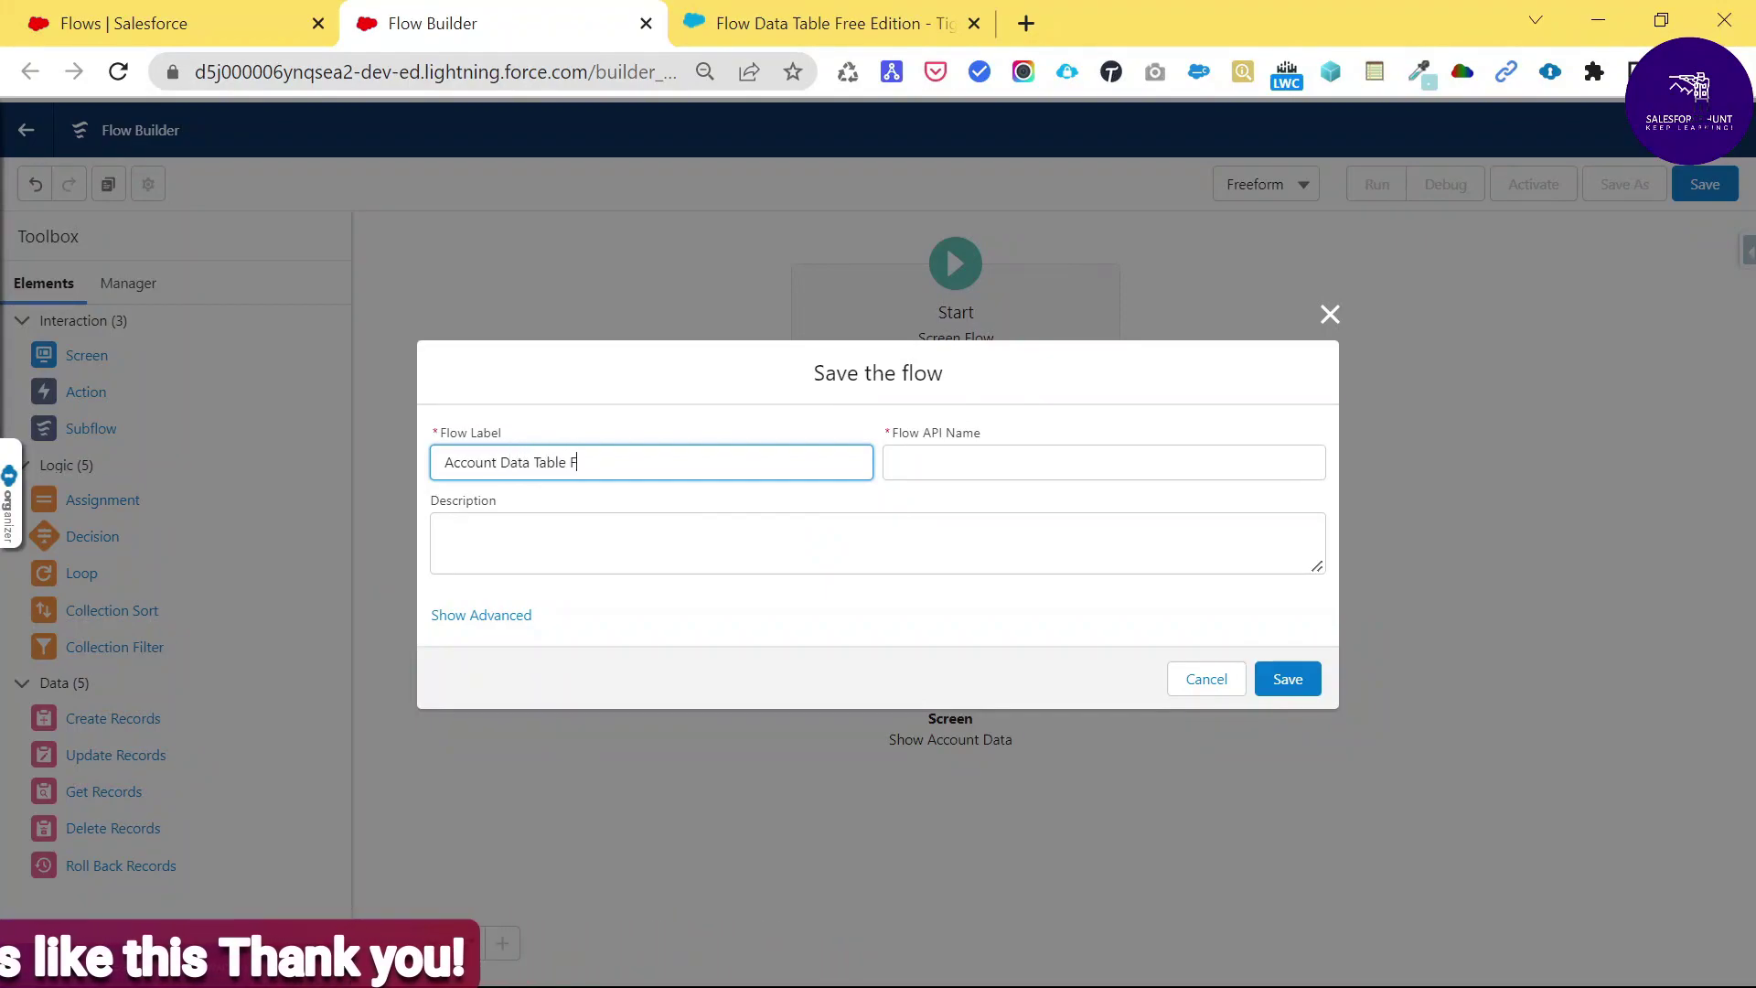
key("Tab")
left_click(1289, 543)
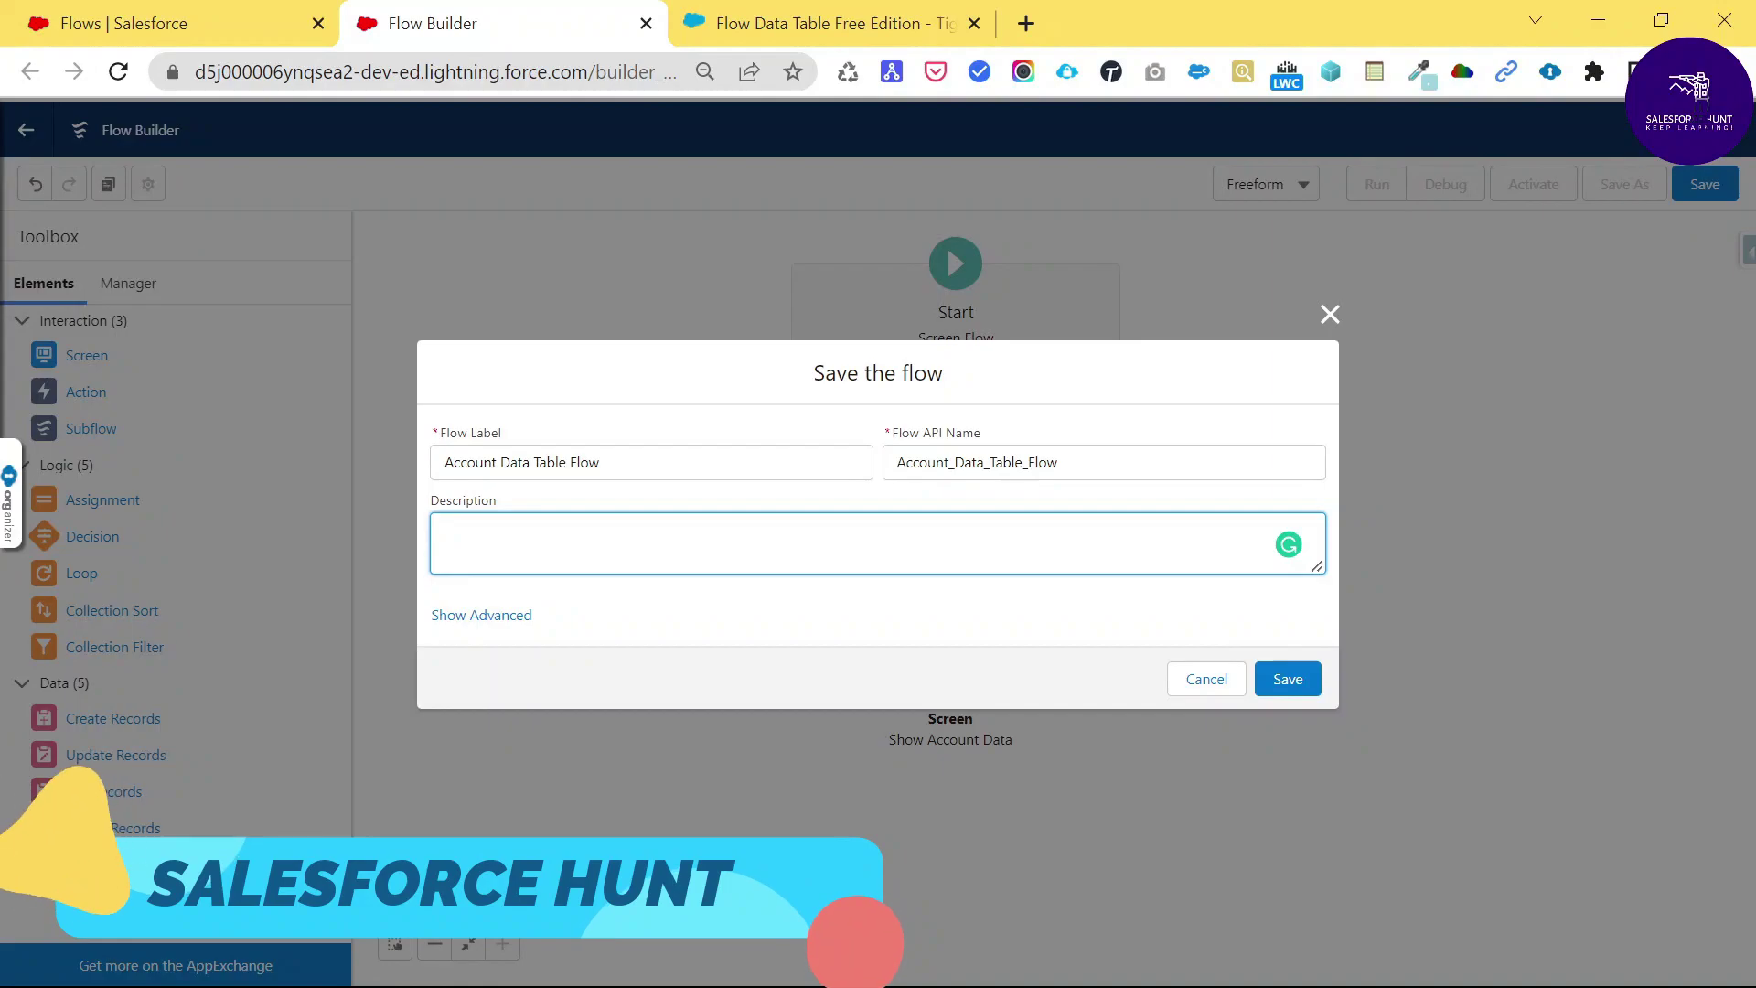
left_click(1307, 686)
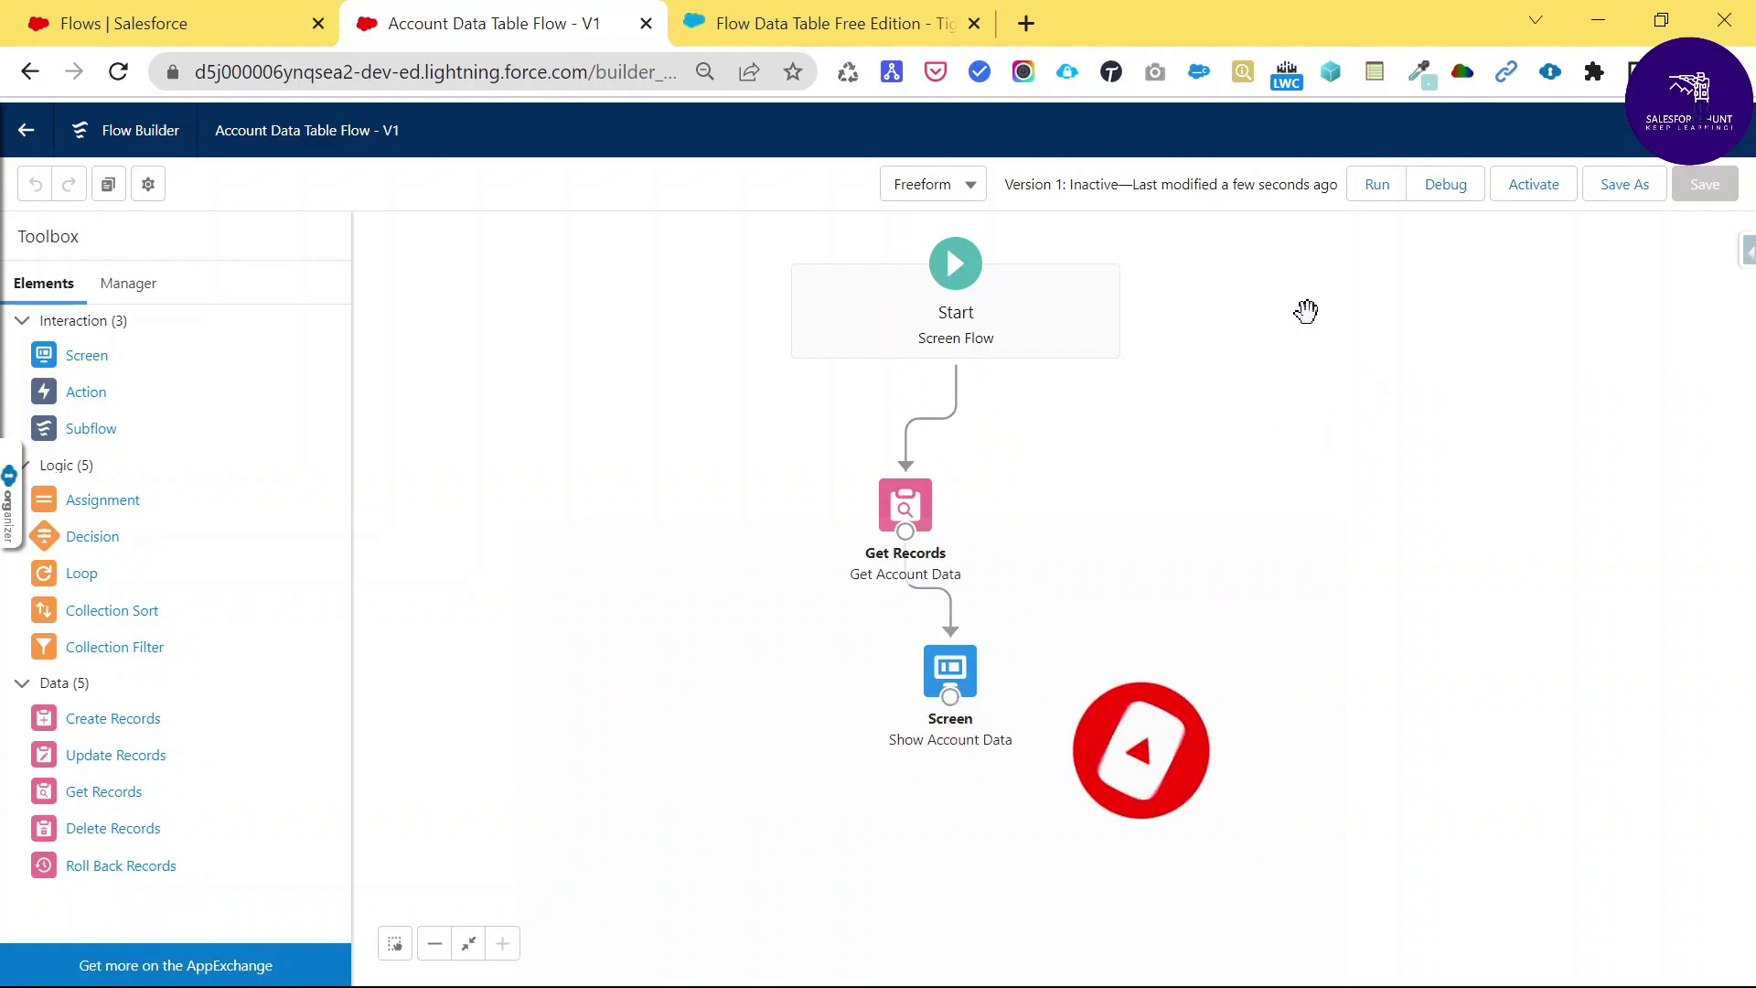
Run the flow and examine the account records in the data table down to the last row.
left_click(1375, 191)
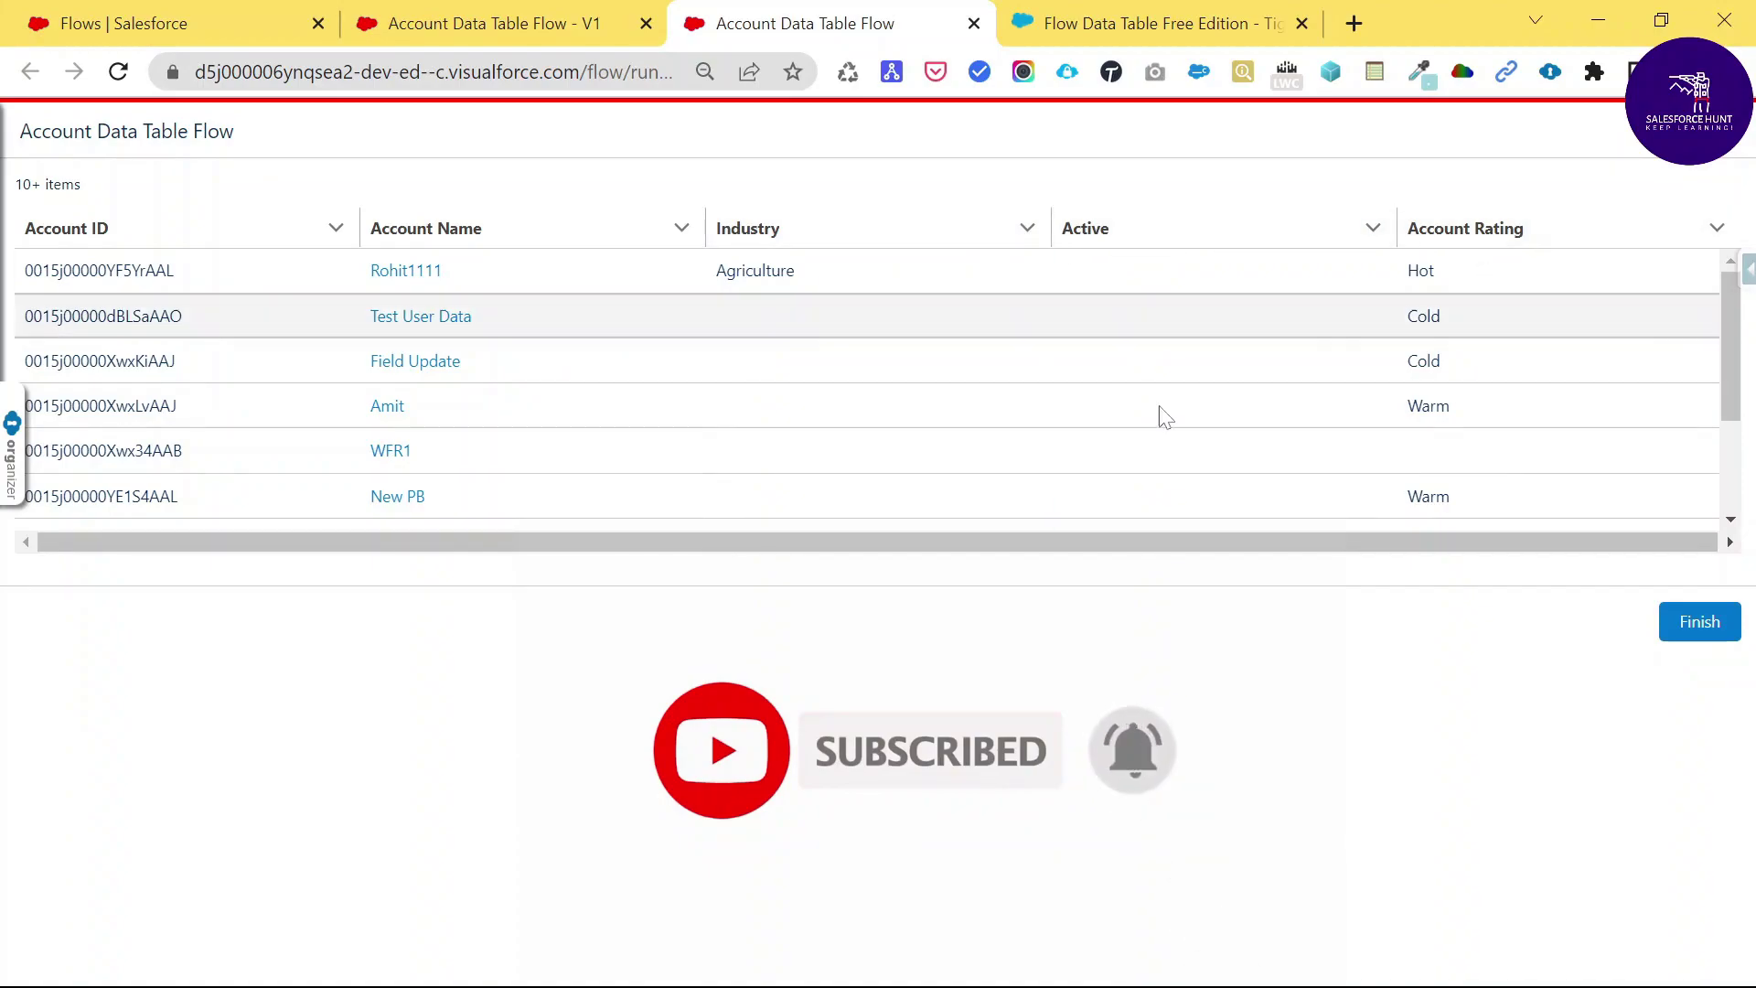
scroll(1180, 440, "down", 2)
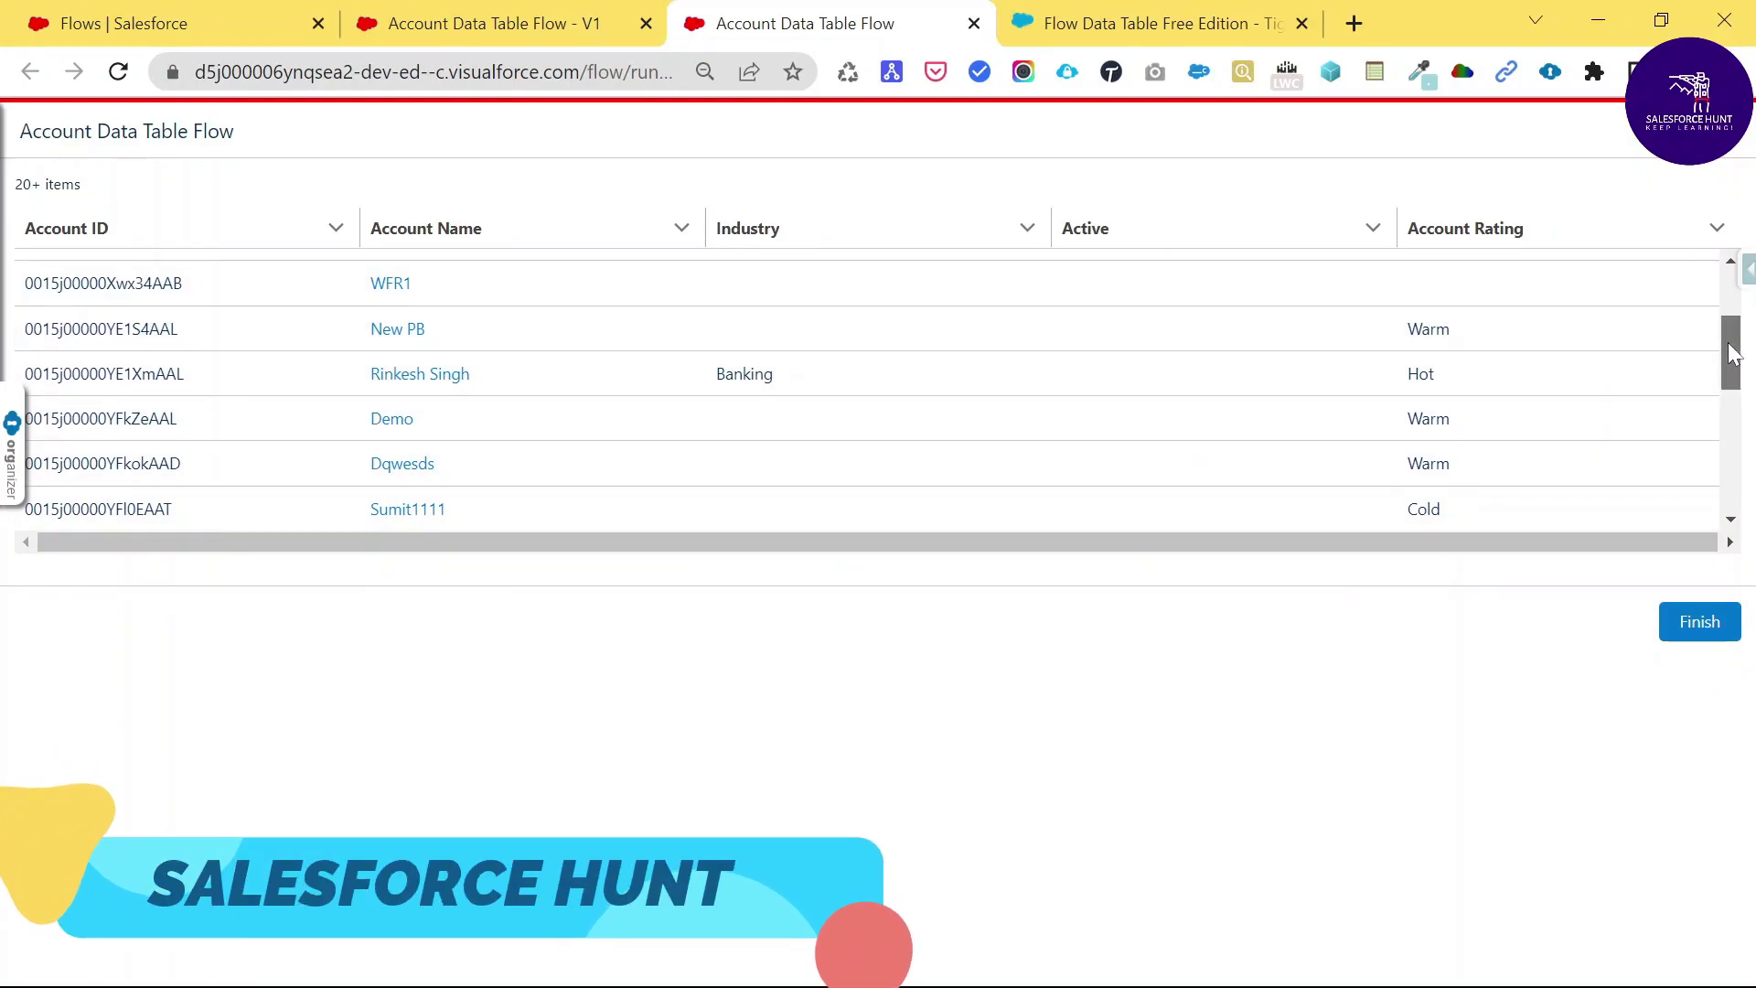
left_click_drag(1732, 352, 1729, 514)
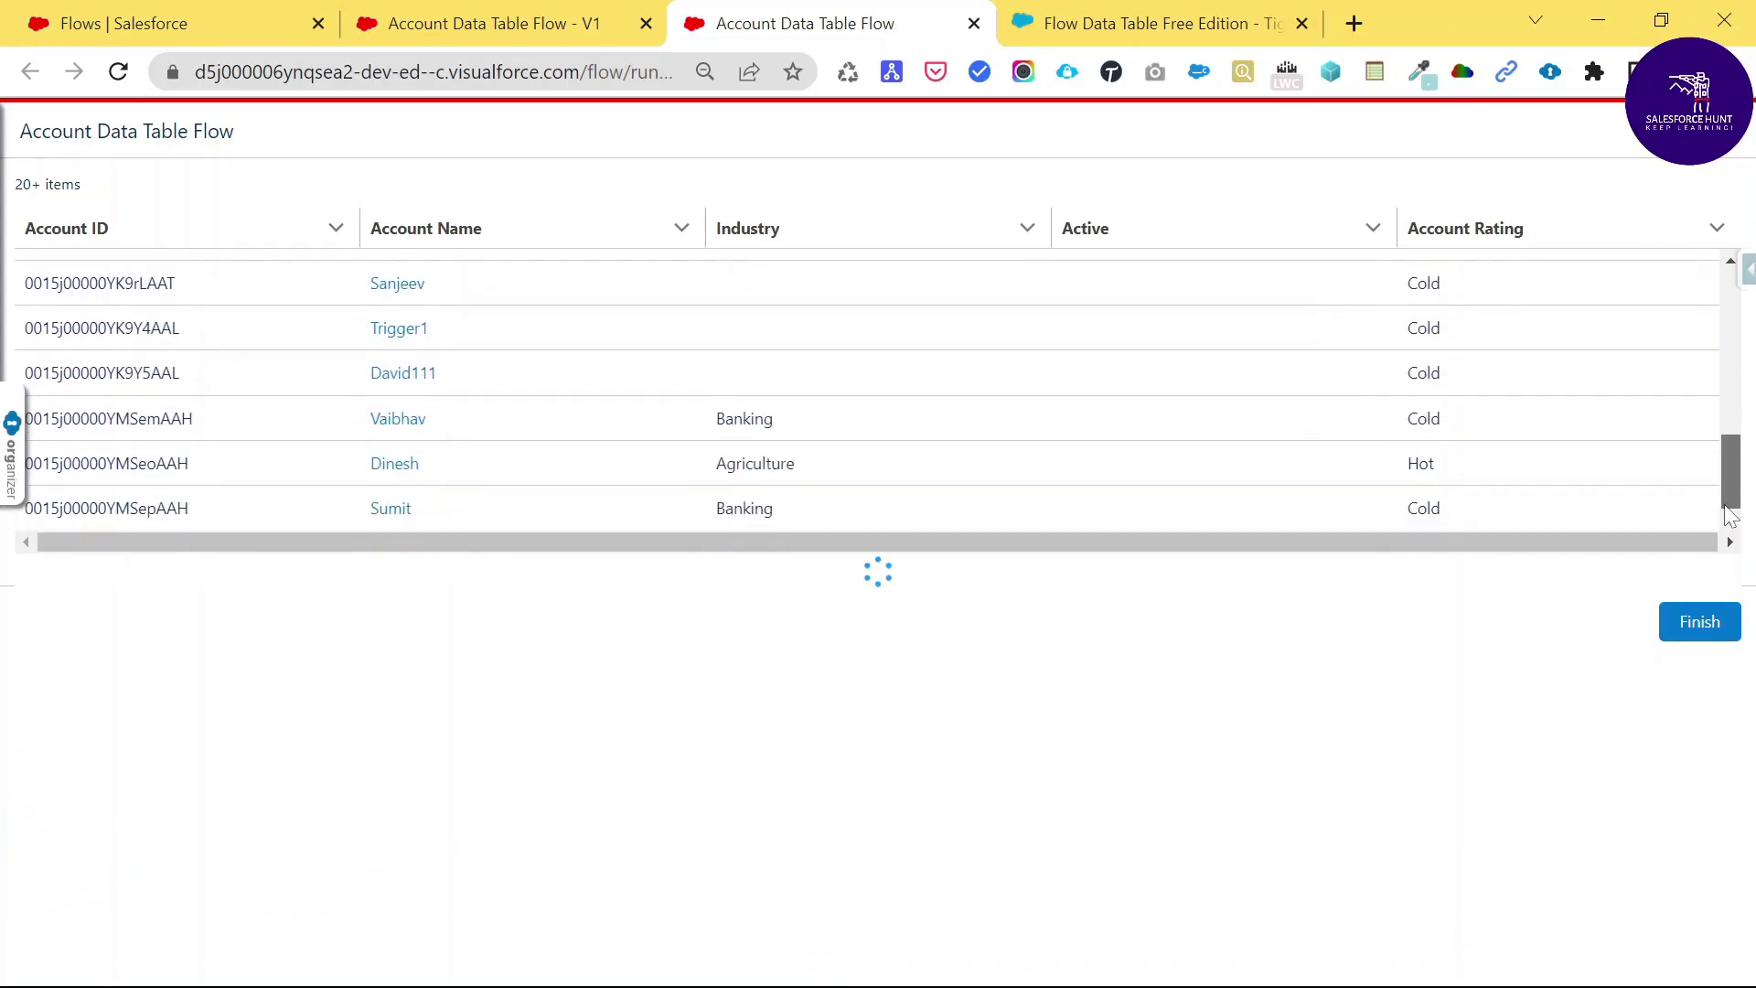
left_click_drag(1730, 403, 1733, 498)
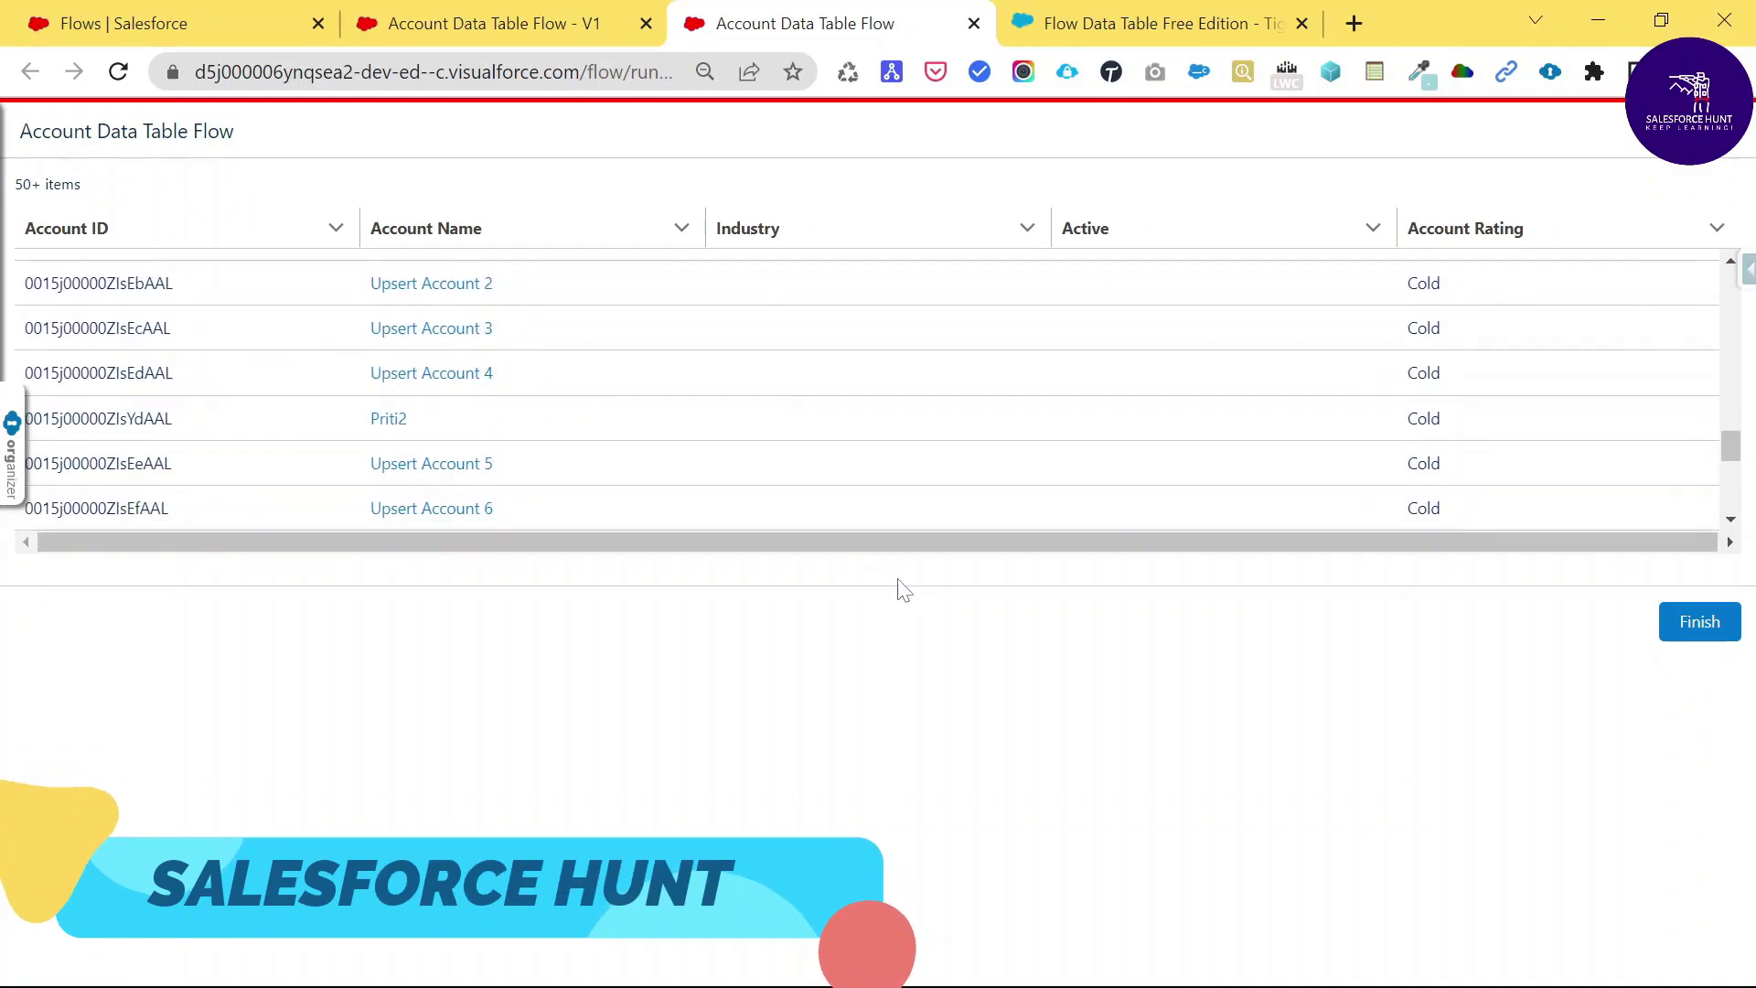
scroll(1697, 448, "down", 10)
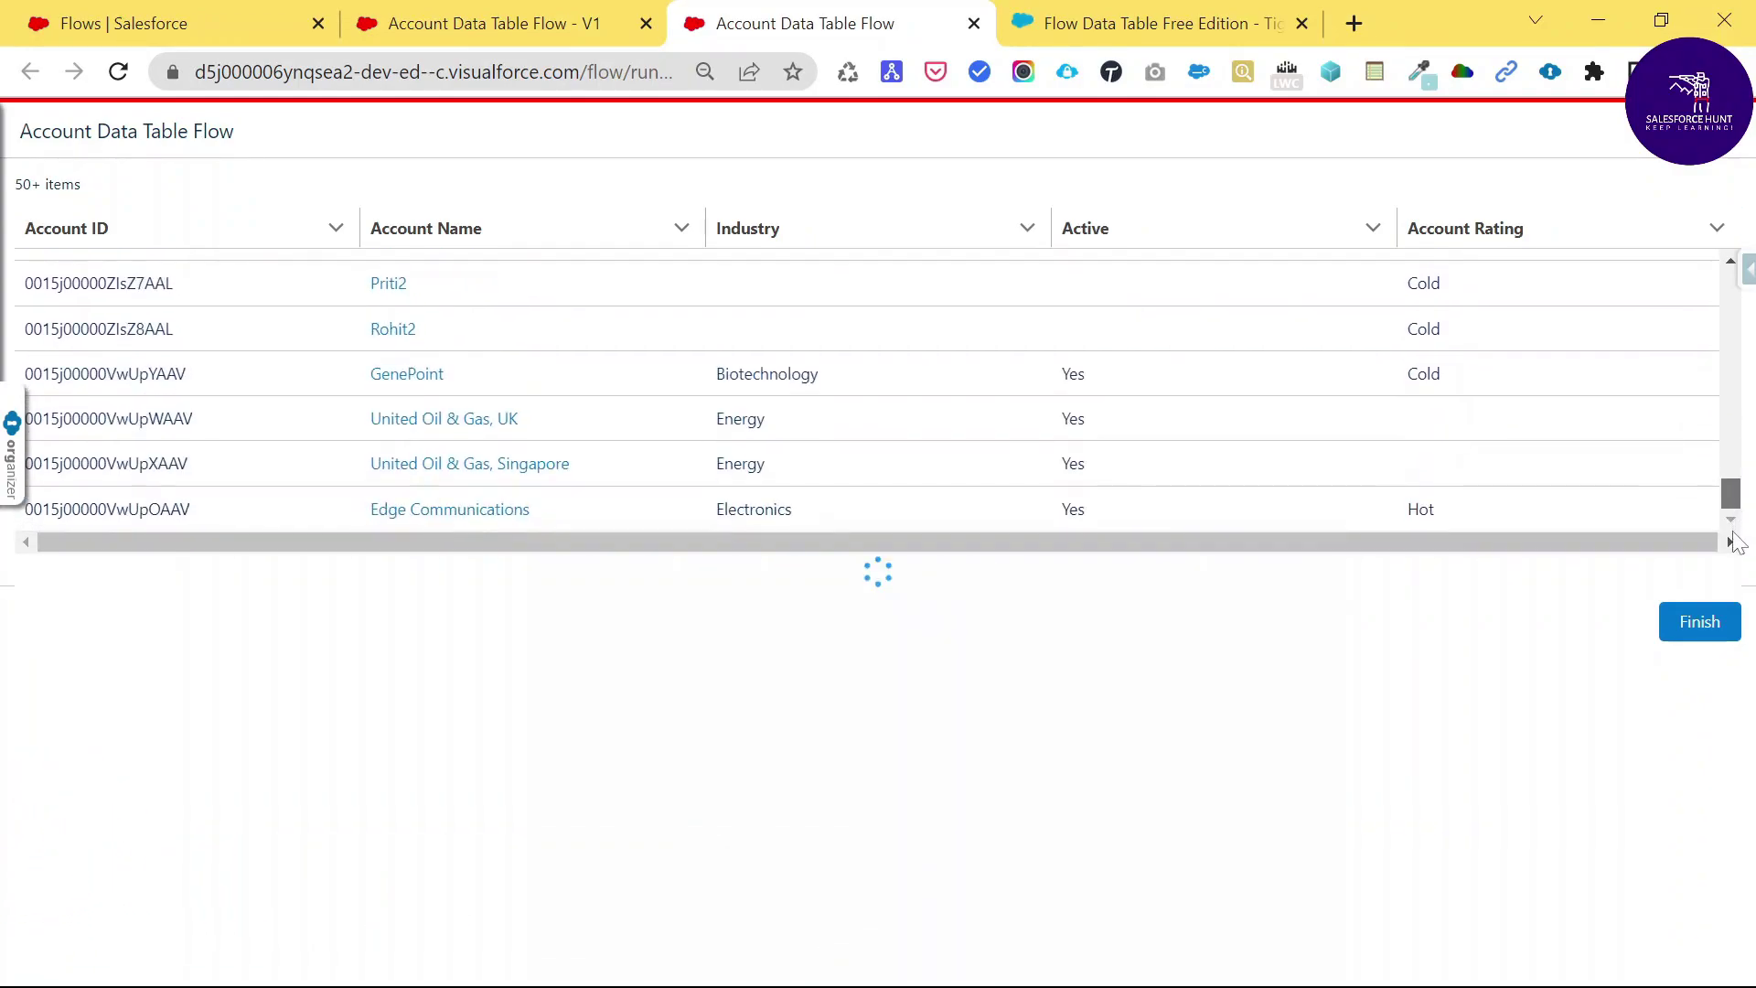
scroll(988, 448, "down", 10)
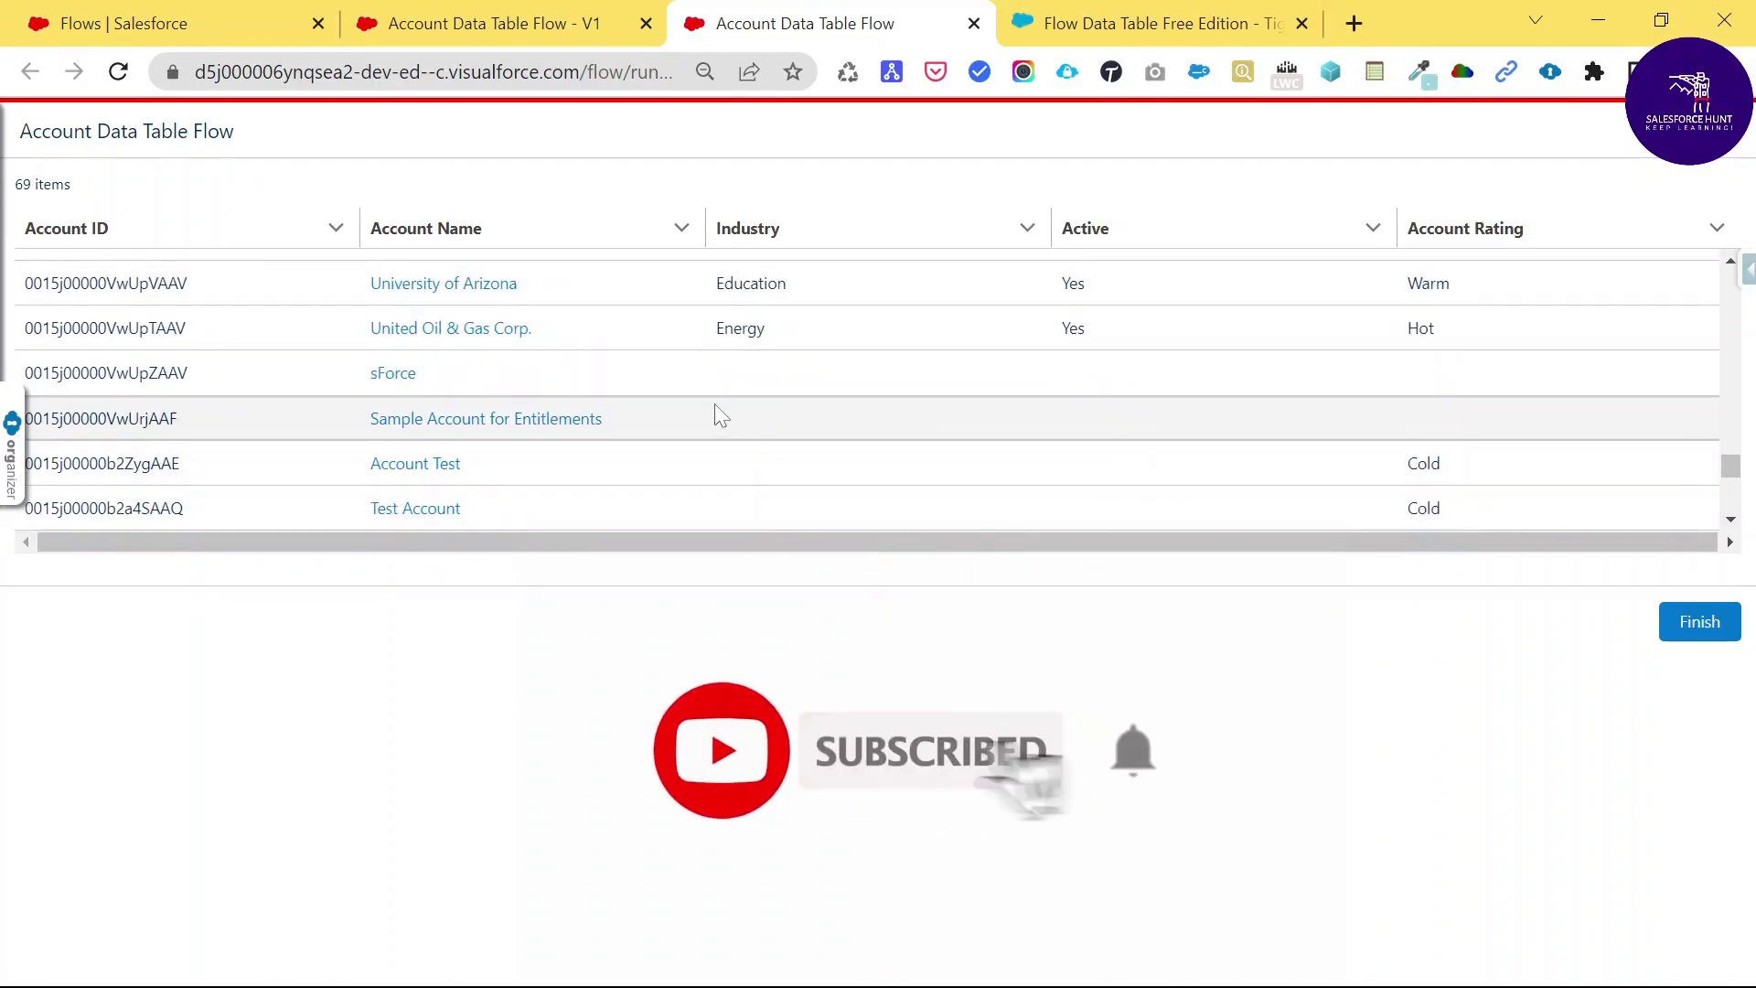
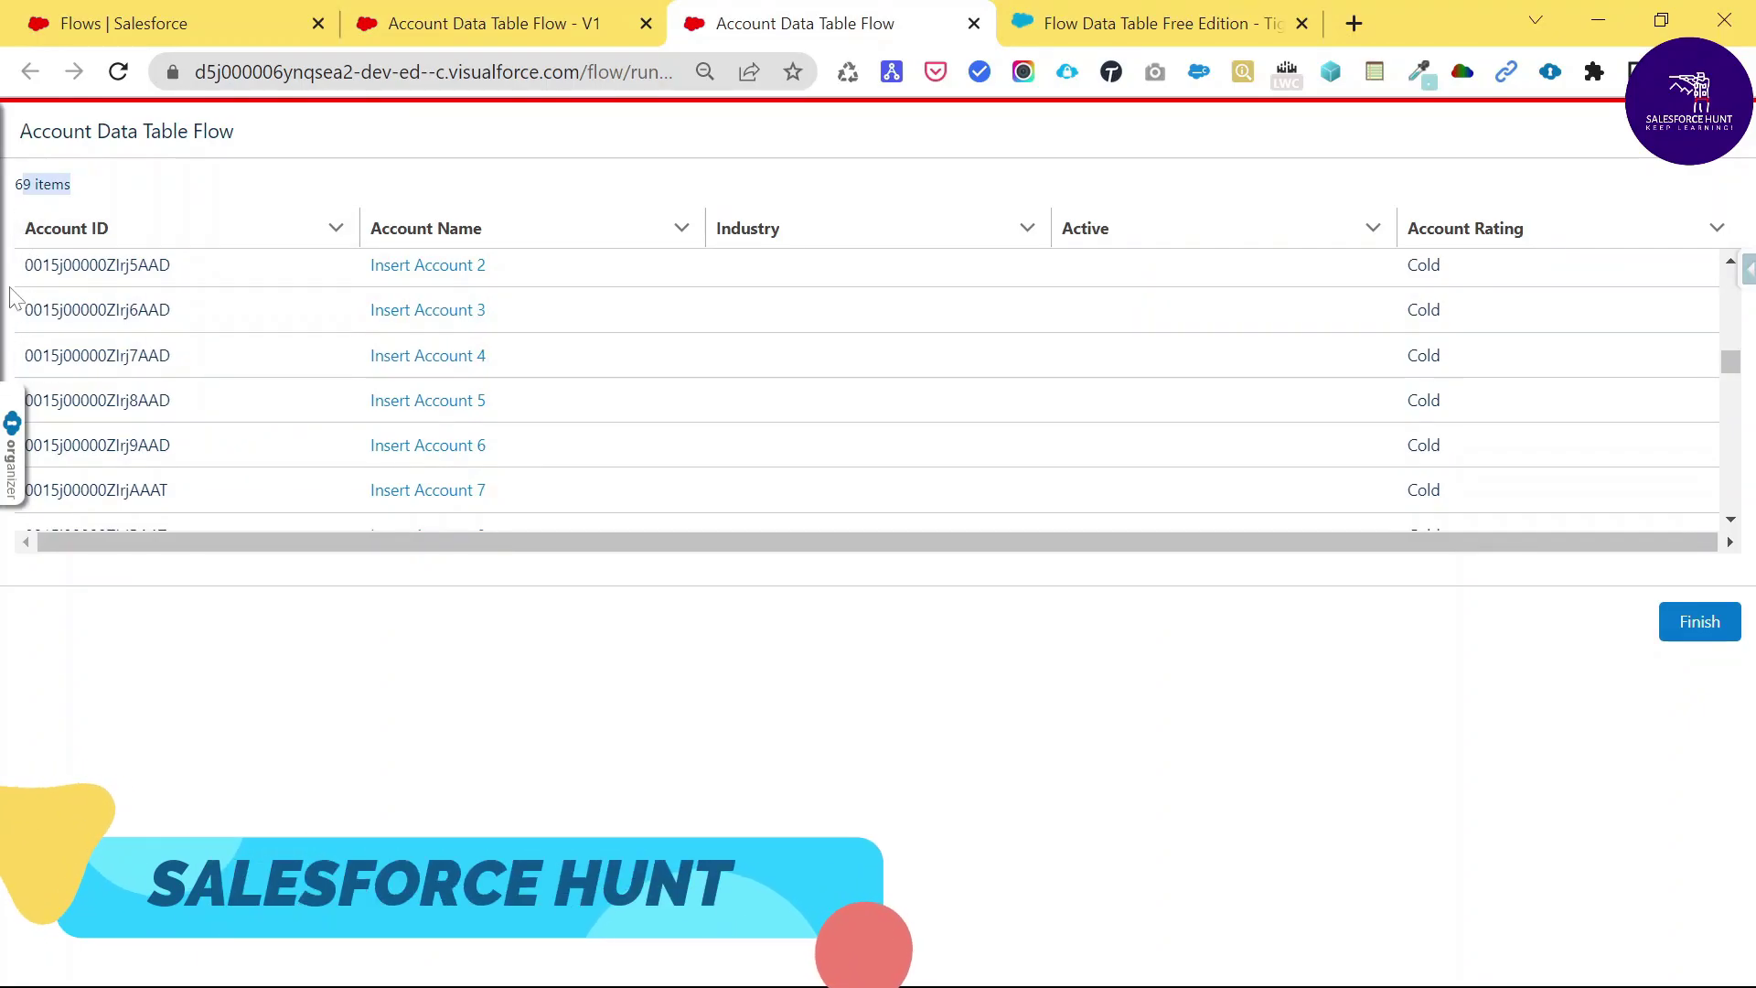
Set the data table on the Show Account Data screen to Show Row Numbers and save the flow.
left_click(487, 11)
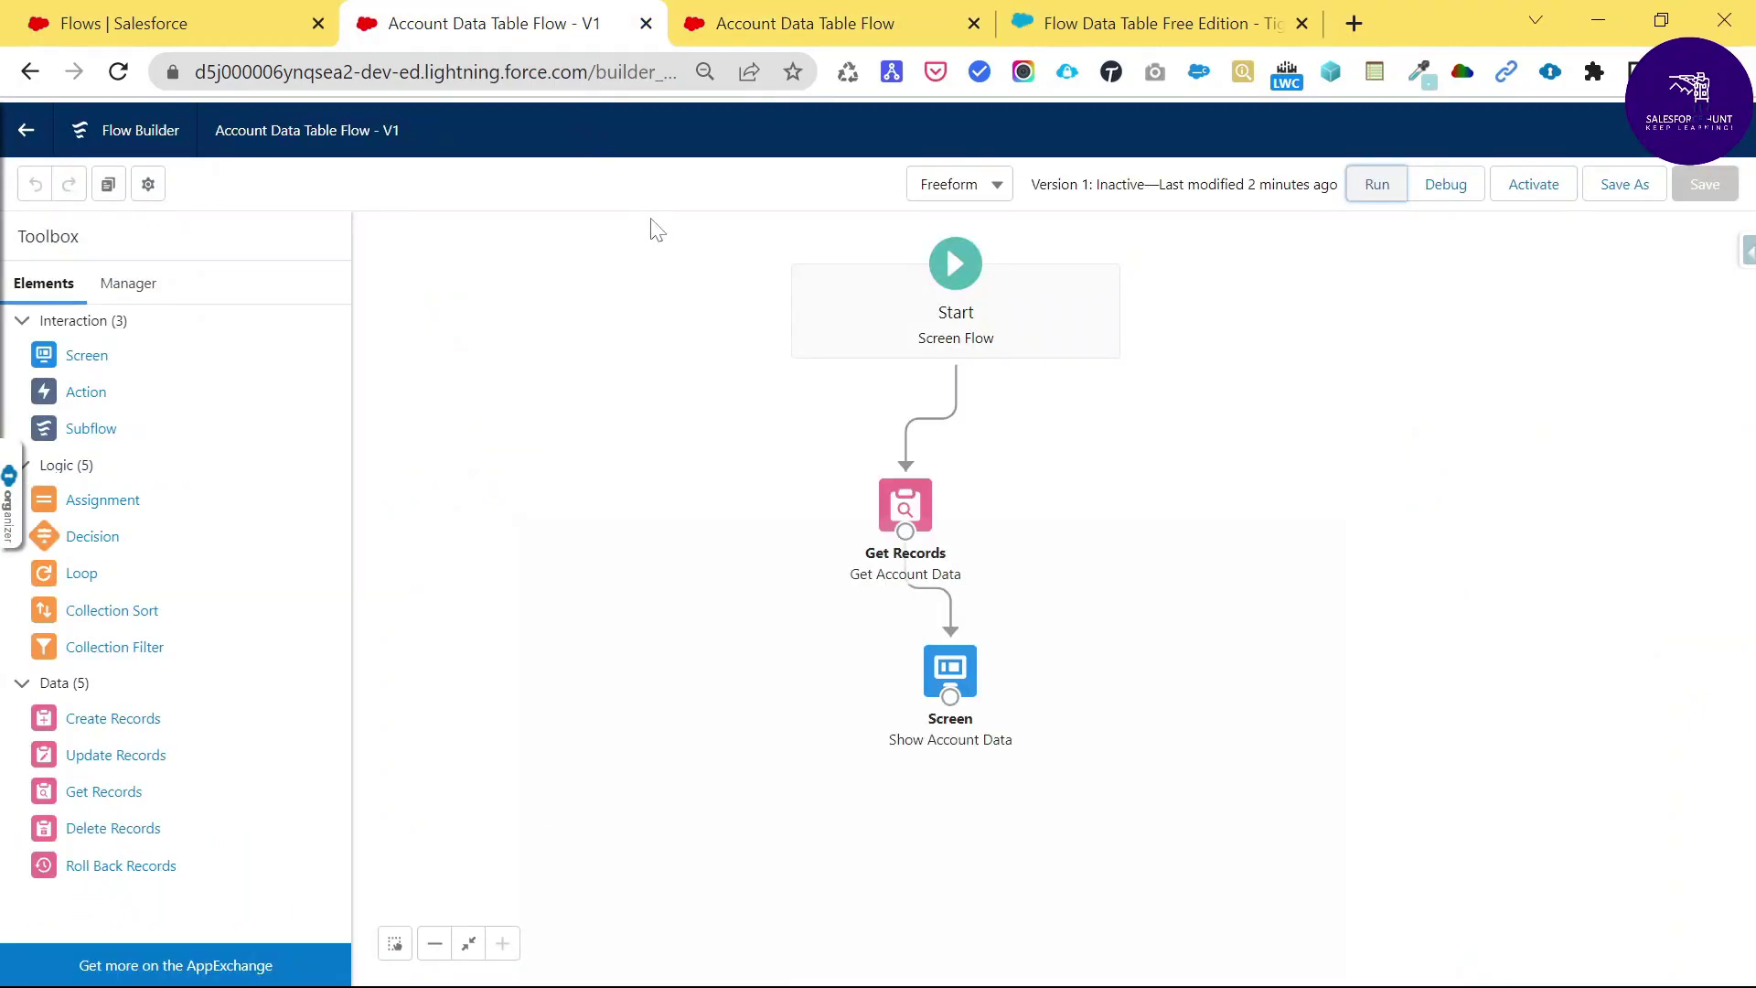
double_click(975, 660)
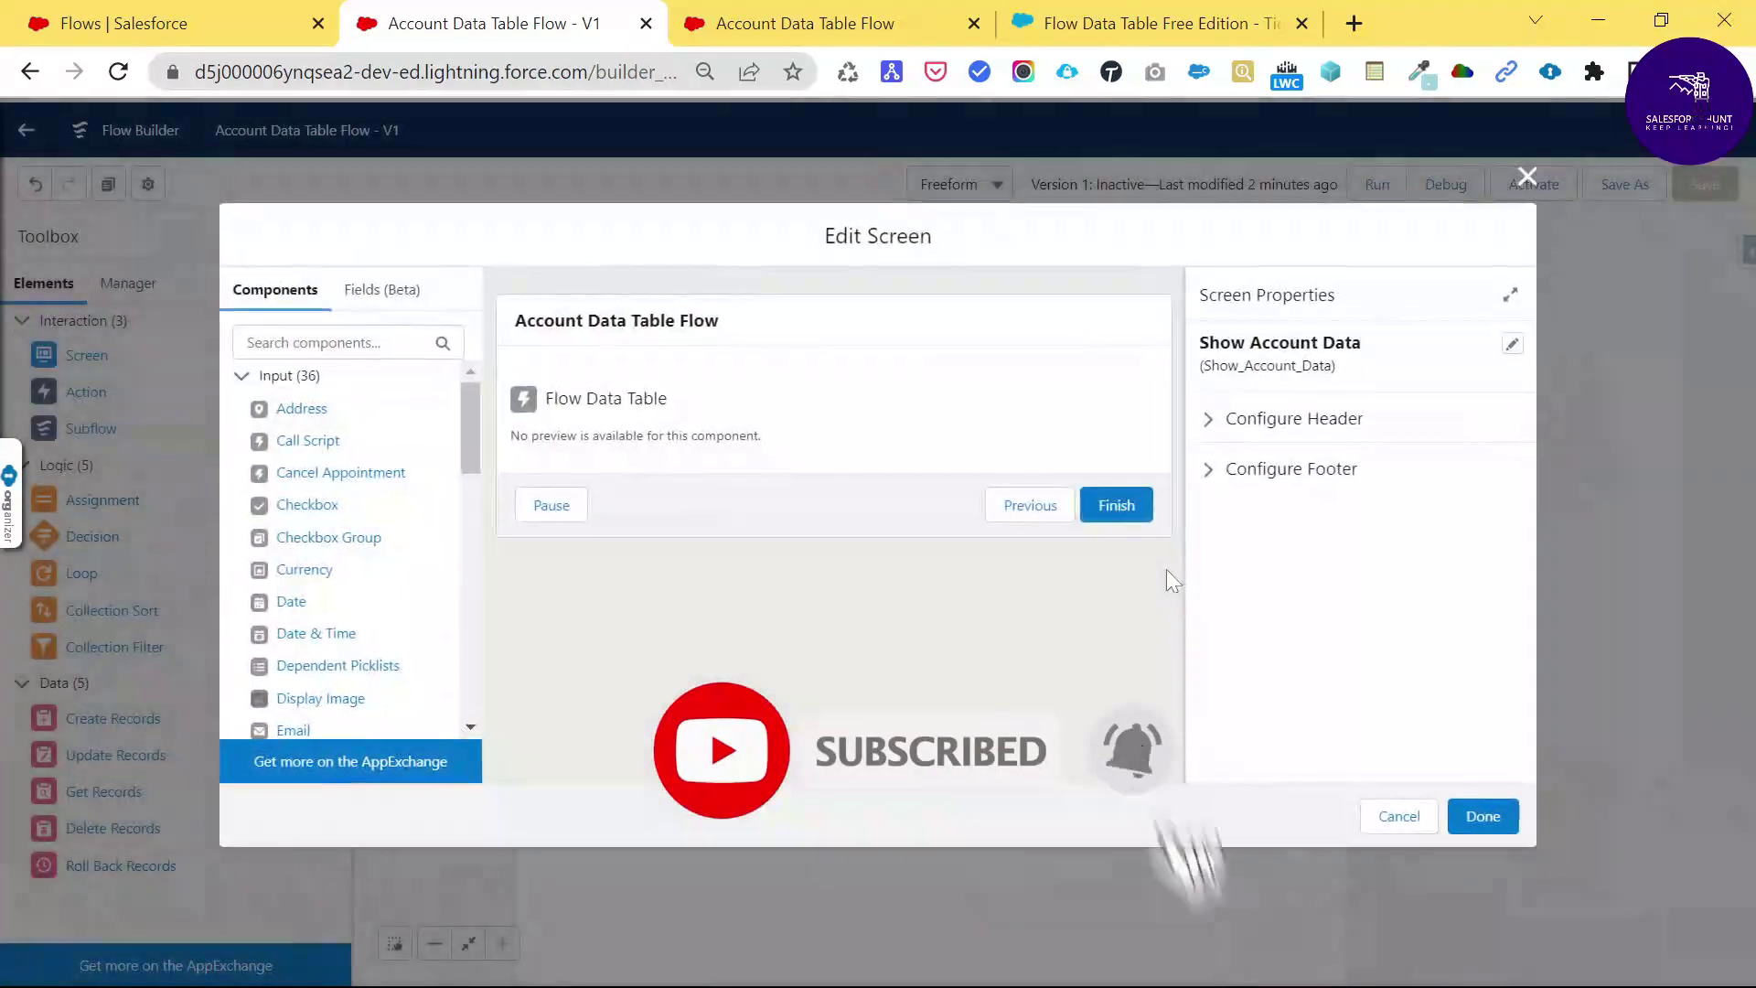
left_click(640, 398)
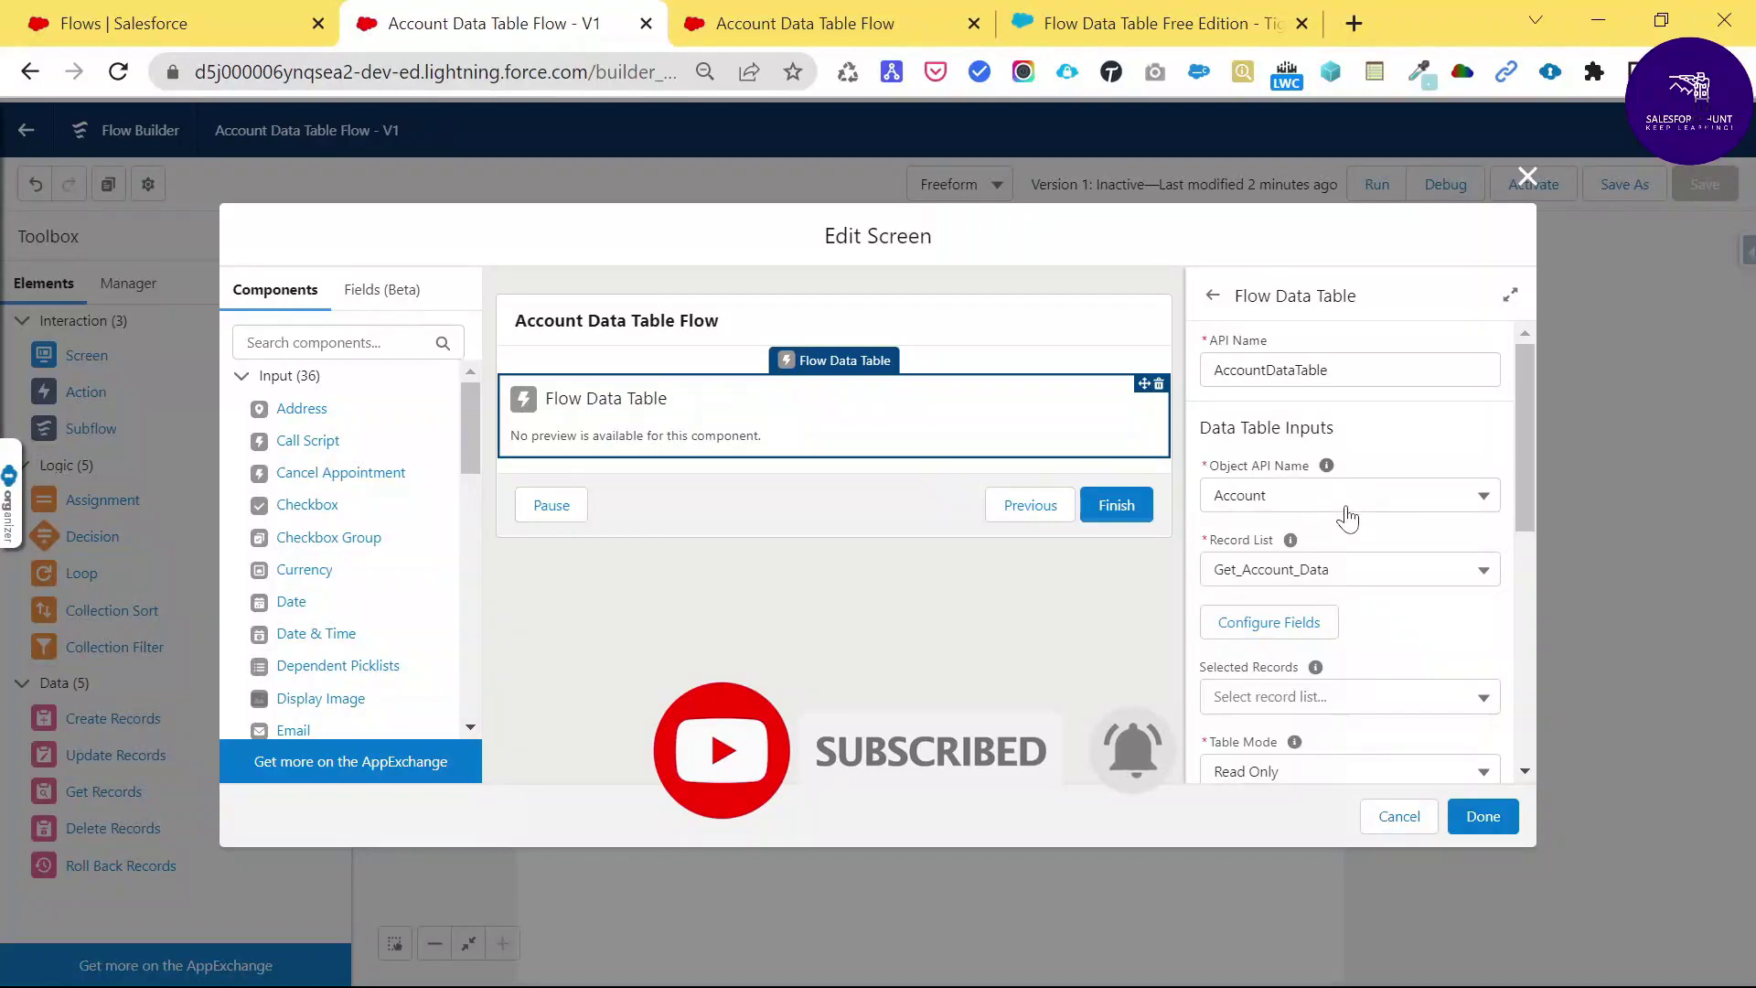
scroll(1345, 549, "down", 6)
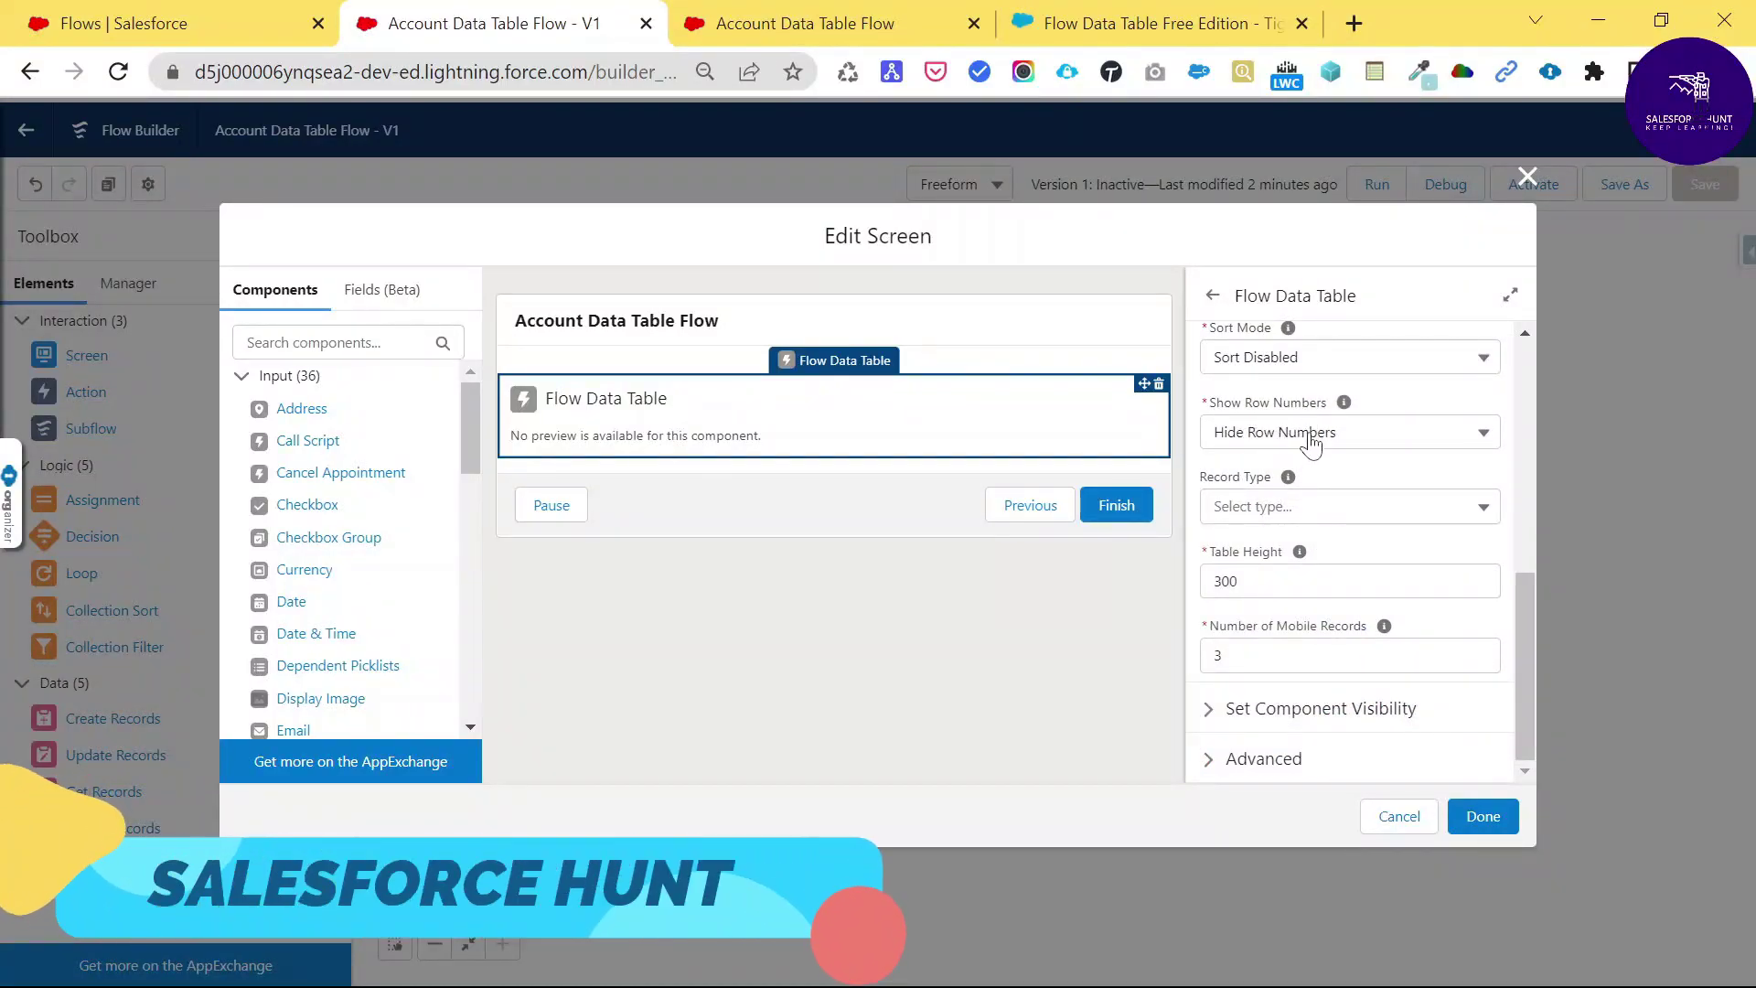
left_click(1284, 439)
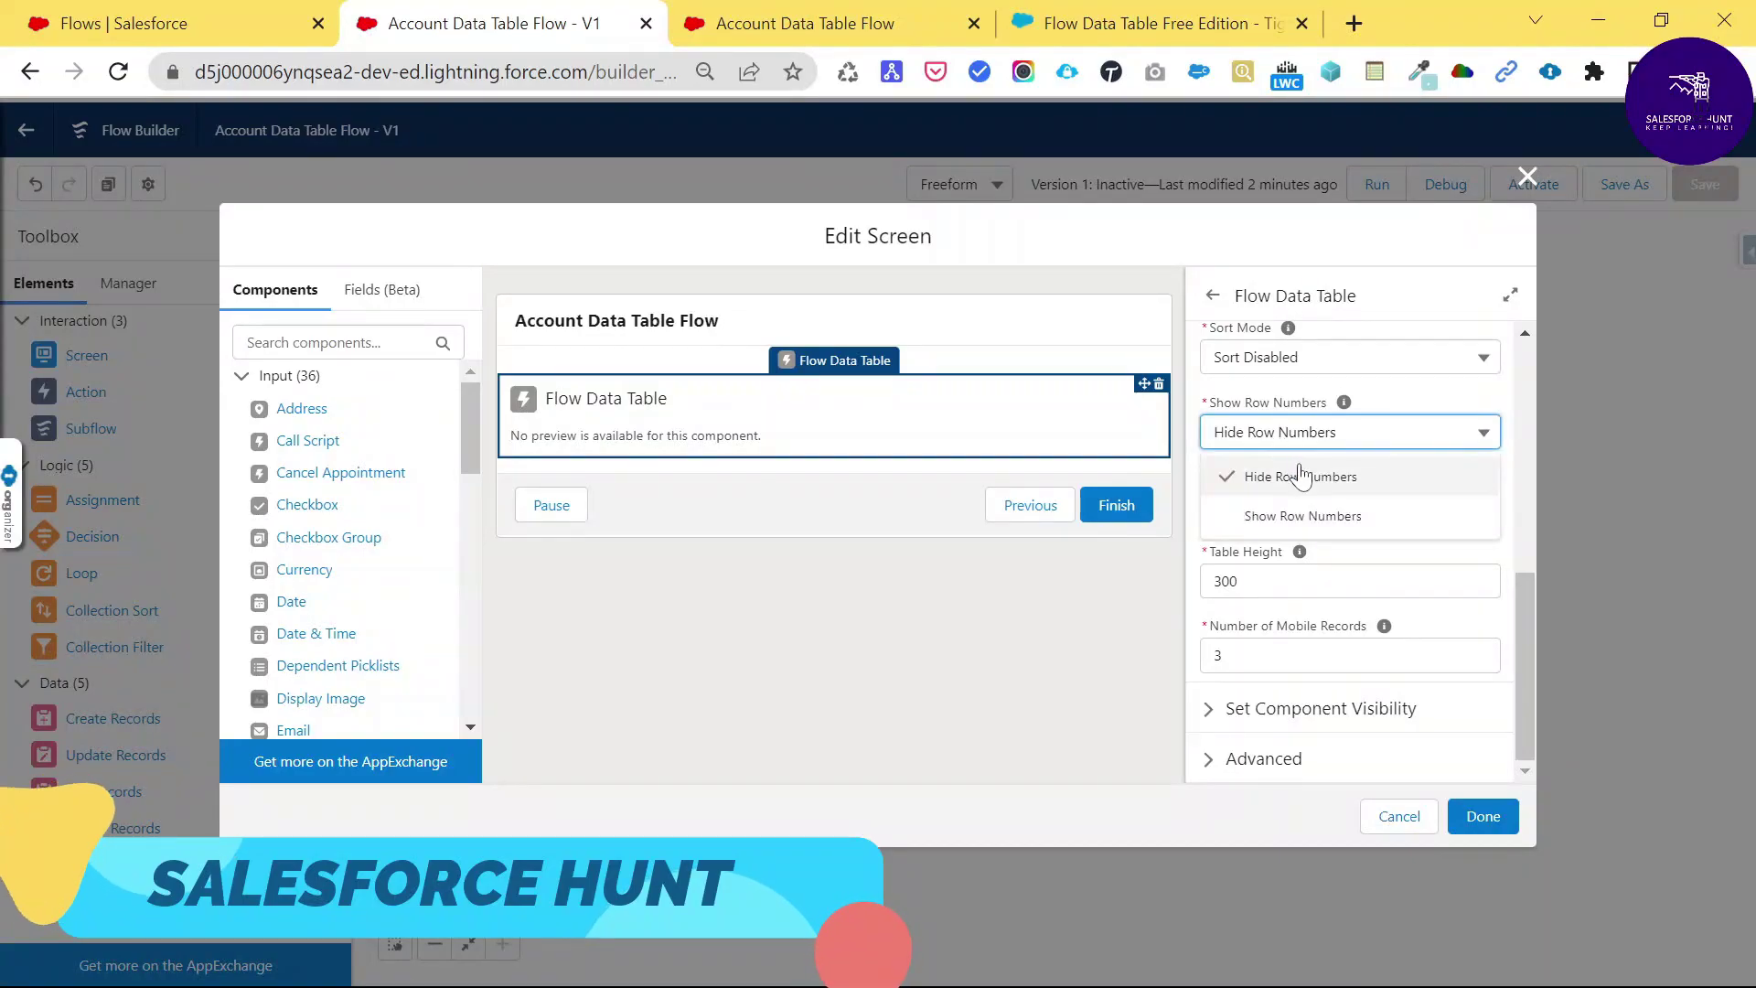
left_click(1291, 518)
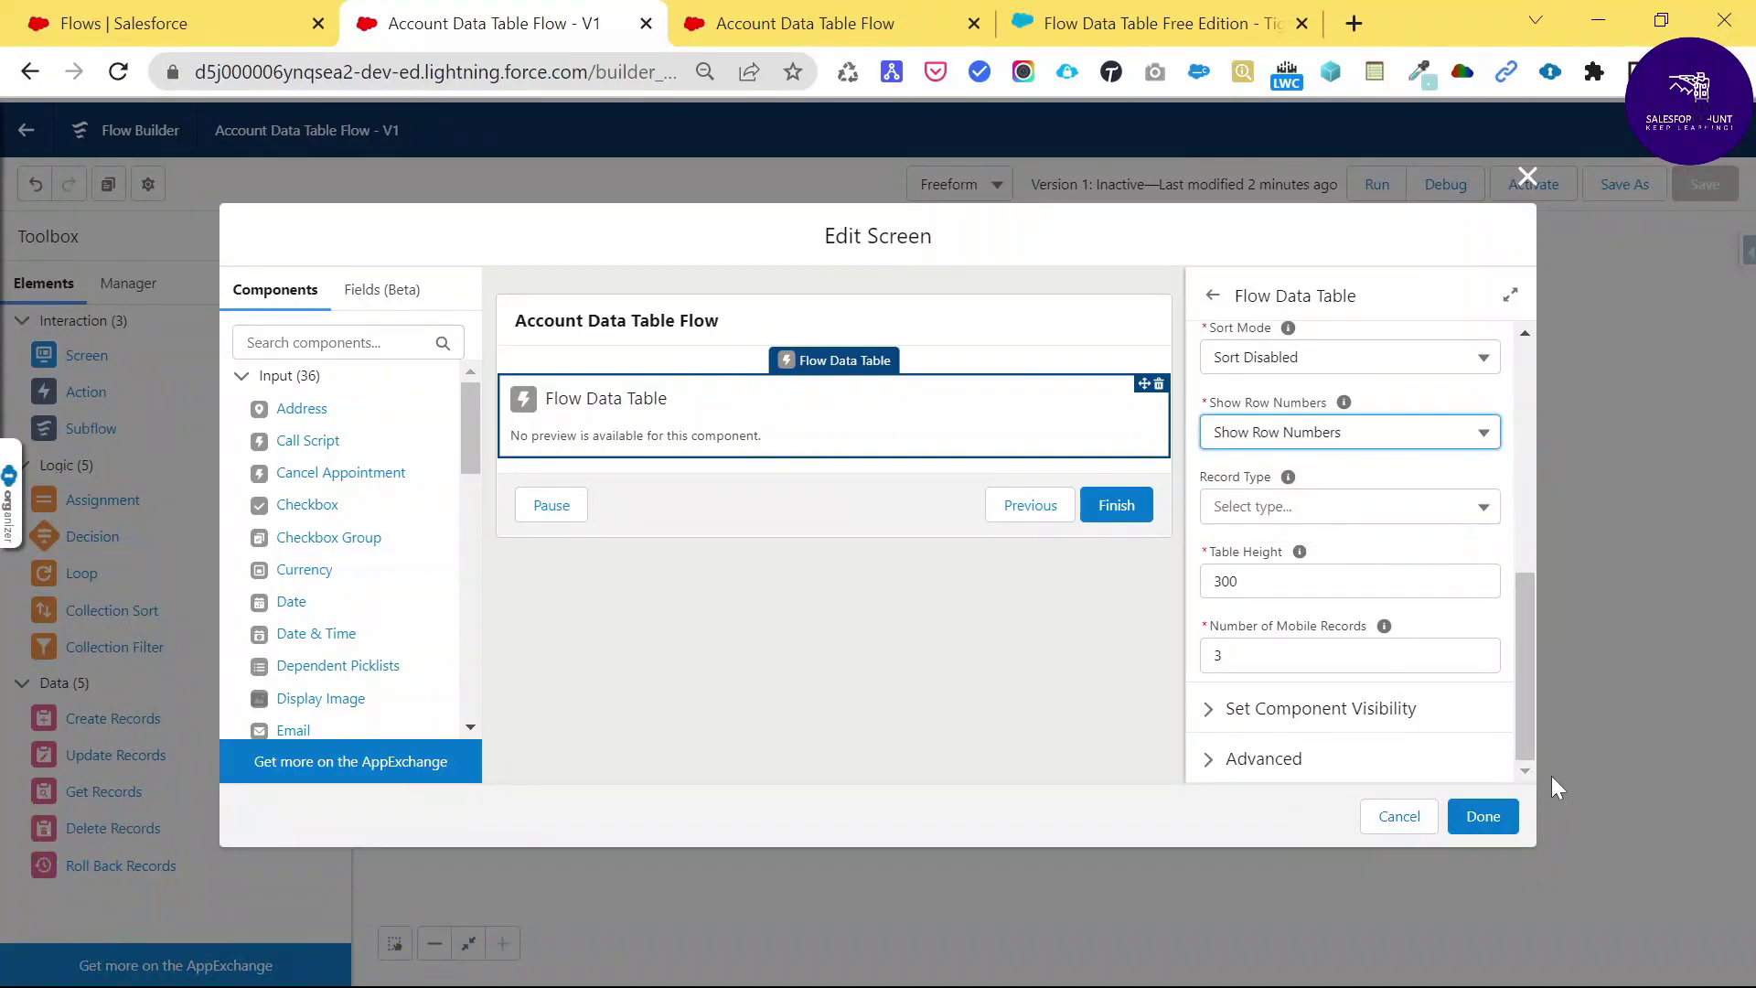
left_click(1482, 817)
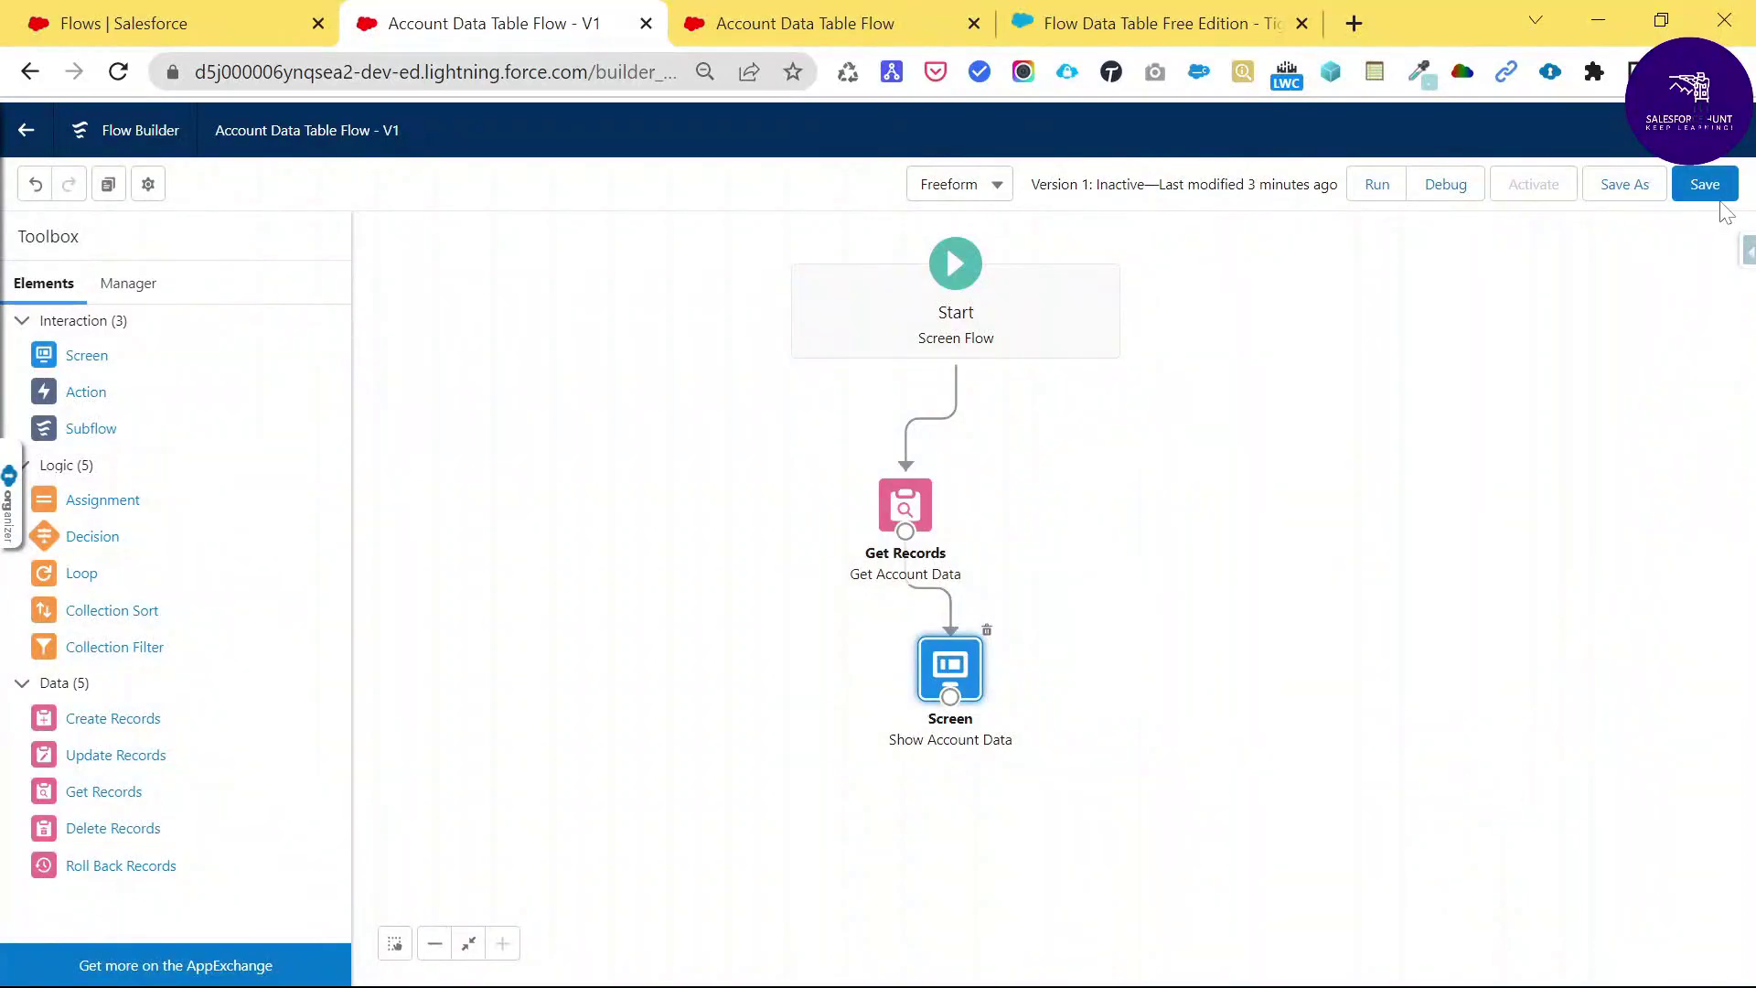
left_click(1706, 186)
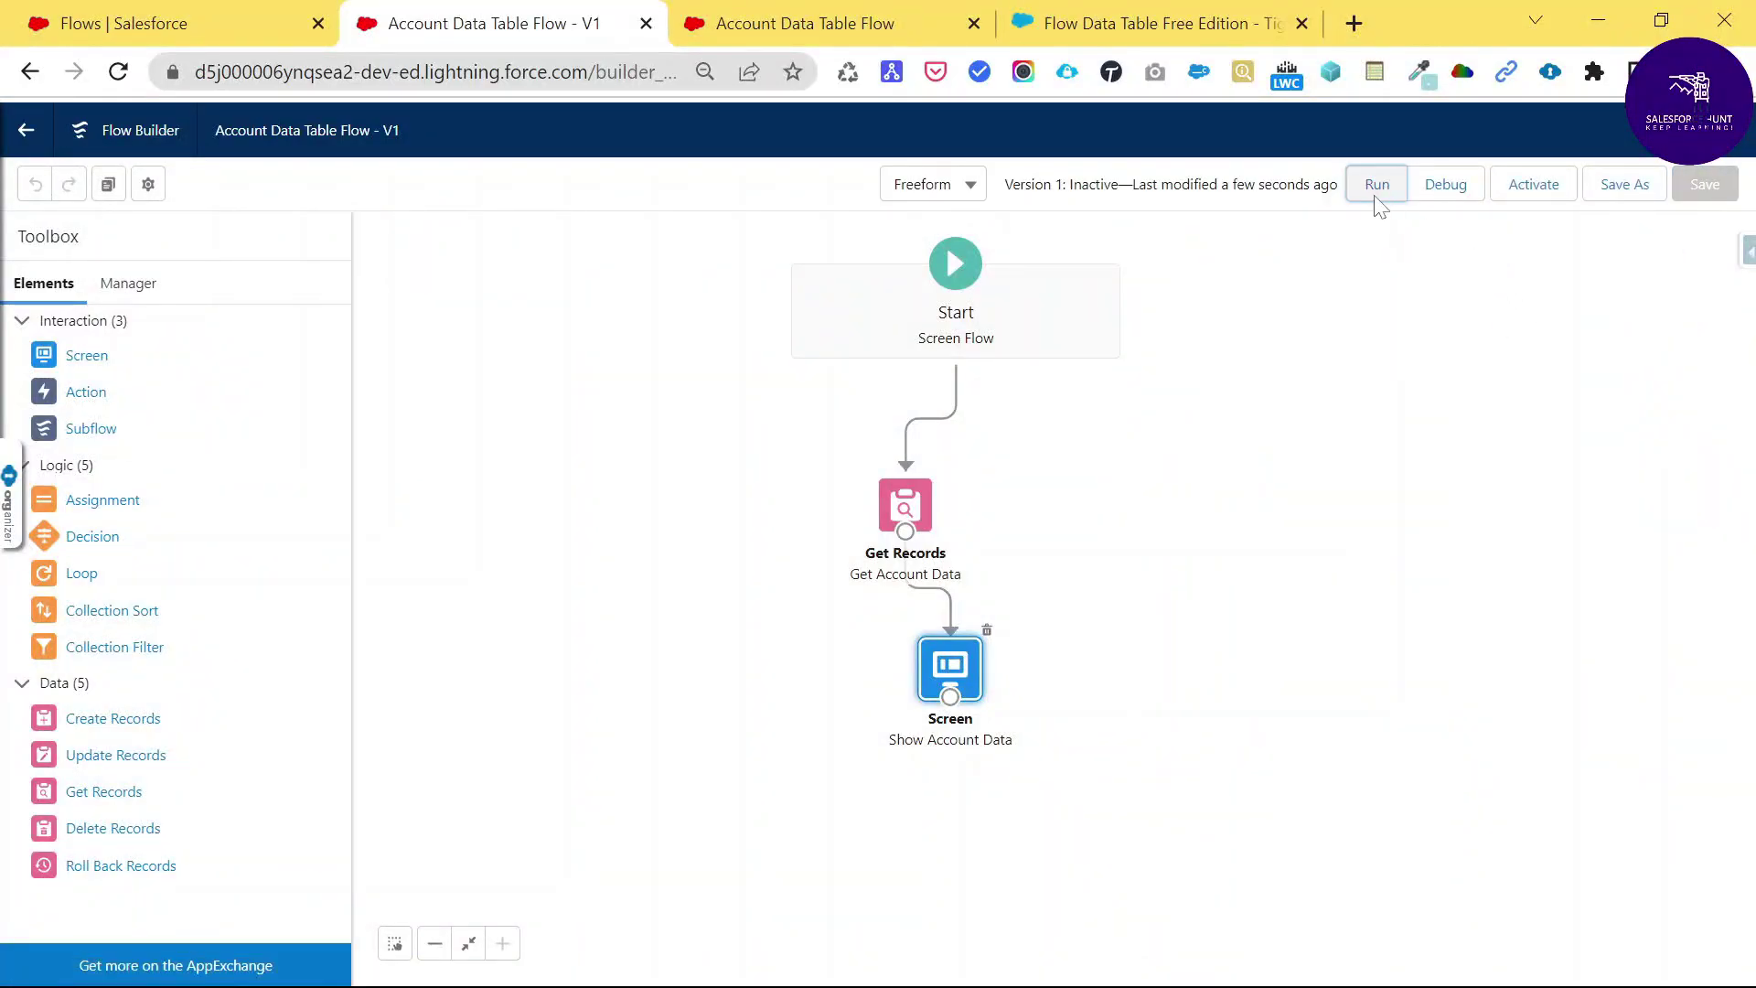
Run the updated flow and check the row numbering through the whole account table, returning to the first row.
left_click(1376, 186)
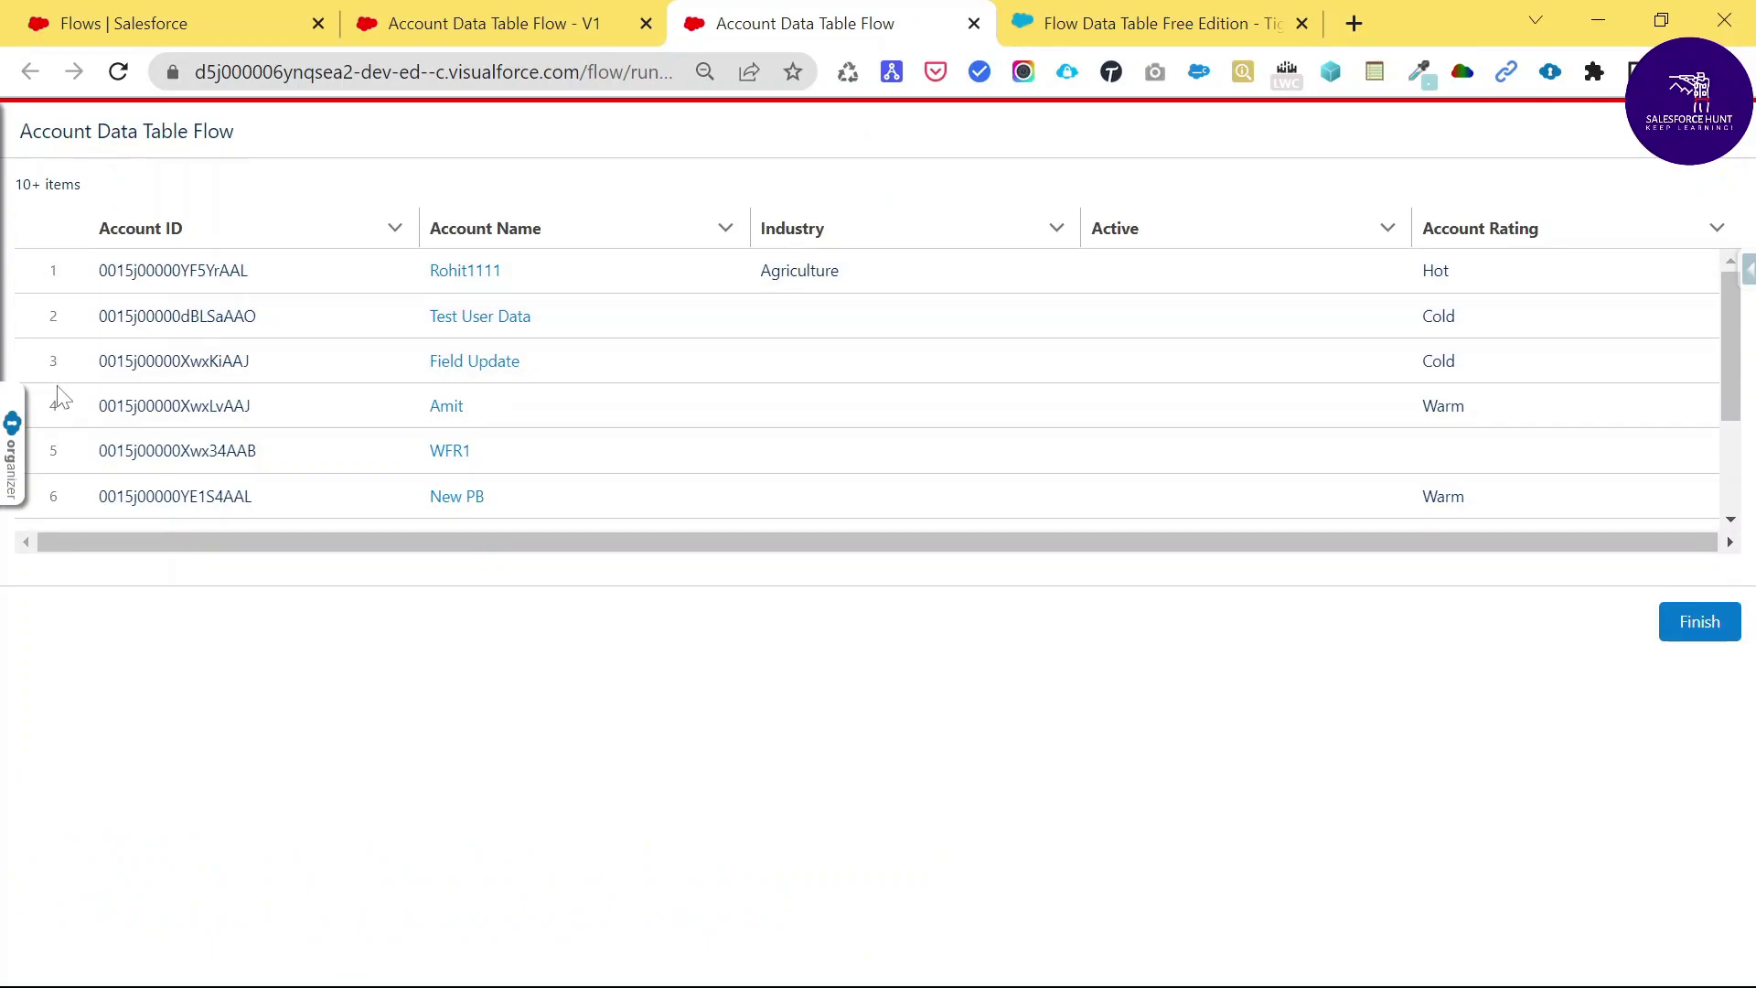
scroll(1741, 313, "down", 2)
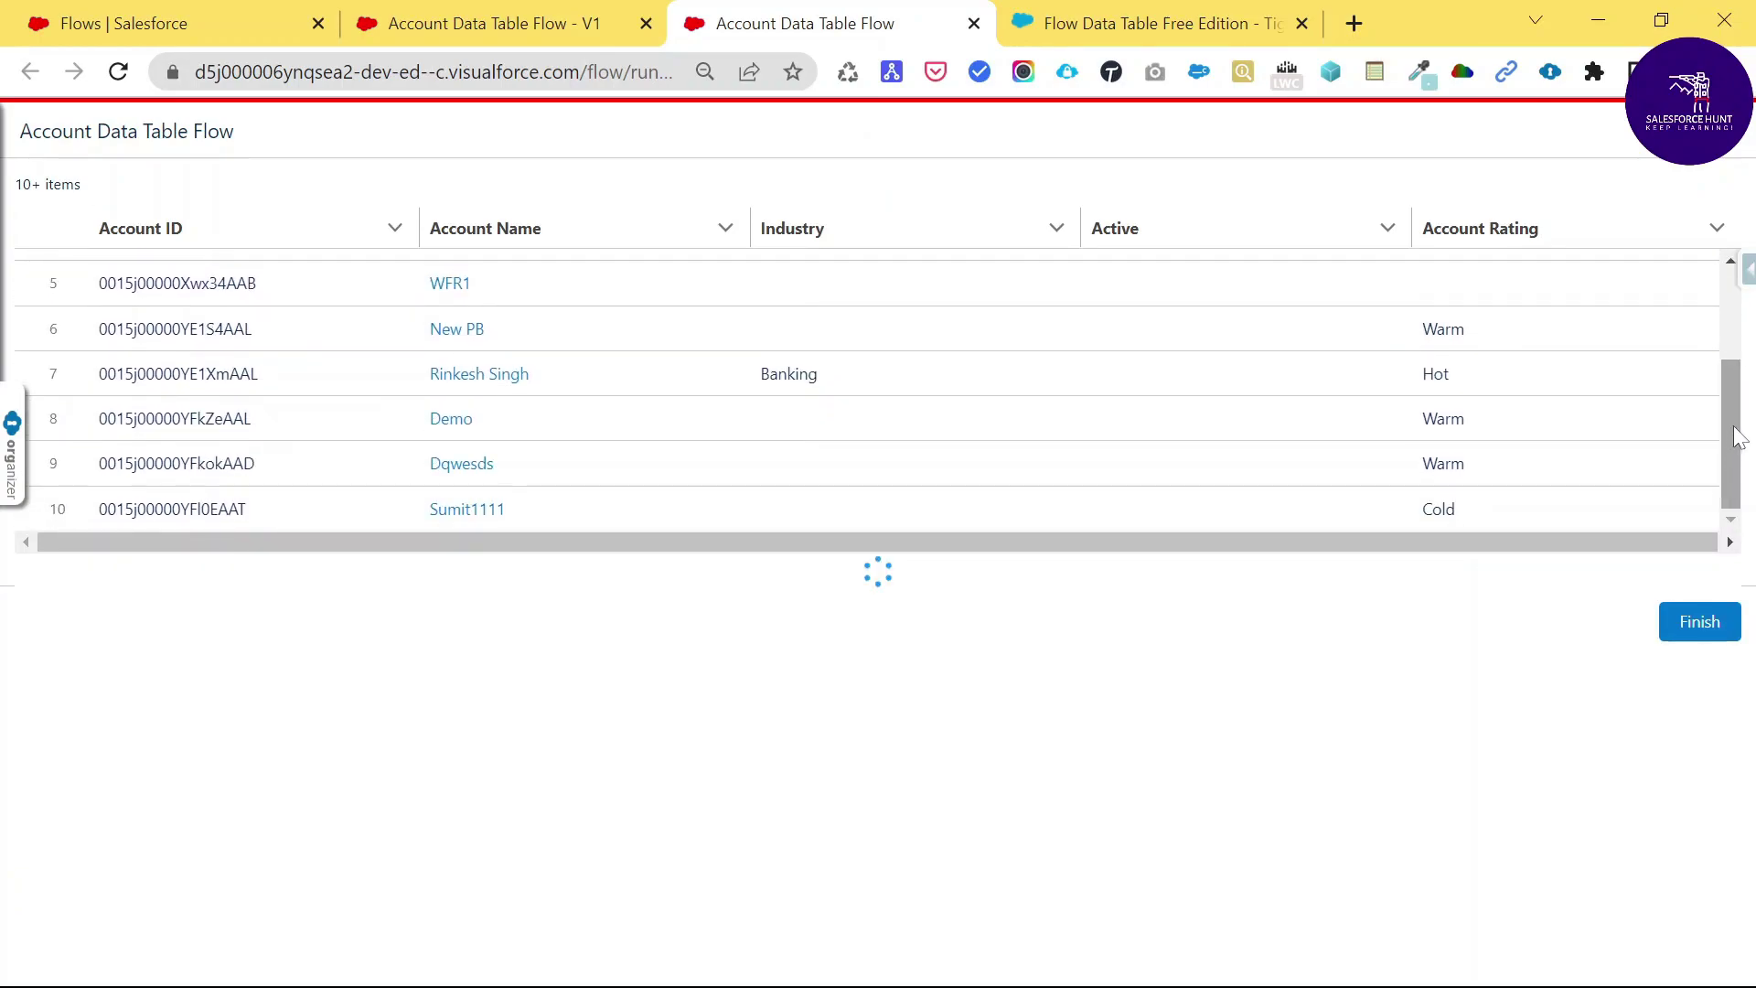
scroll(1217, 448, "down", 5)
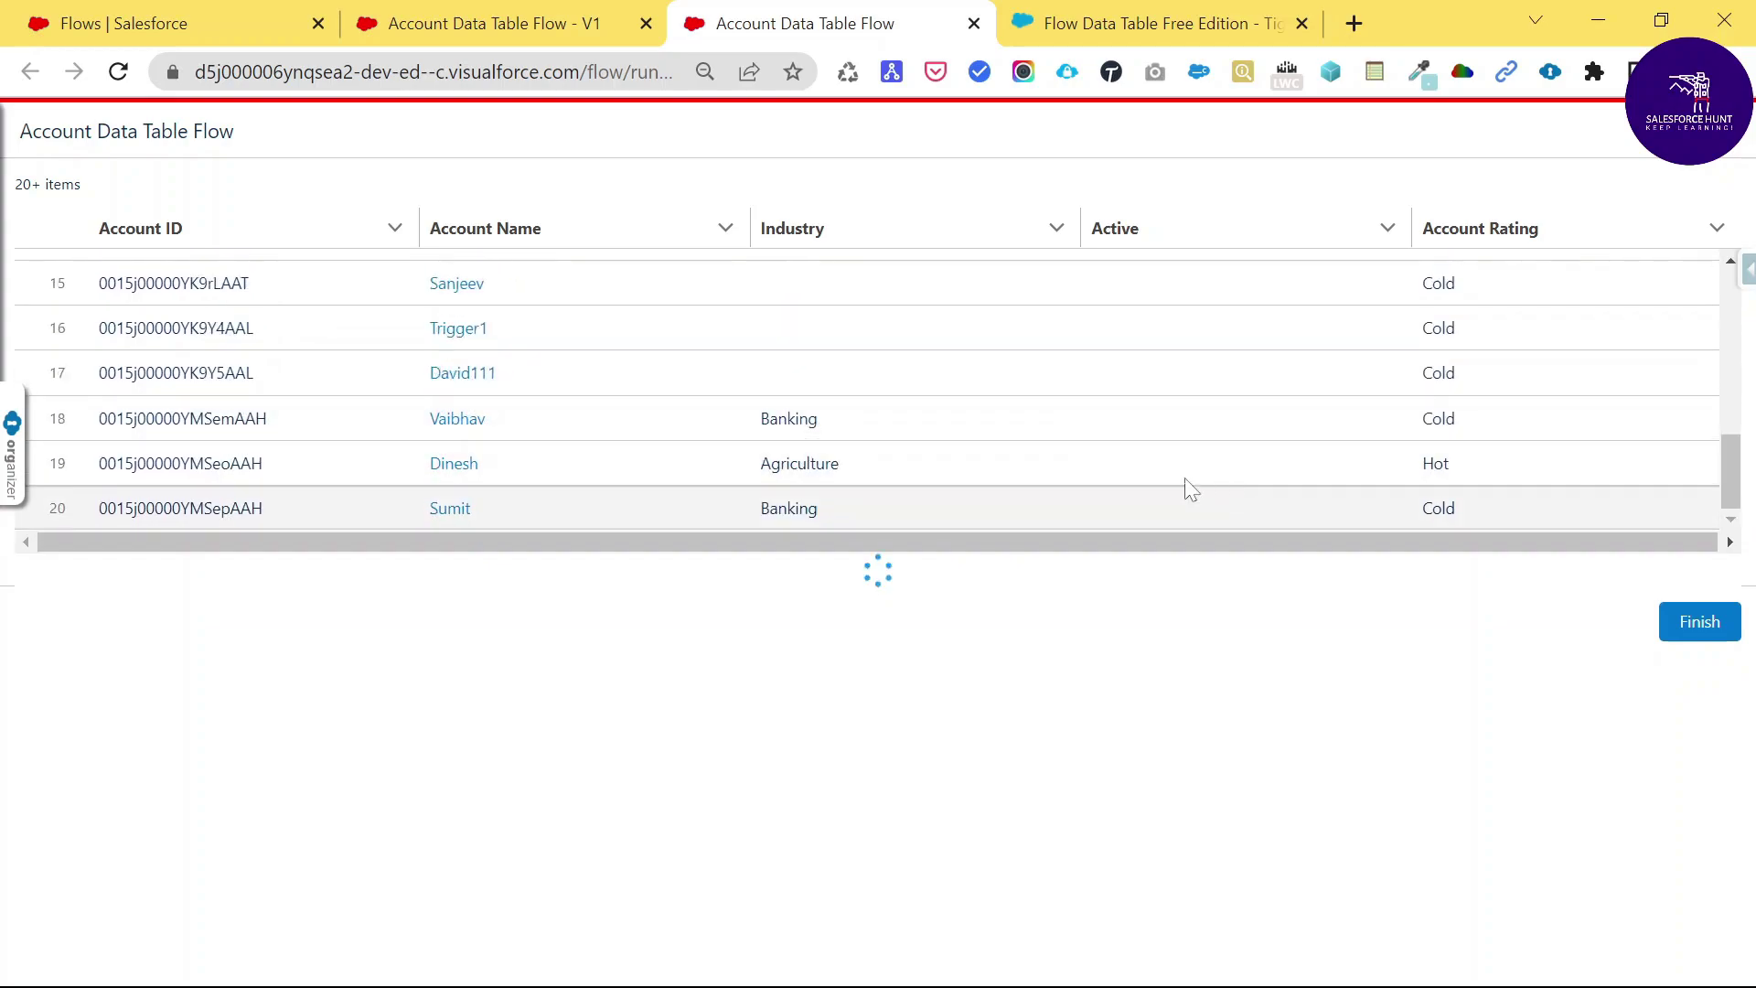
scroll(915, 416, "down", 8)
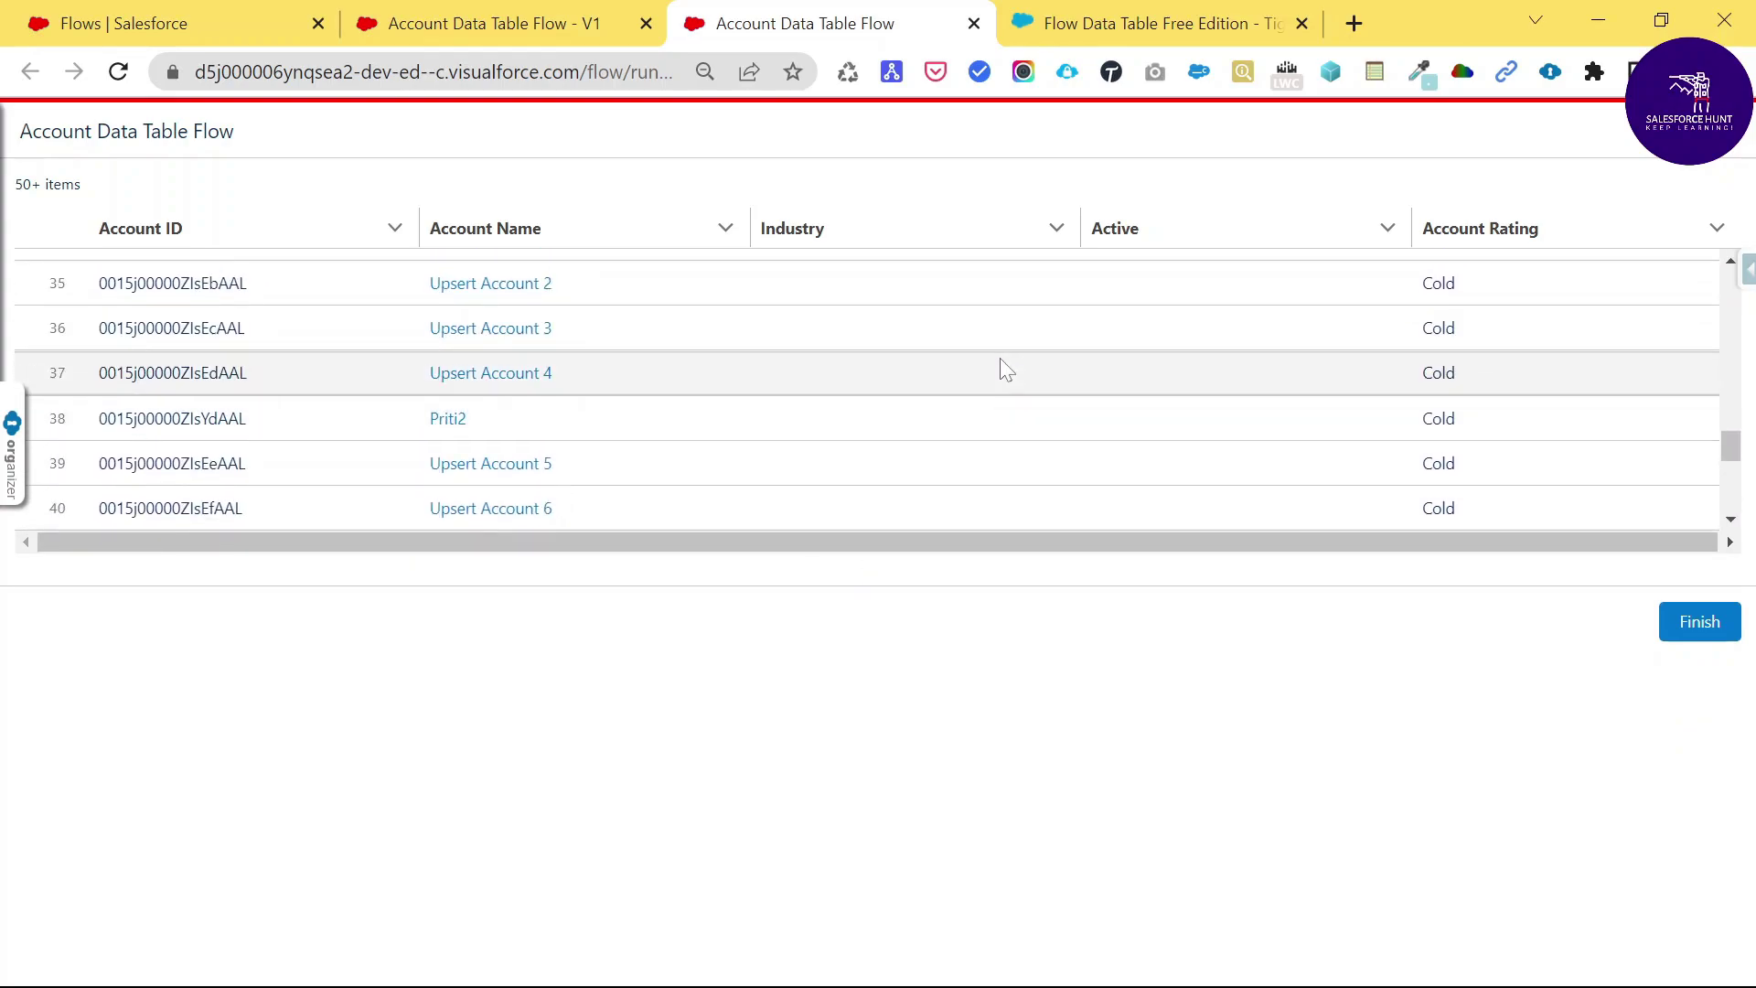
scroll(1001, 364, "down", 5)
scroll(1001, 394, "down", 5)
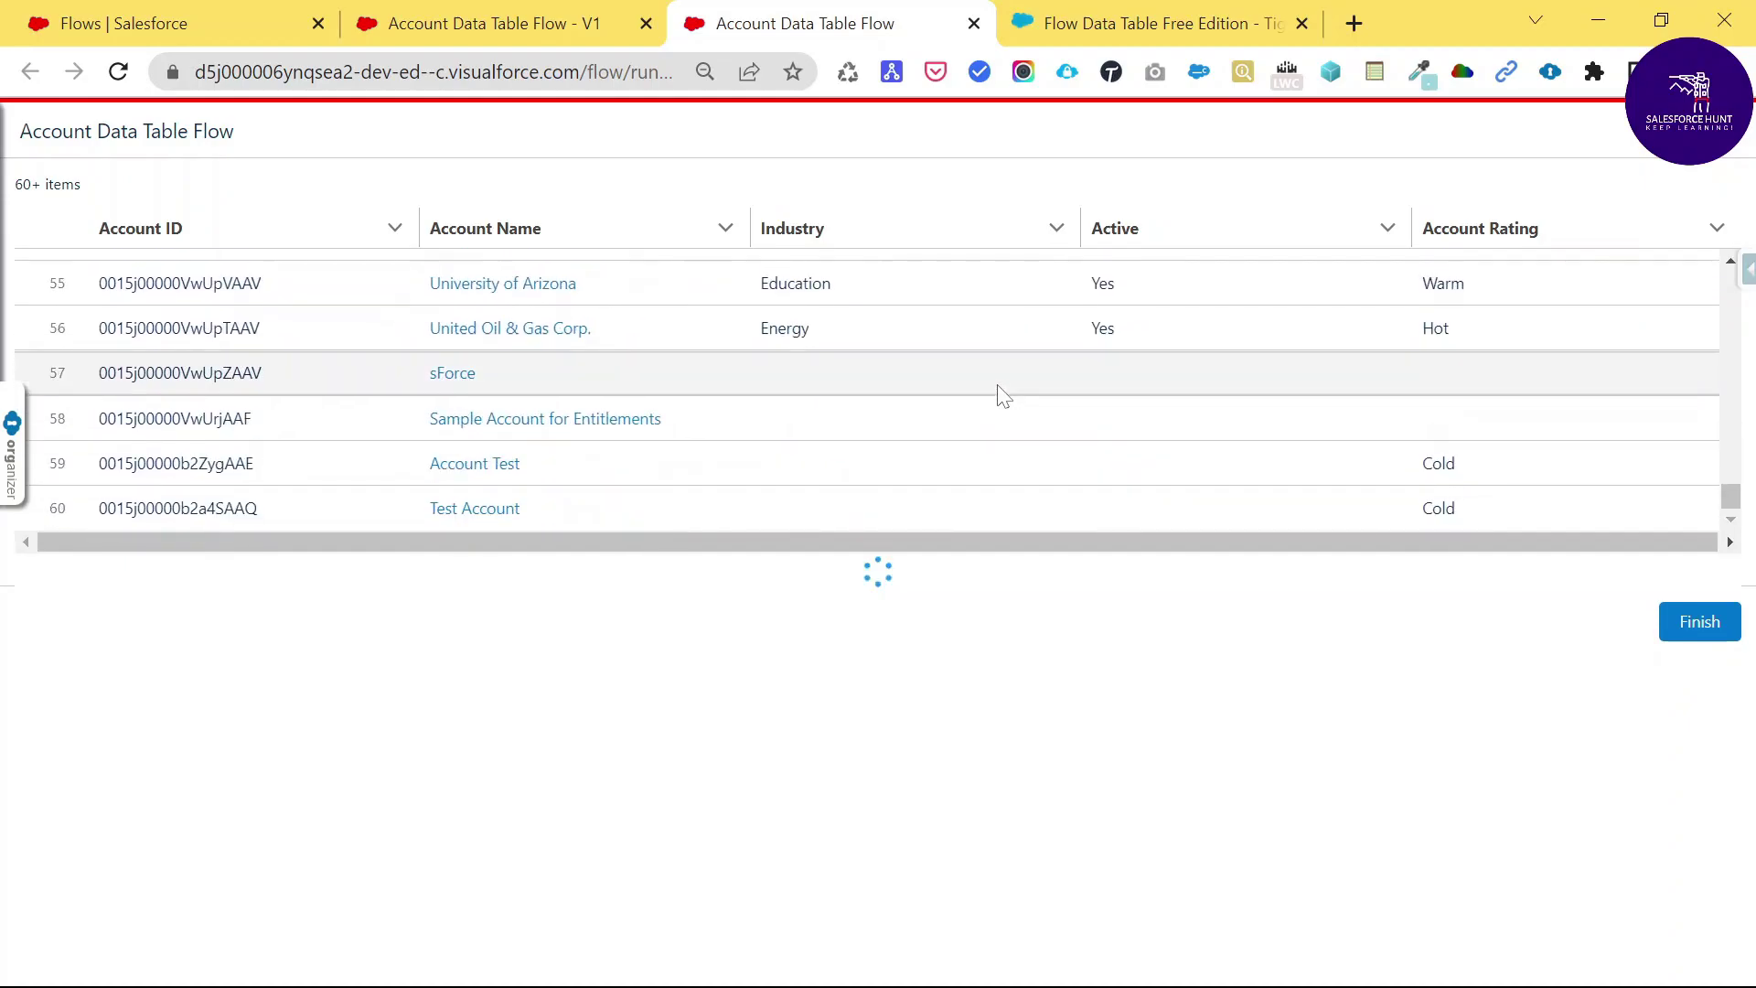
scroll(997, 391, "down", 5)
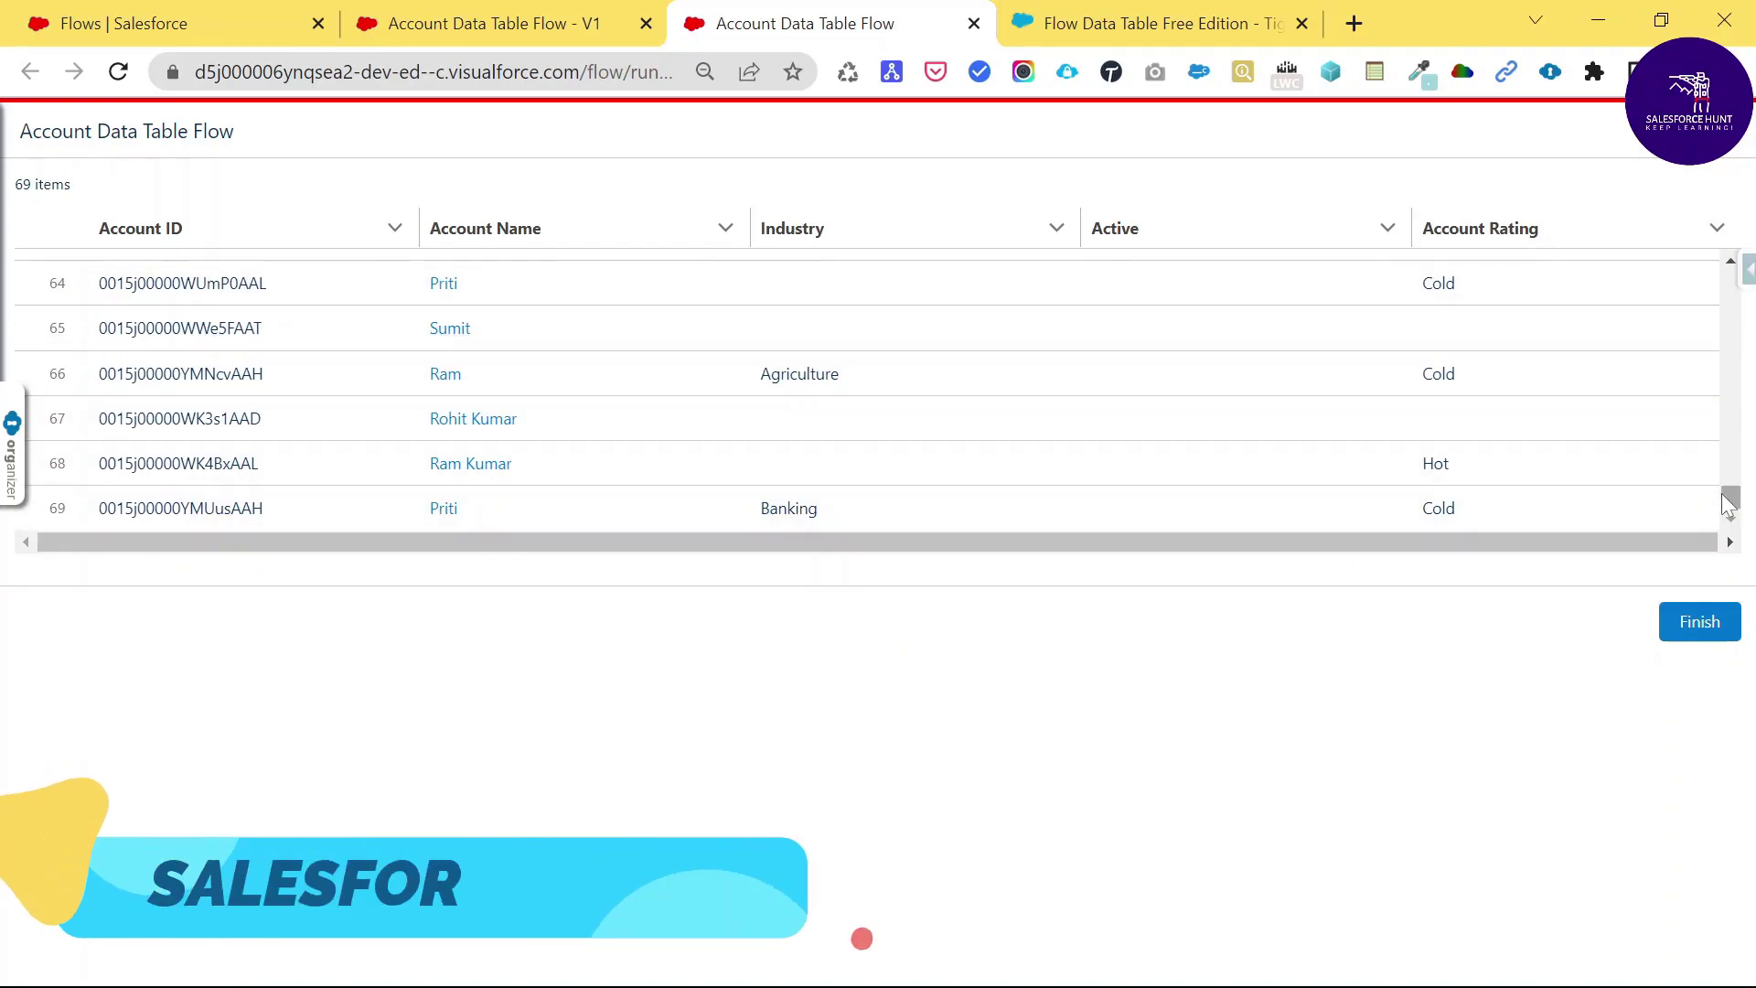
left_click_drag(1731, 498, 1743, 248)
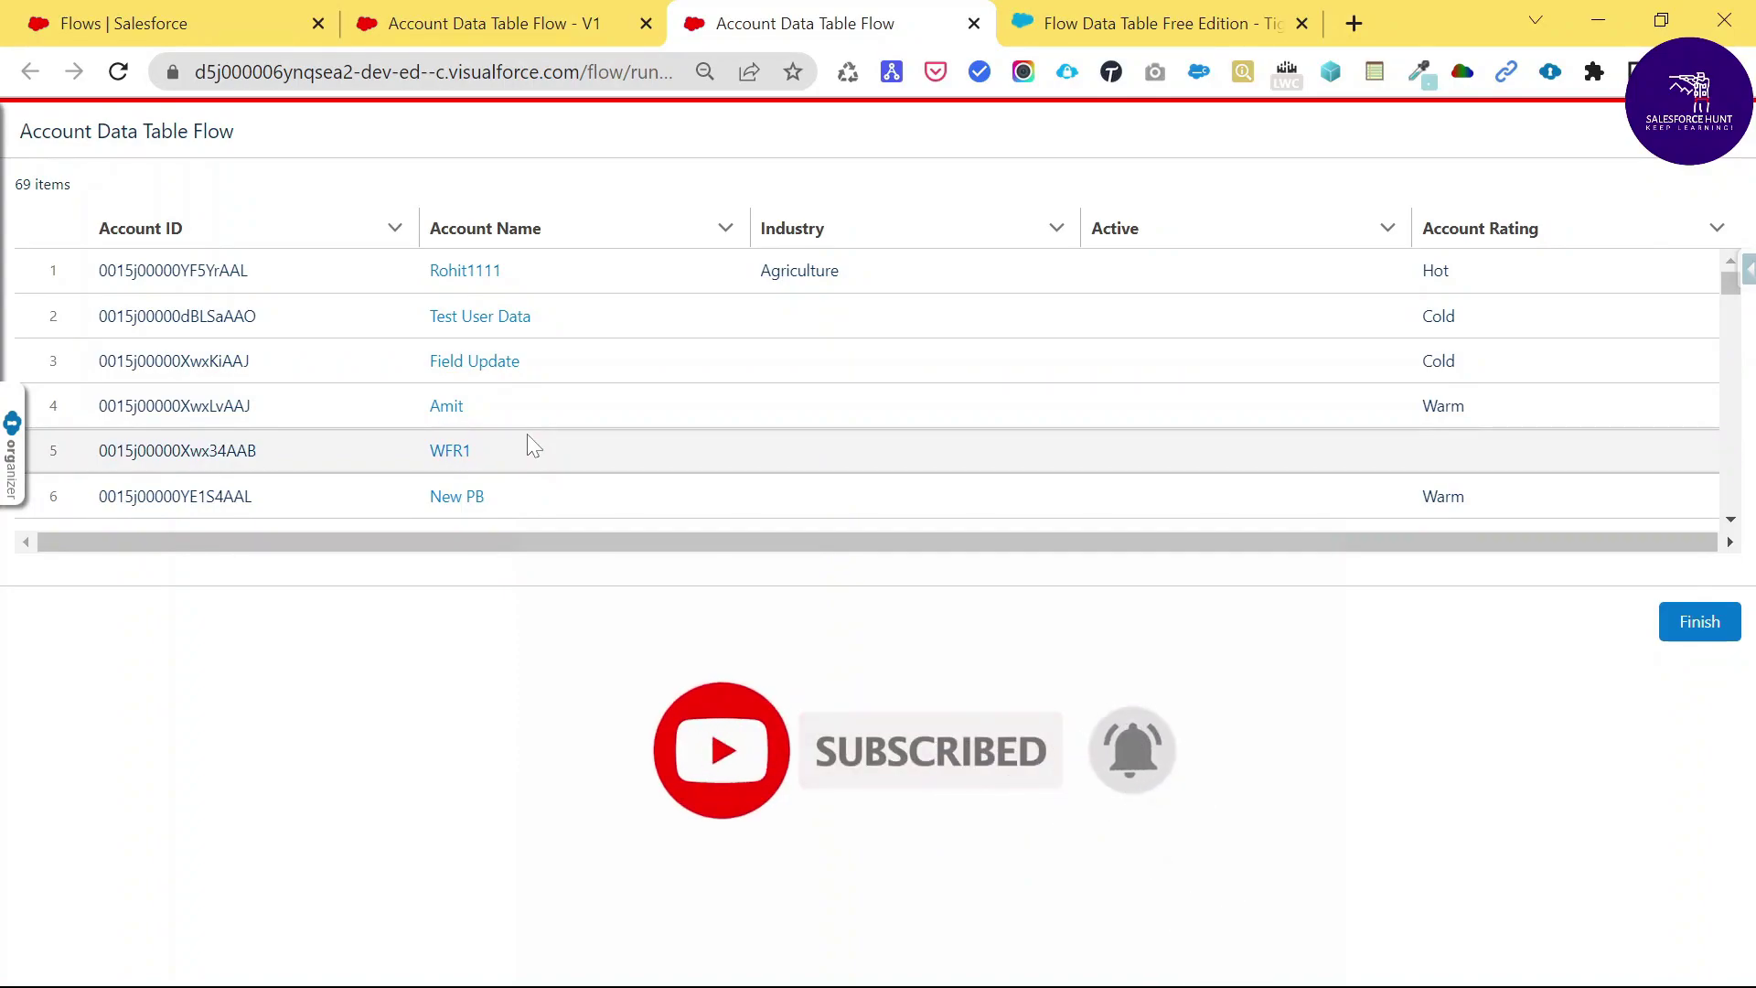
Return to the flow's canvas in Flow Builder and activate version 1 of the flow.
left_click(577, 18)
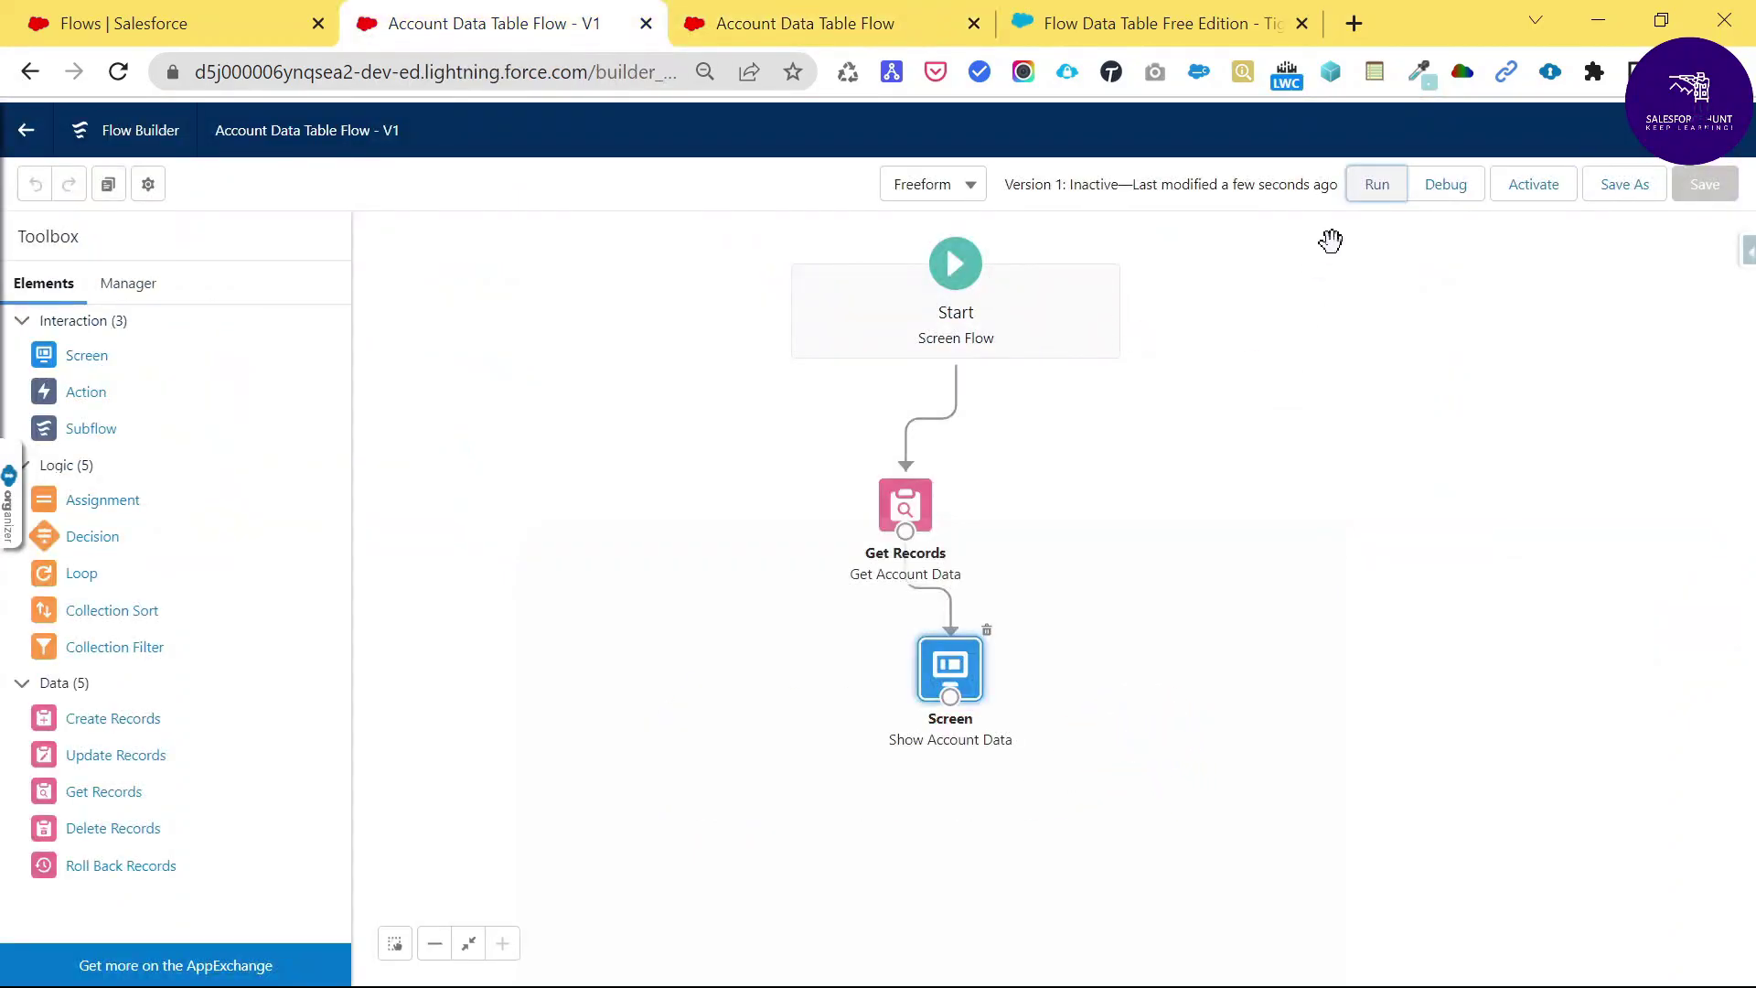
left_click(1534, 184)
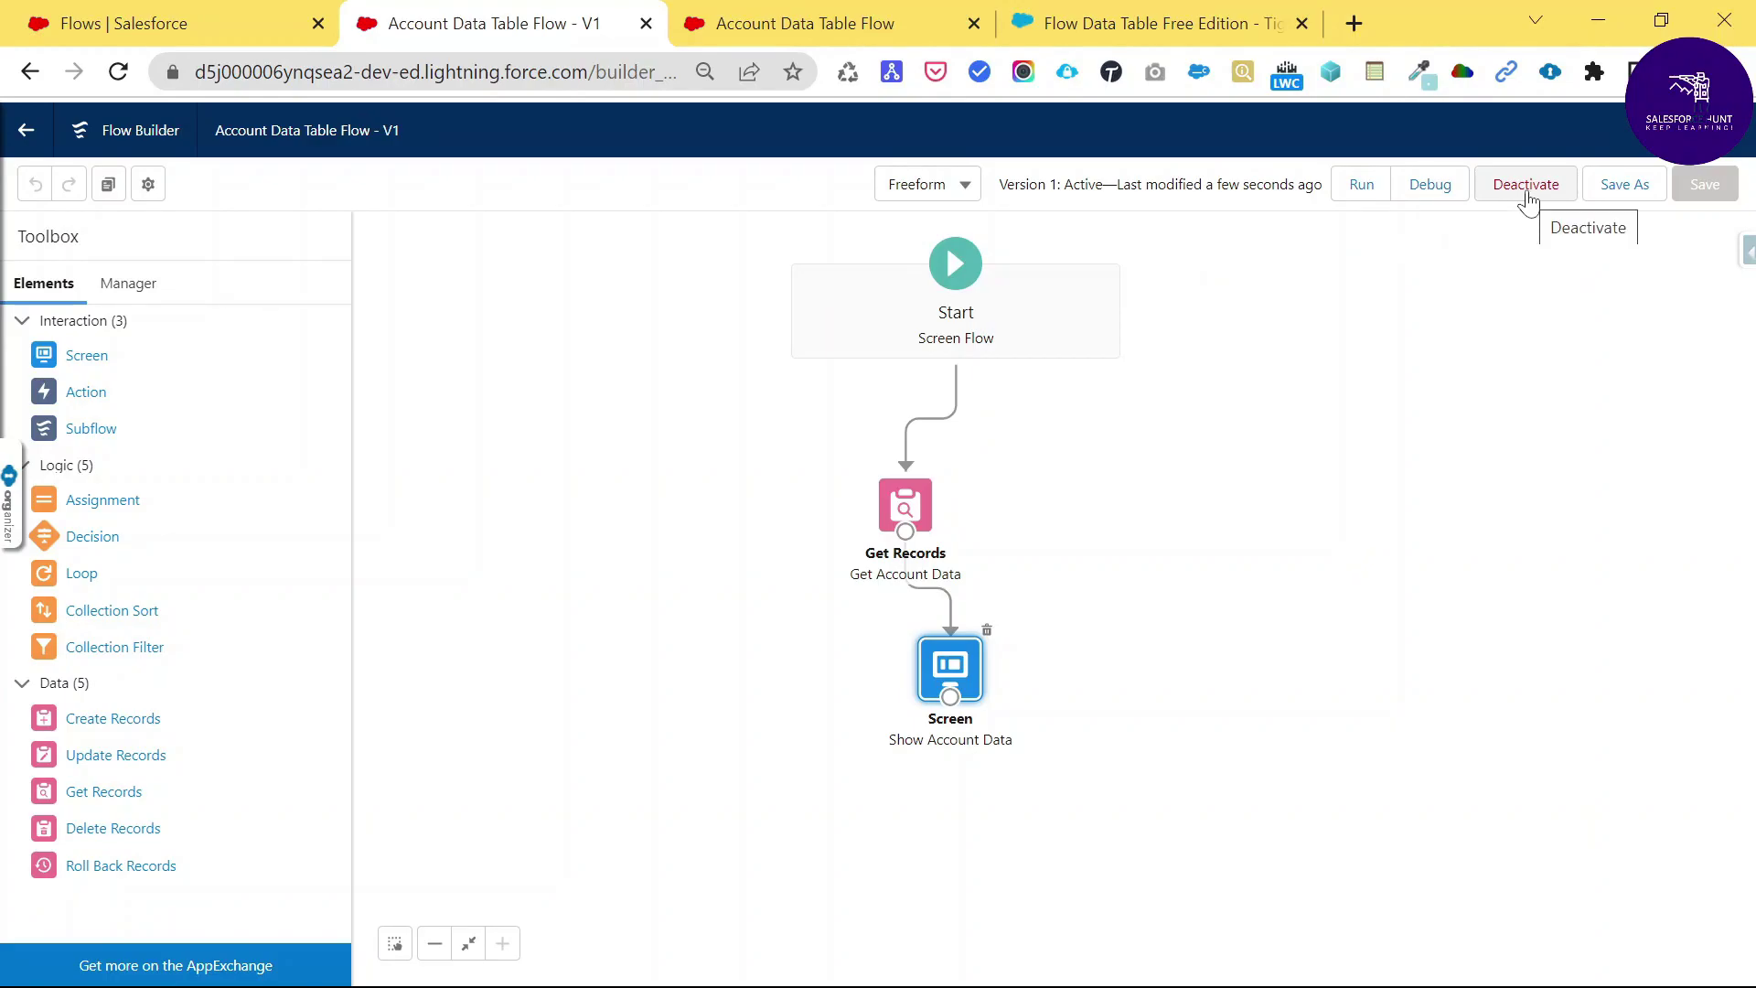
Find the Home item in the App Launcher, go to the Sales home page and open it for editing in Lightning App Builder.
left_click(116, 18)
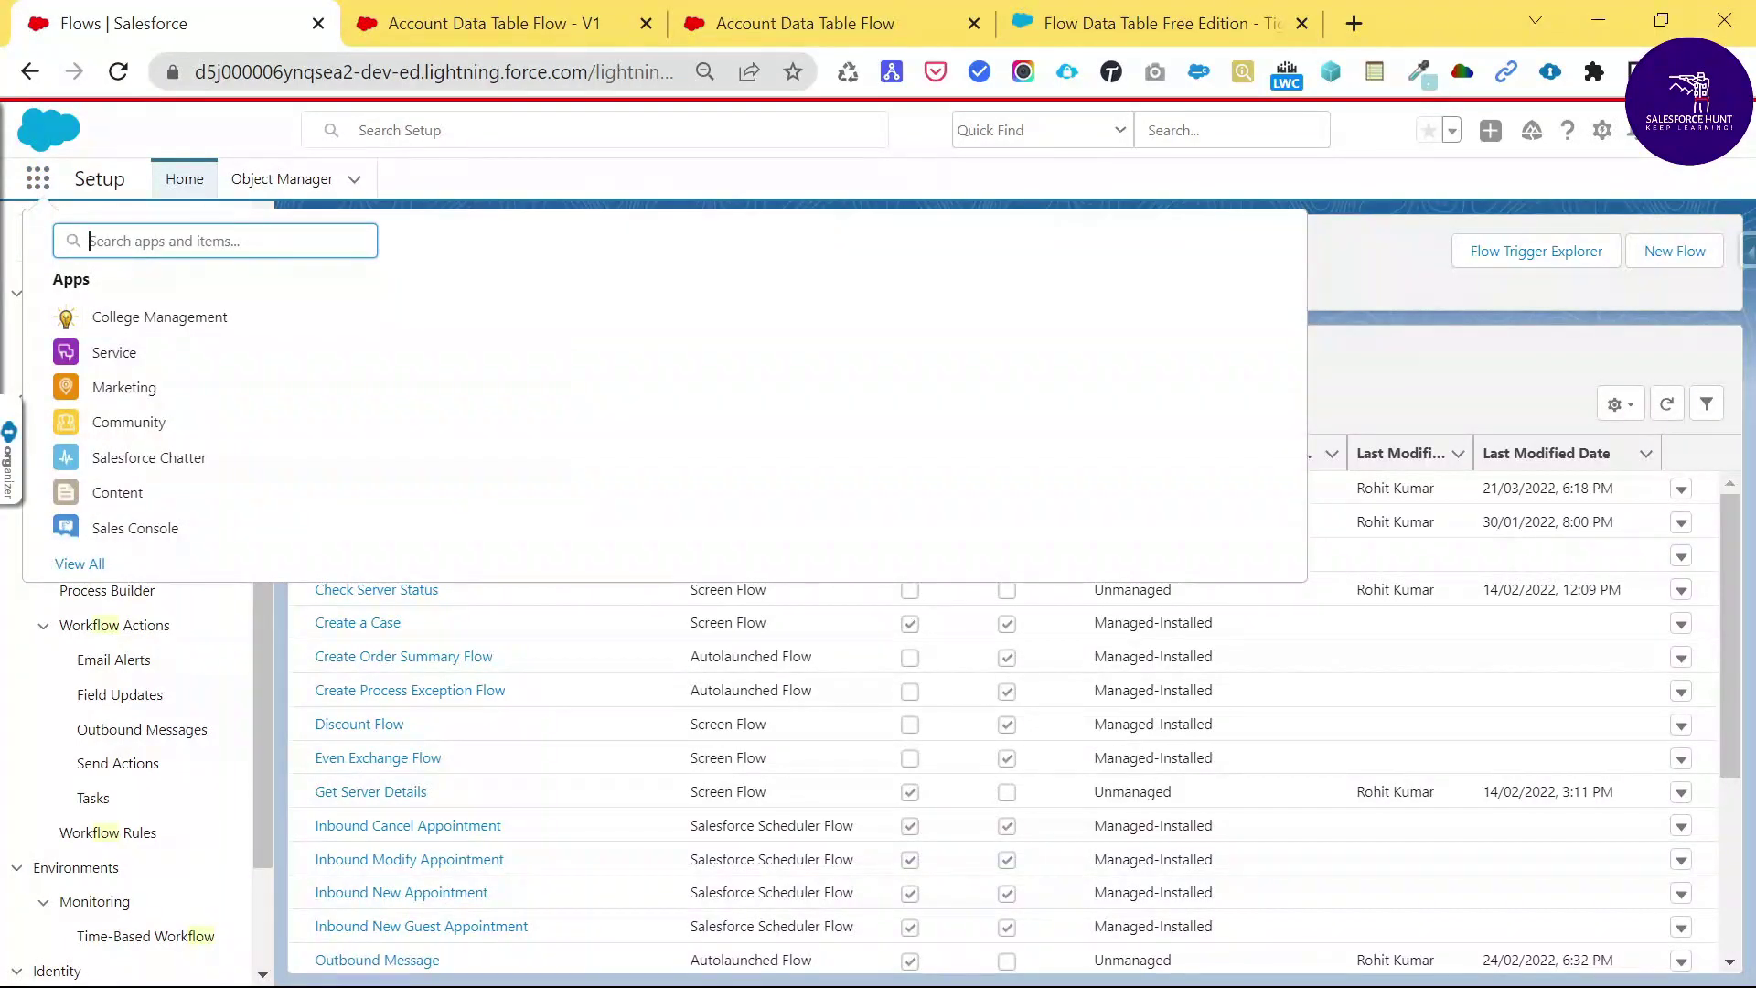
type("home")
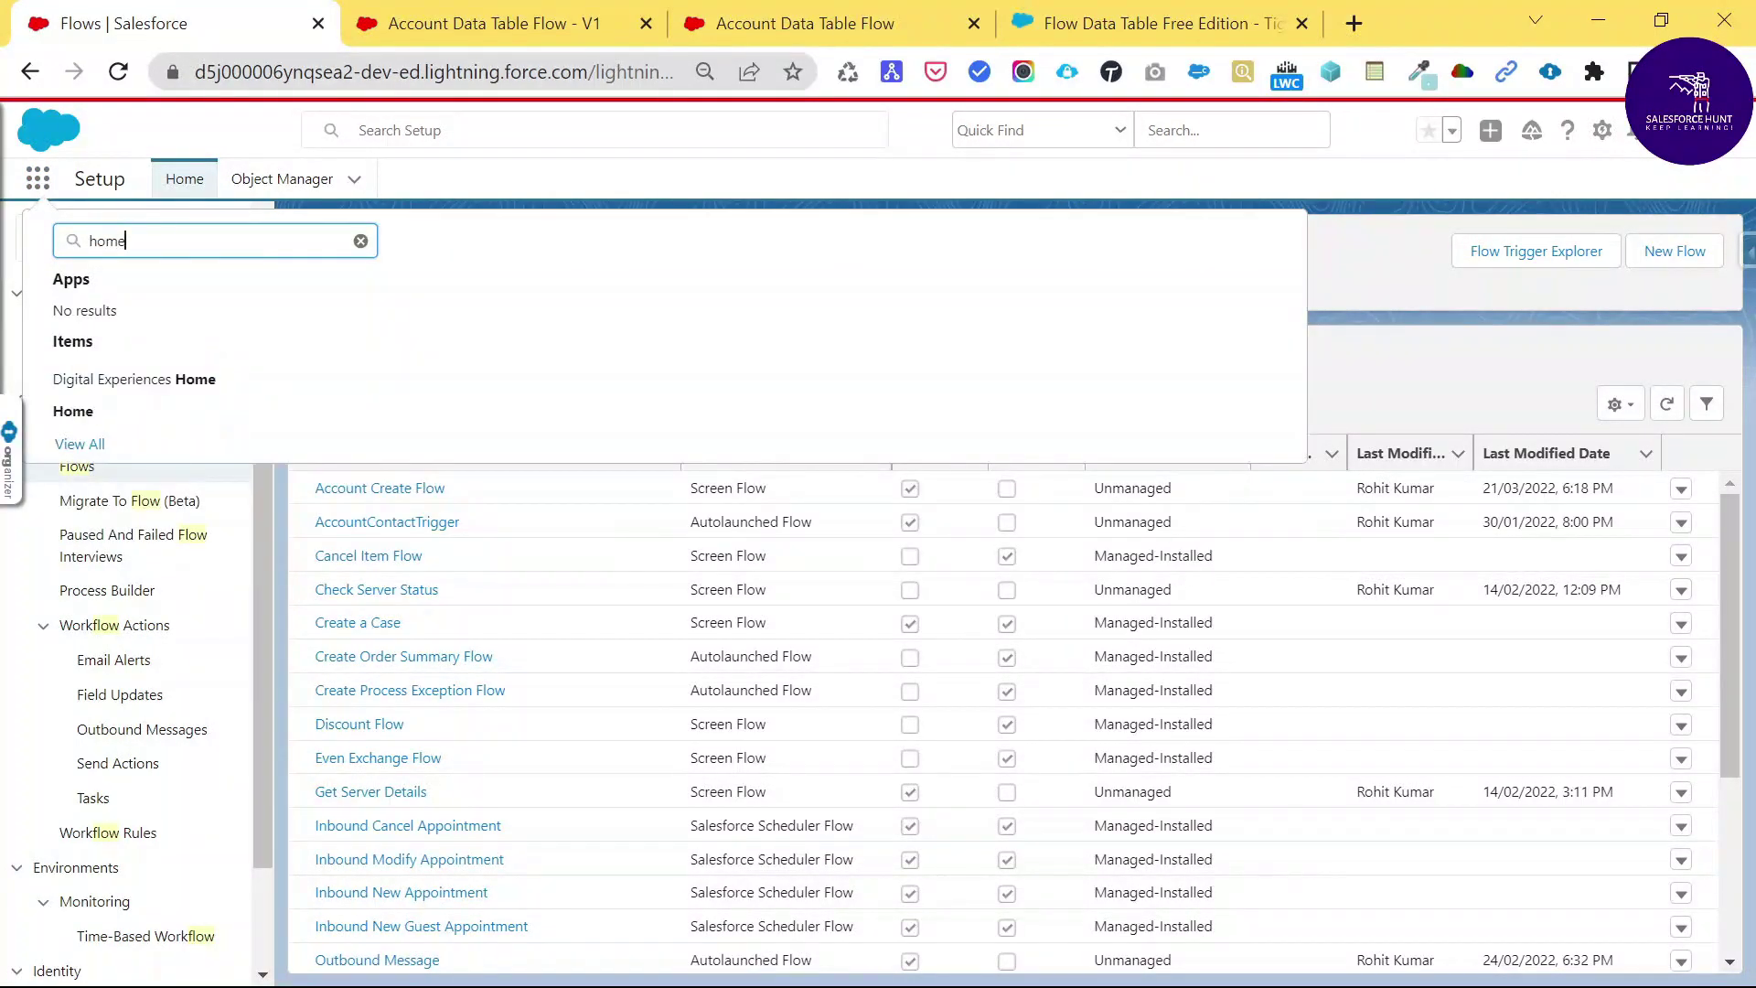
key("Return")
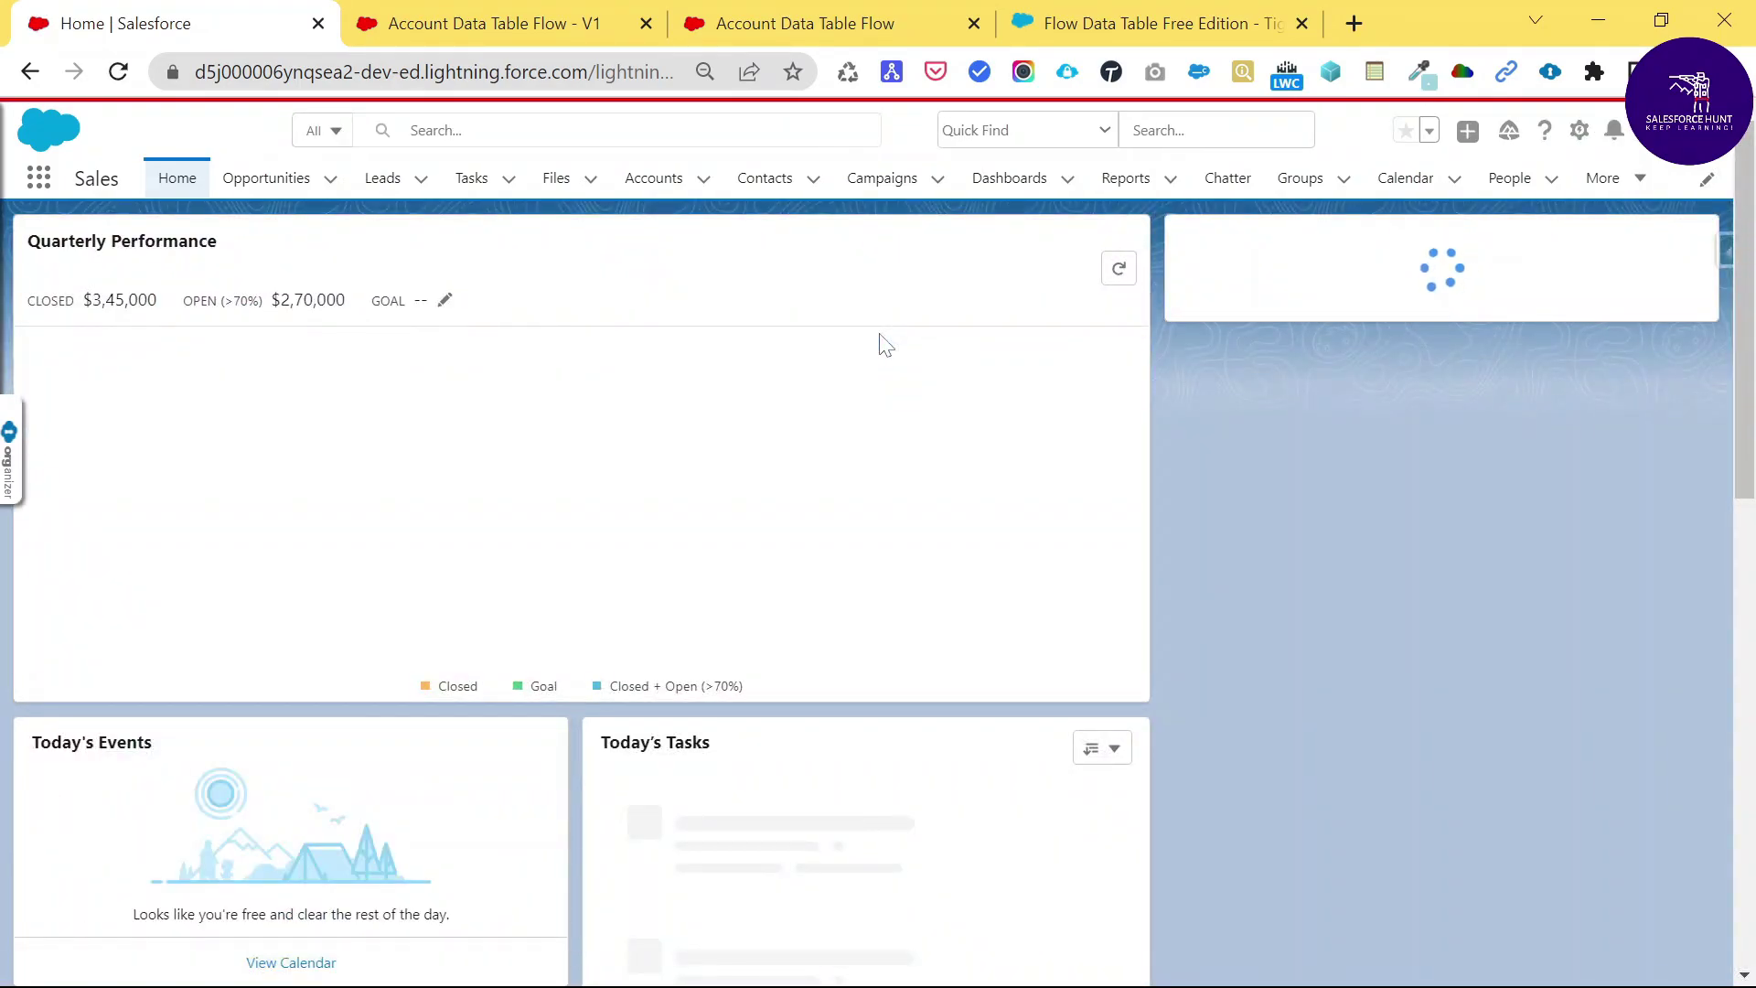
left_click(1580, 130)
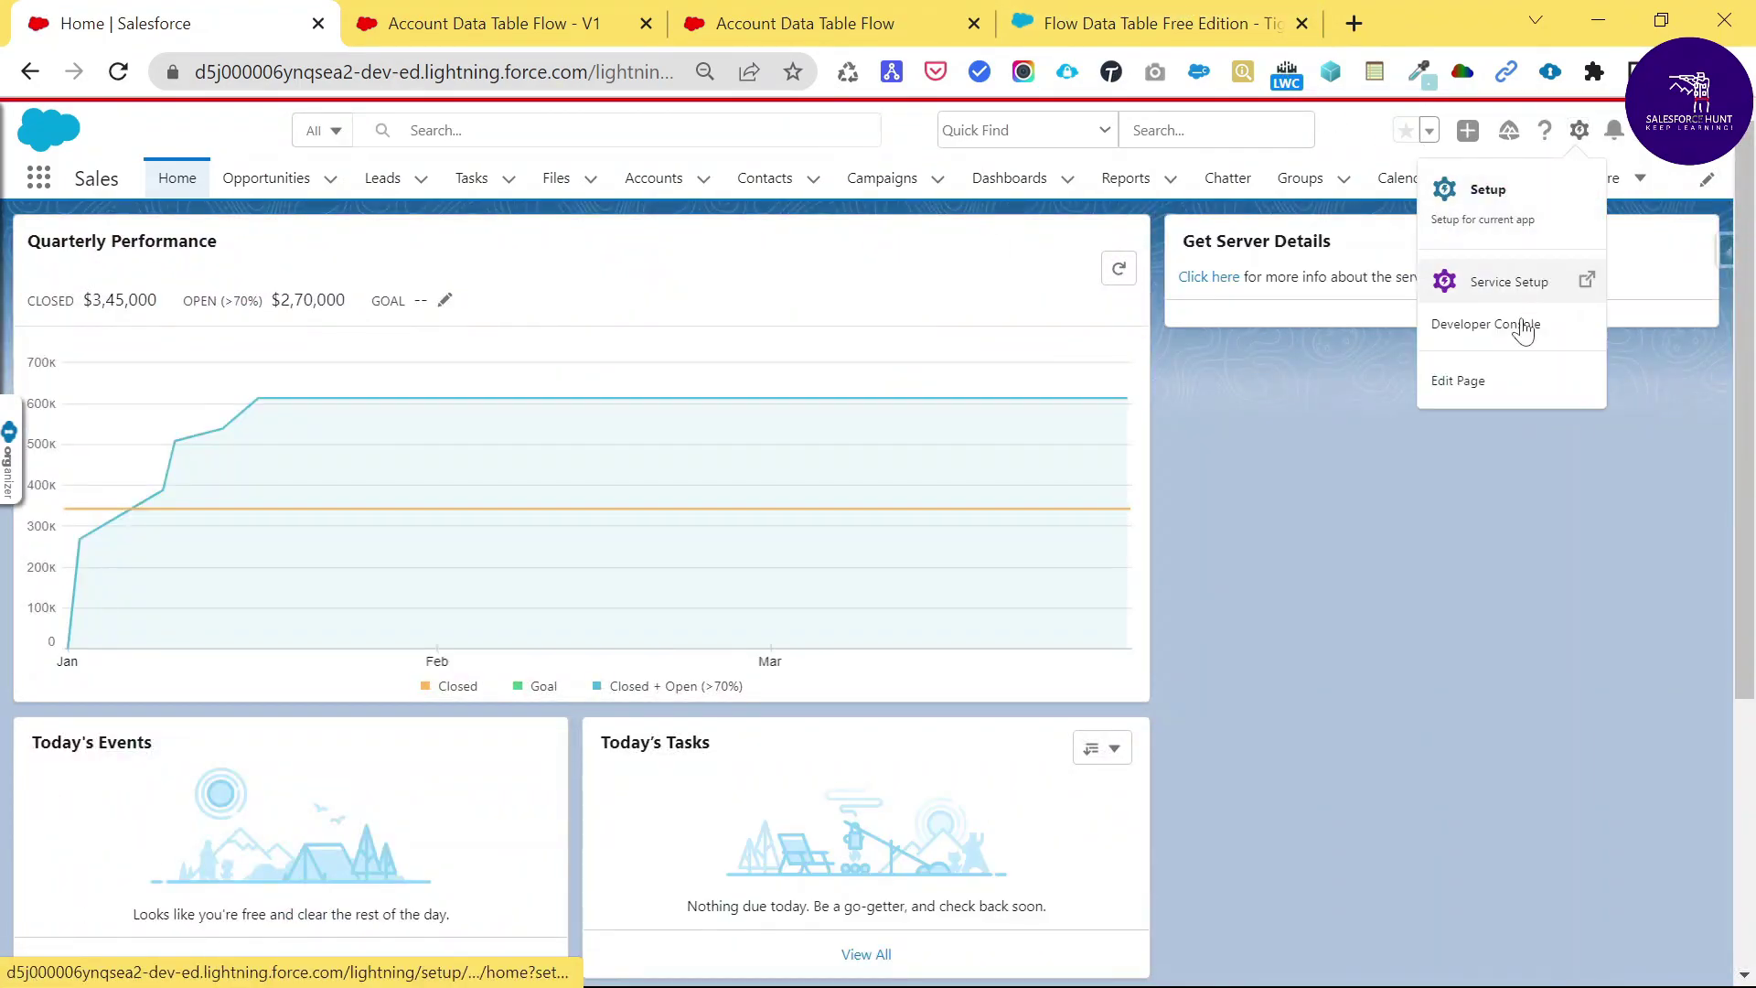
left_click(1502, 393)
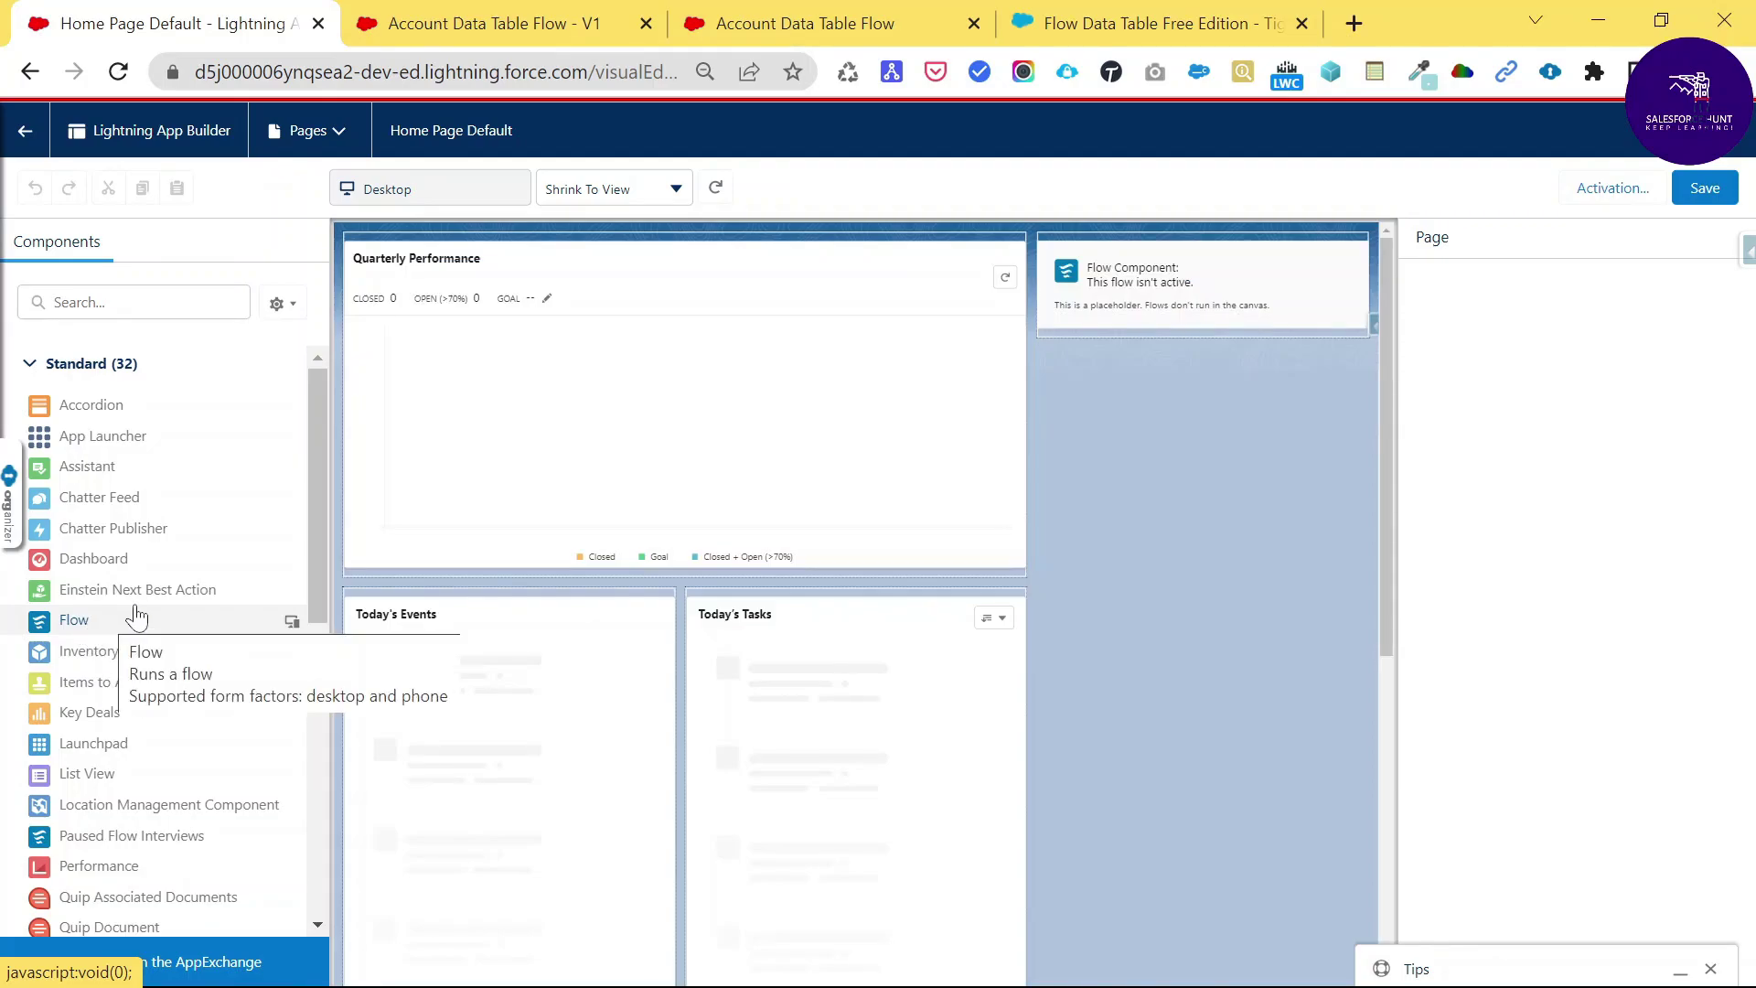
Replace the Quarterly Performance component with a Flow component in the wide region above Today's Events and Today's Tasks.
left_click_drag(88, 631, 1164, 366)
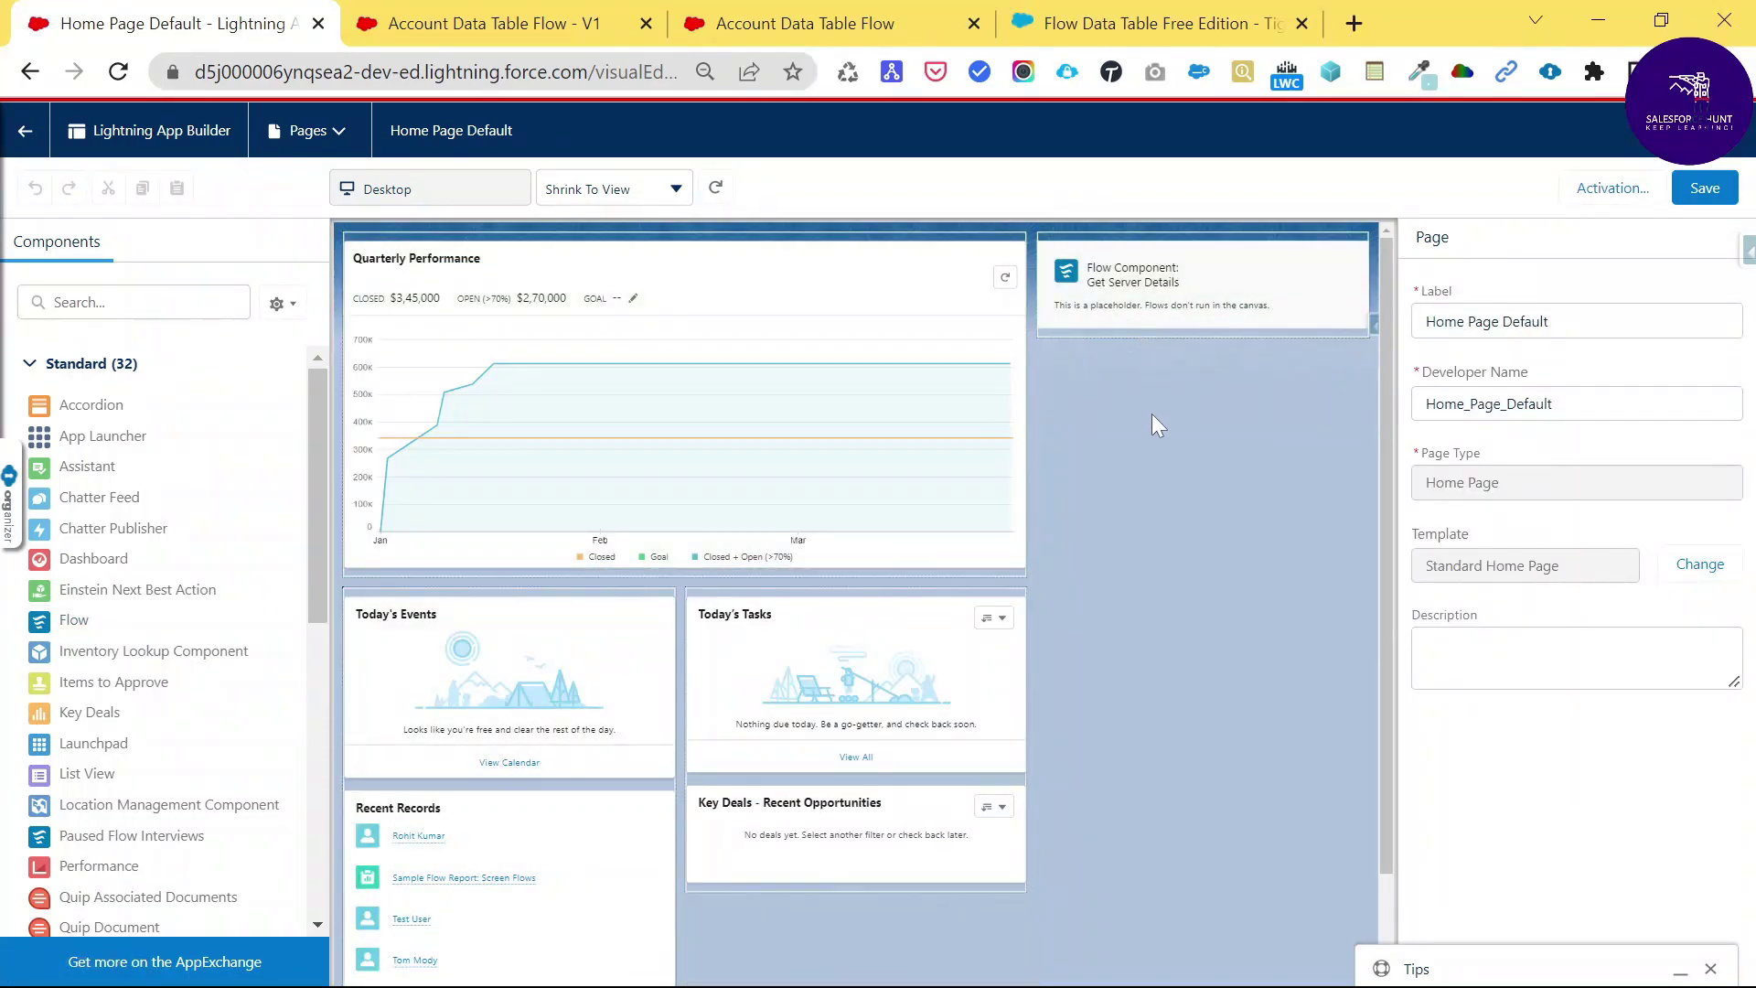
left_click(1015, 254)
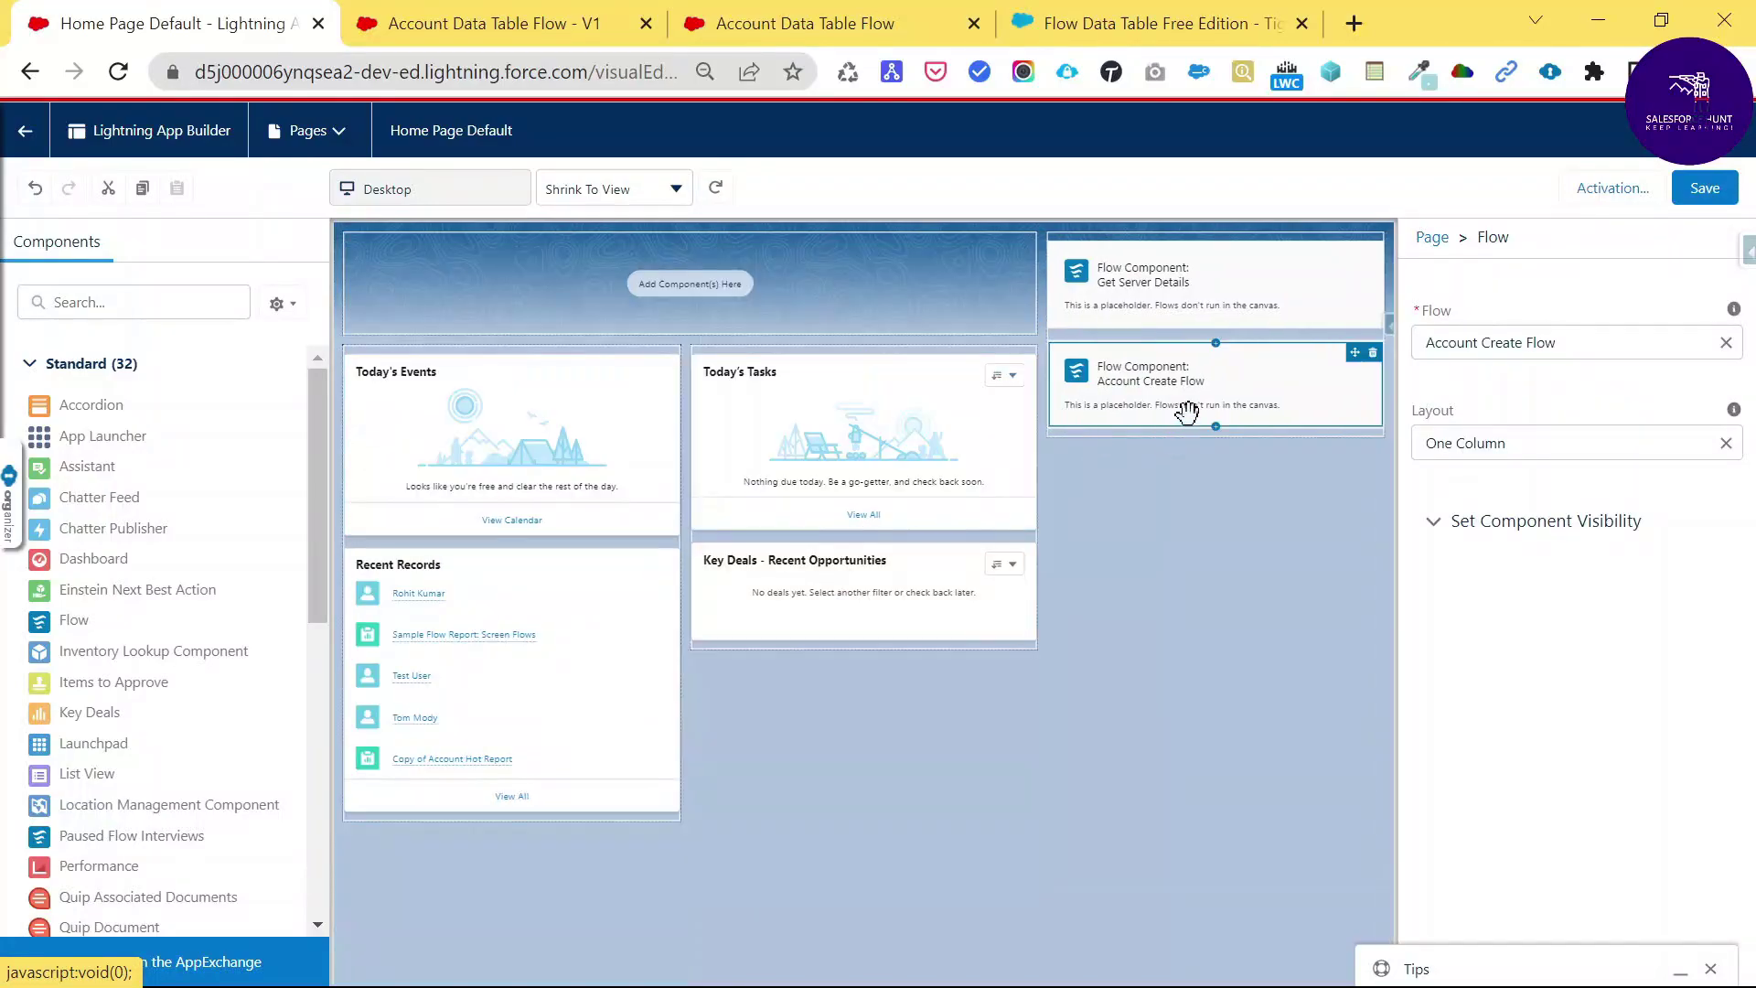
left_click_drag(1179, 363, 604, 288)
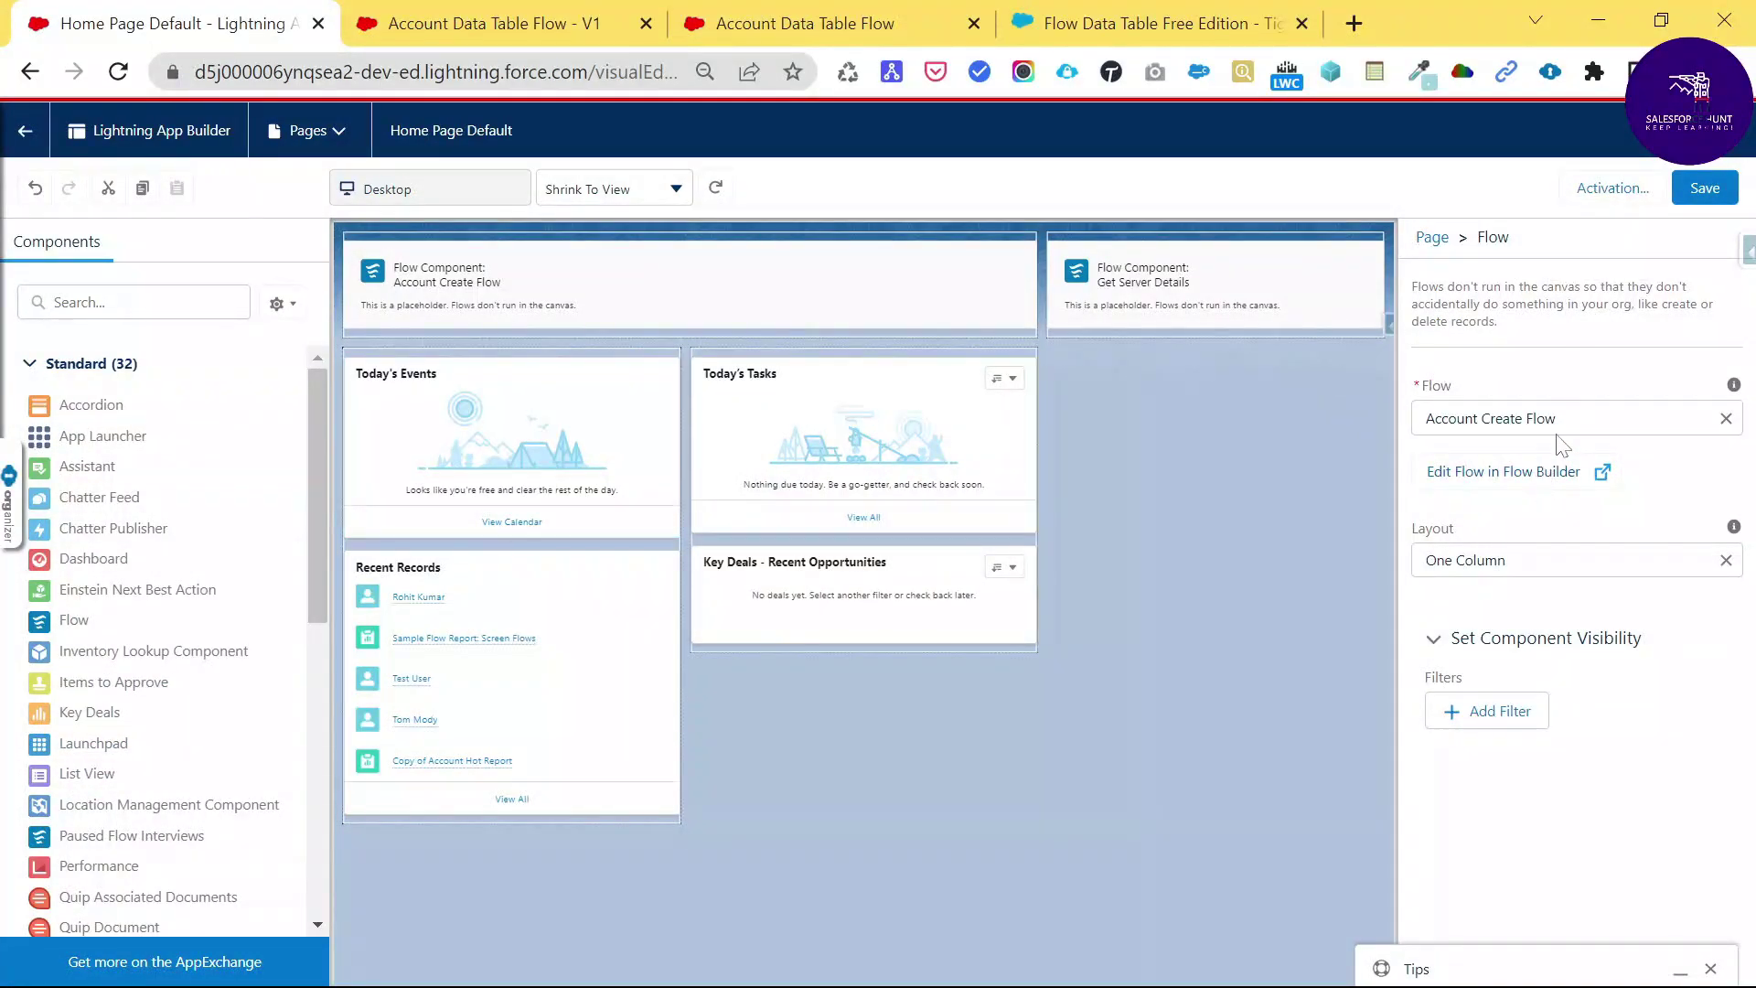
Set the component's flow to Account Data Table Flow, then save the page and return to the Sales home page.
left_click(1726, 420)
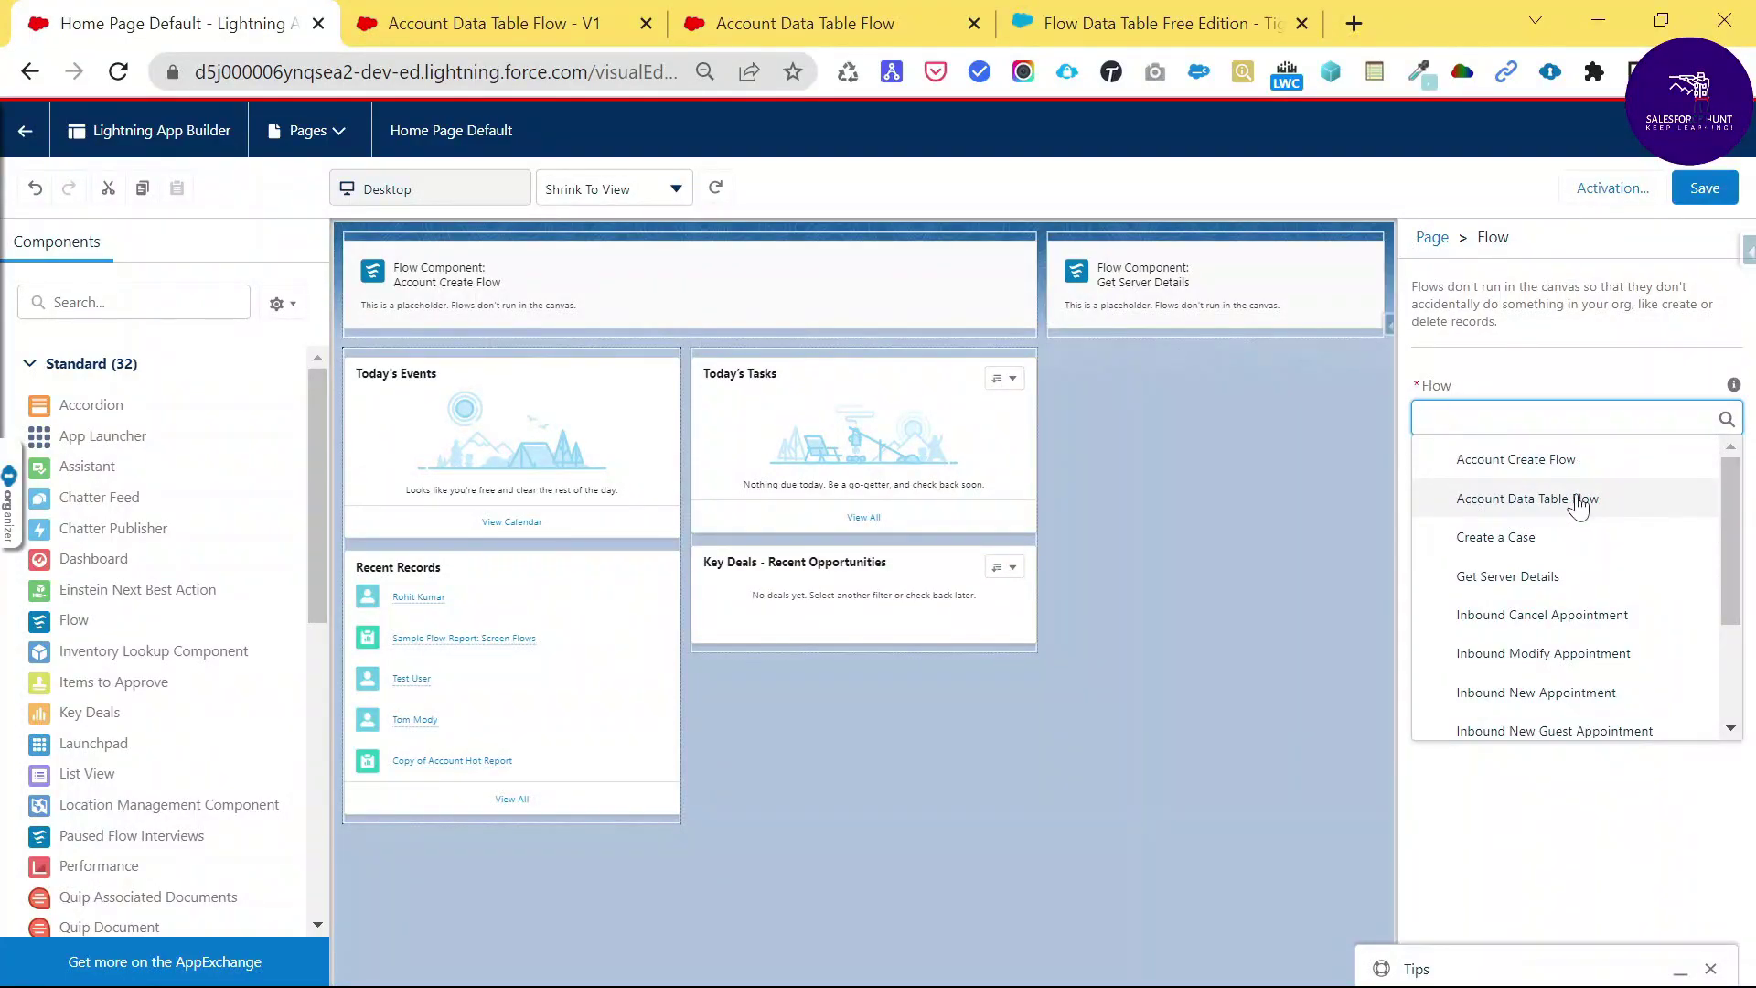
left_click(1525, 501)
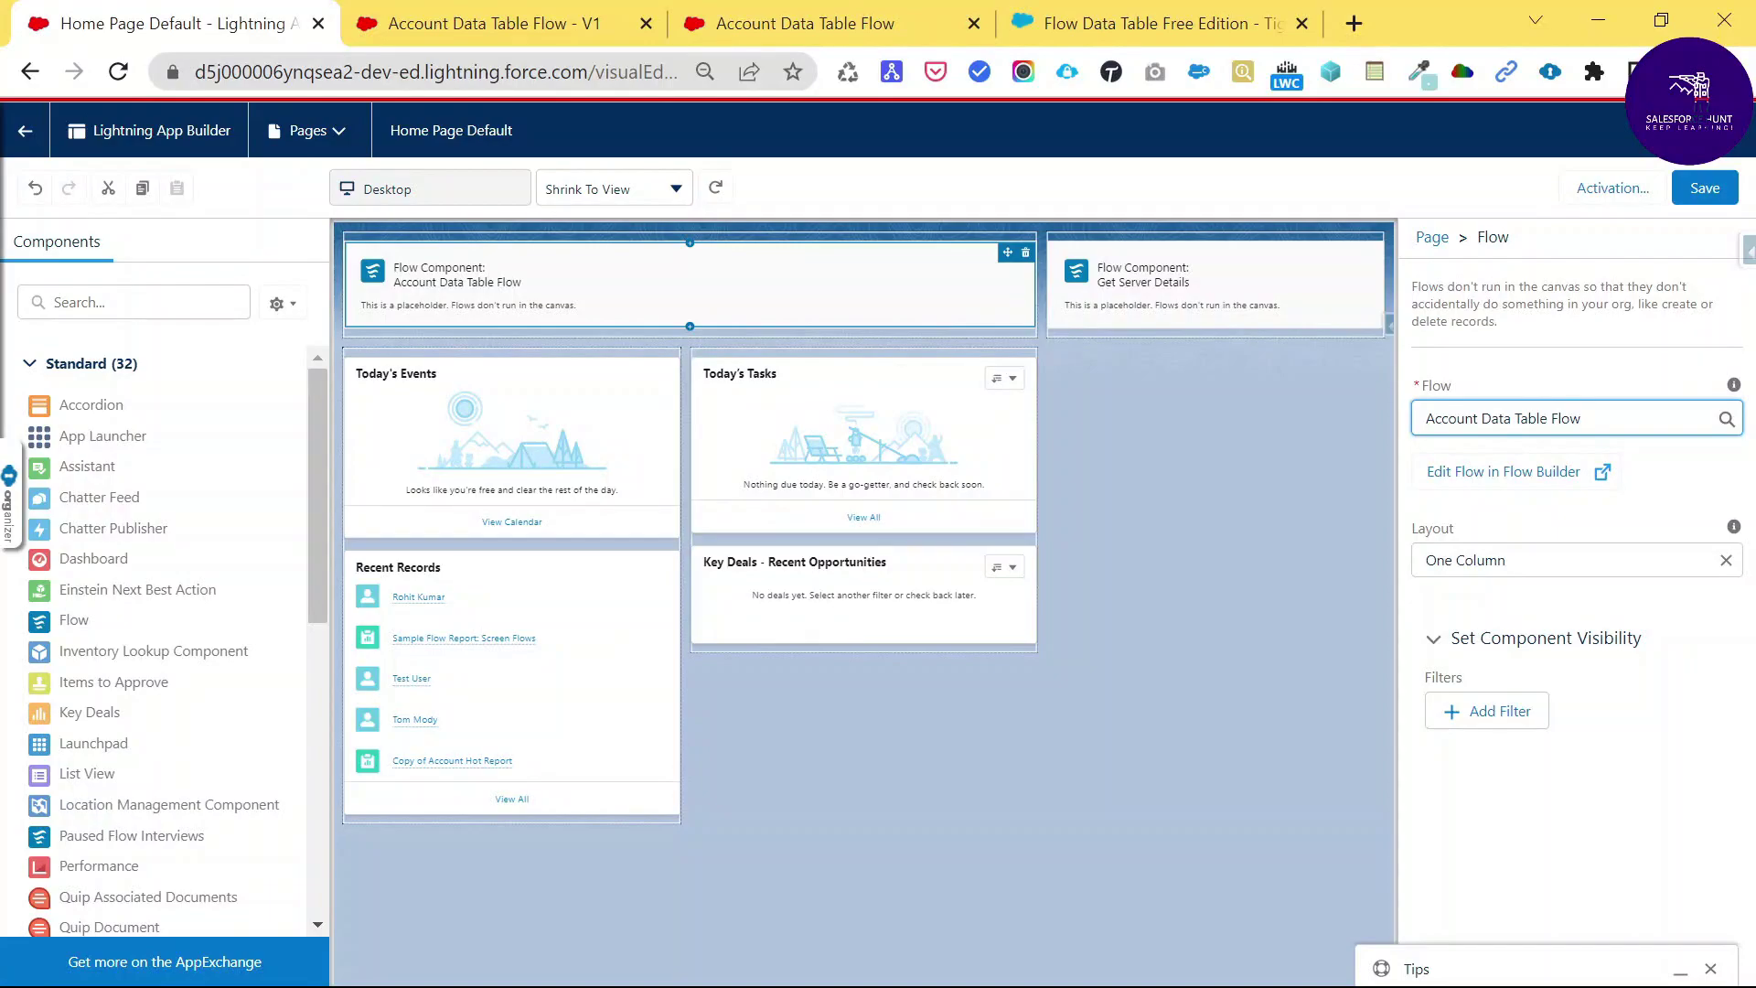
left_click(1707, 199)
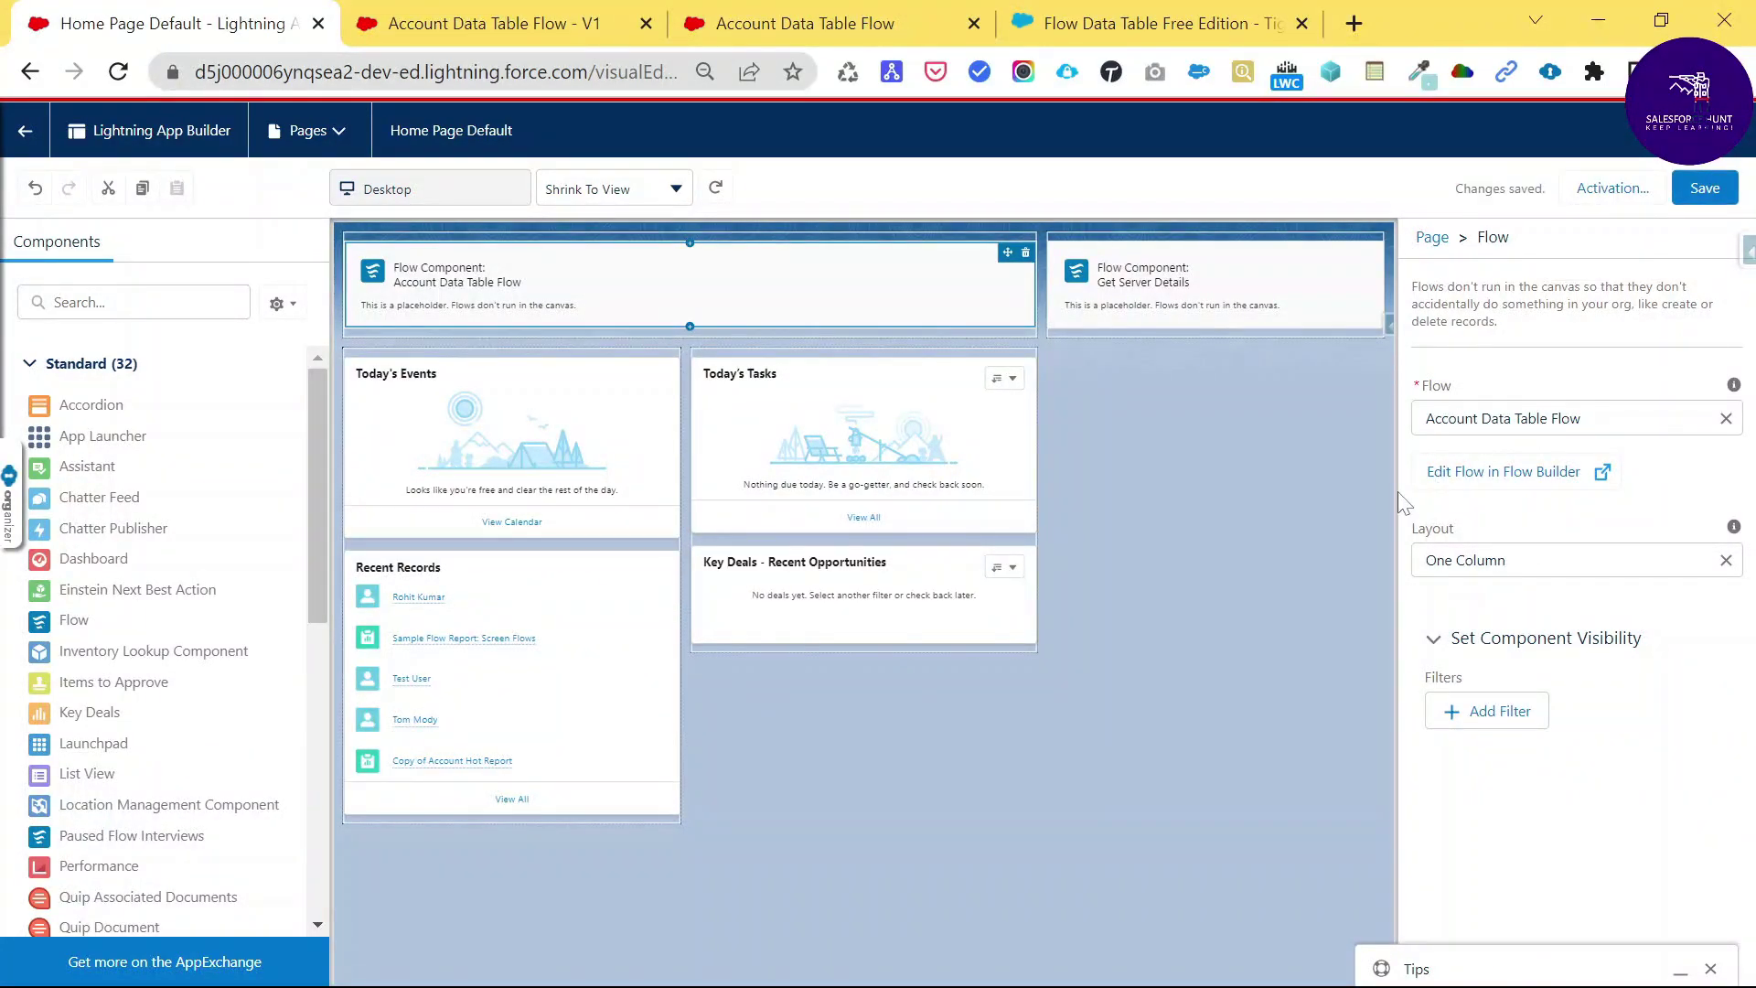
left_click(24, 131)
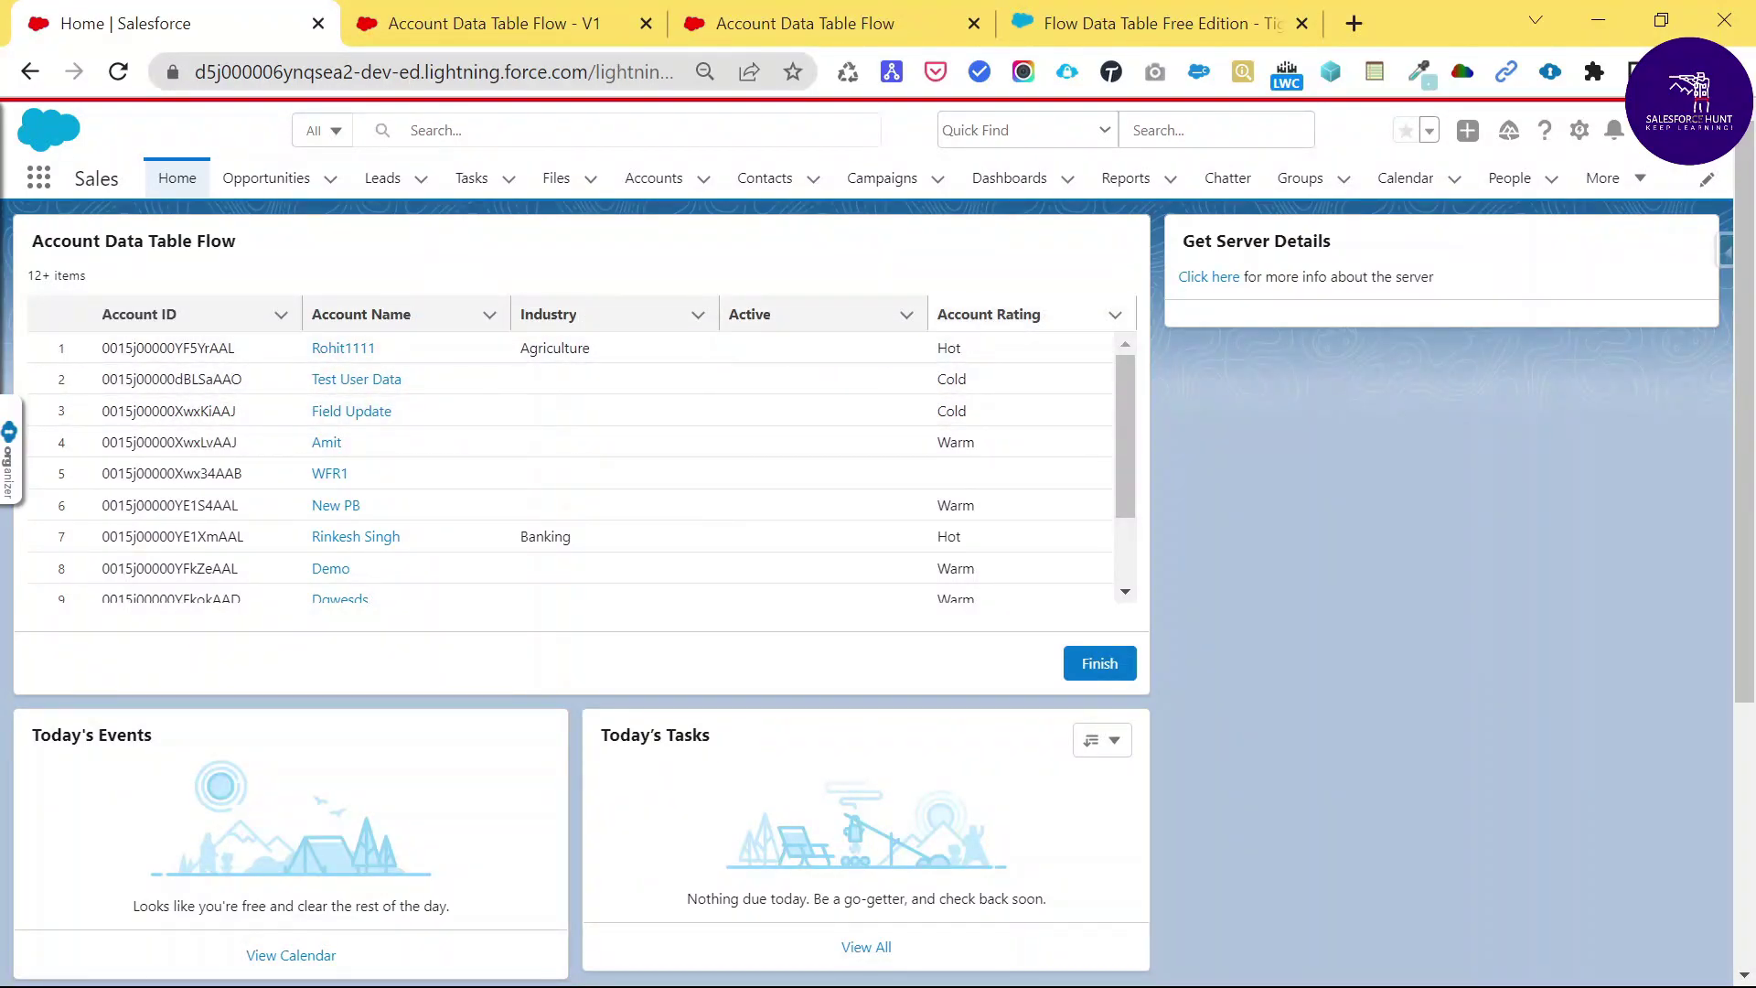
Examine the rows of the embedded Account Data Table Flow through to the last record, along with the rest of the home page.
left_click_drag(1125, 402, 1118, 541)
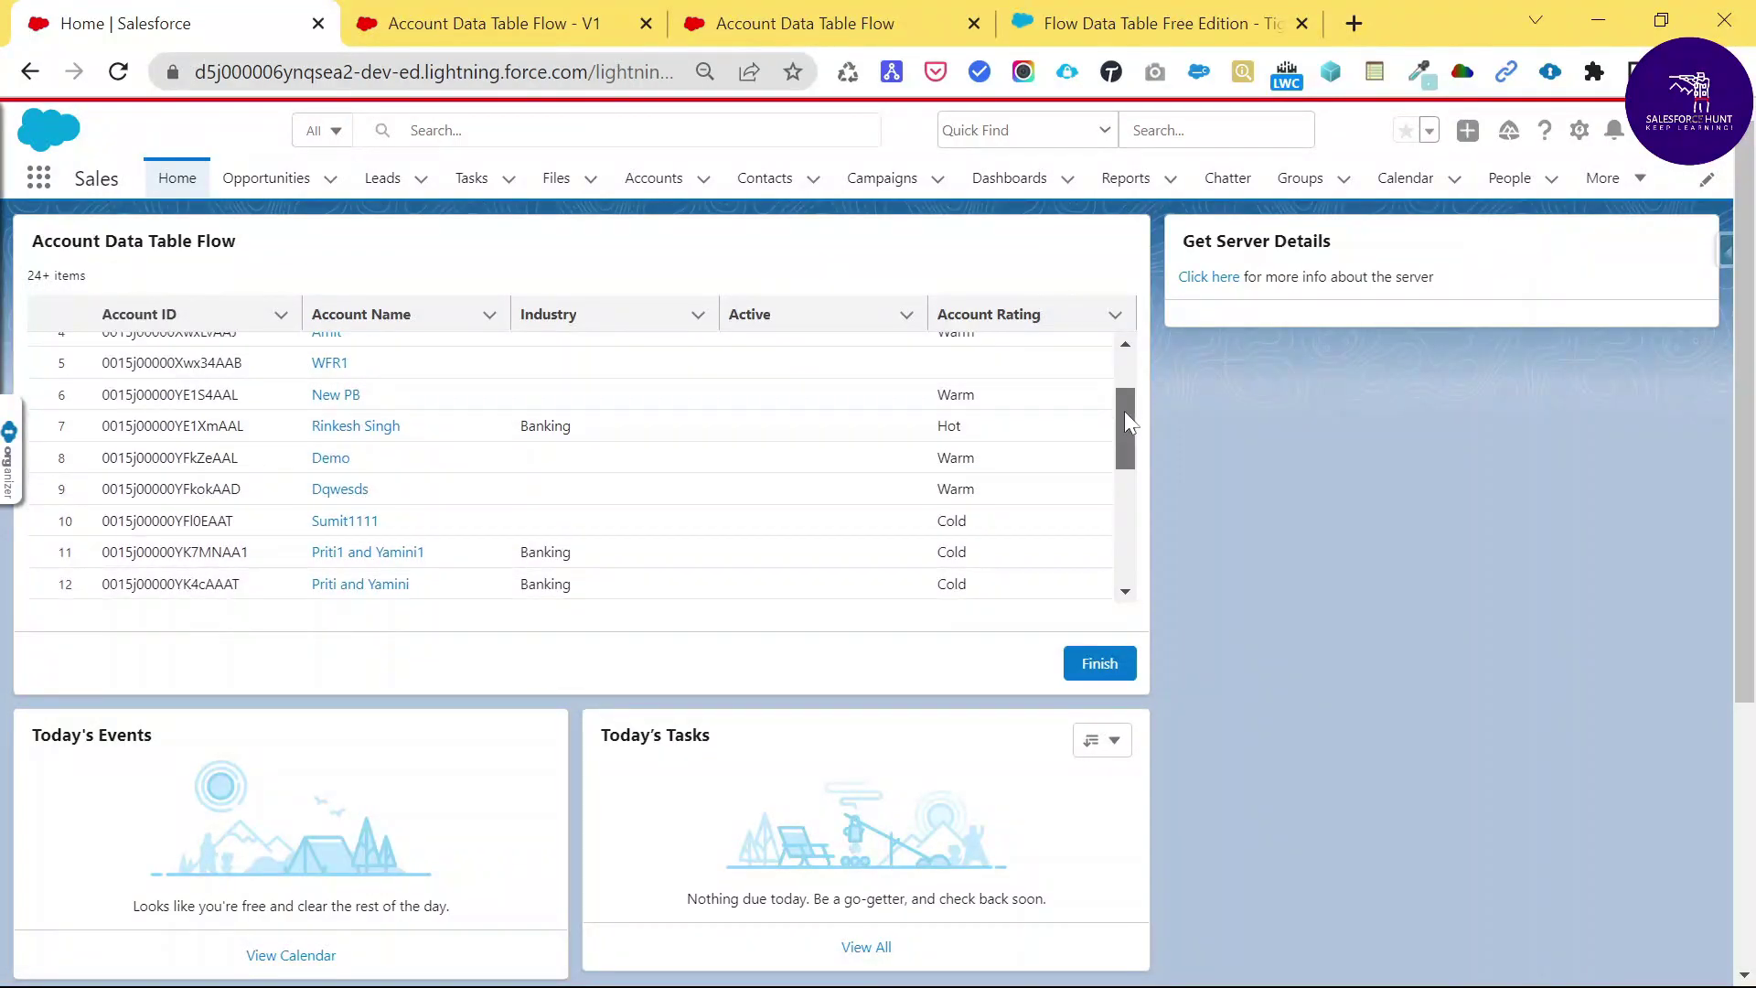
left_click_drag(1125, 413, 1123, 516)
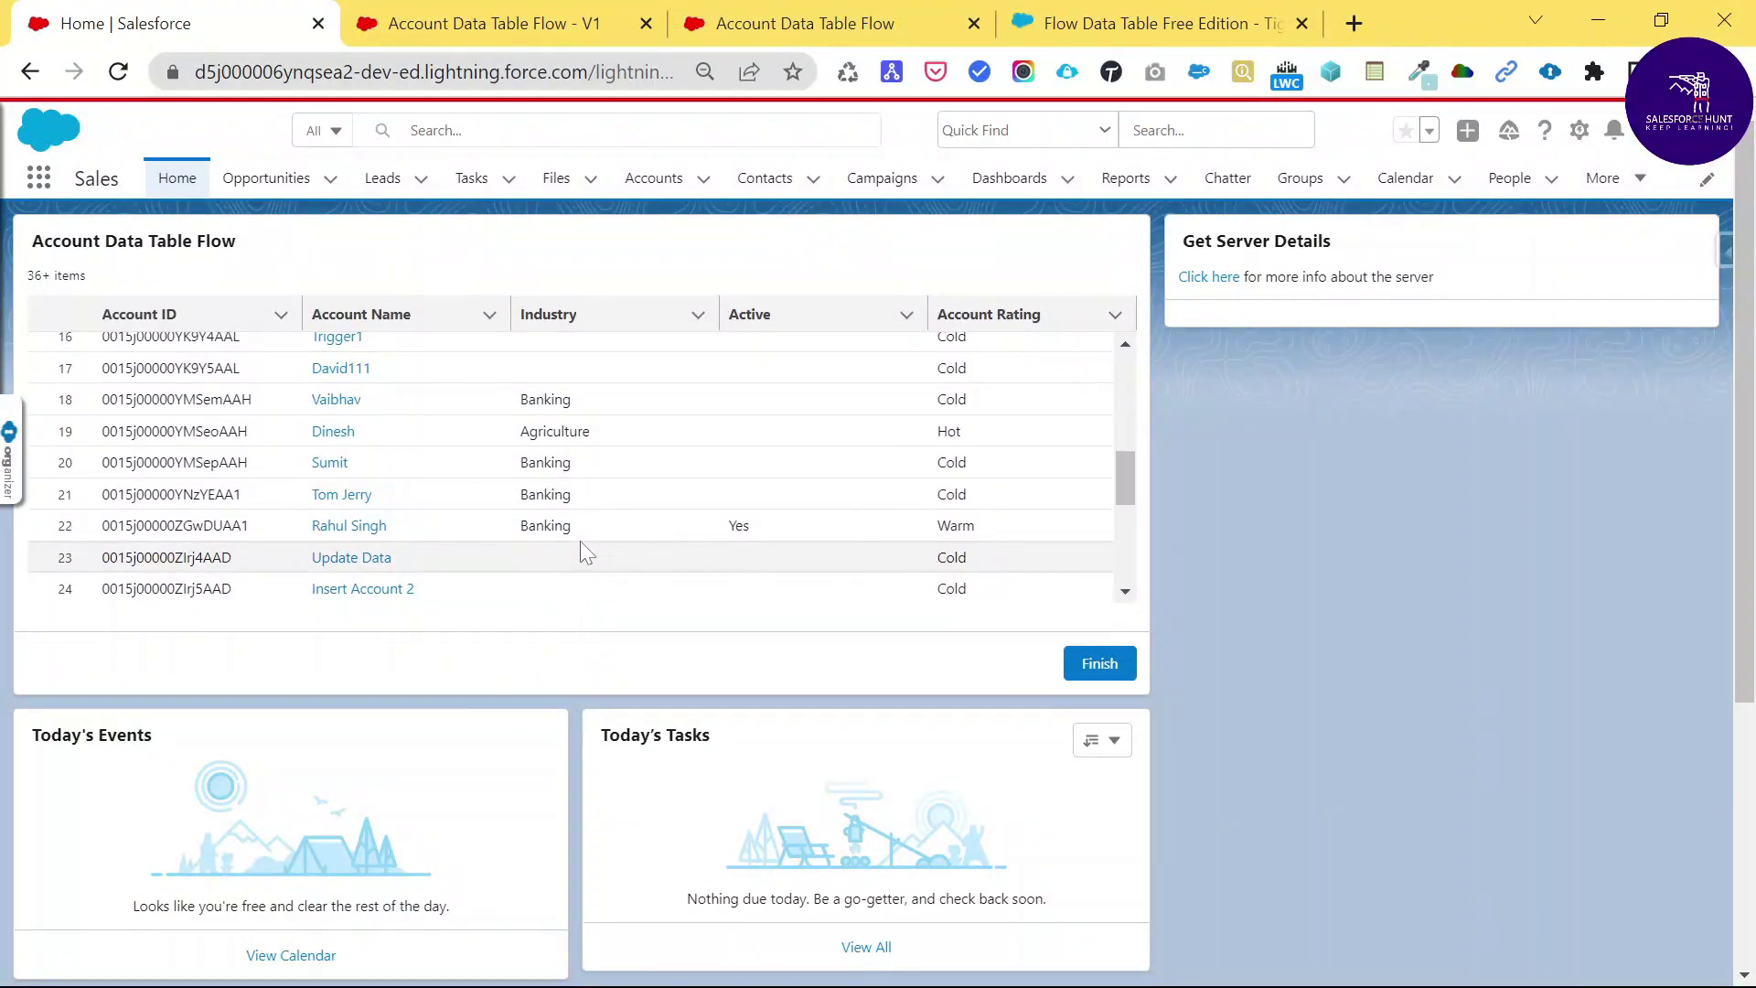
left_click_drag(1125, 461, 1131, 579)
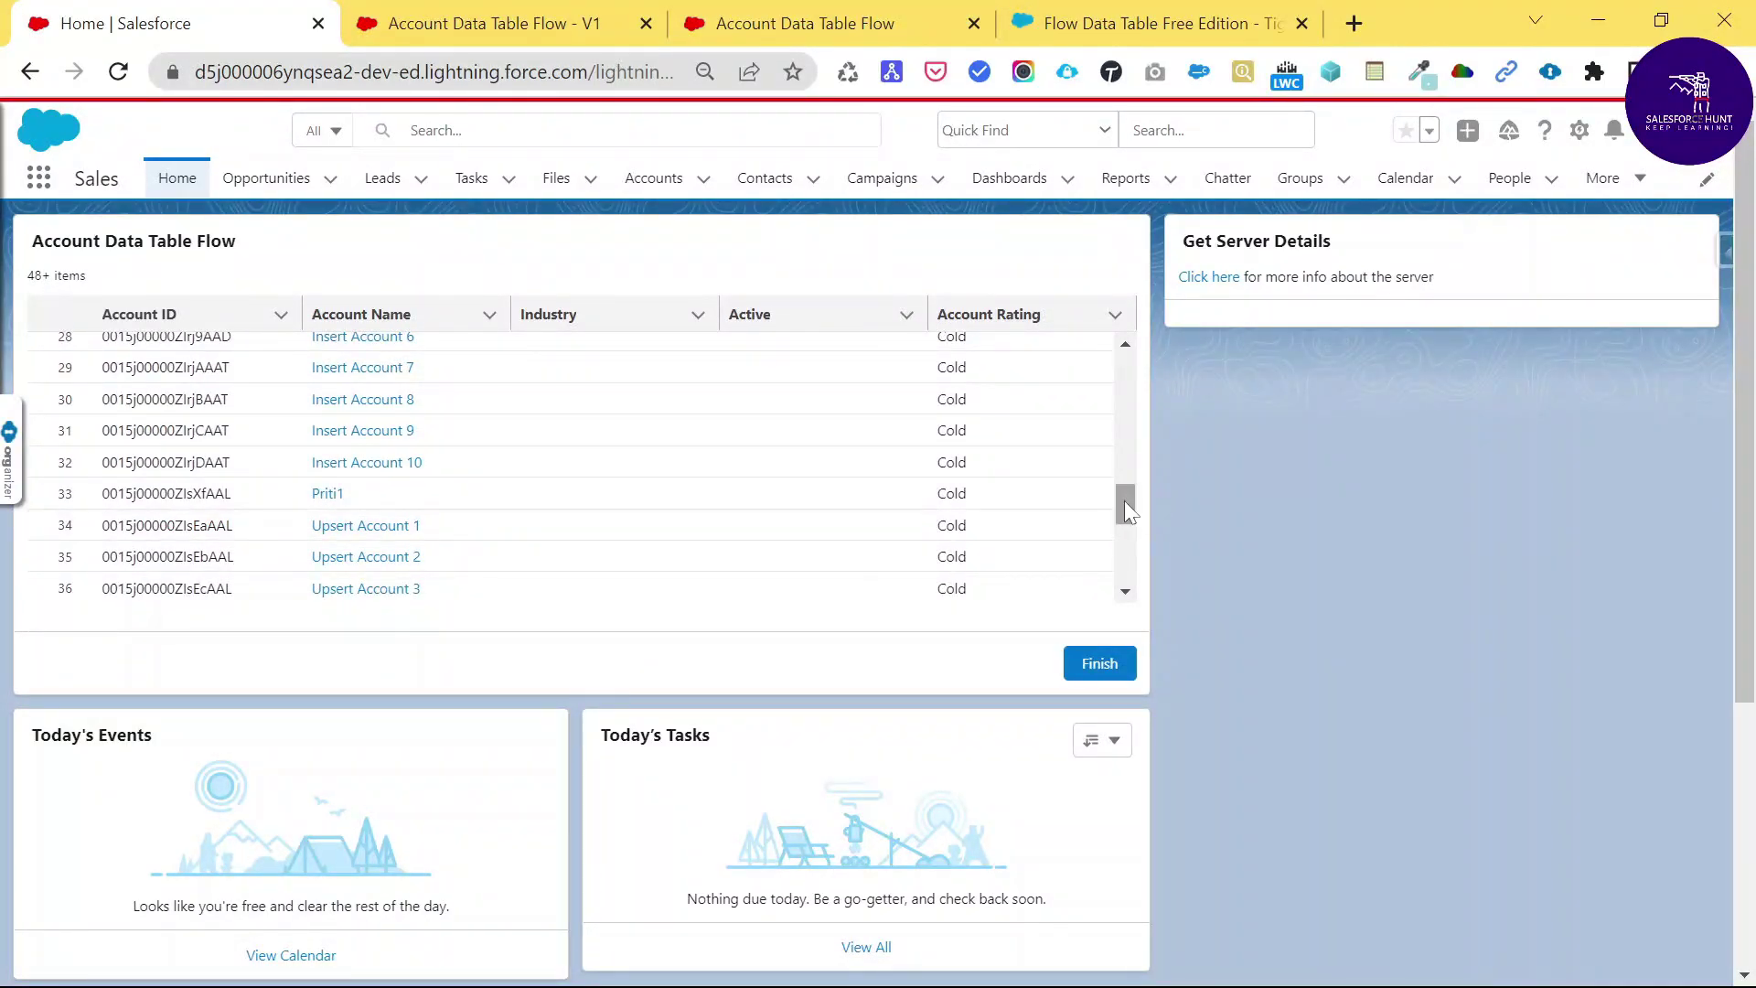
left_click_drag(1125, 510, 1130, 590)
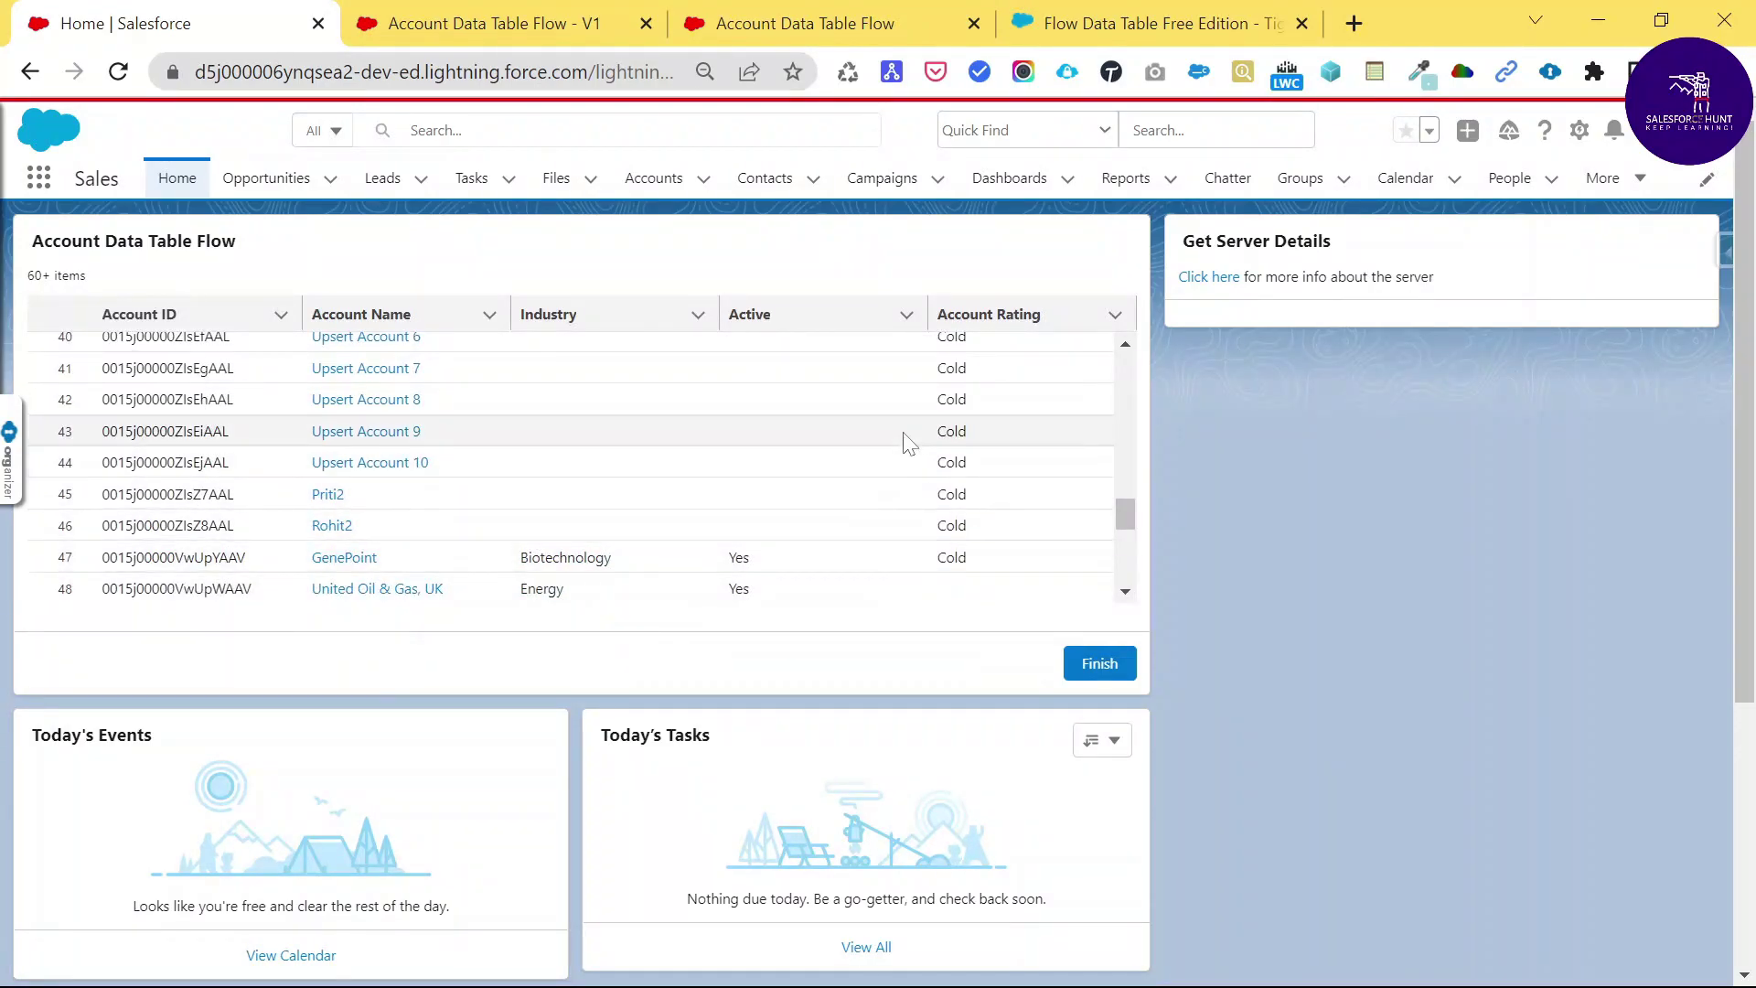
scroll(909, 444, "down", 8)
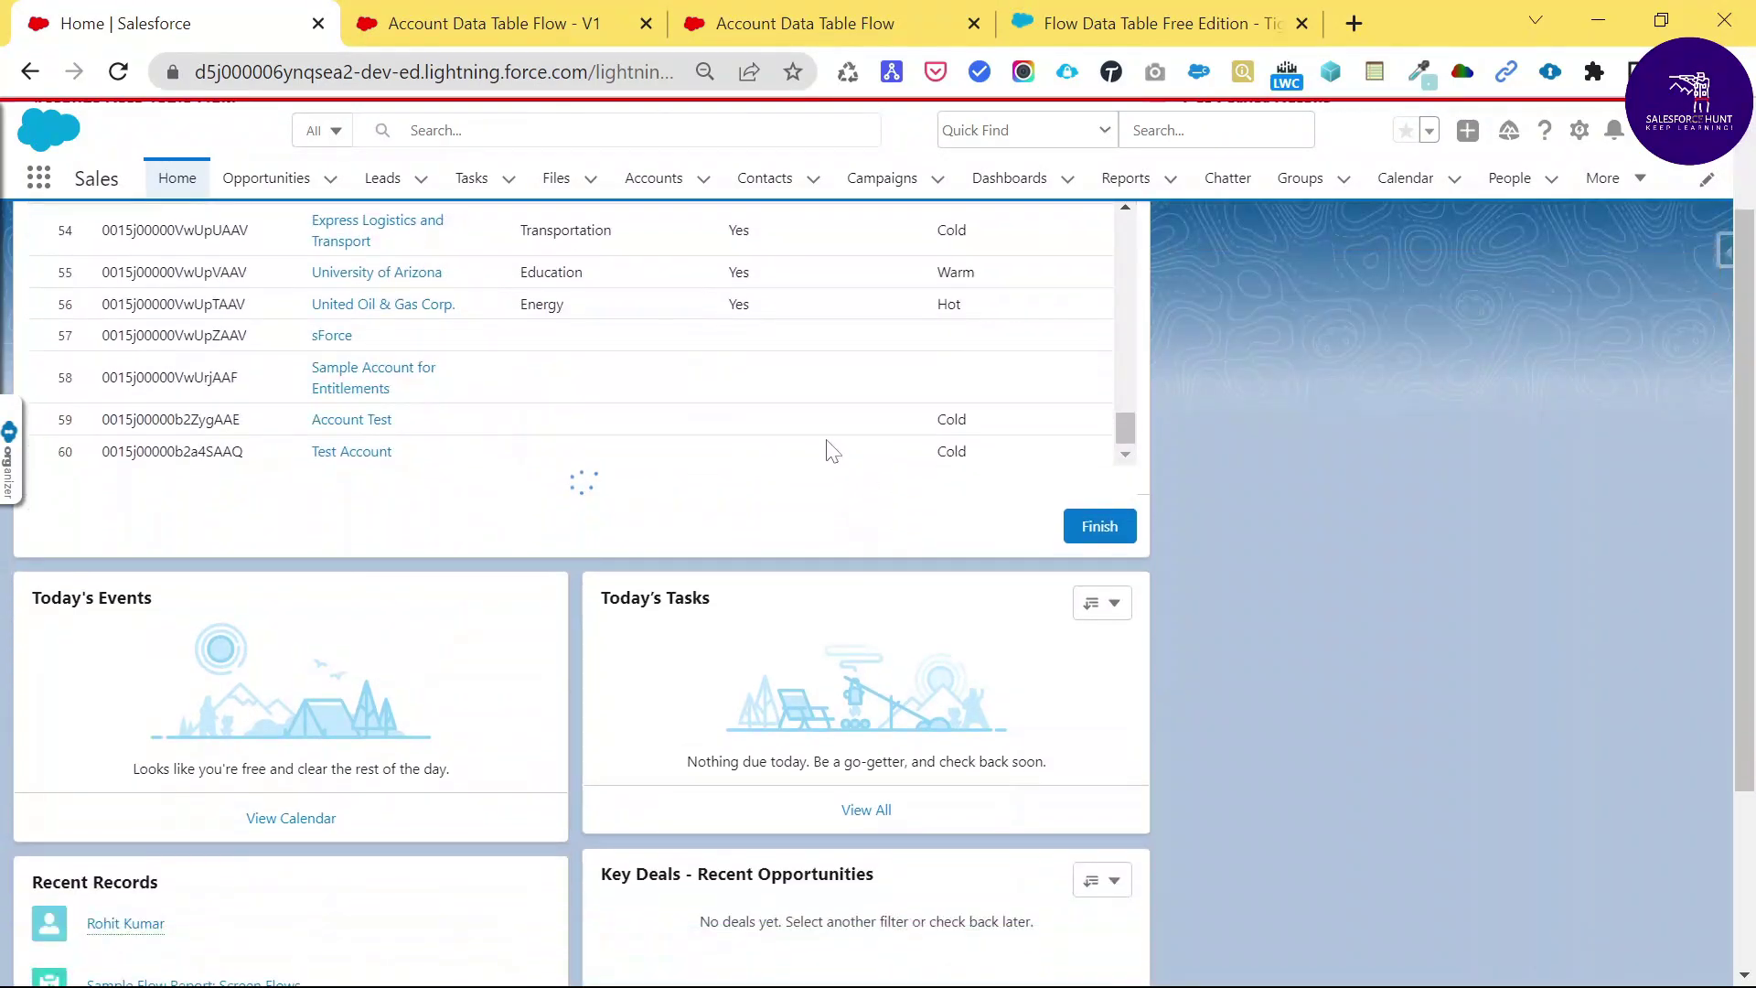
scroll(799, 400, "down", 8)
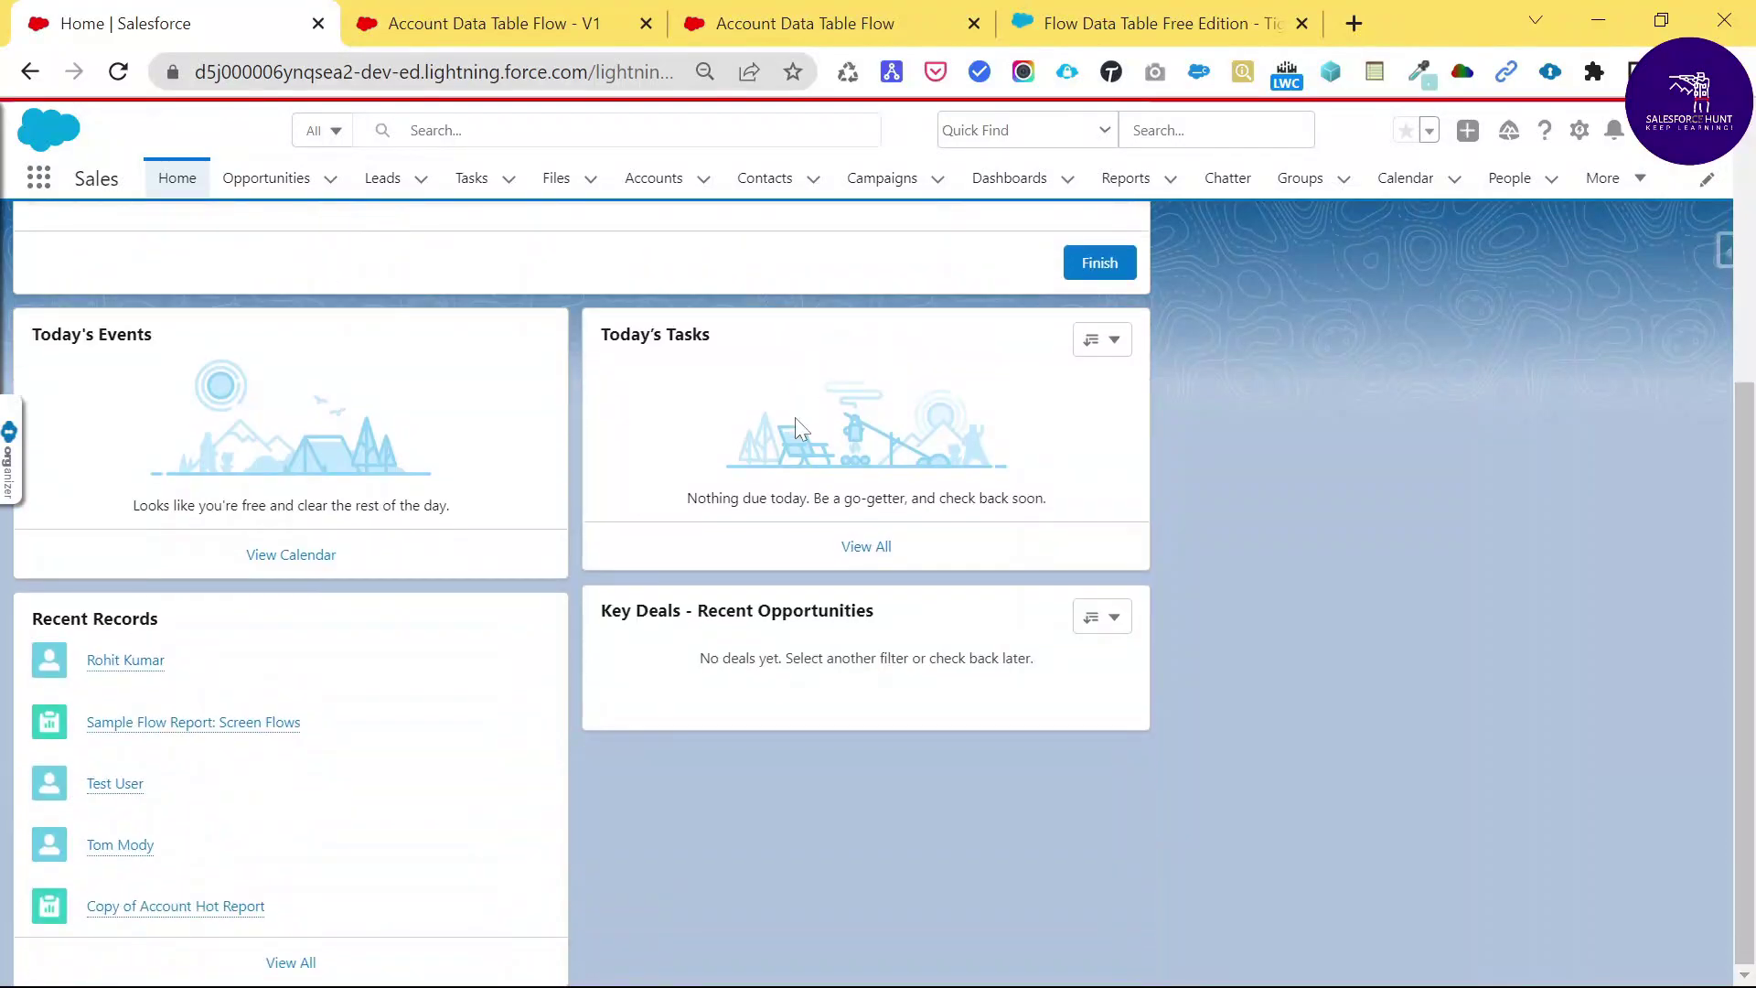
scroll(794, 417, "up", 4)
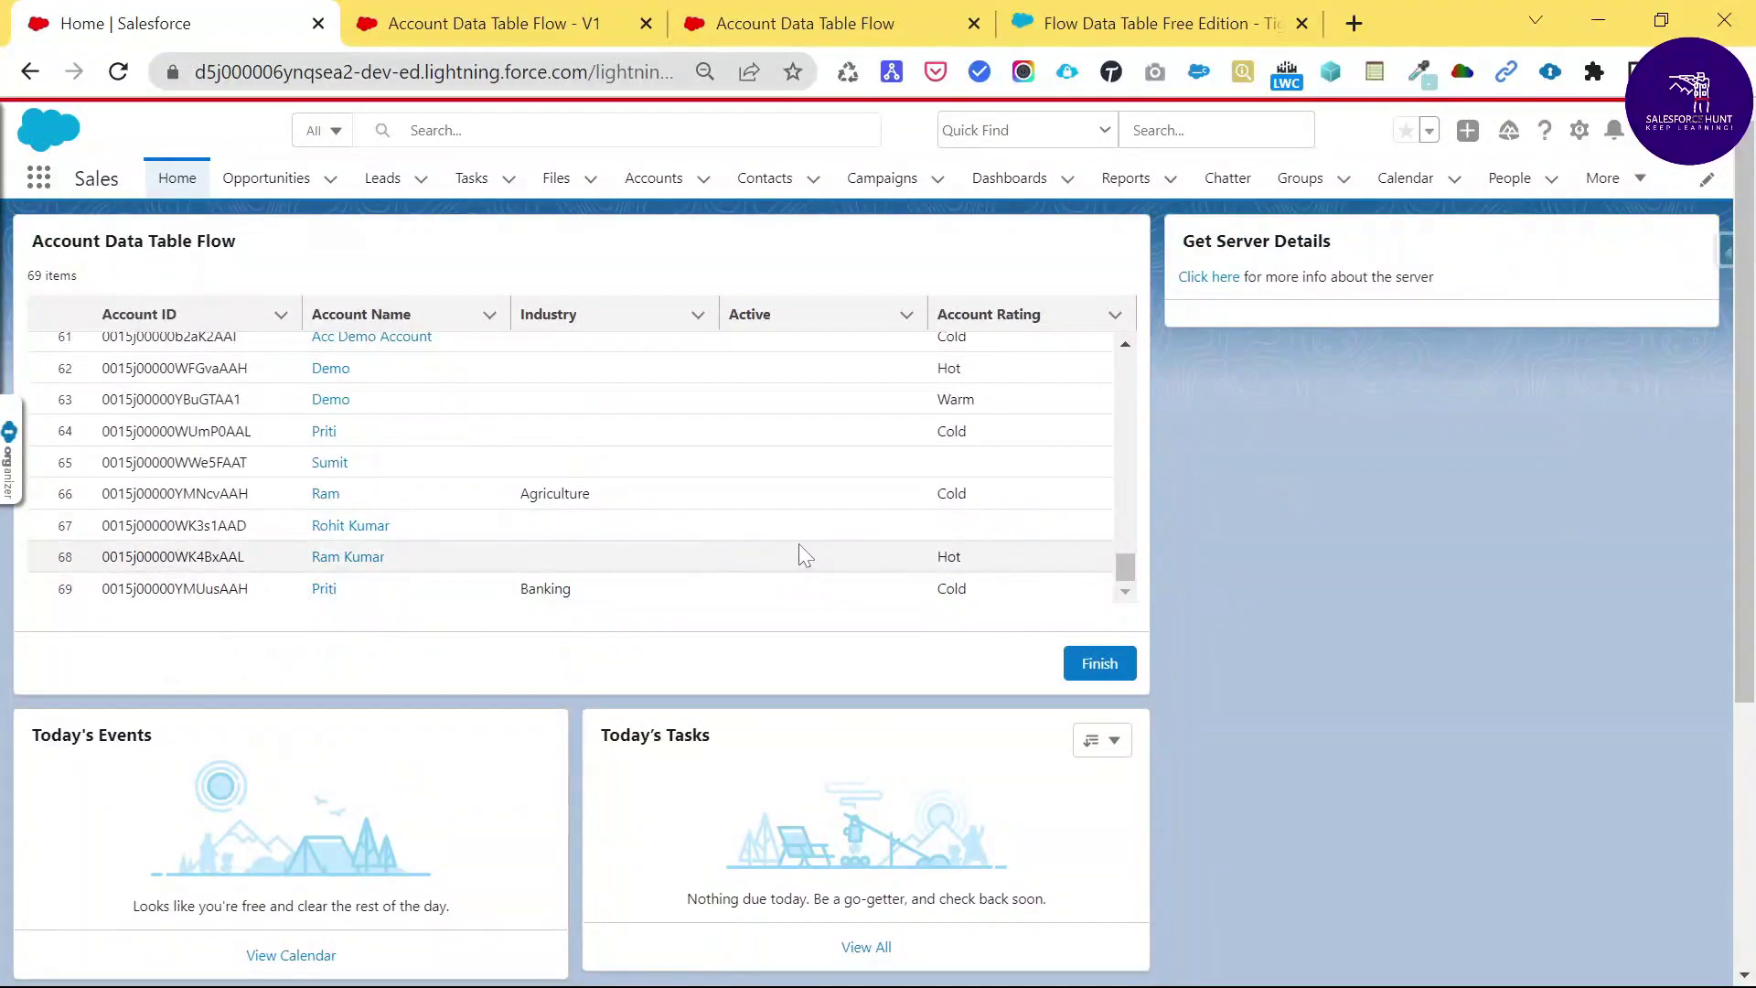
scroll(799, 549, "down", 2)
scroll(772, 424, "up", 10)
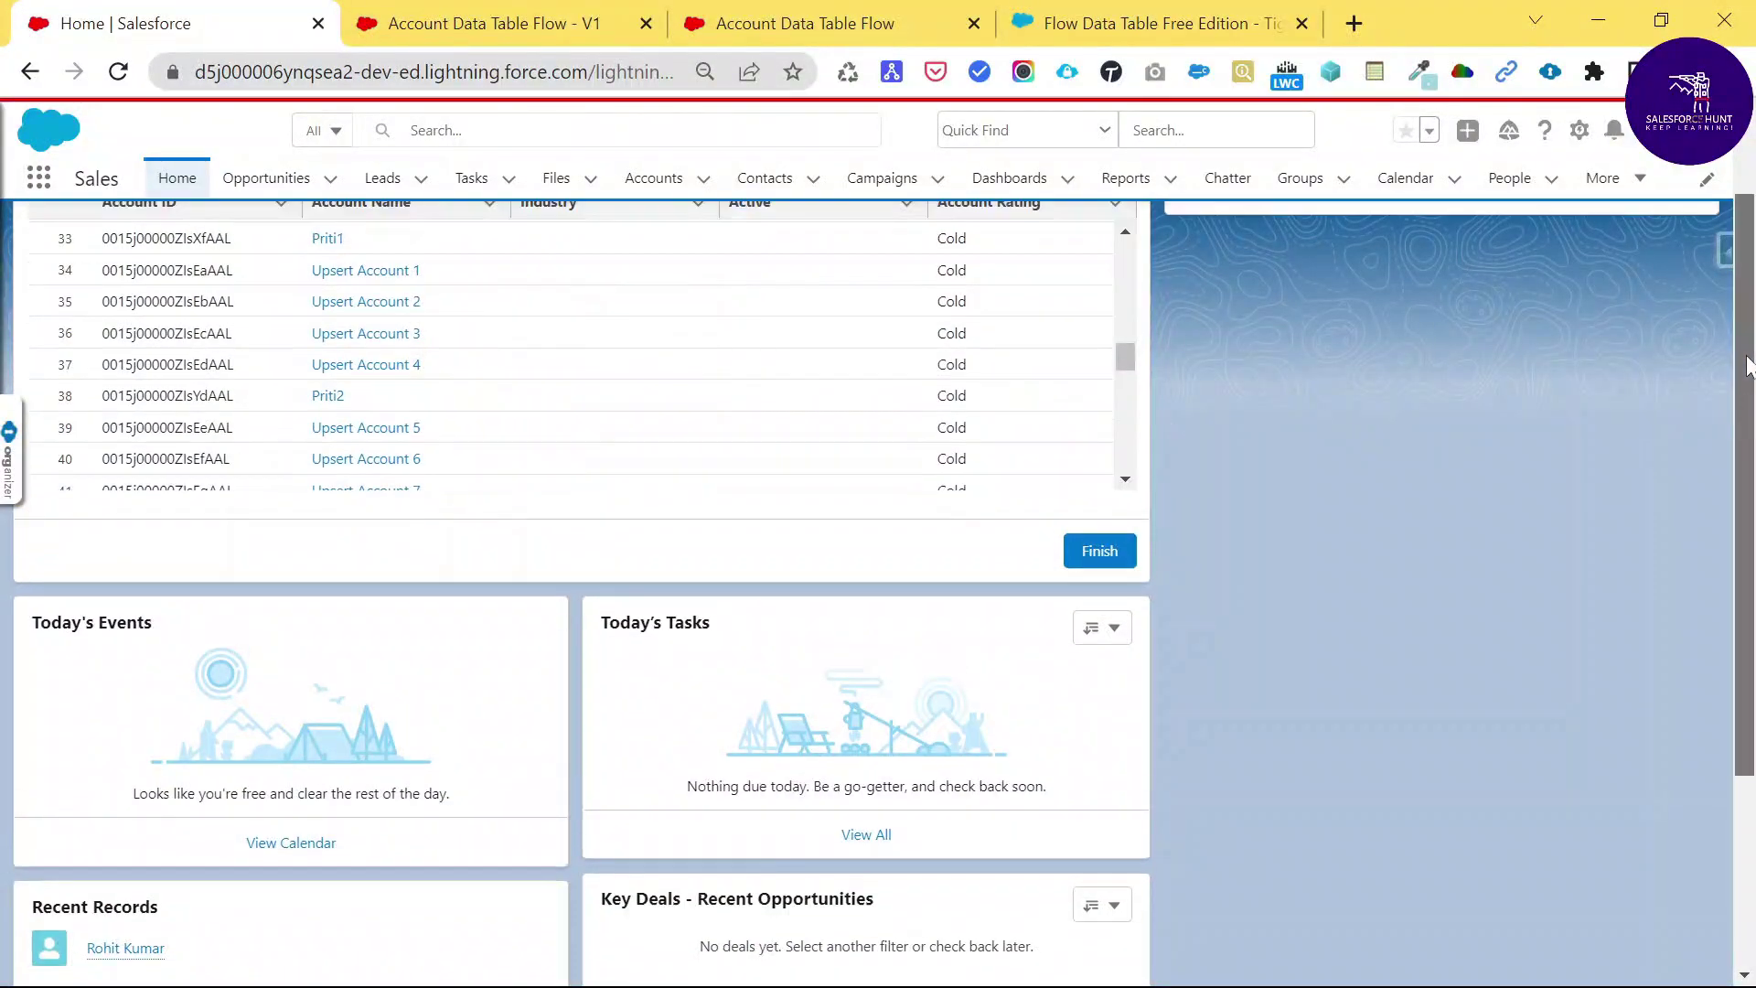
scroll(1747, 366, "up", 2)
scroll(805, 512, "up", 6)
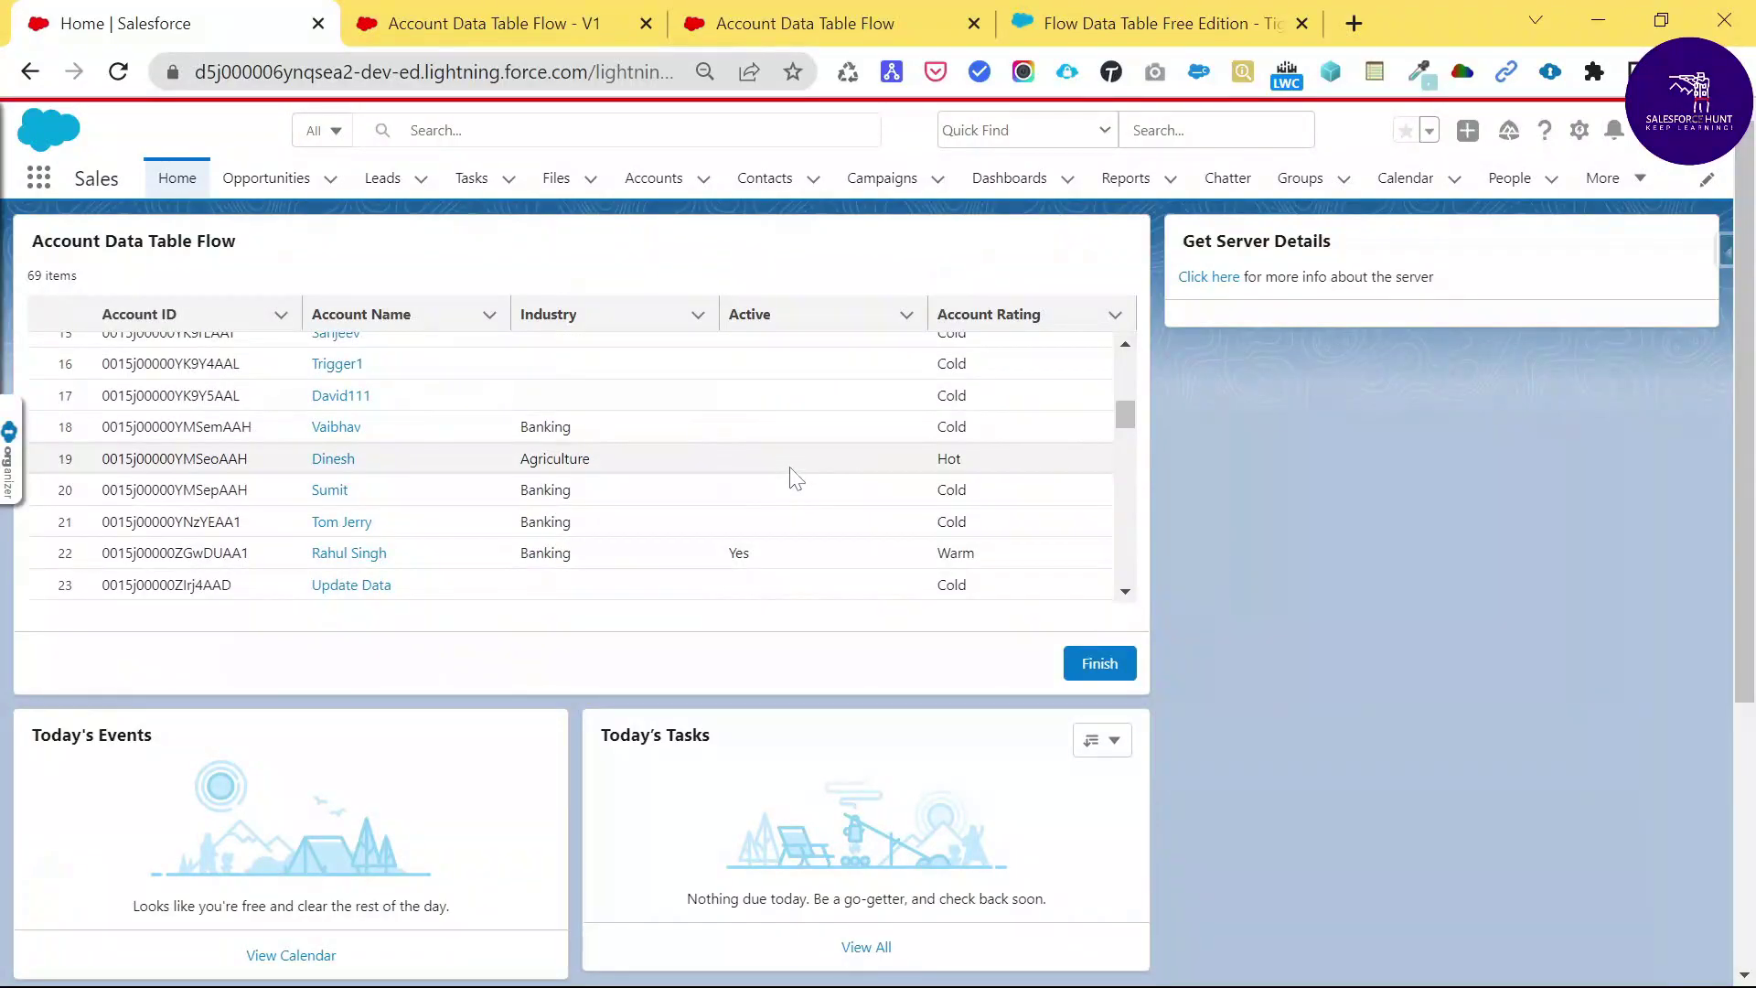